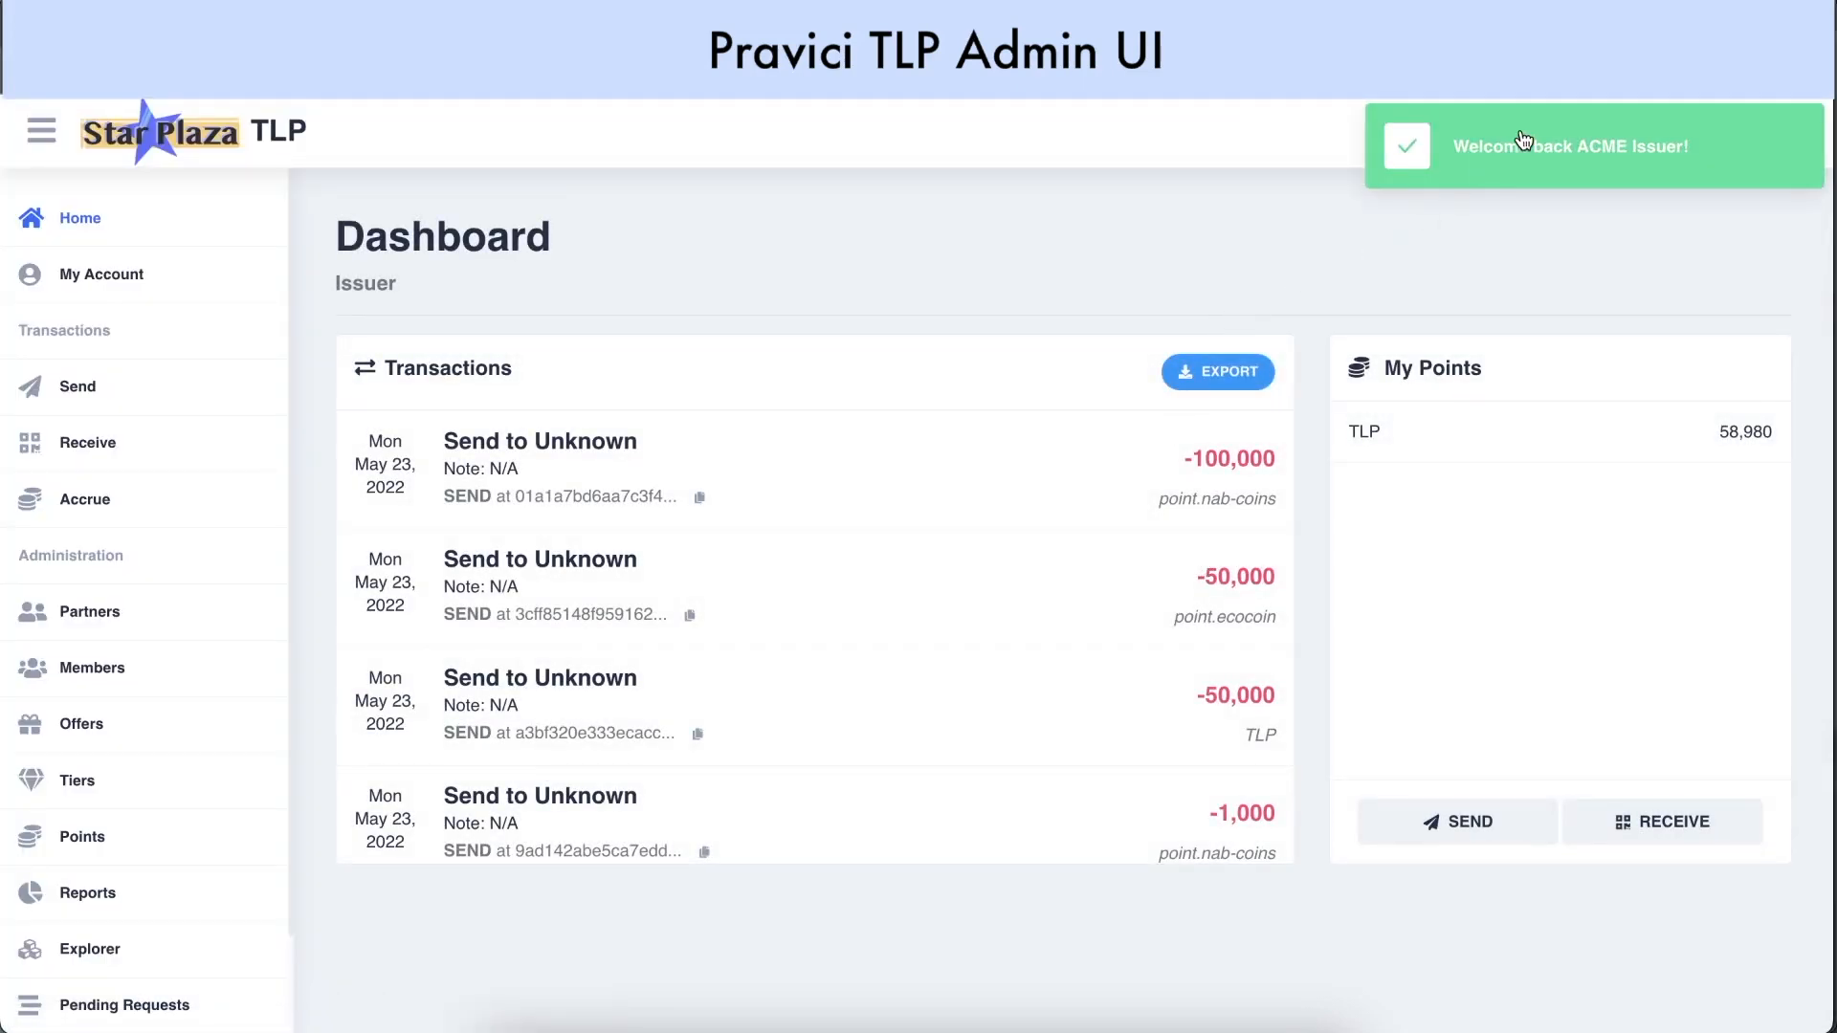
Switch the theme to dark and back to light, then view the Points list with TLP
{"action": "left_click", "coordinate": [1551, 143]}
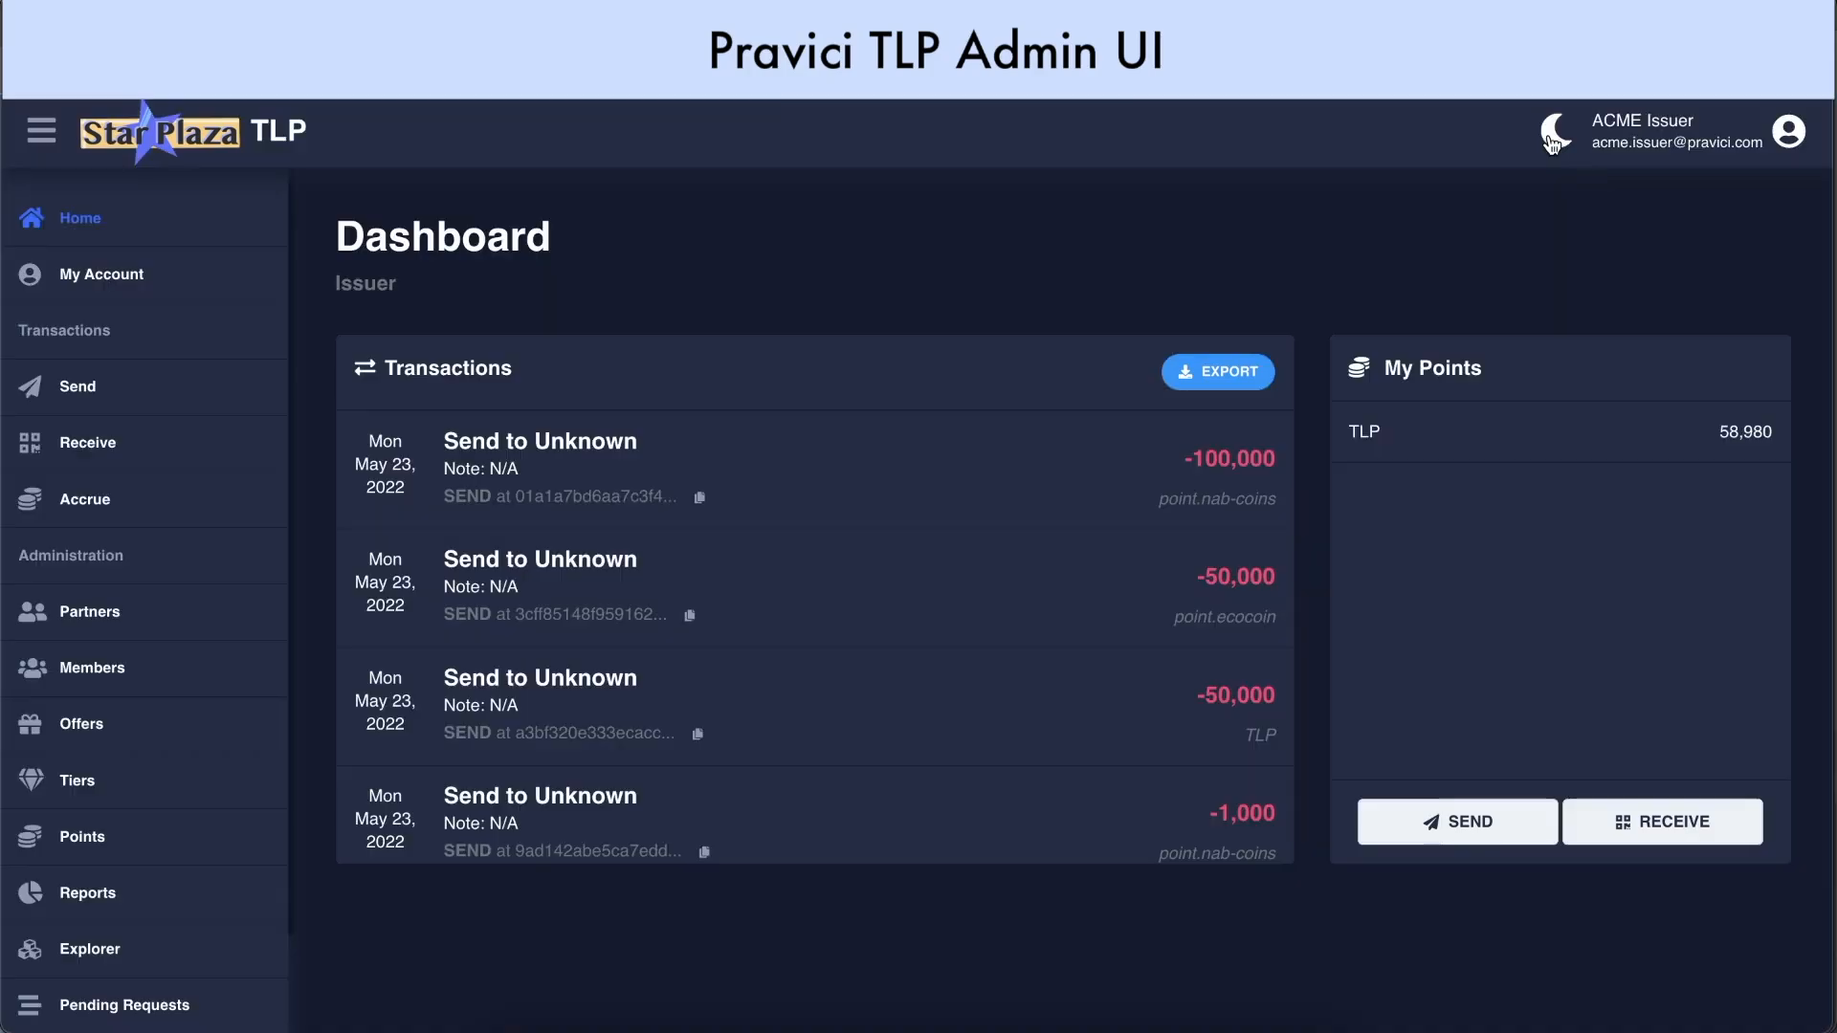
{"action": "left_click", "coordinate": [1552, 141]}
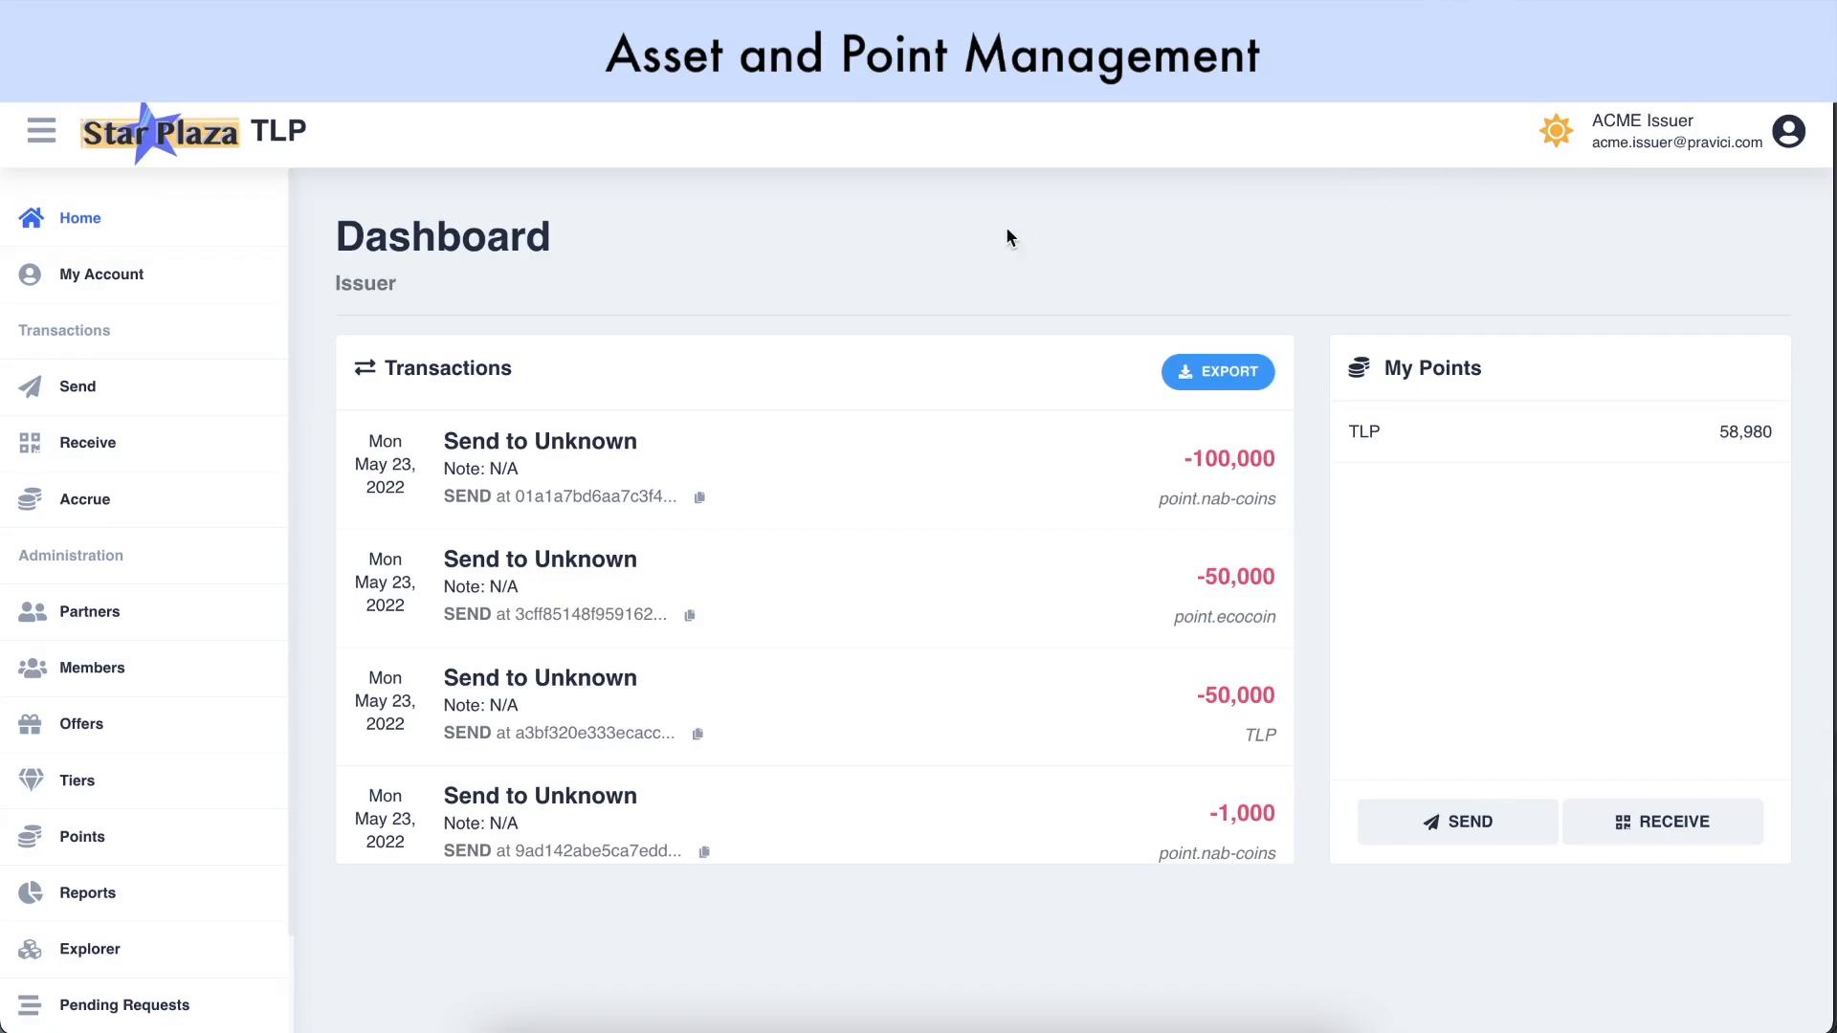
{"action": "left_click", "coordinate": [142, 839]}
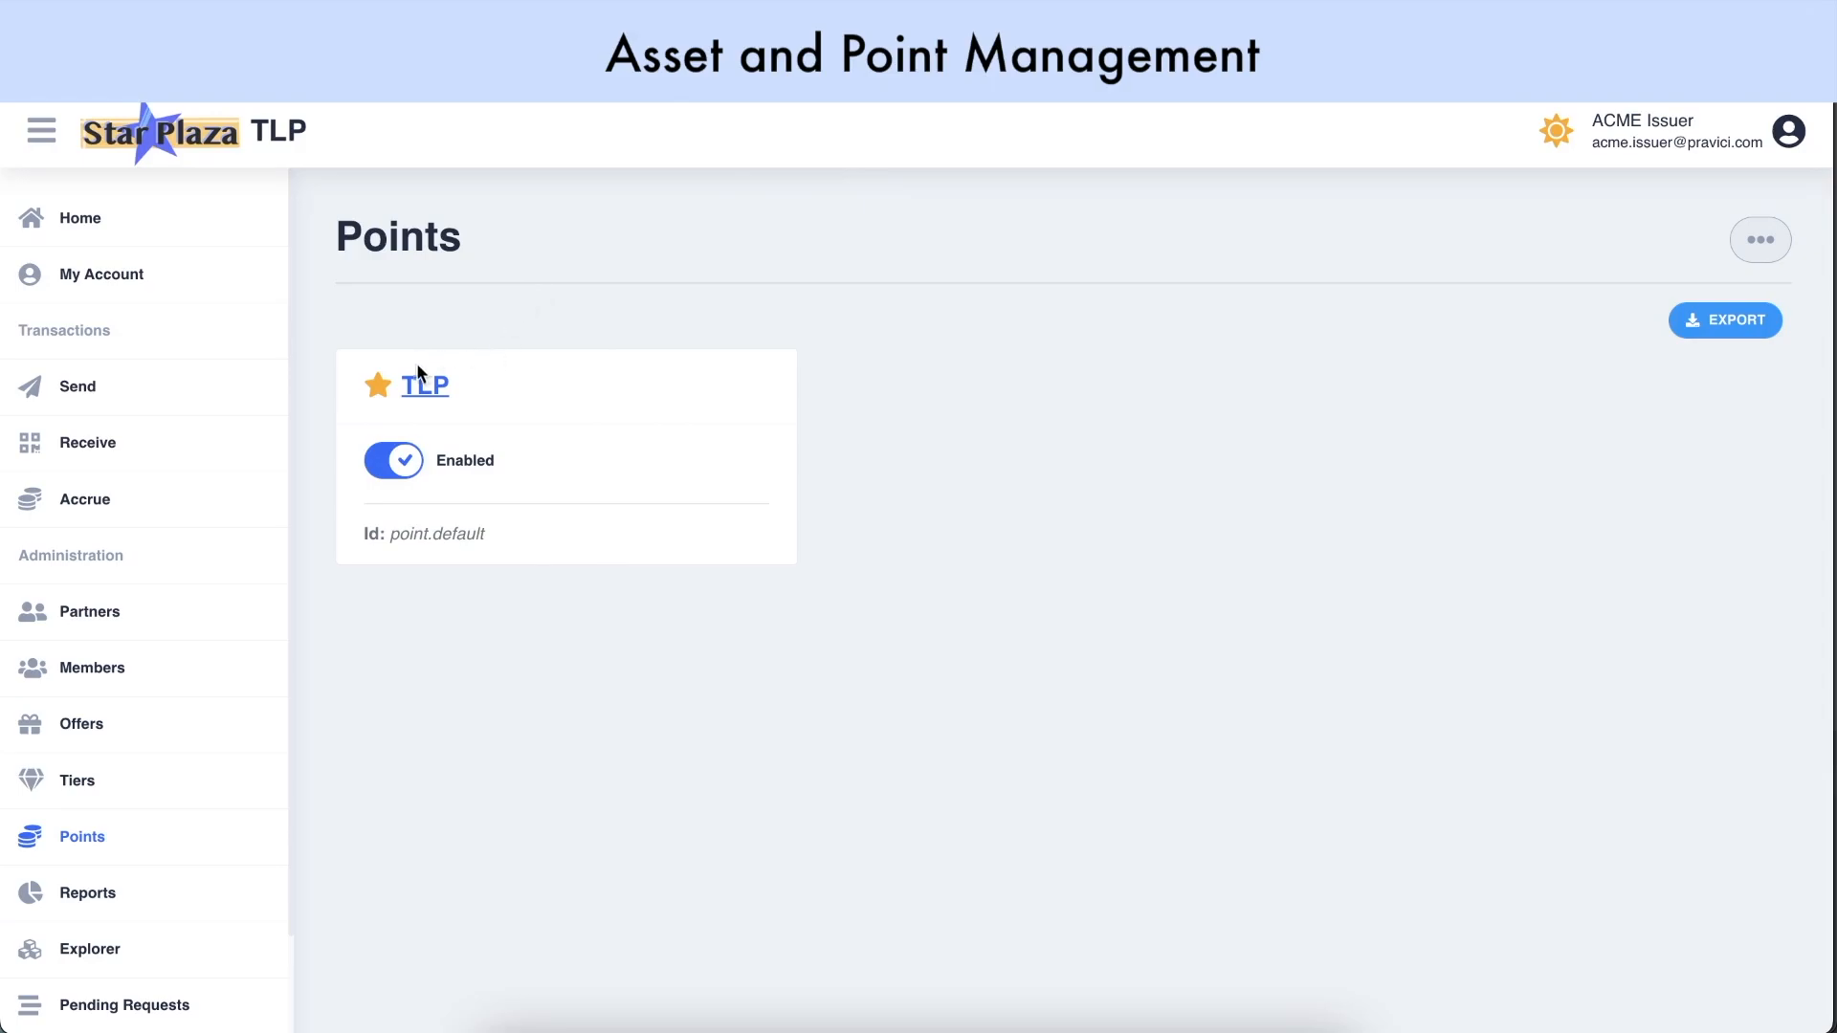
Rename TLP to 'Star Points' with description 'Default Point Type', save, and return to Points
{"action": "left_click", "coordinate": [425, 390]}
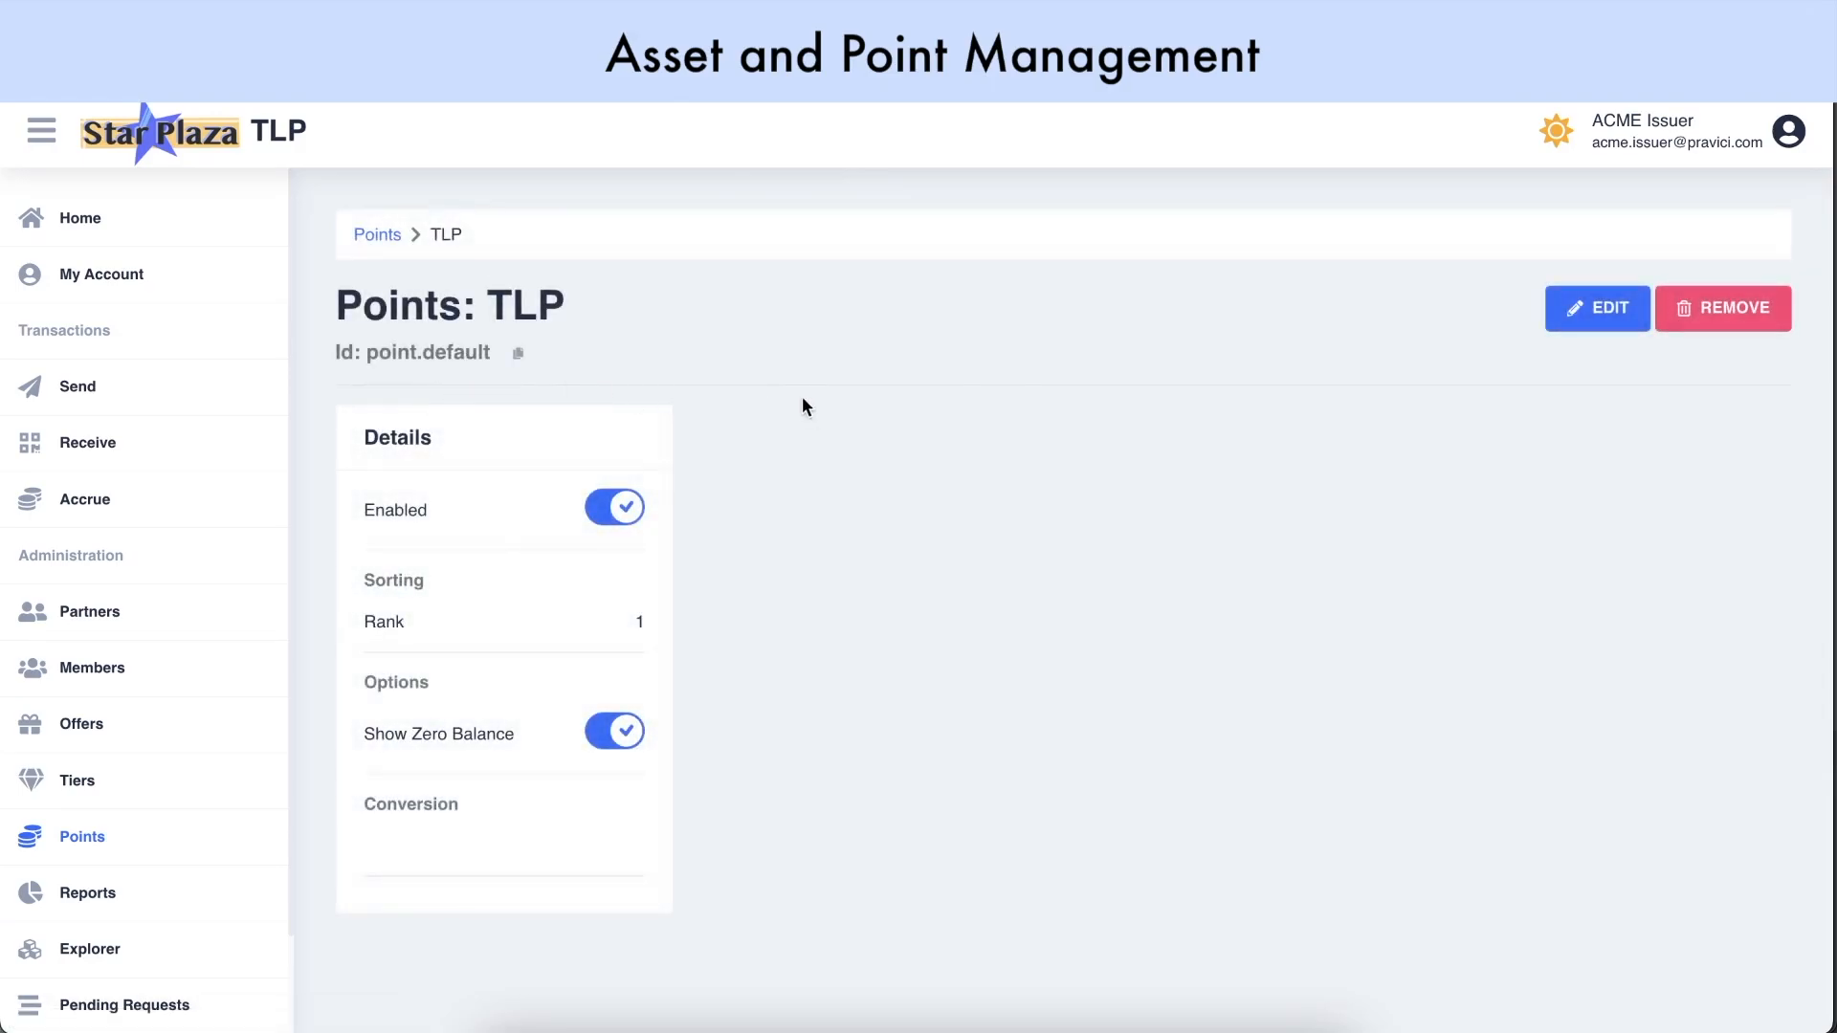
{"action": "left_click", "coordinate": [1596, 306]}
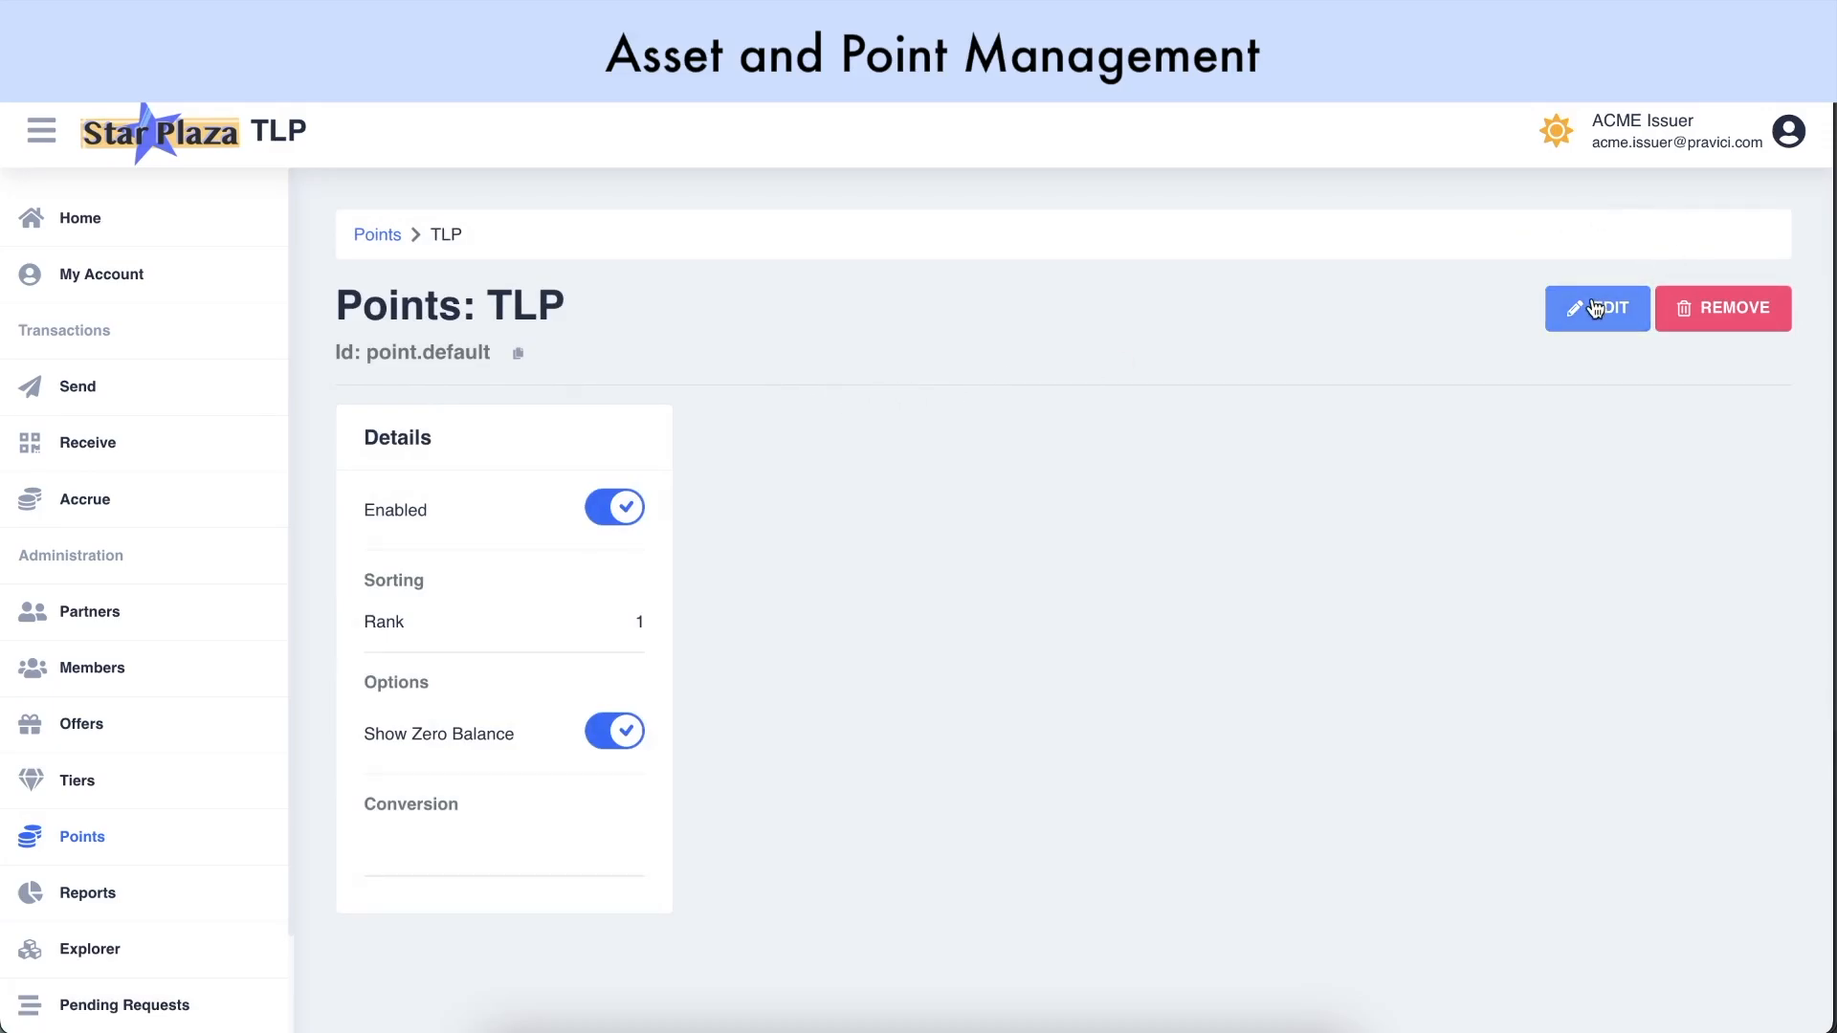
{"action": "key", "text": "BackSpace"}
{"action": "key", "text": "BackSpace"}
{"action": "key", "text": "BackSpace"}
{"action": "type", "text": "Star Points"}
{"action": "left_click", "coordinate": [865, 486]}
{"action": "type", "text": "Default Point Type"}
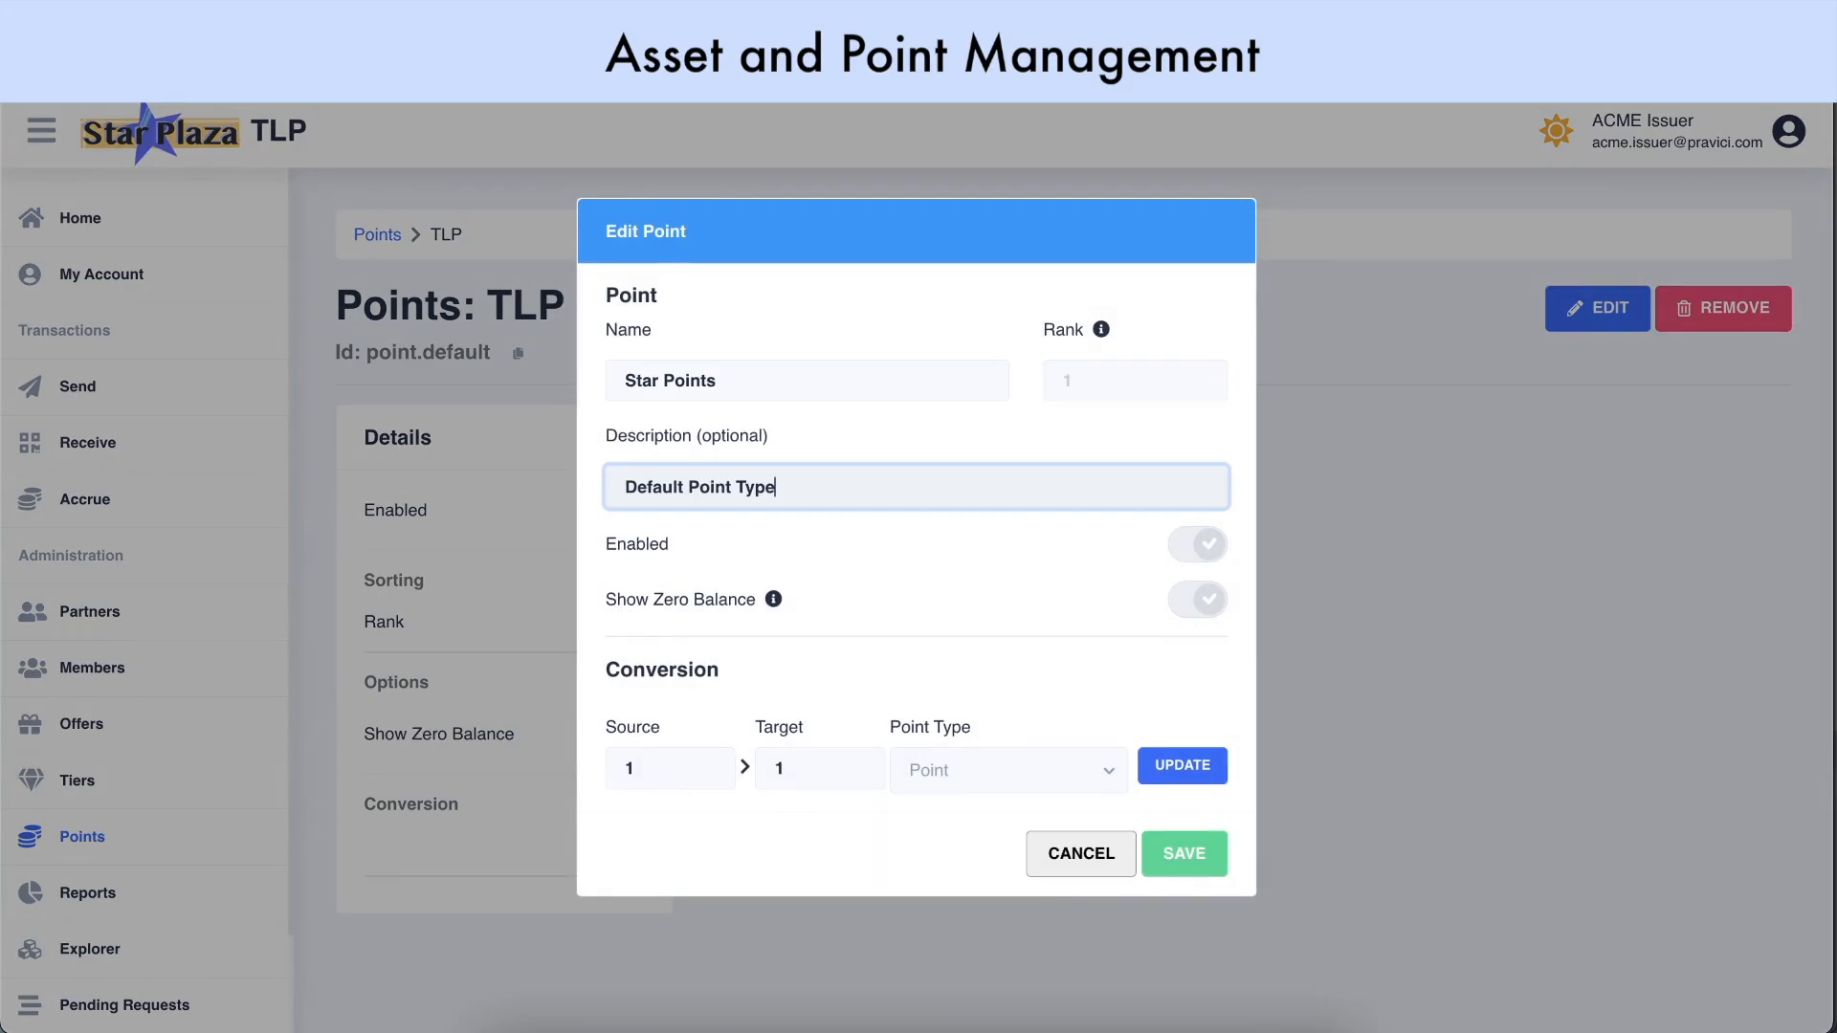
{"action": "left_click", "coordinate": [1176, 852]}
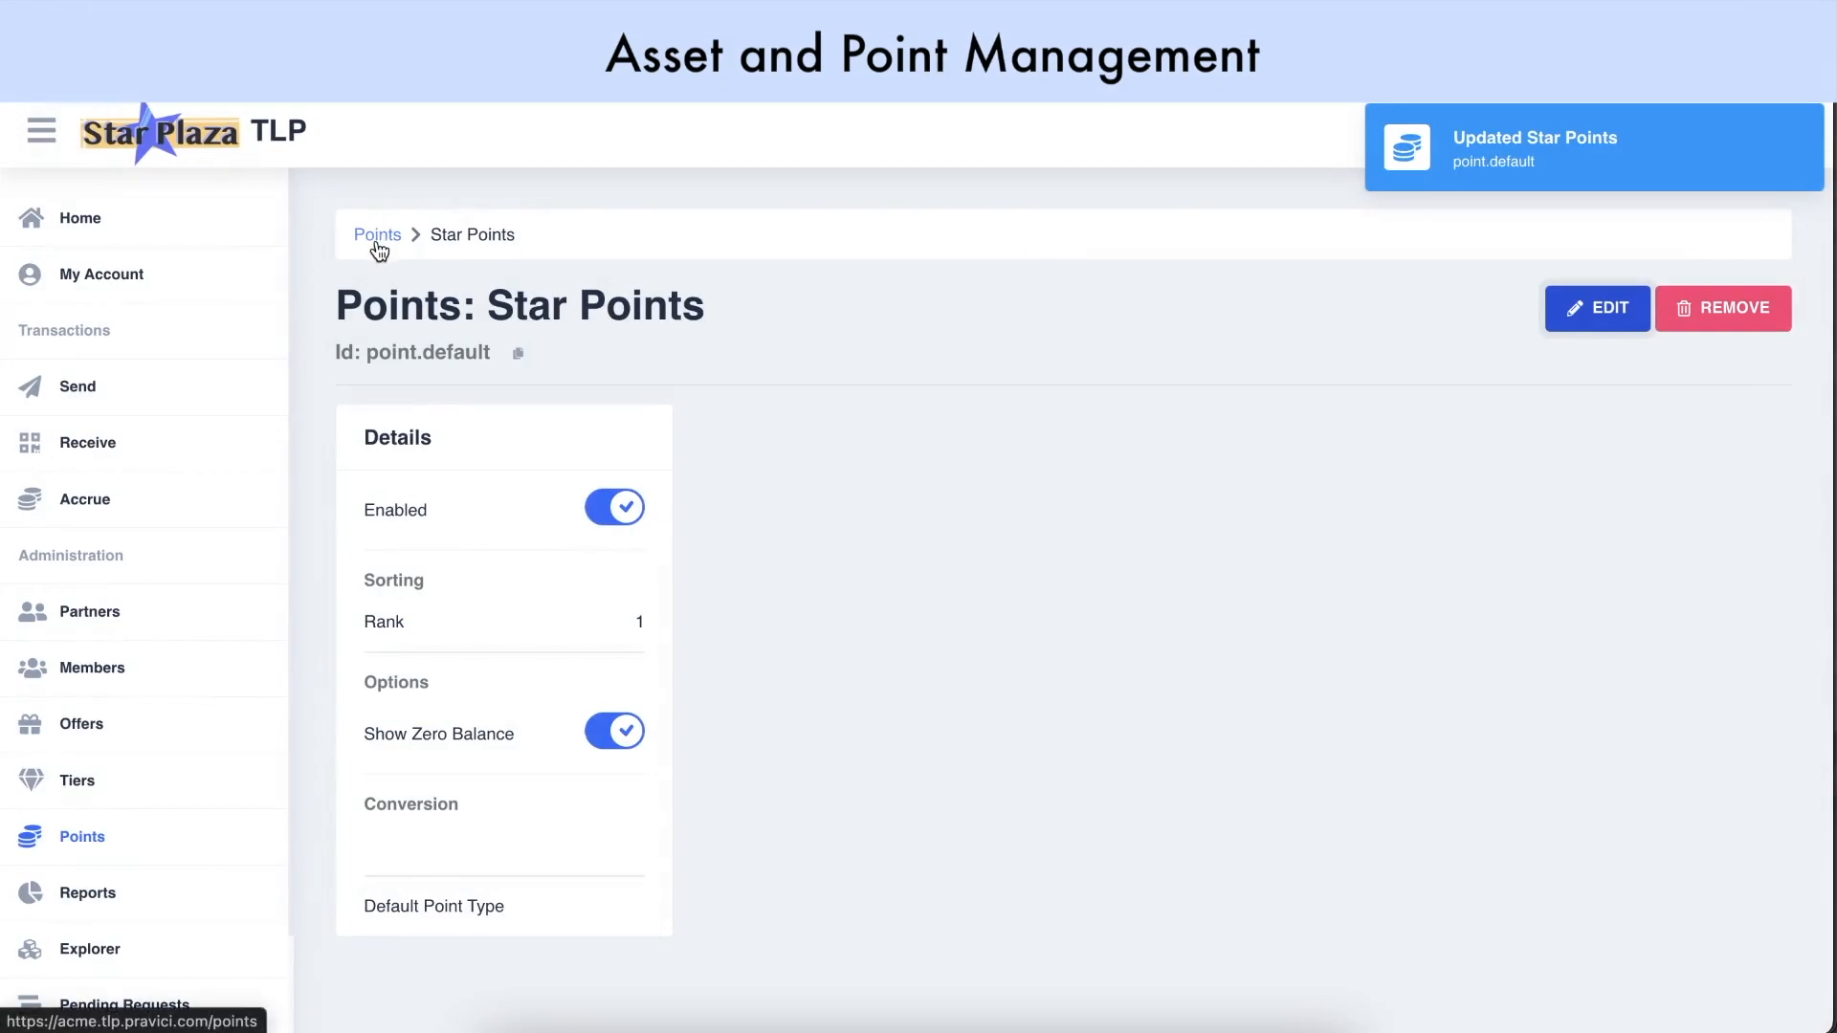
{"action": "left_click", "coordinate": [378, 236]}
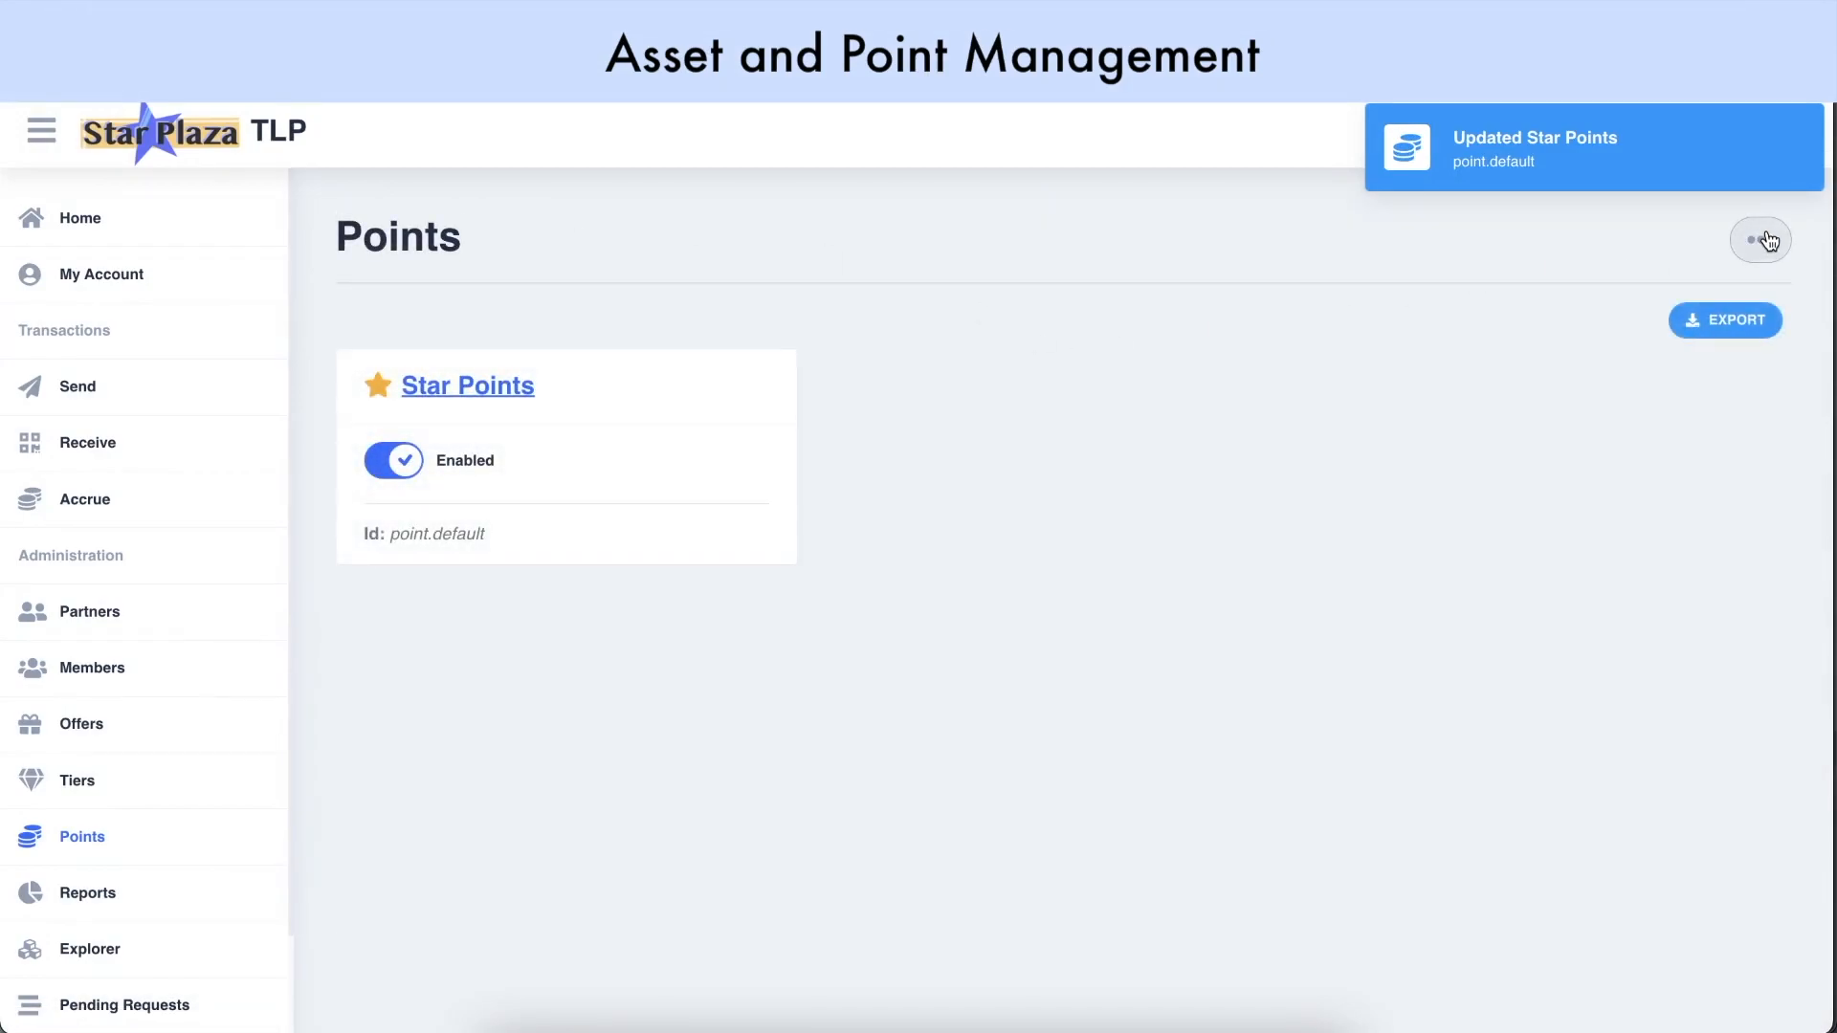
Start a new point type named EcoCoin, rank 100, description 'ecocoin', showing zero balances
{"action": "left_click", "coordinate": [1767, 240]}
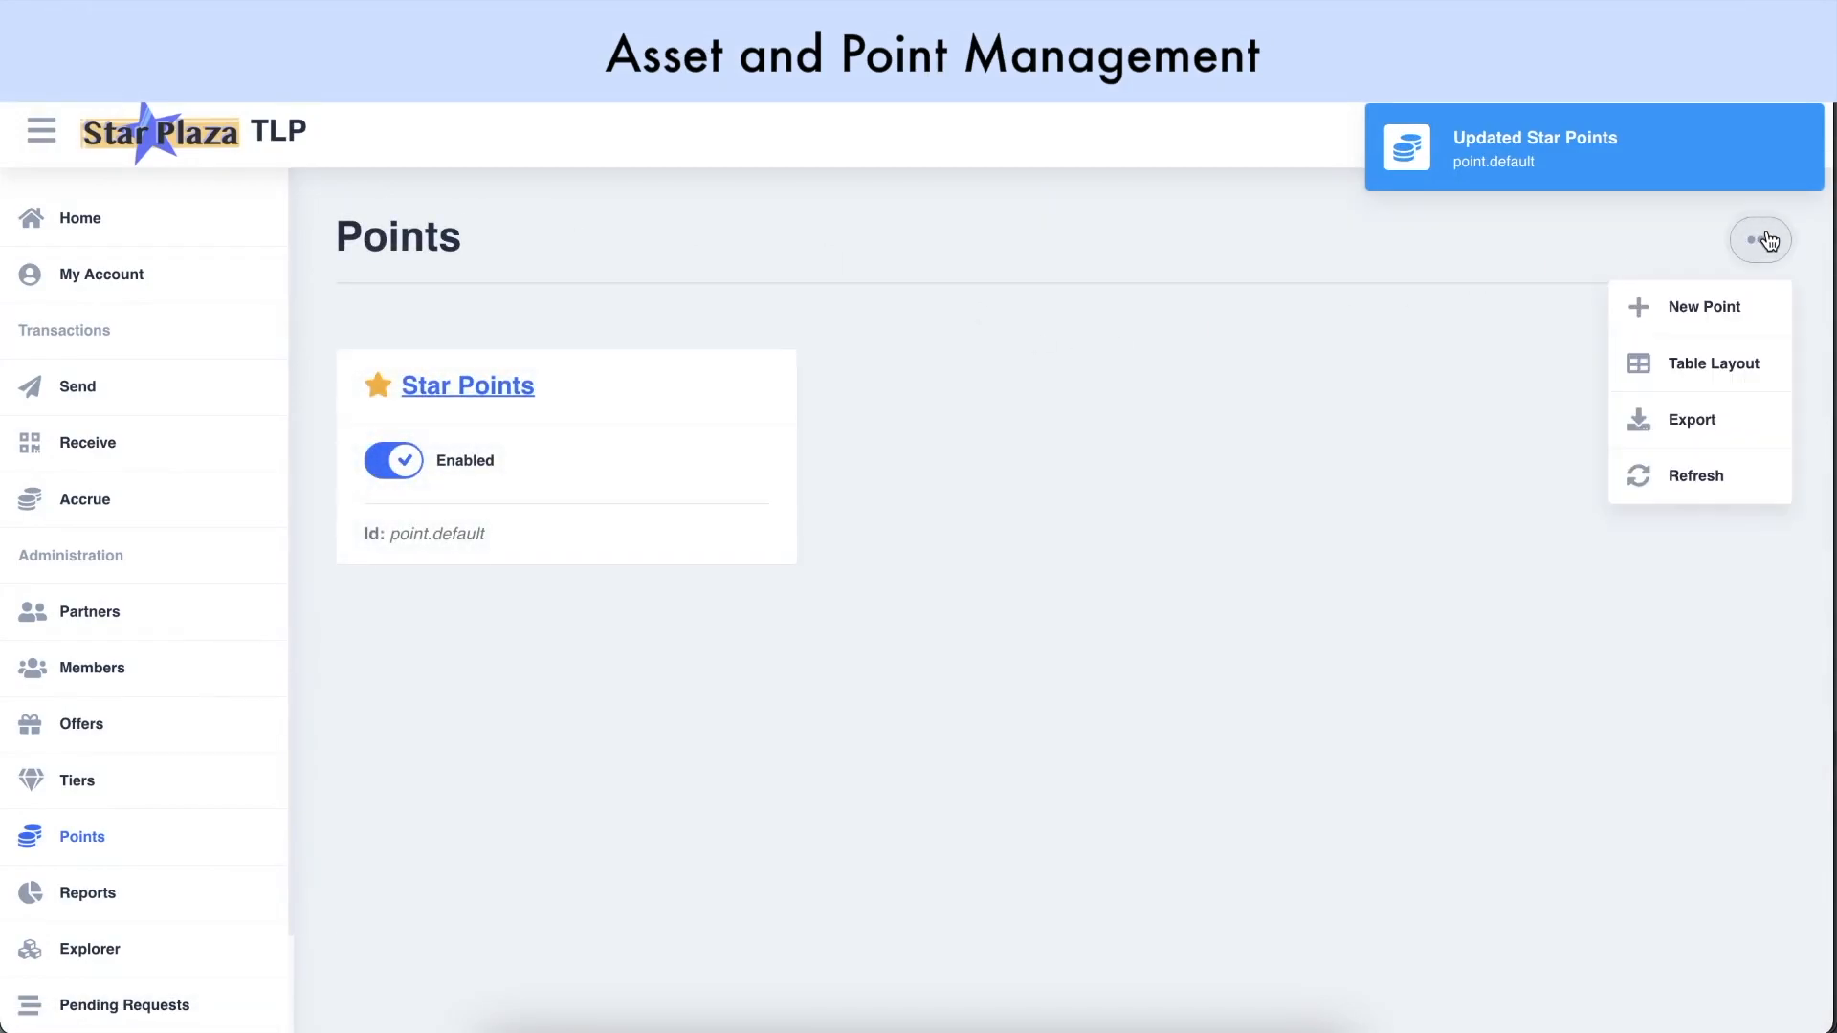
{"action": "left_click", "coordinate": [1709, 308]}
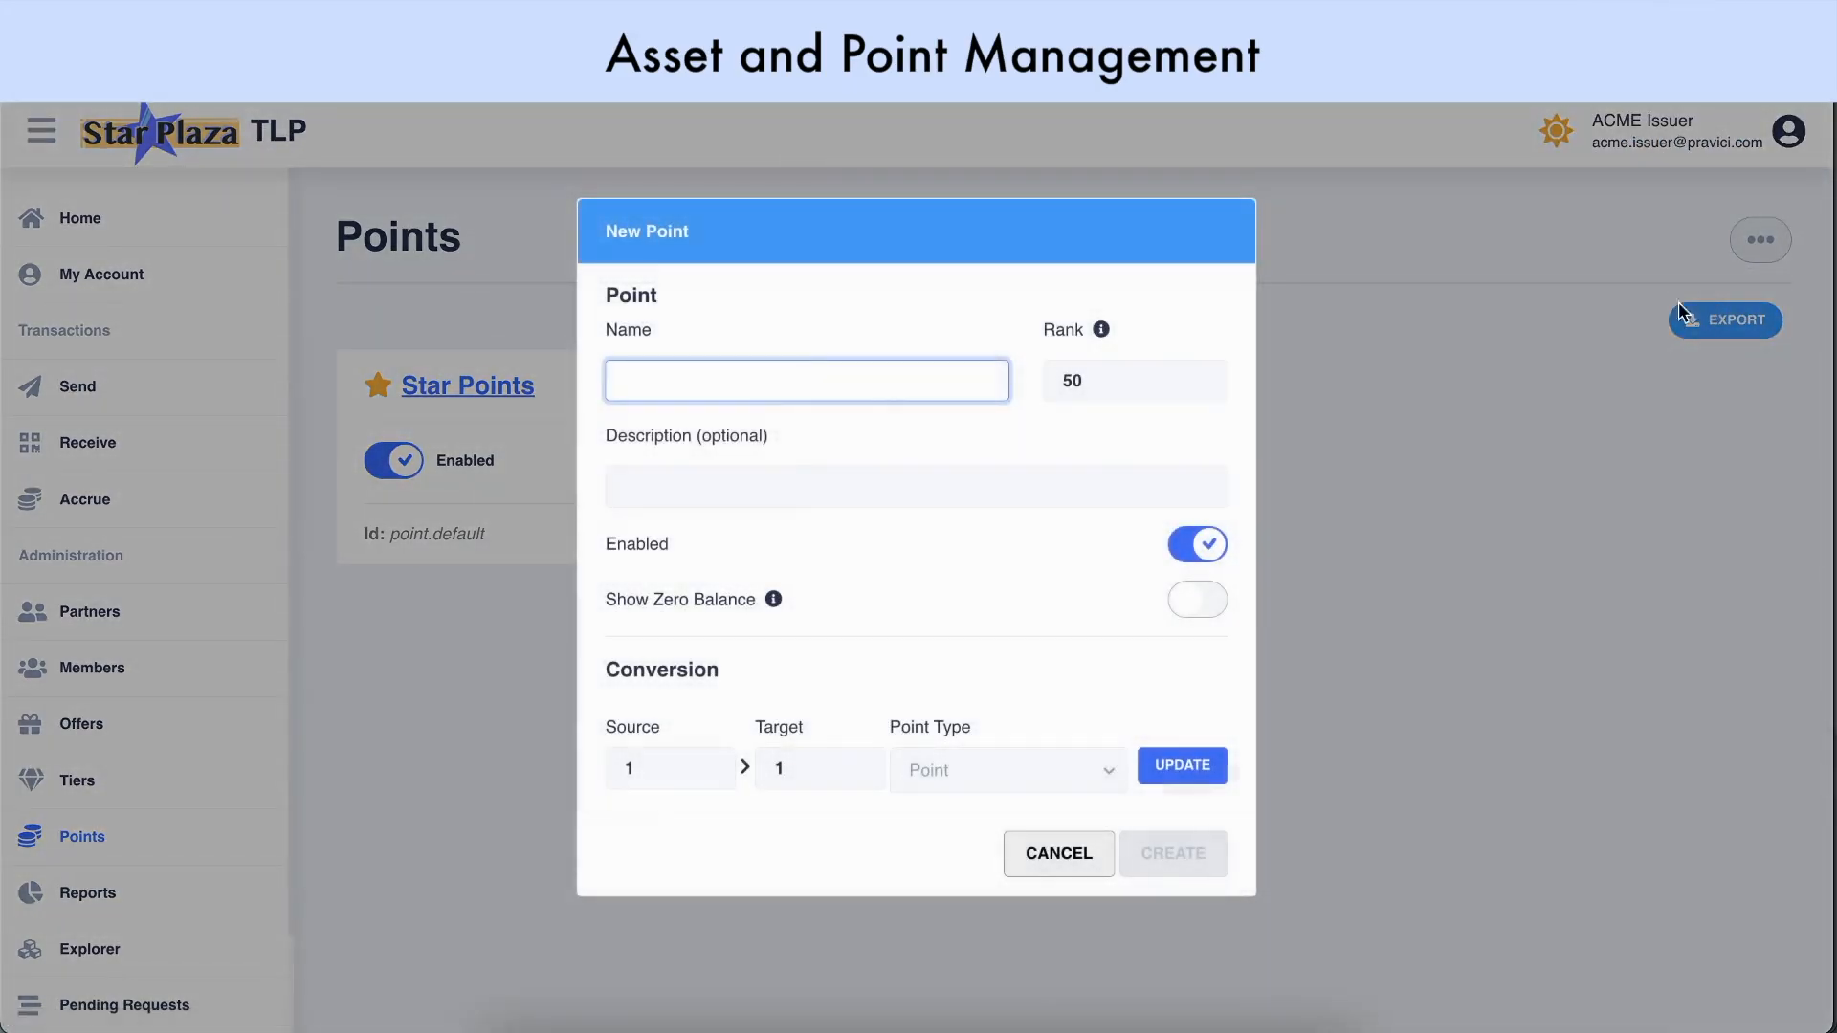
{"action": "type", "text": "EcoCoin"}
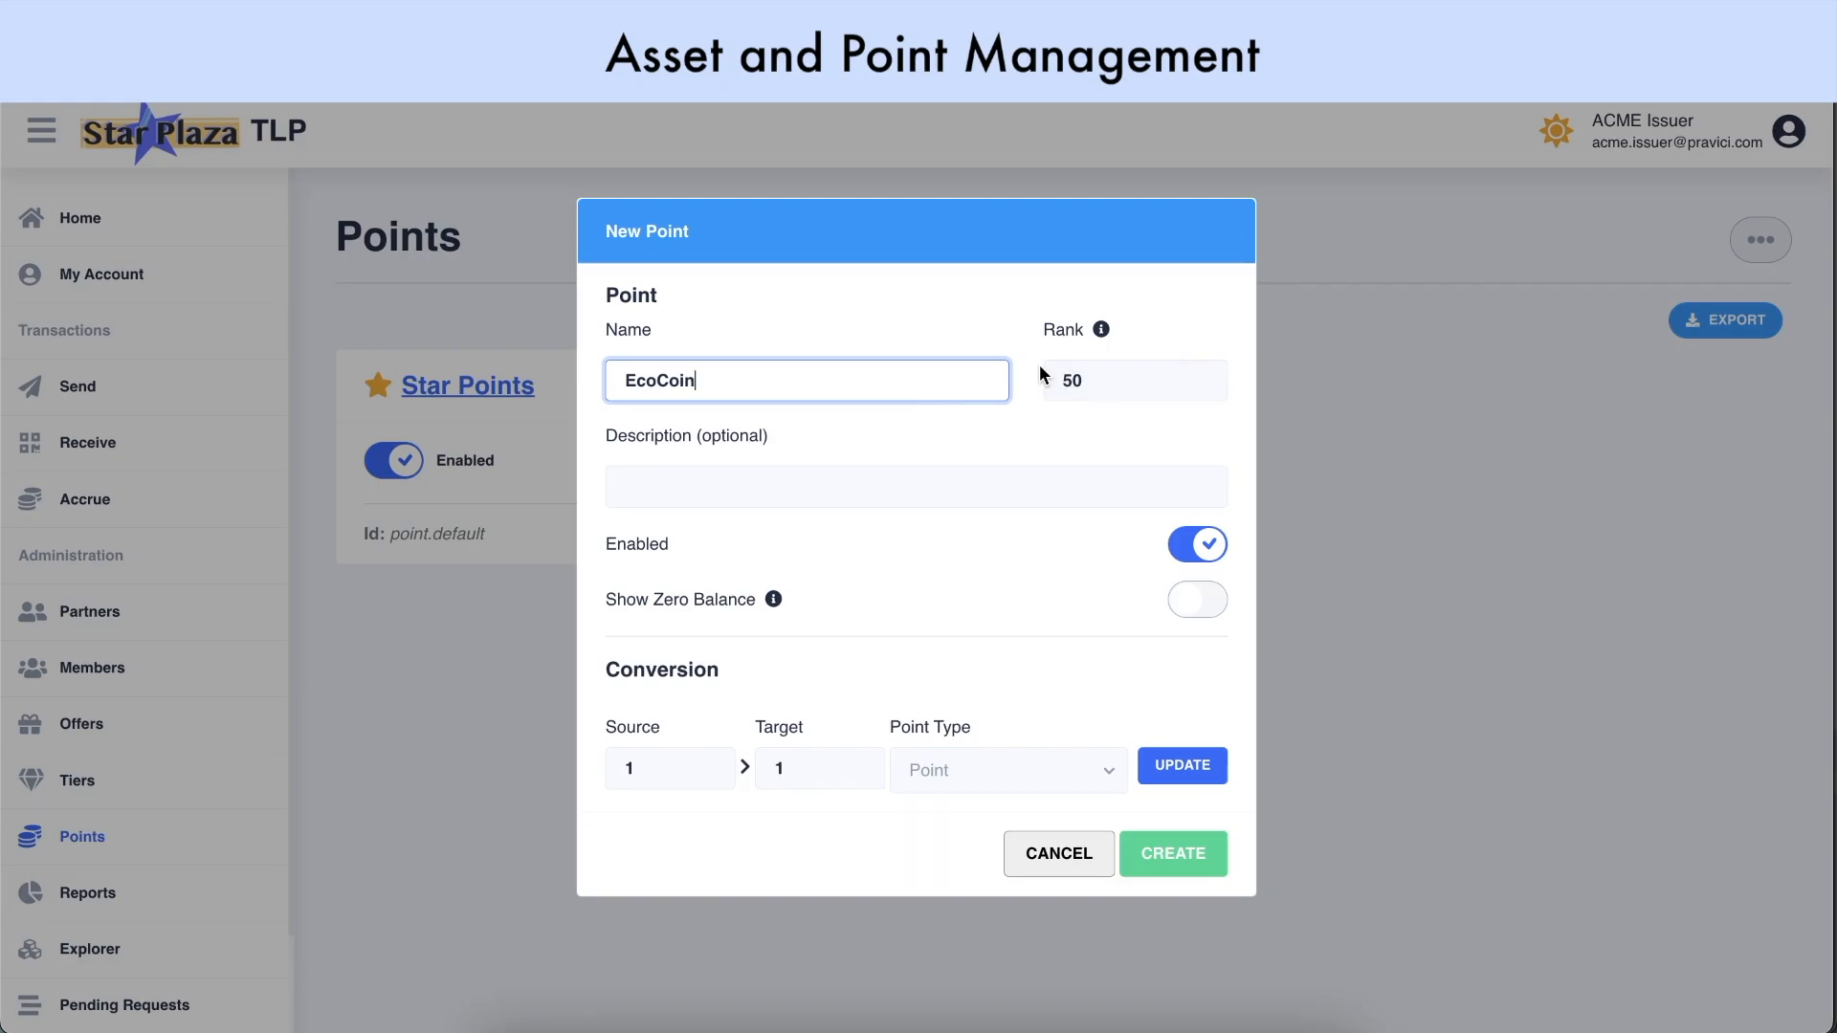
{"action": "double_click", "coordinate": [1073, 380]}
{"action": "type", "text": "100"}
{"action": "left_click", "coordinate": [1024, 416]}
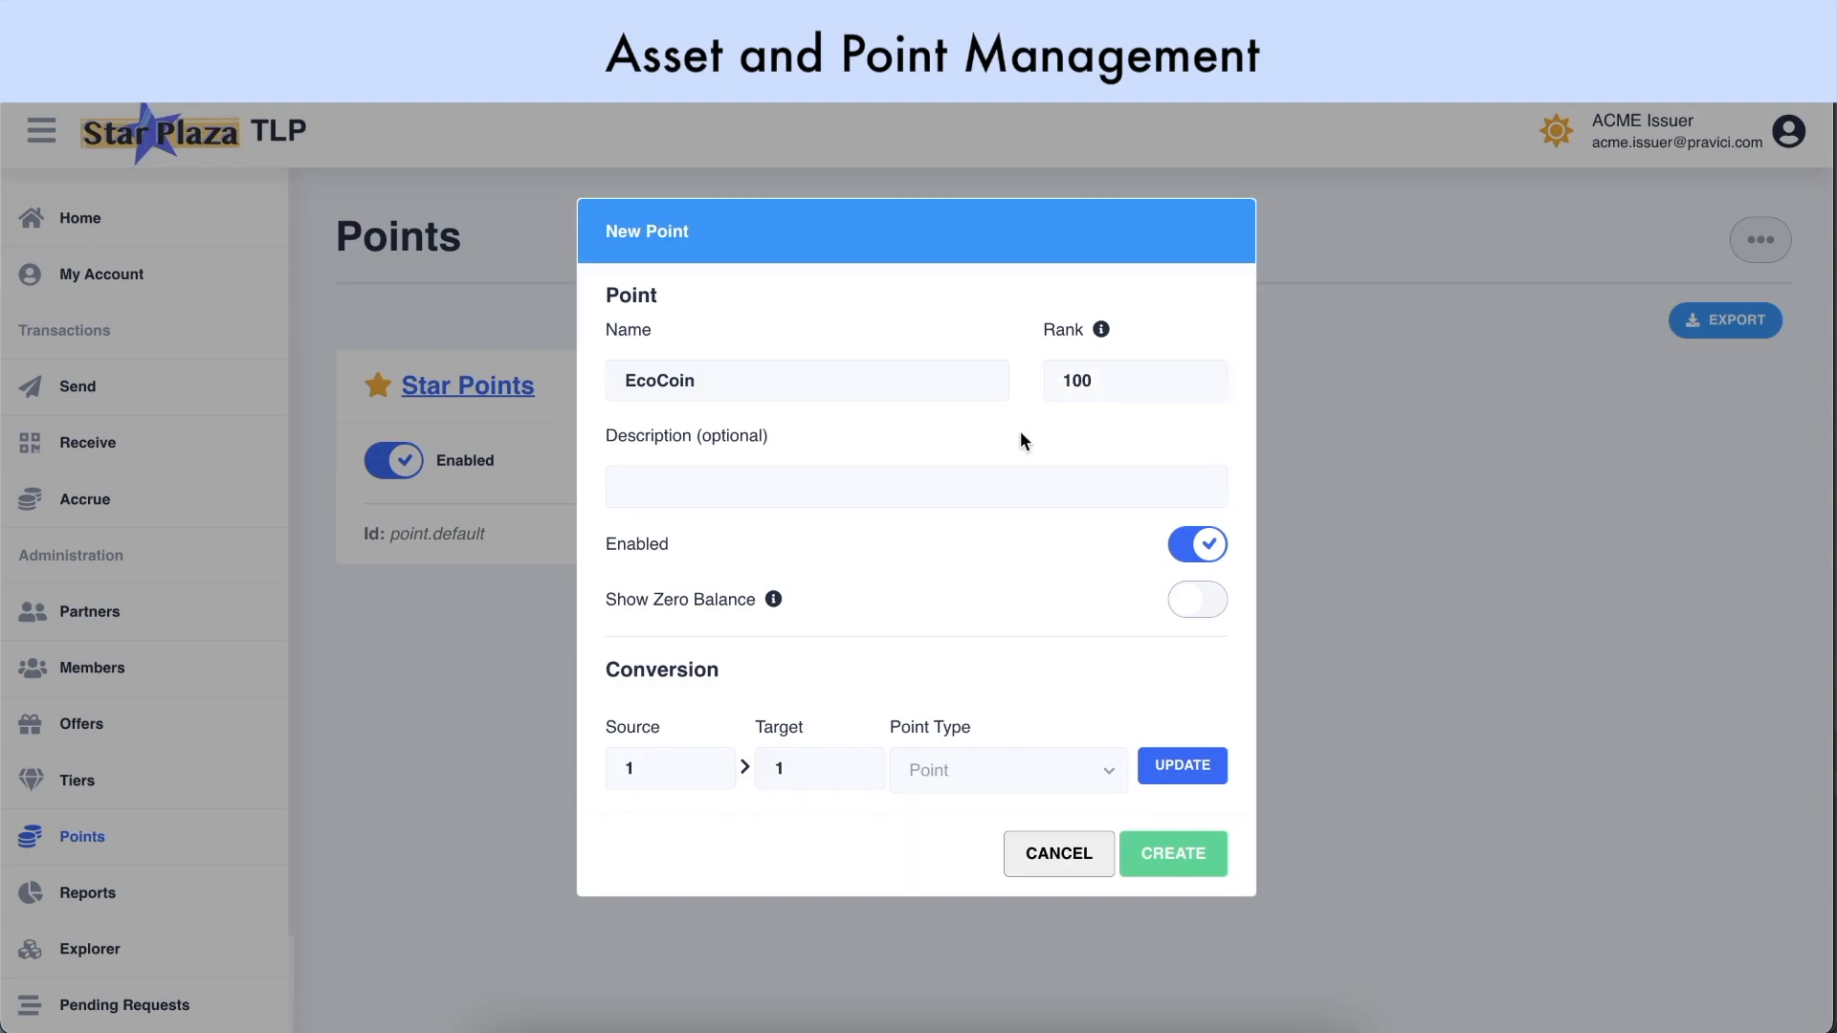
{"action": "key", "text": "Tab"}
{"action": "type", "text": "ecocoin"}
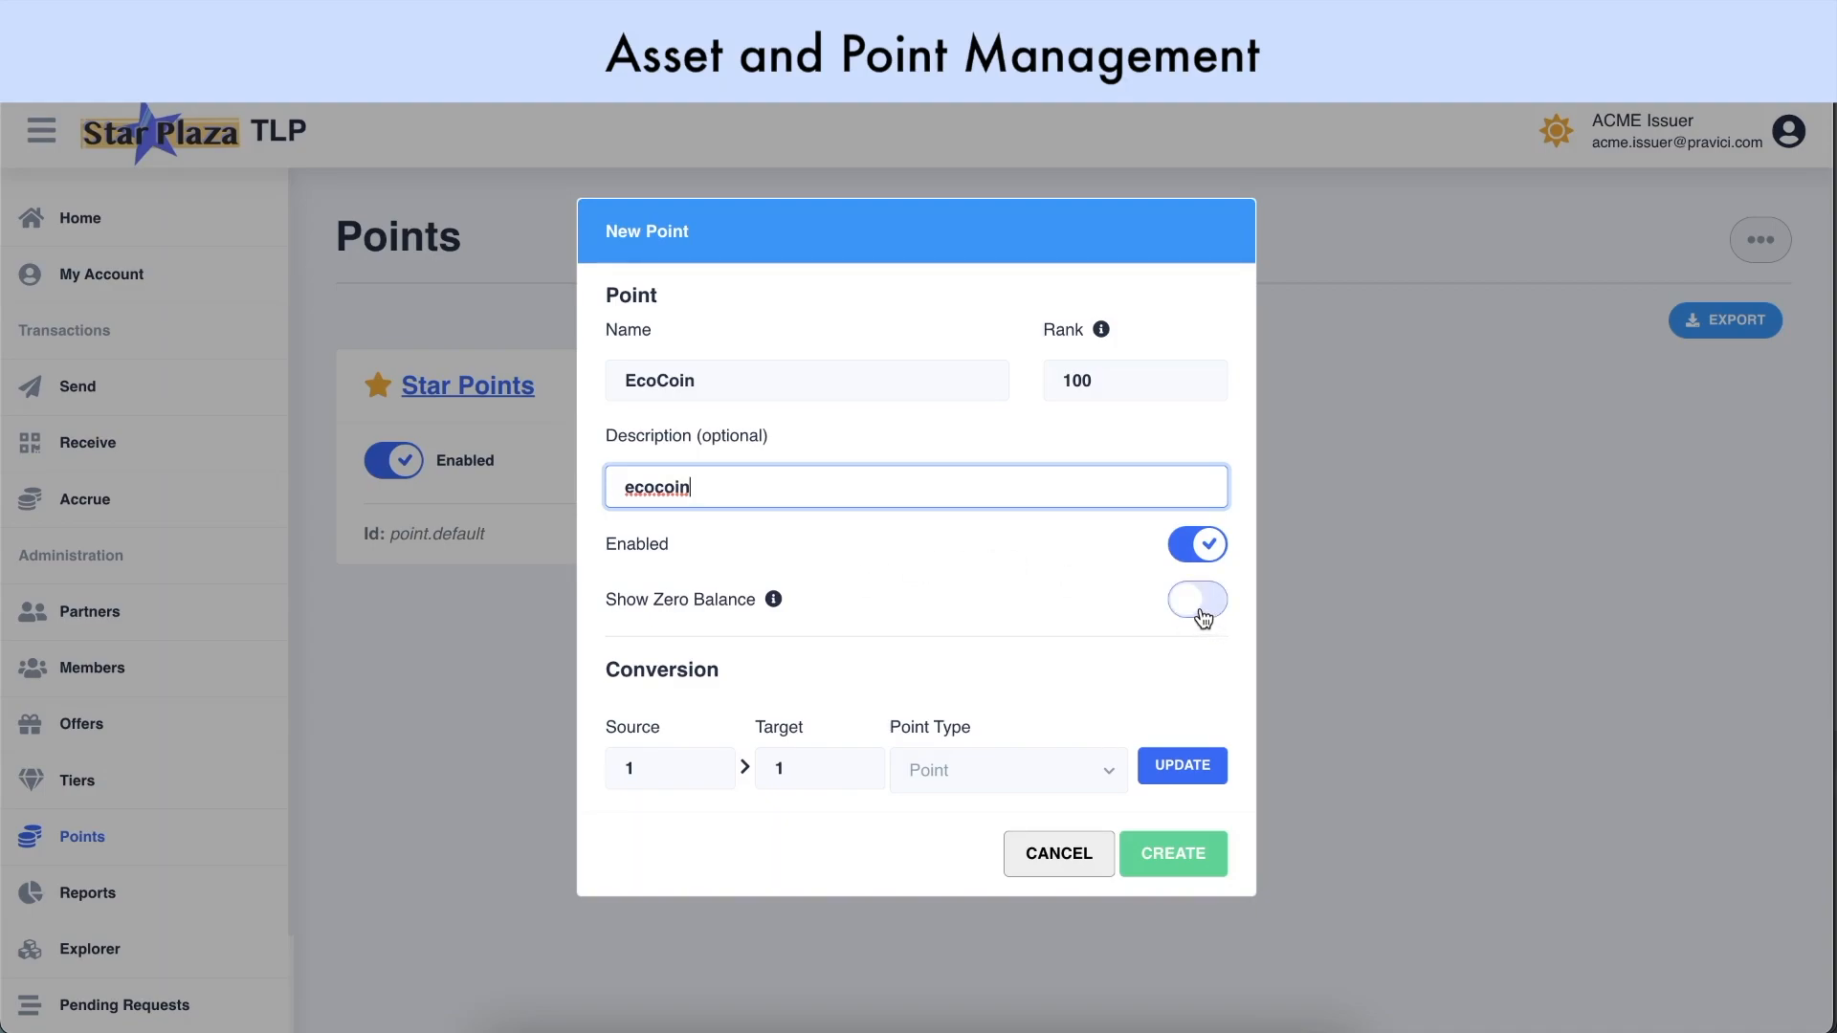
{"action": "left_click", "coordinate": [1203, 619]}
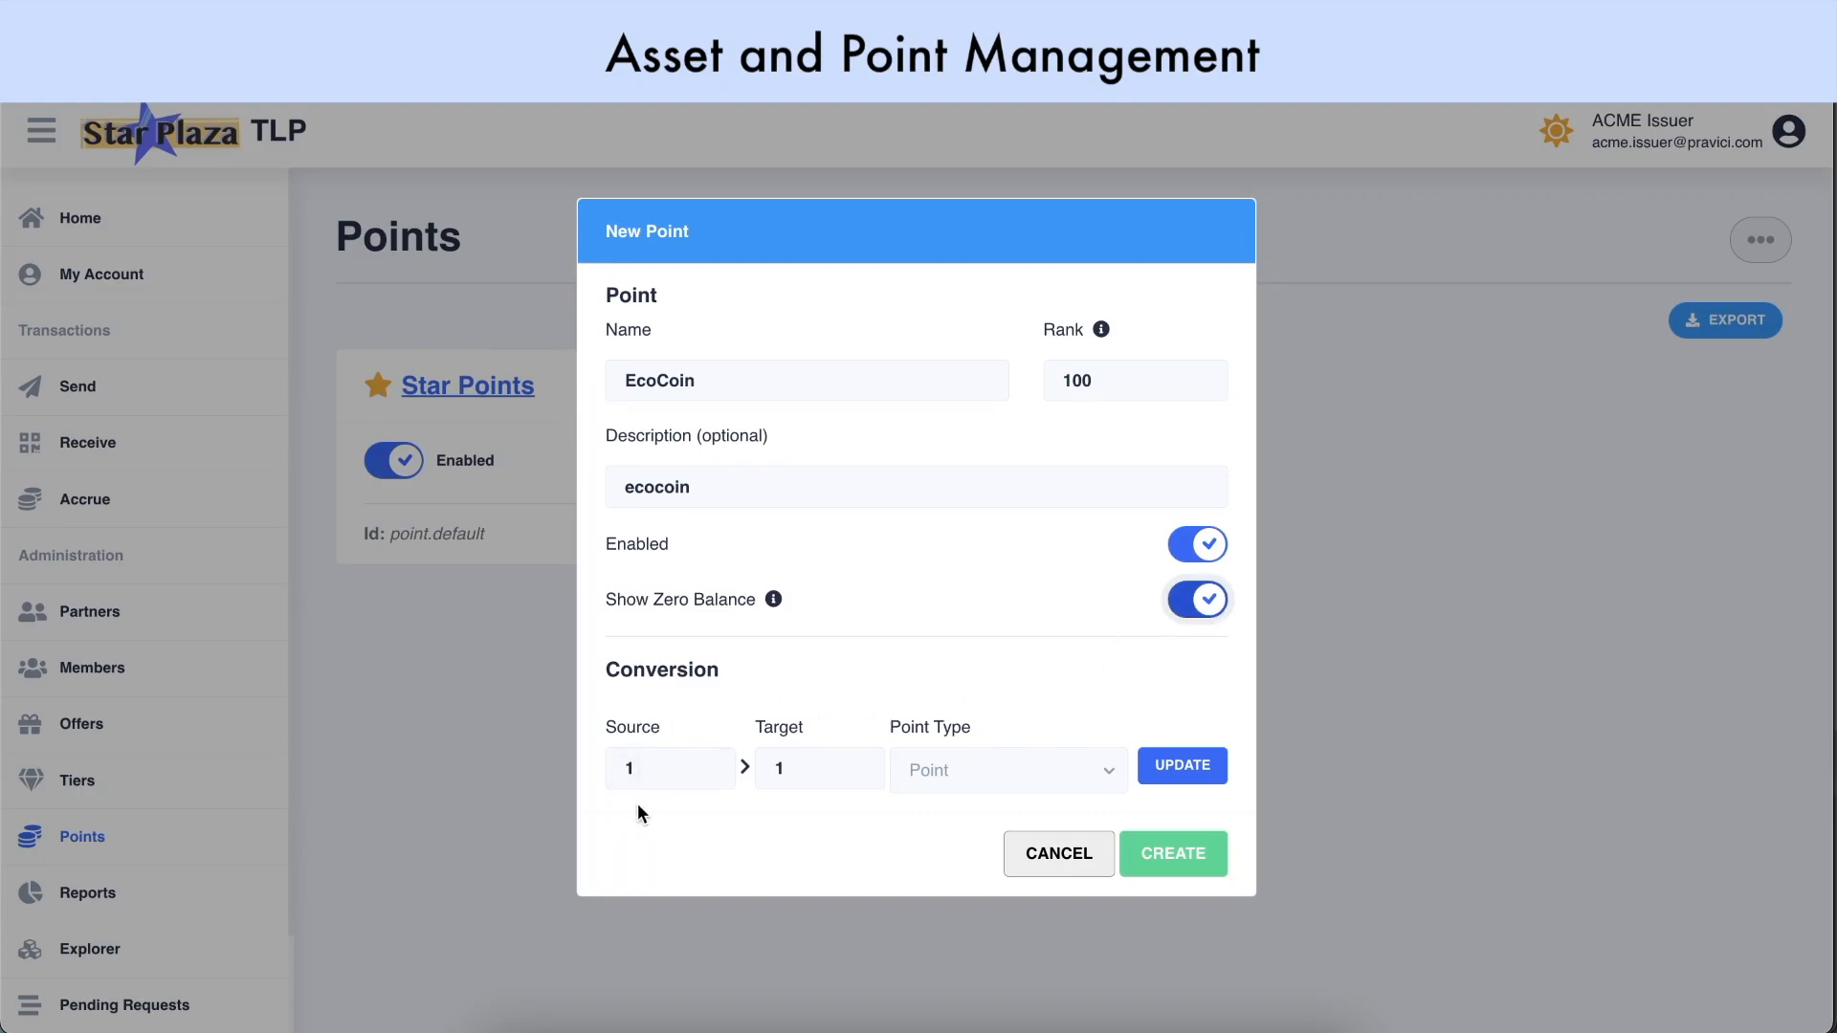
Add a 2 EcoCoin to 1 Star Points conversion and create the EcoCoin point type
{"action": "left_click", "coordinate": [646, 771]}
{"action": "key", "text": "BackSpace"}
{"action": "type", "text": "2"}
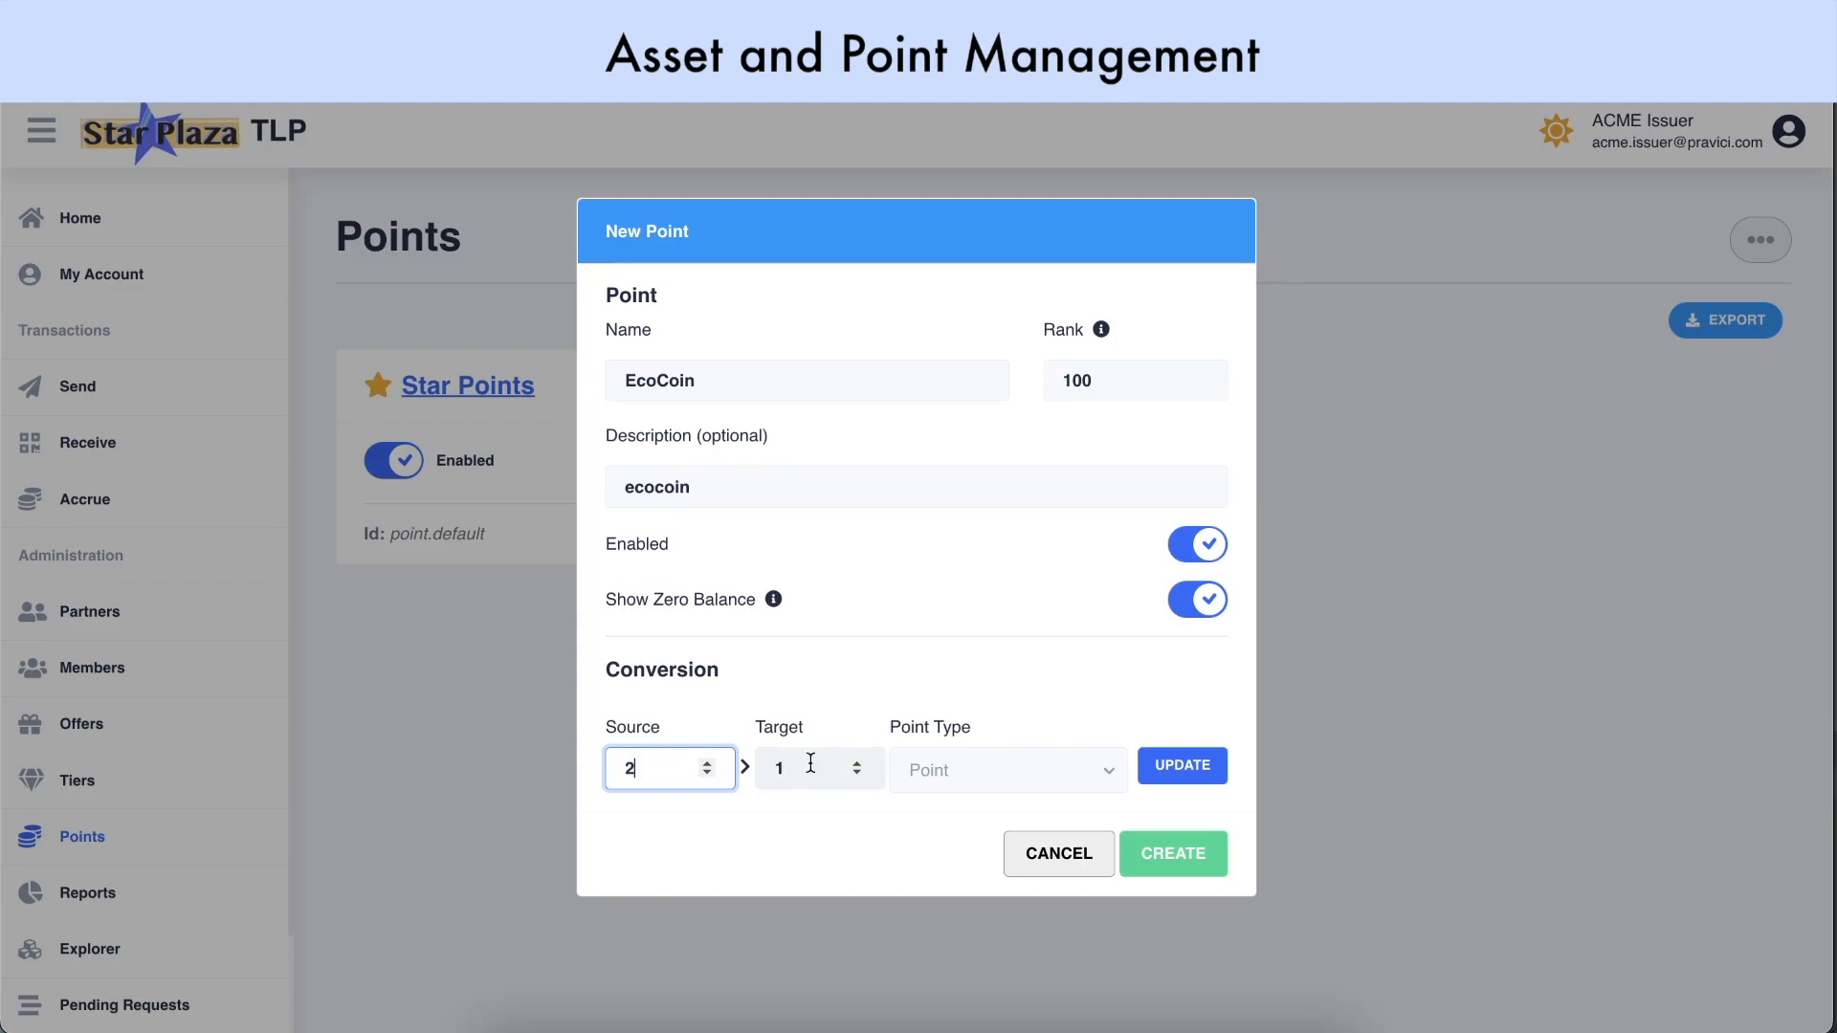
{"action": "left_click", "coordinate": [974, 766]}
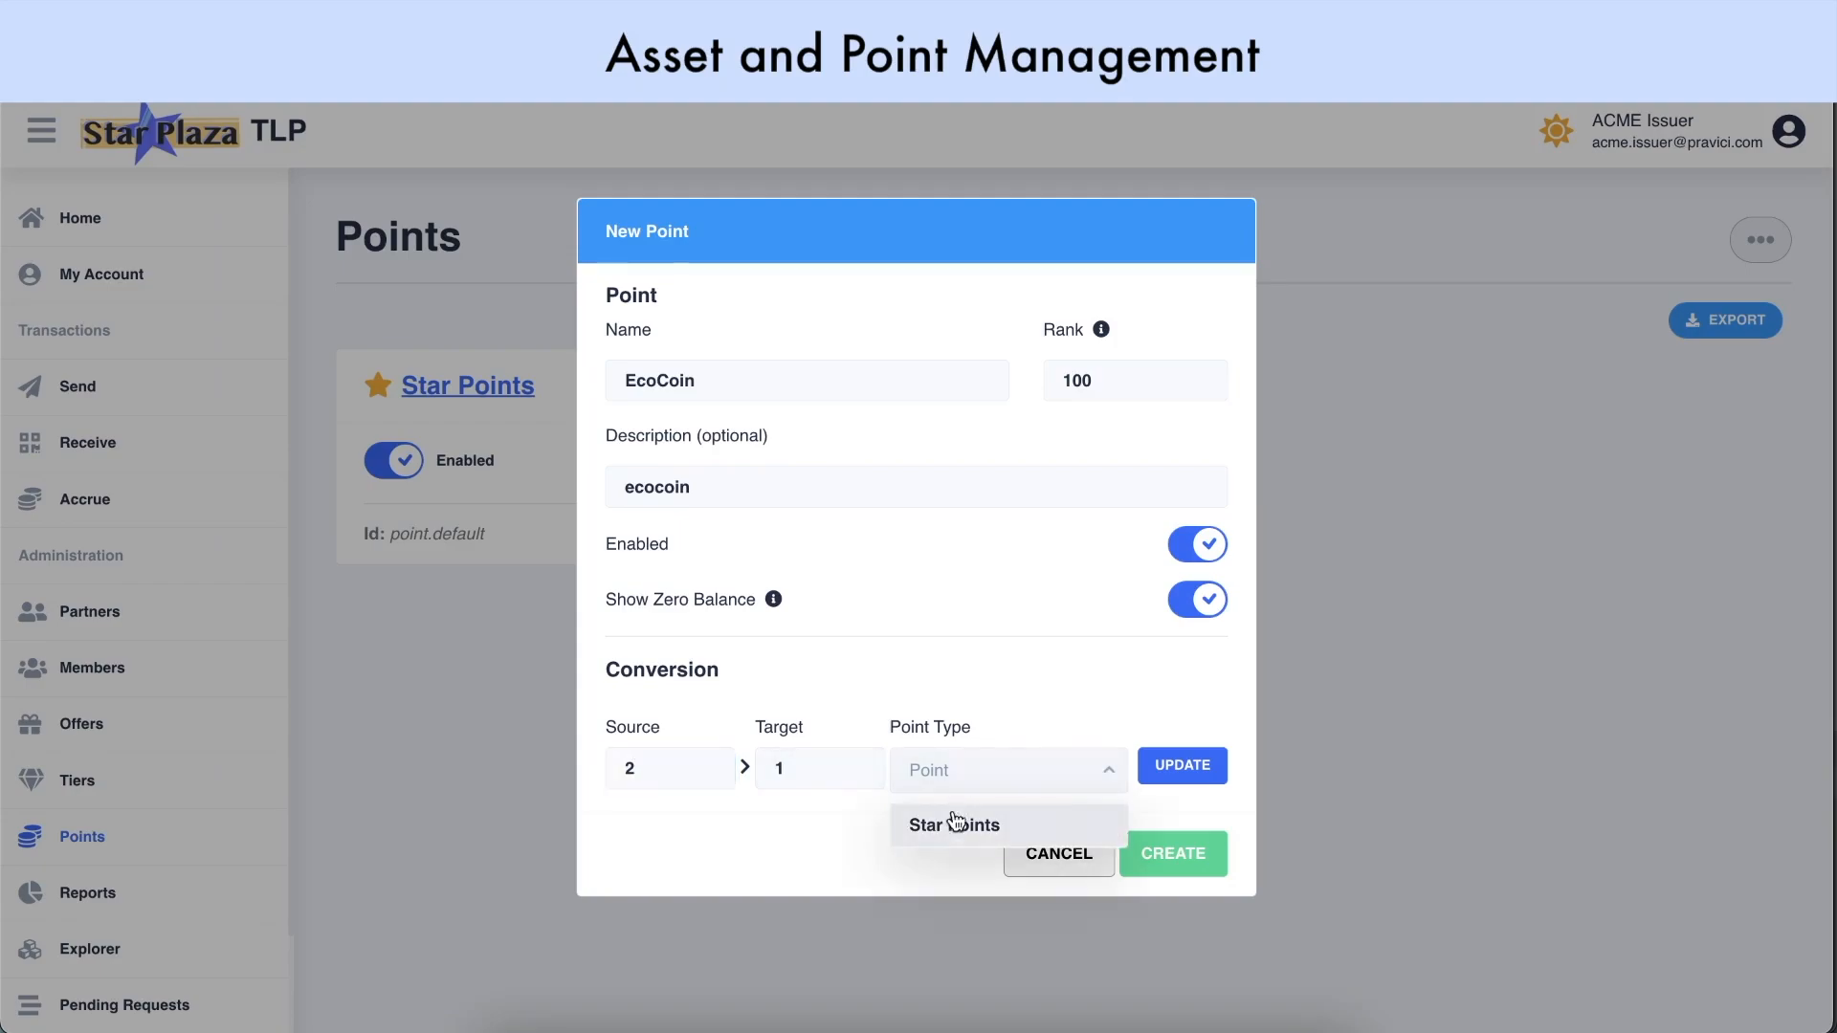
{"action": "left_click", "coordinate": [953, 828]}
{"action": "left_click", "coordinate": [1178, 766]}
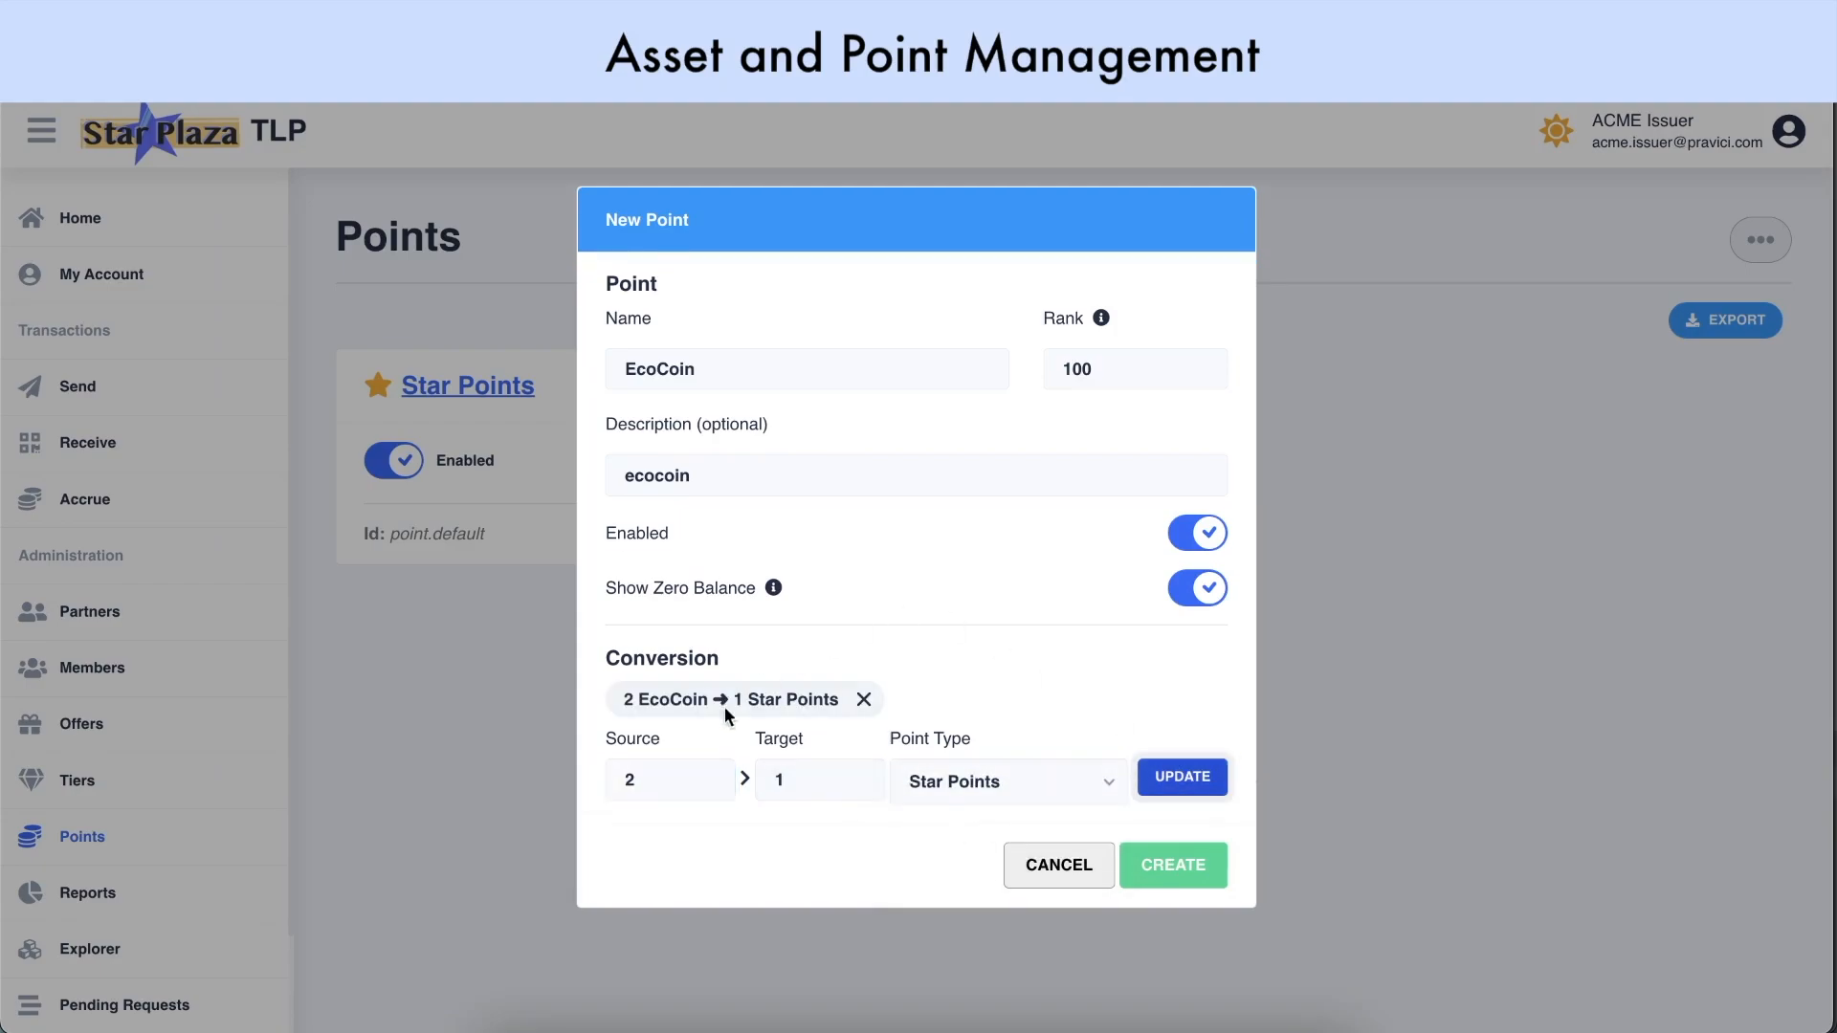
{"action": "left_click", "coordinate": [1171, 861]}
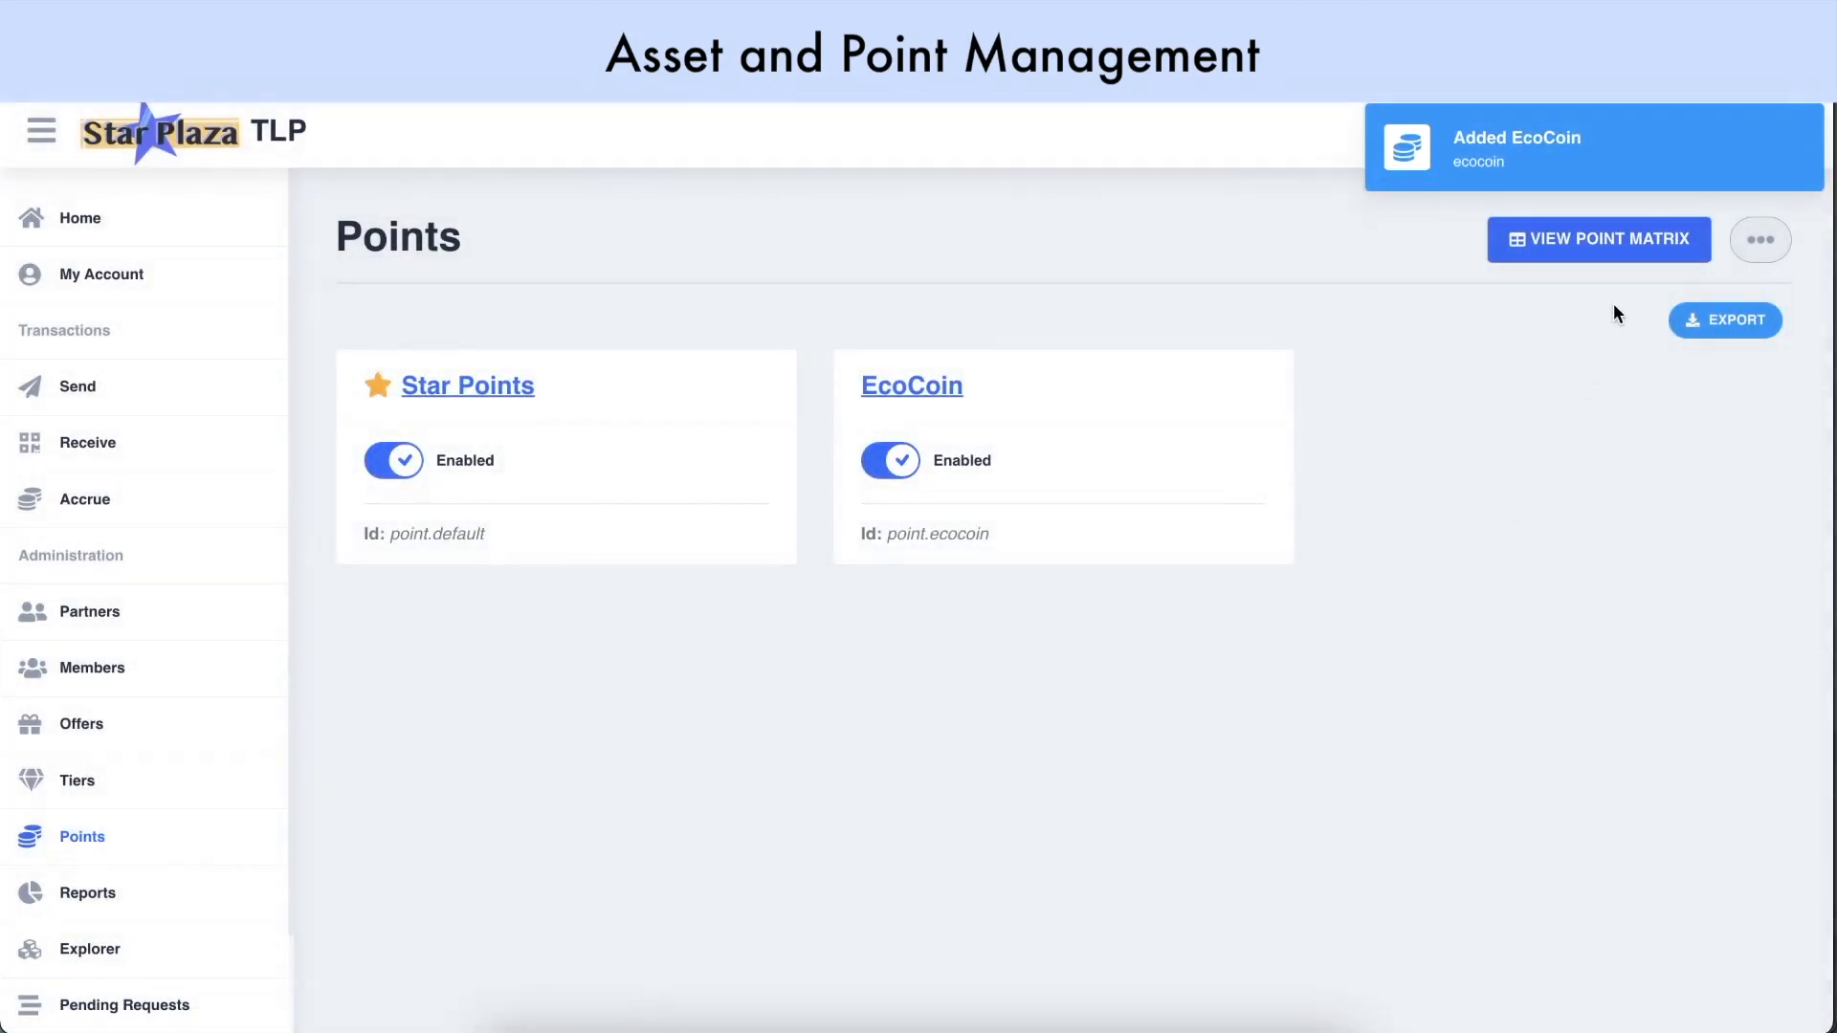
Open the point matrix and check that the Star Points/EcoCoin cell is disabled
{"action": "left_click", "coordinate": [1578, 246]}
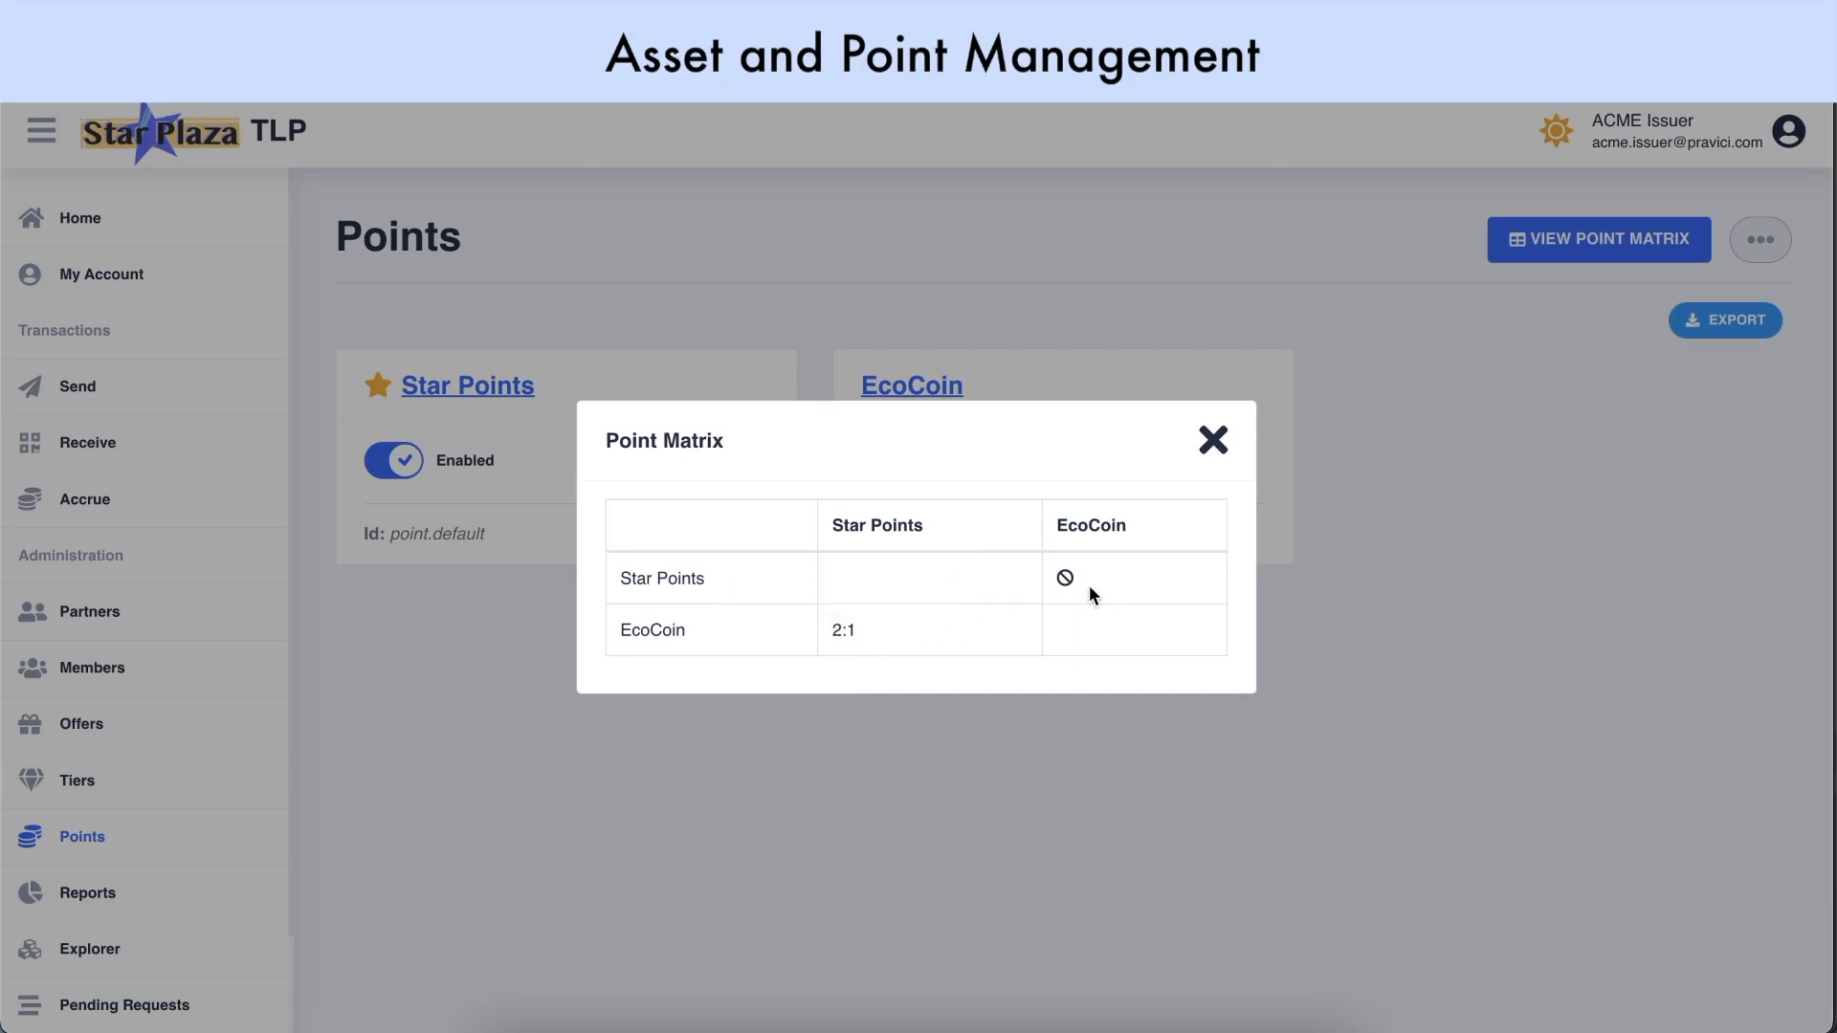
{"action": "mouse_move", "coordinate": [1063, 581]}
Add a 1 Star Points to 2 EcoCoin conversion to Star Points and save it
{"action": "left_click", "coordinate": [1215, 441]}
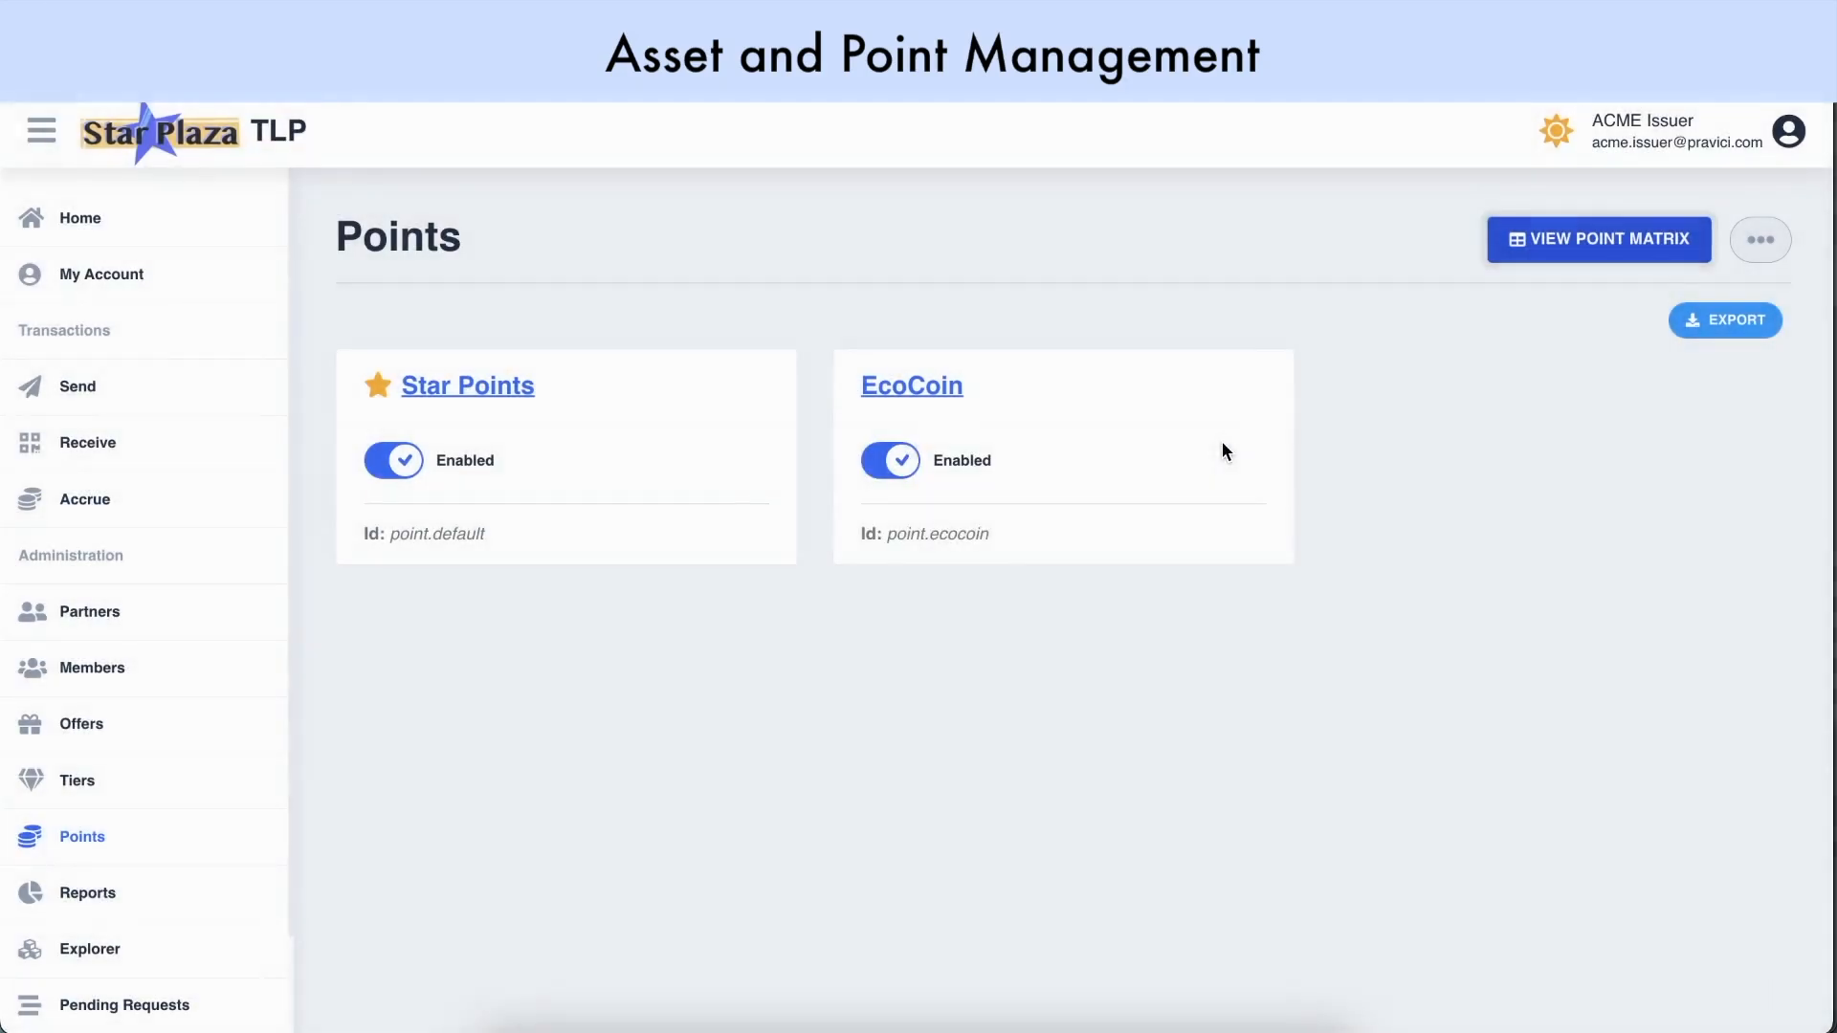
{"action": "left_click", "coordinate": [508, 391]}
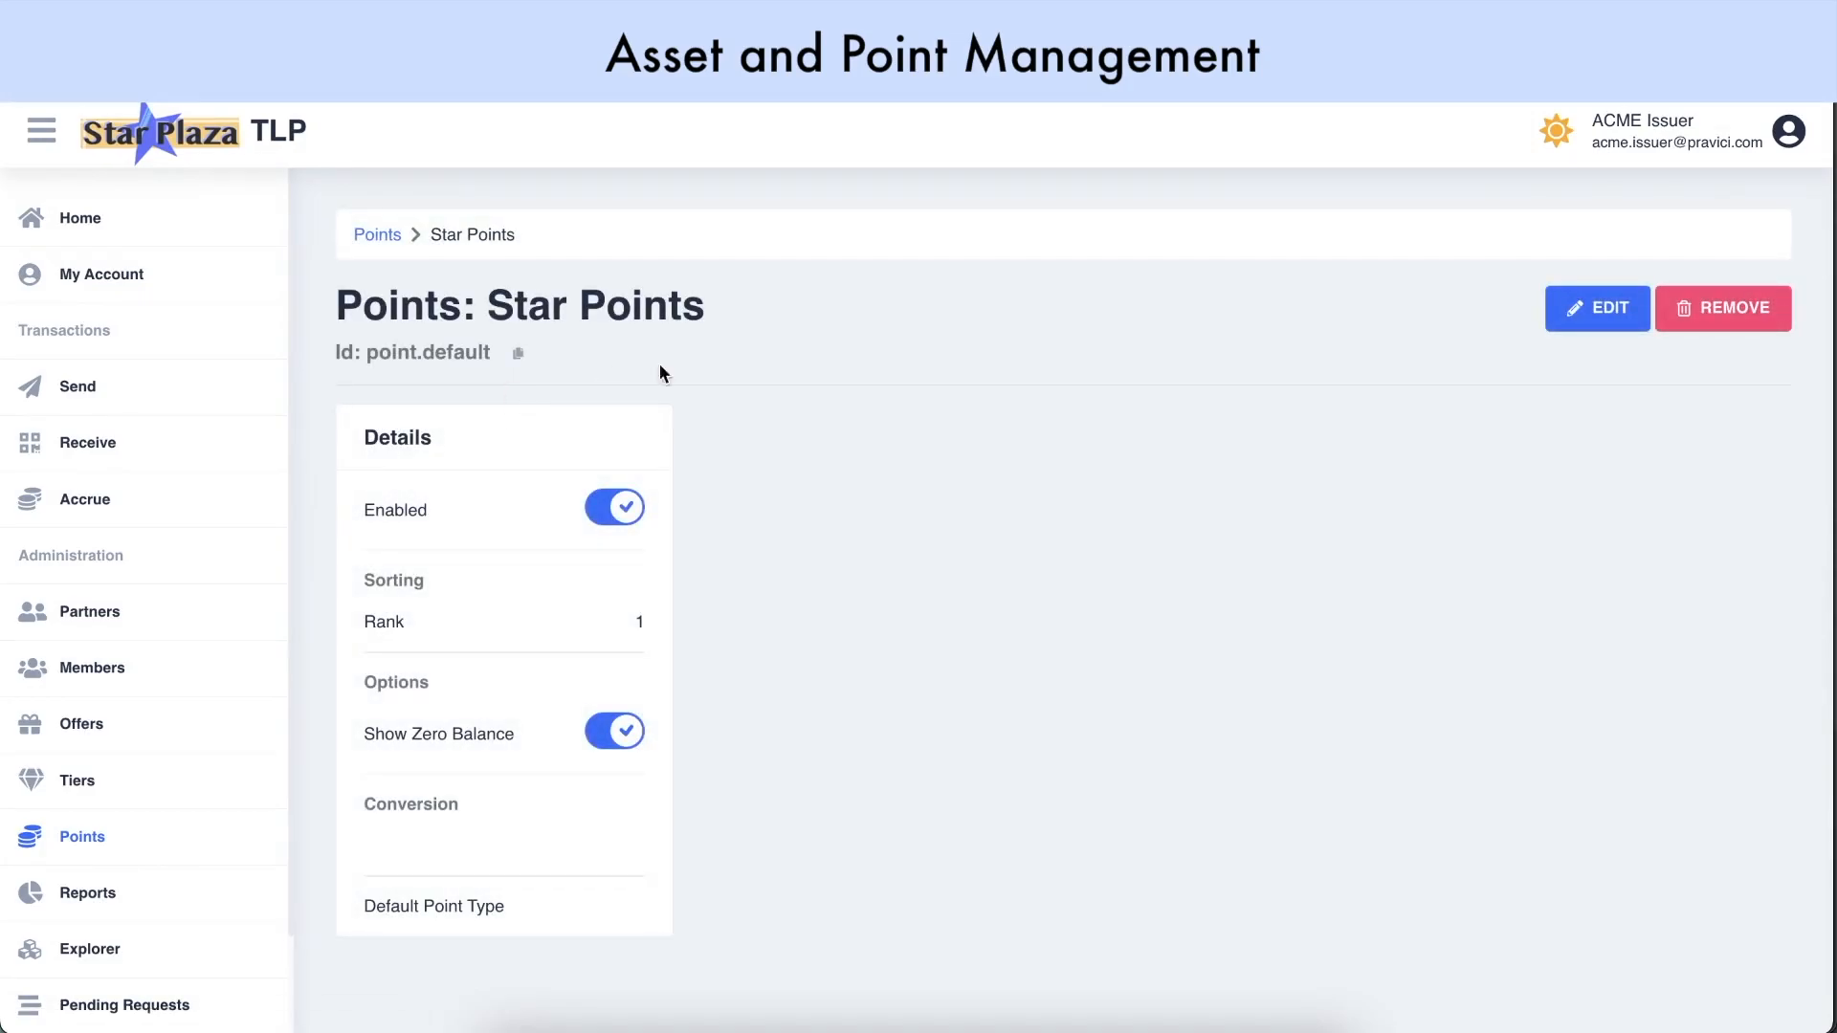
{"action": "left_click", "coordinate": [1569, 308]}
{"action": "left_click", "coordinate": [787, 768]}
{"action": "type", "text": "2"}
{"action": "left_click", "coordinate": [934, 767]}
{"action": "left_click", "coordinate": [944, 820]}
{"action": "left_click", "coordinate": [1182, 765]}
{"action": "left_click", "coordinate": [1181, 864]}
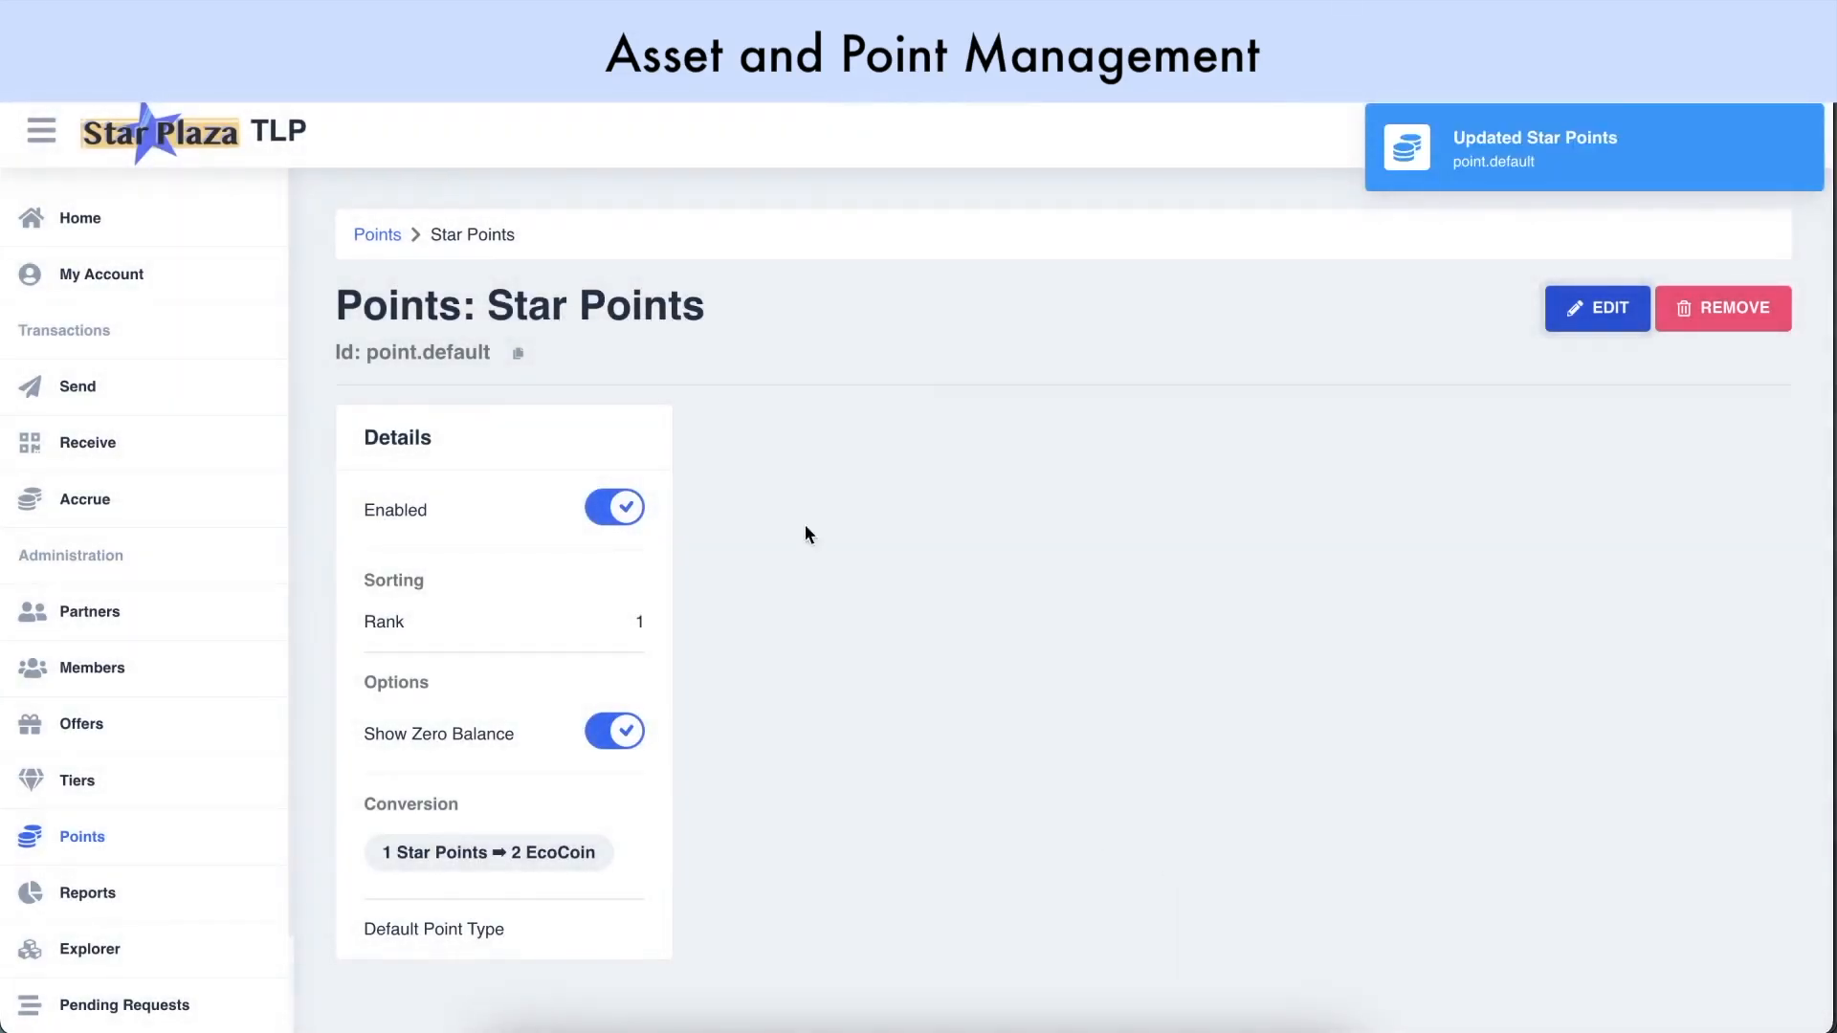
Recheck the point matrix to confirm conversion works in both directions
{"action": "left_click", "coordinate": [375, 236]}
{"action": "left_click", "coordinate": [1569, 254]}
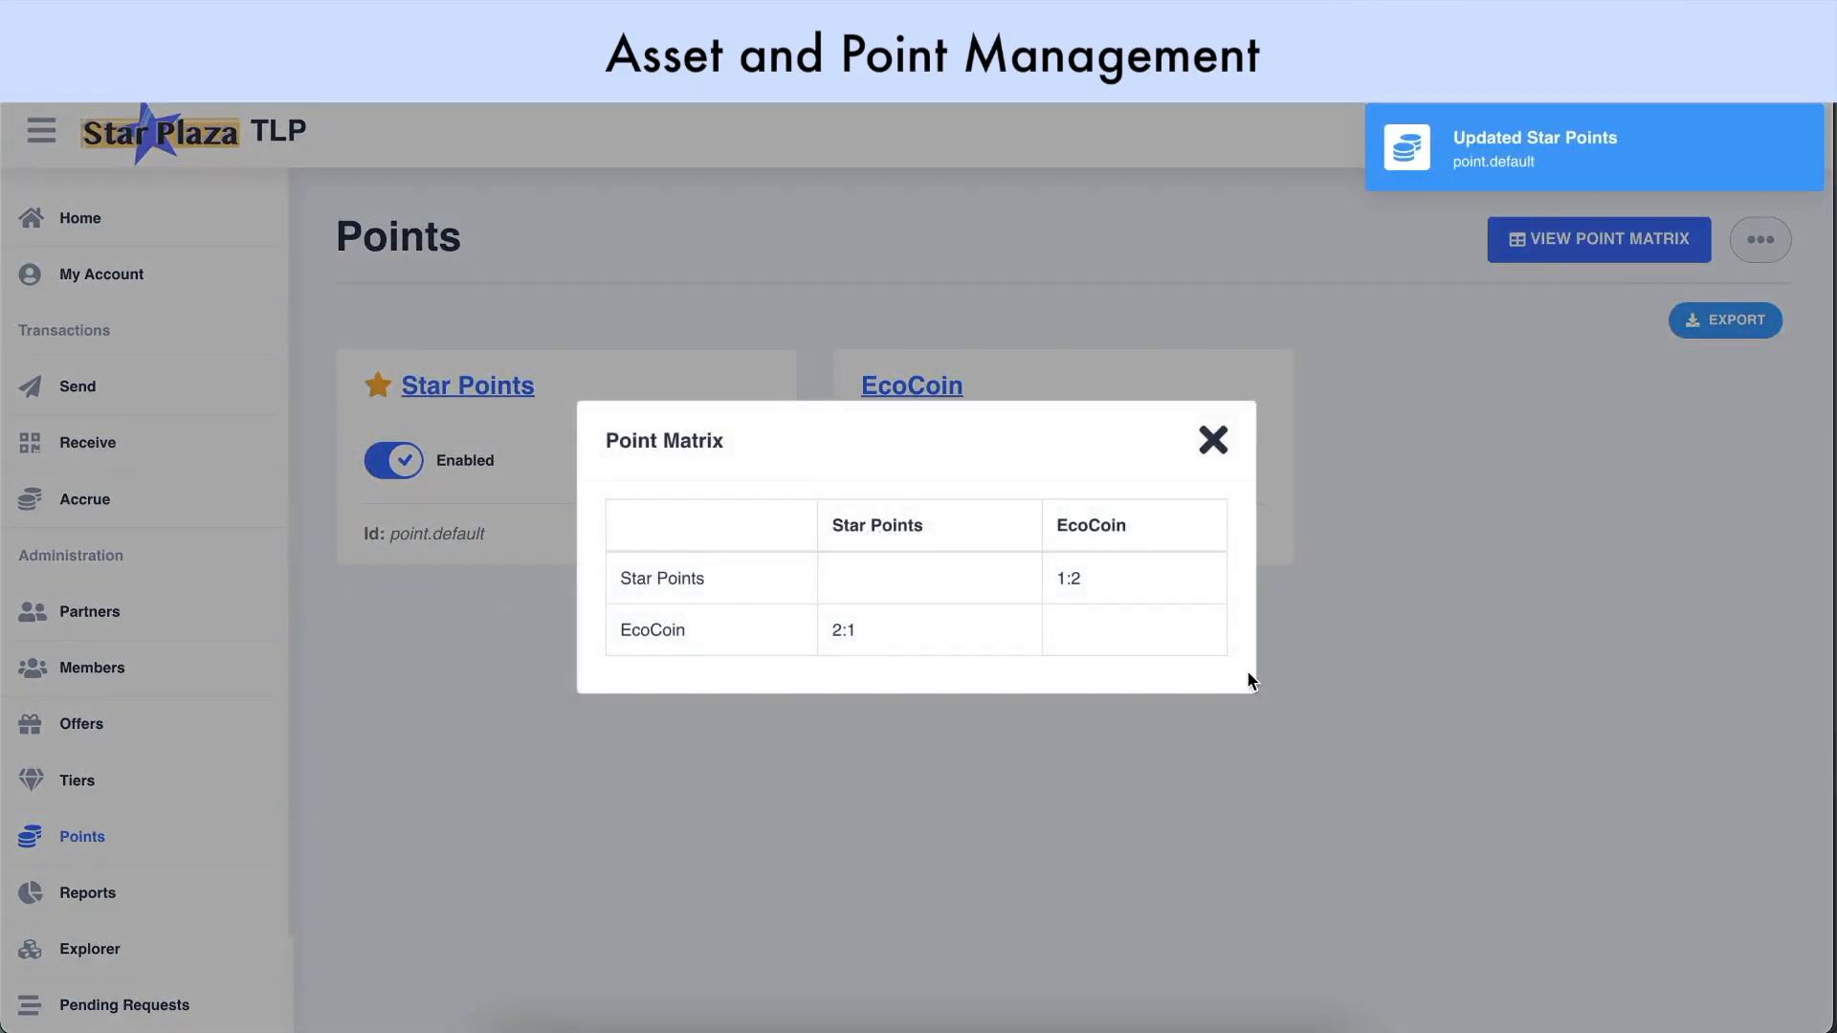
{"action": "left_click", "coordinate": [1213, 440]}
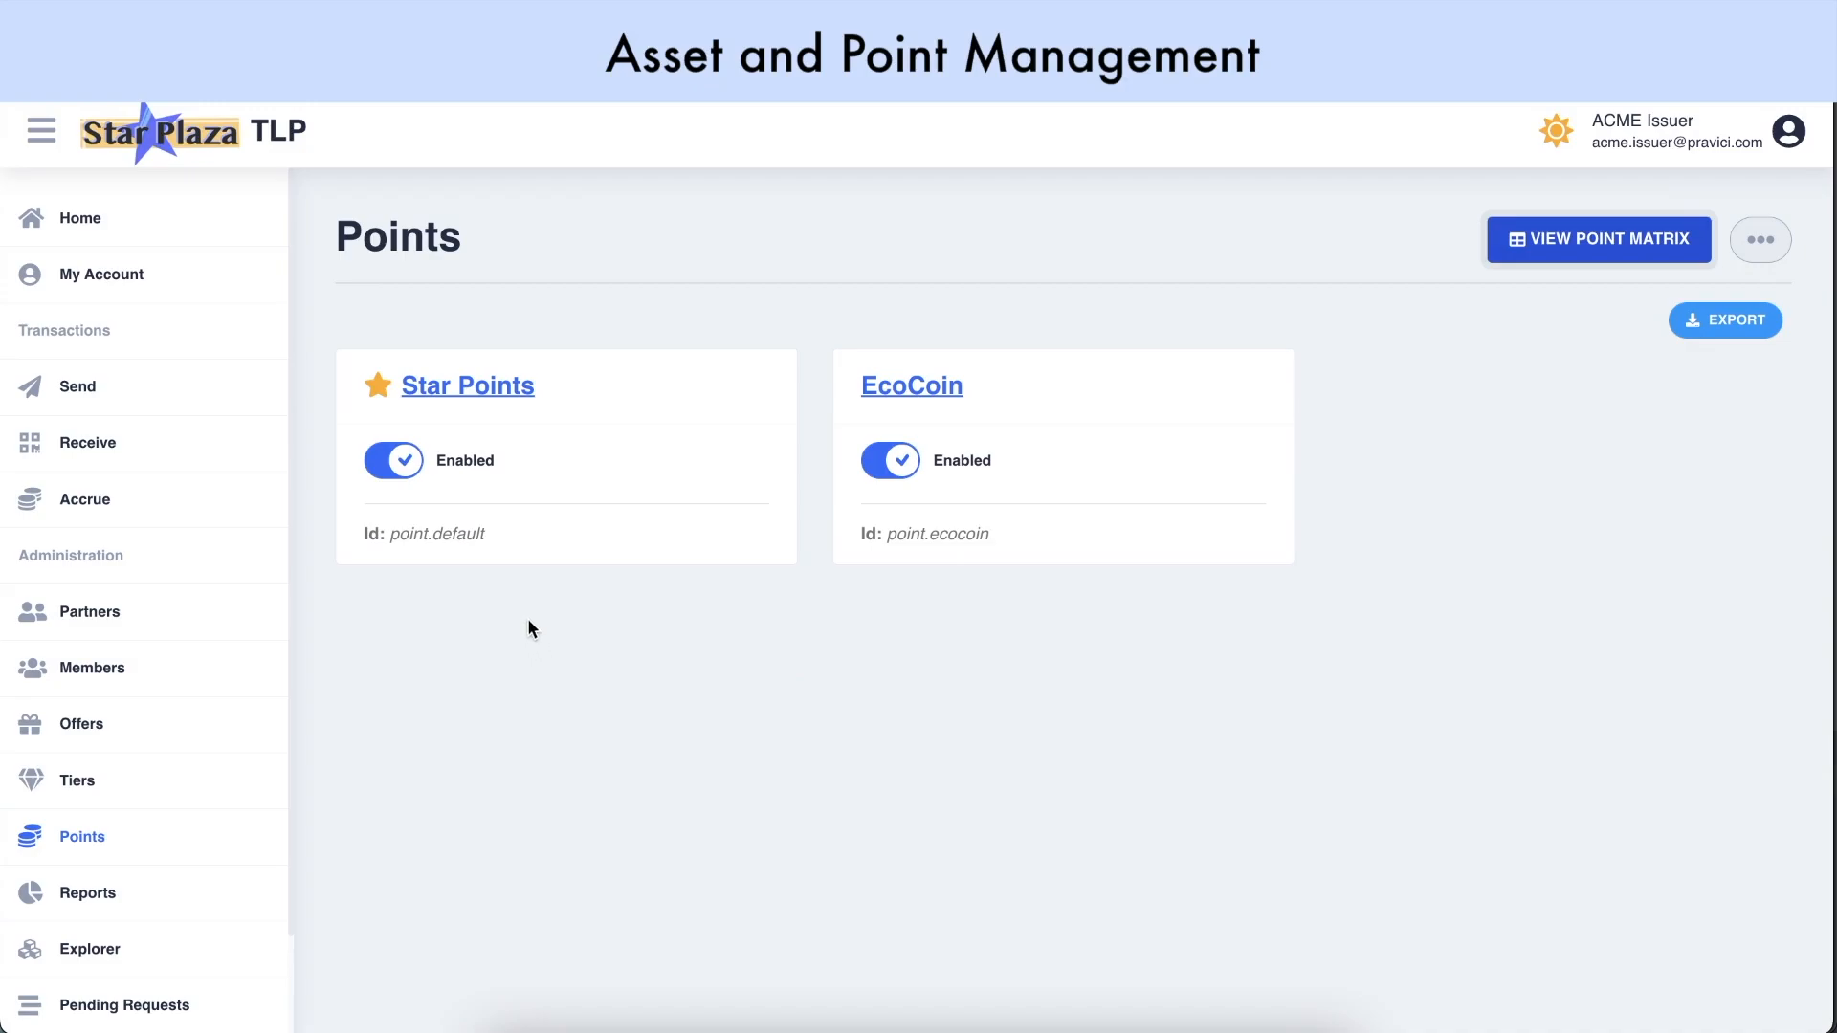
Open the issuer account's Issue Points form and select EcoCoin
{"action": "left_click", "coordinate": [181, 283]}
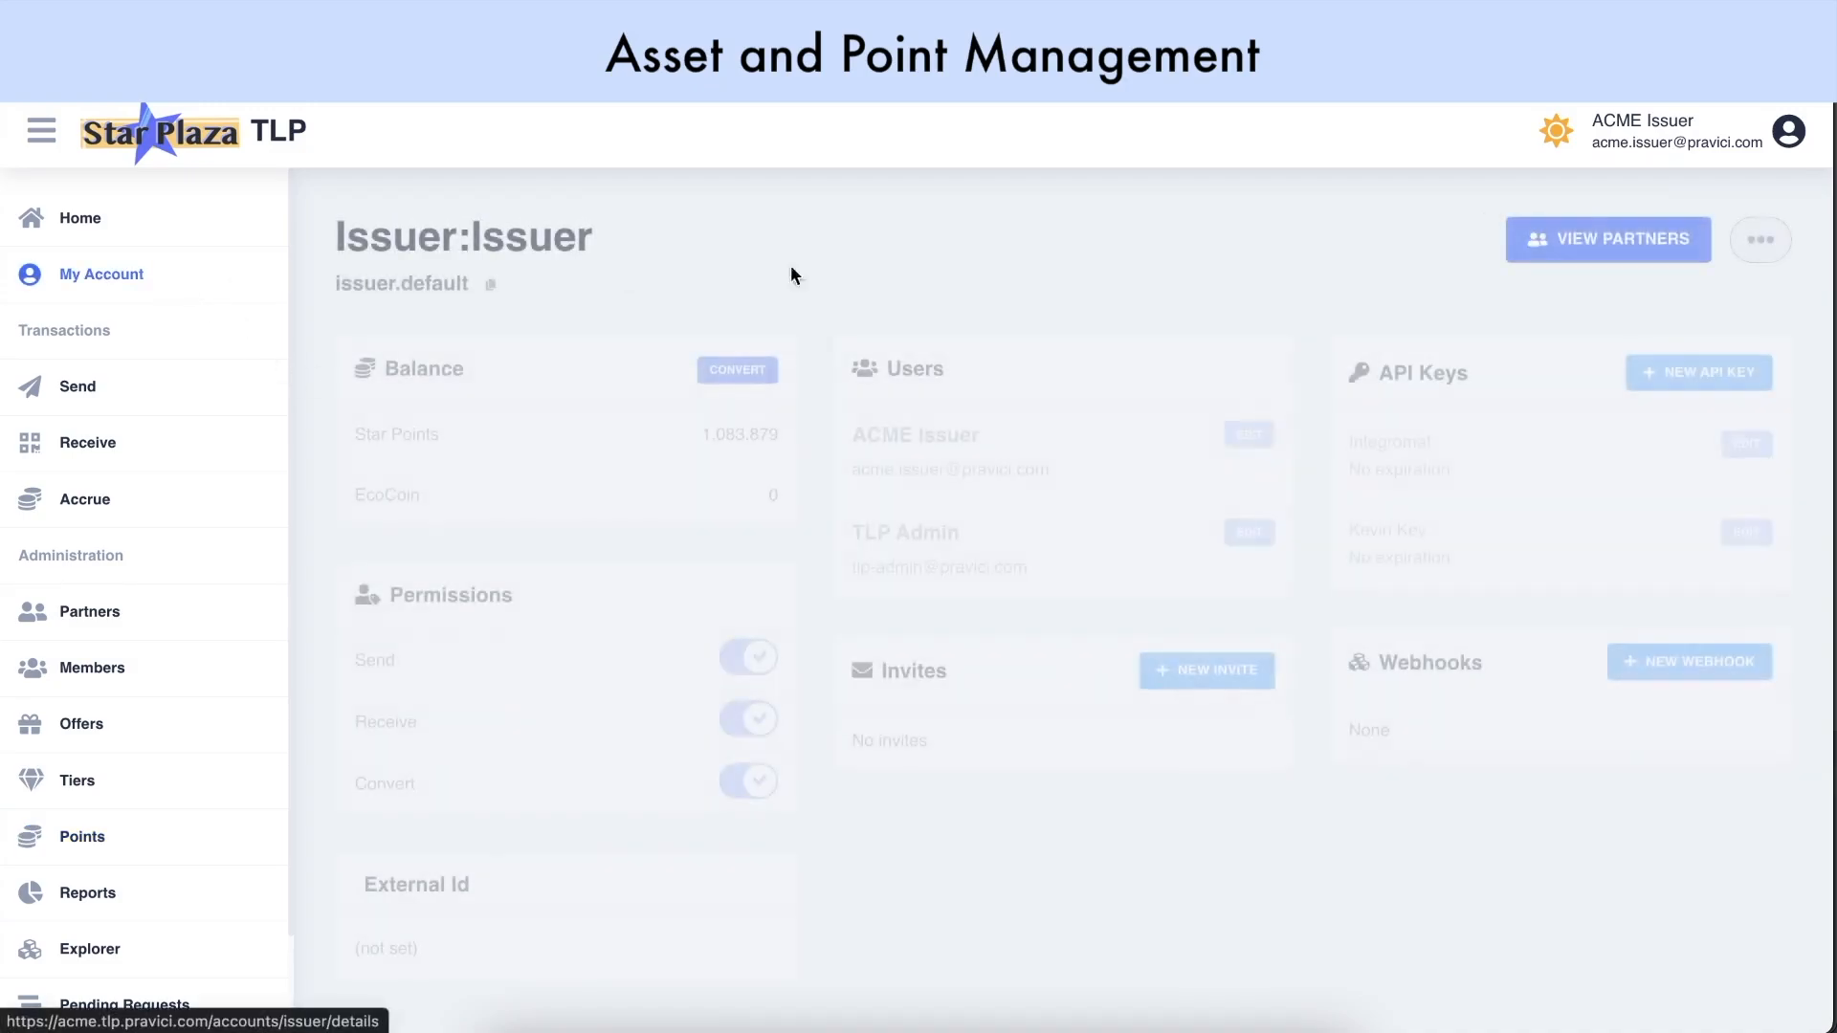
{"action": "left_click", "coordinate": [1782, 260]}
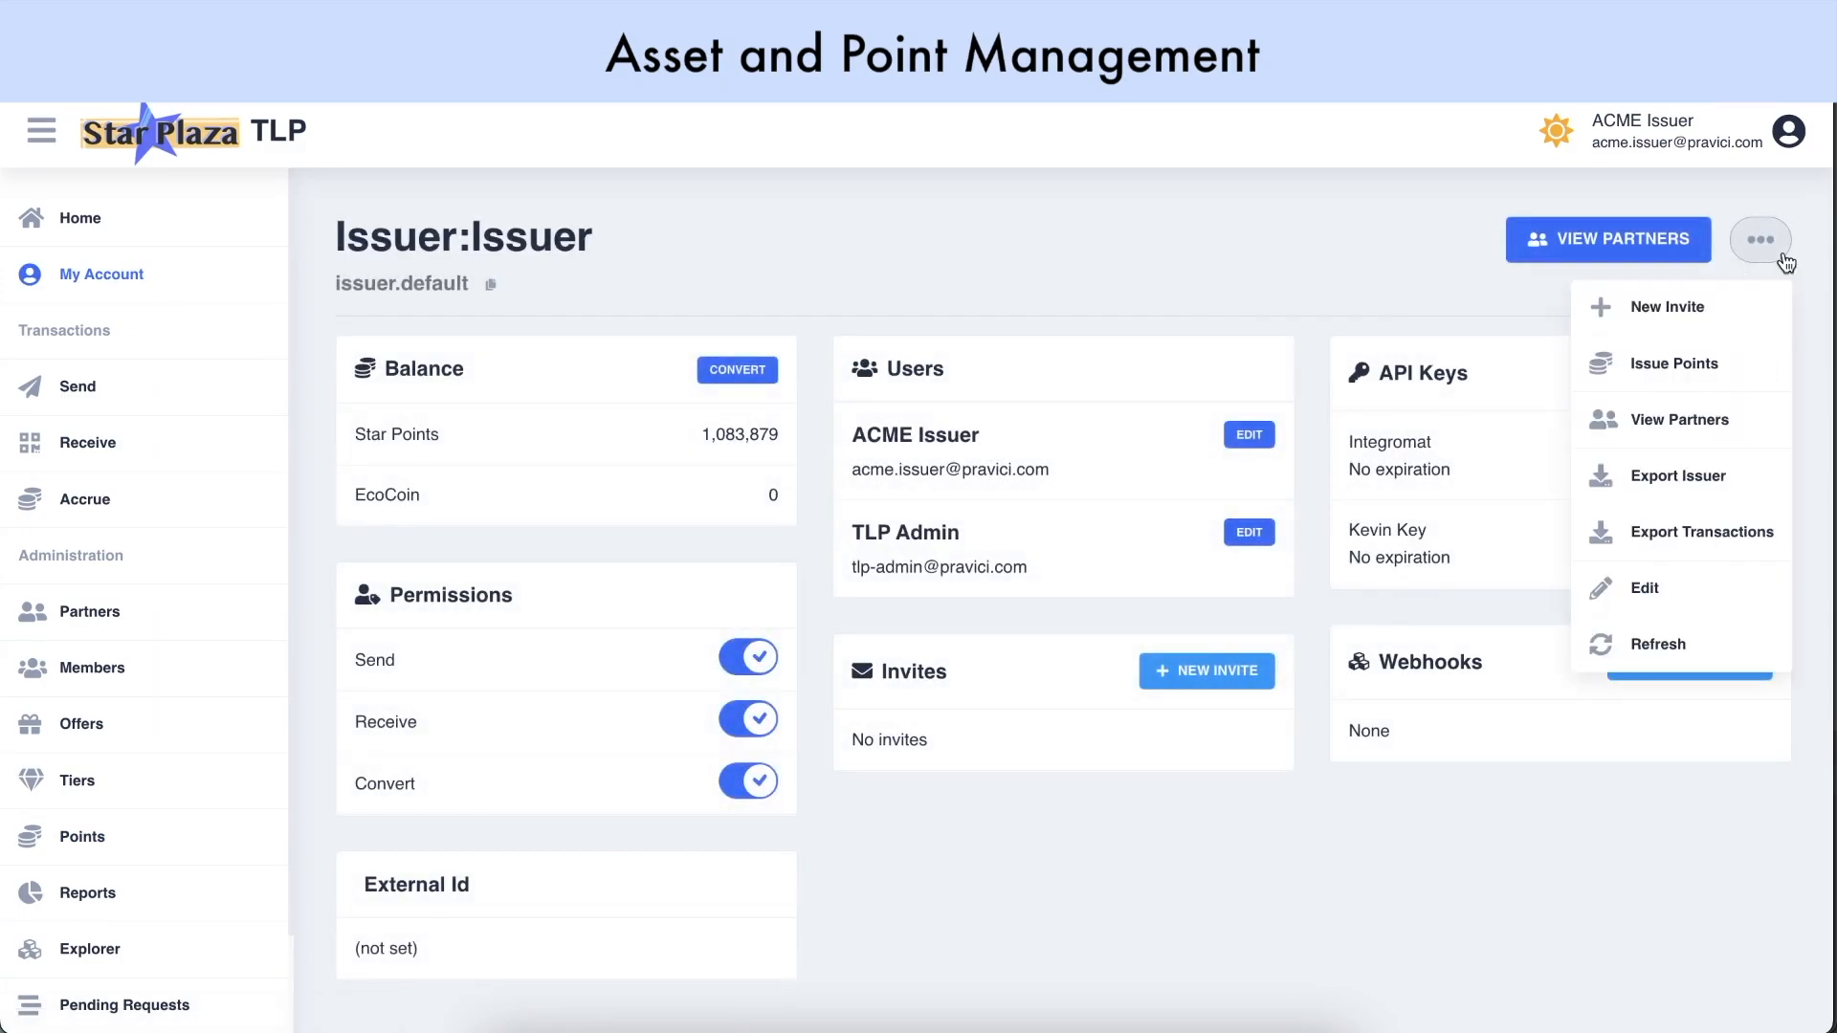
{"action": "left_click", "coordinate": [1692, 380]}
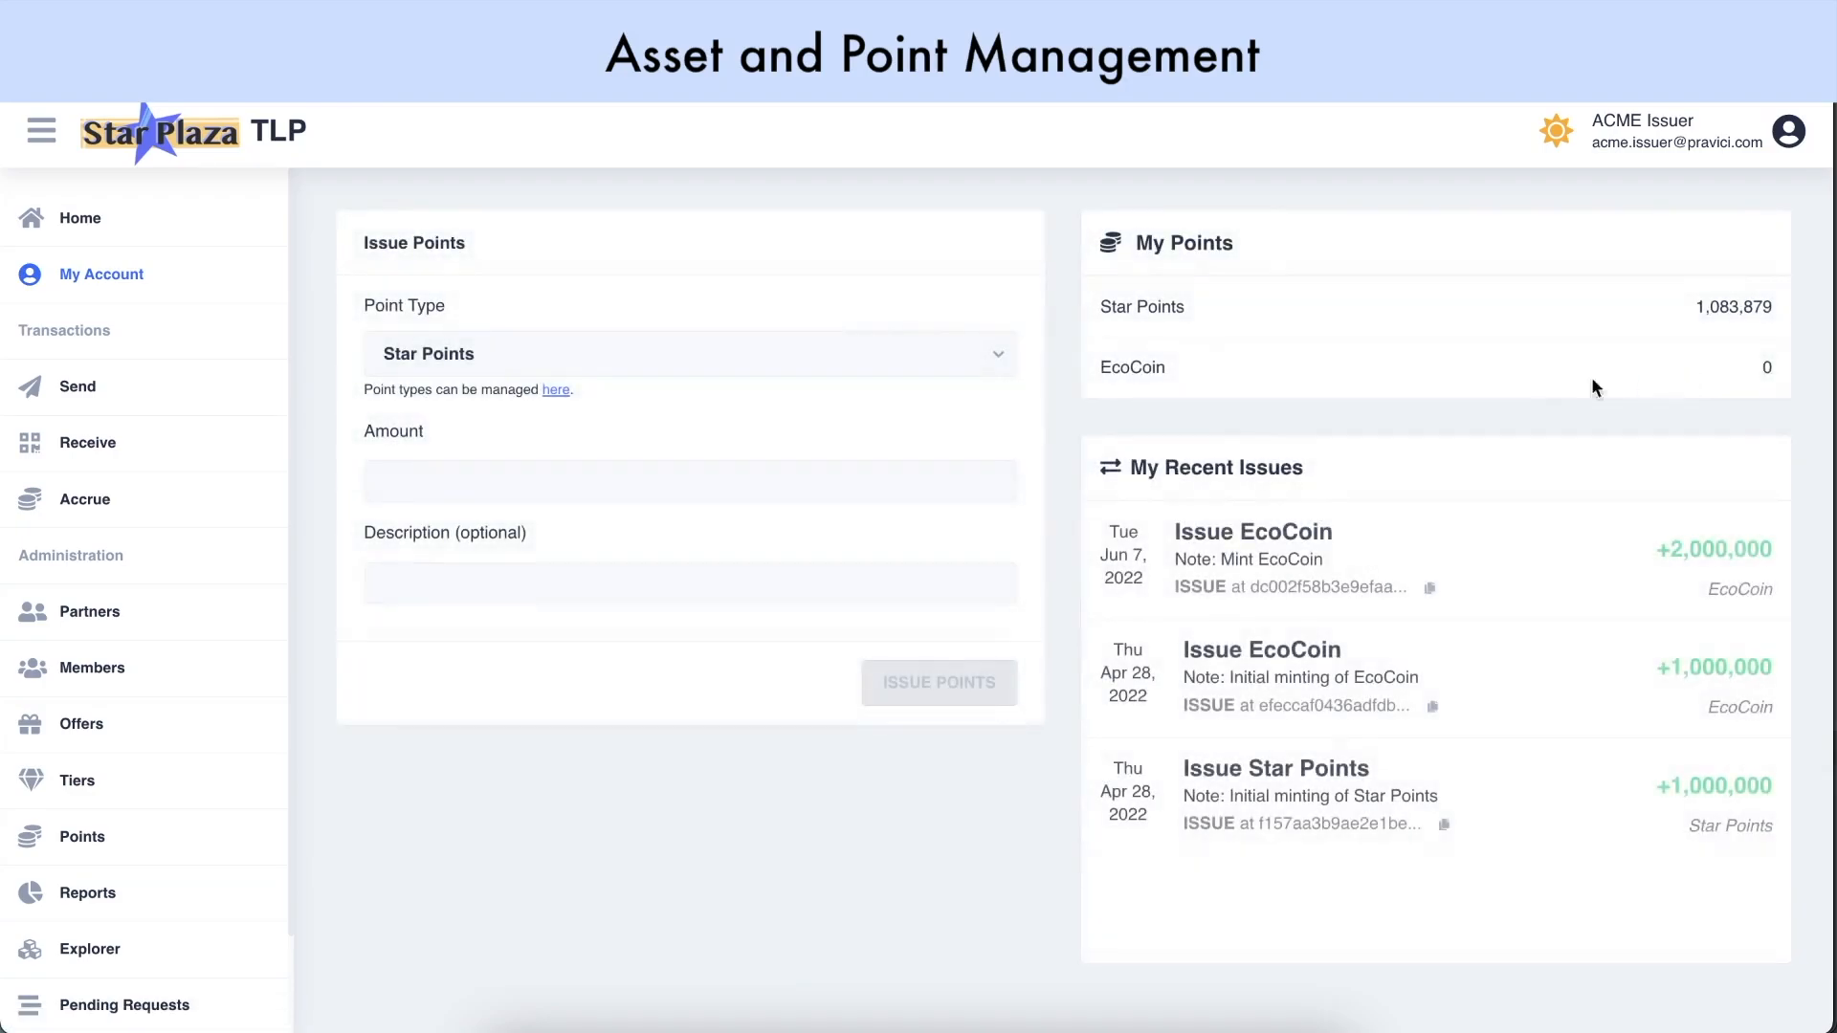
{"action": "left_click", "coordinate": [648, 354]}
{"action": "left_click", "coordinate": [603, 449]}
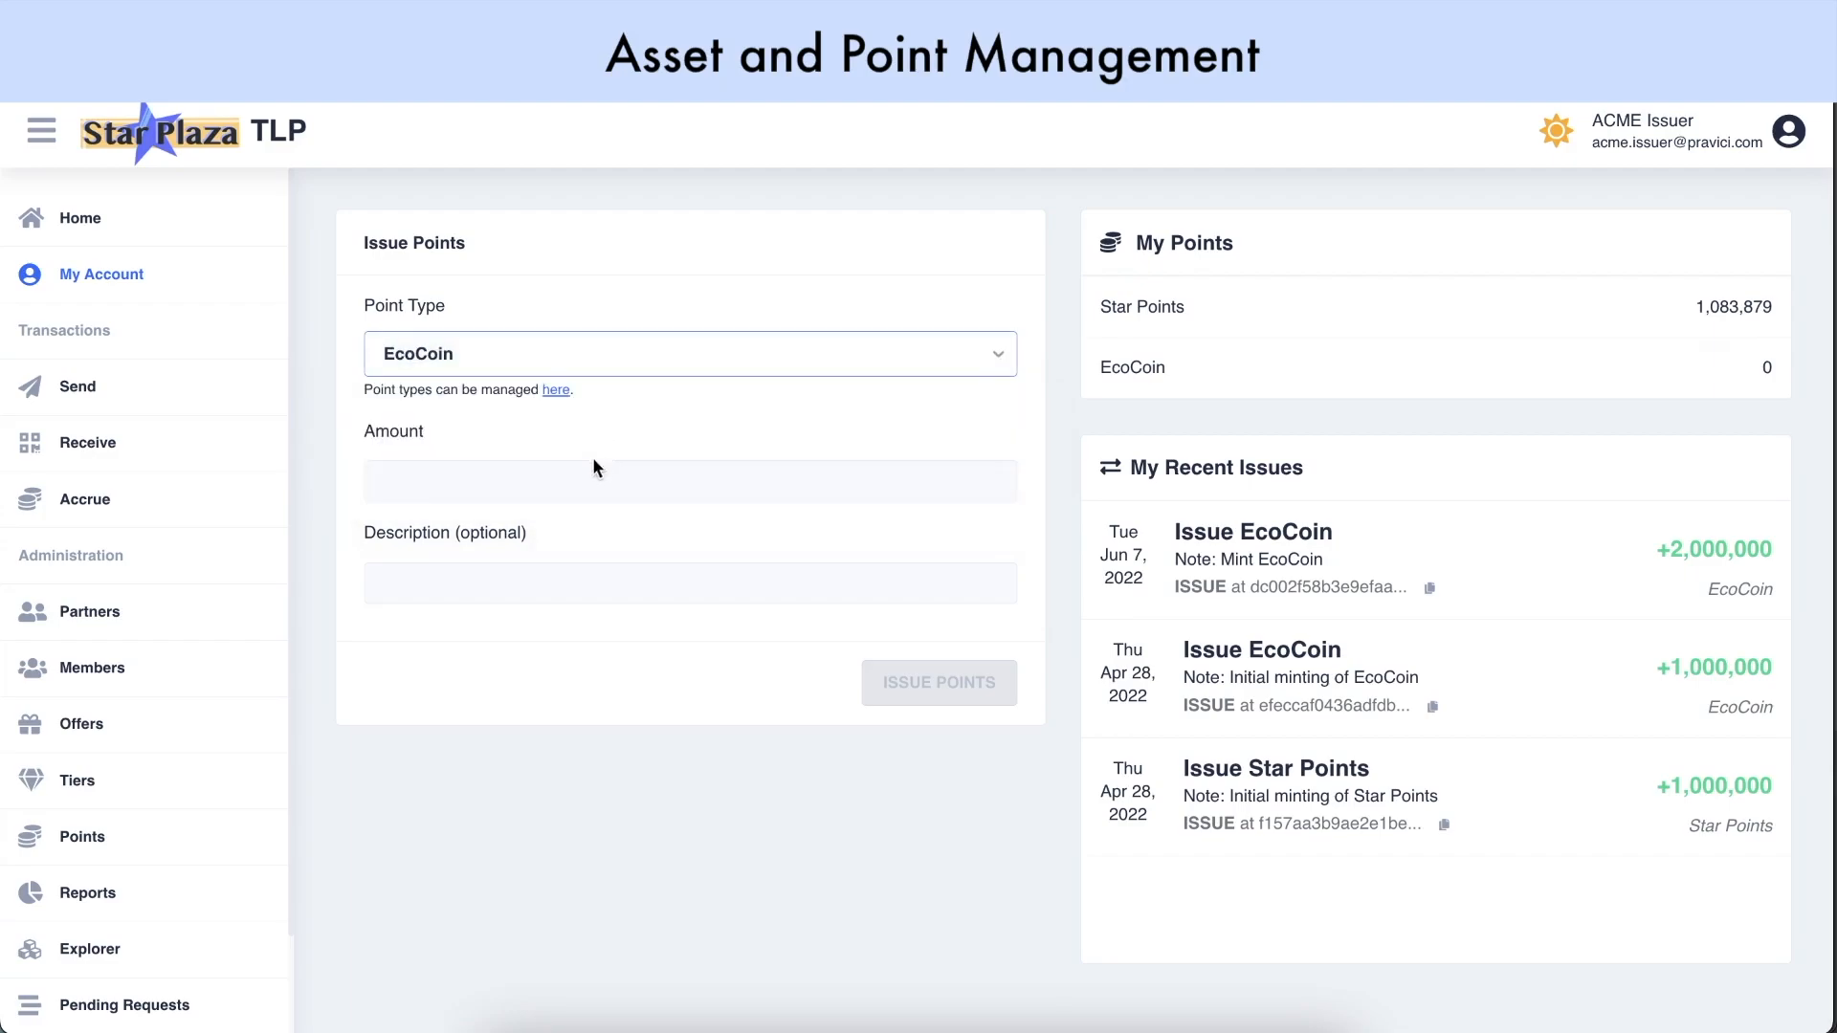
Issue 1000000 EcoCoin with note 'Mint 1 million EcoCoin' and check the new balance
{"action": "left_click", "coordinate": [574, 482]}
{"action": "type", "text": "1000000"}
{"action": "left_click", "coordinate": [547, 577]}
{"action": "type", "text": "Mint 1 million EcoCoin"}
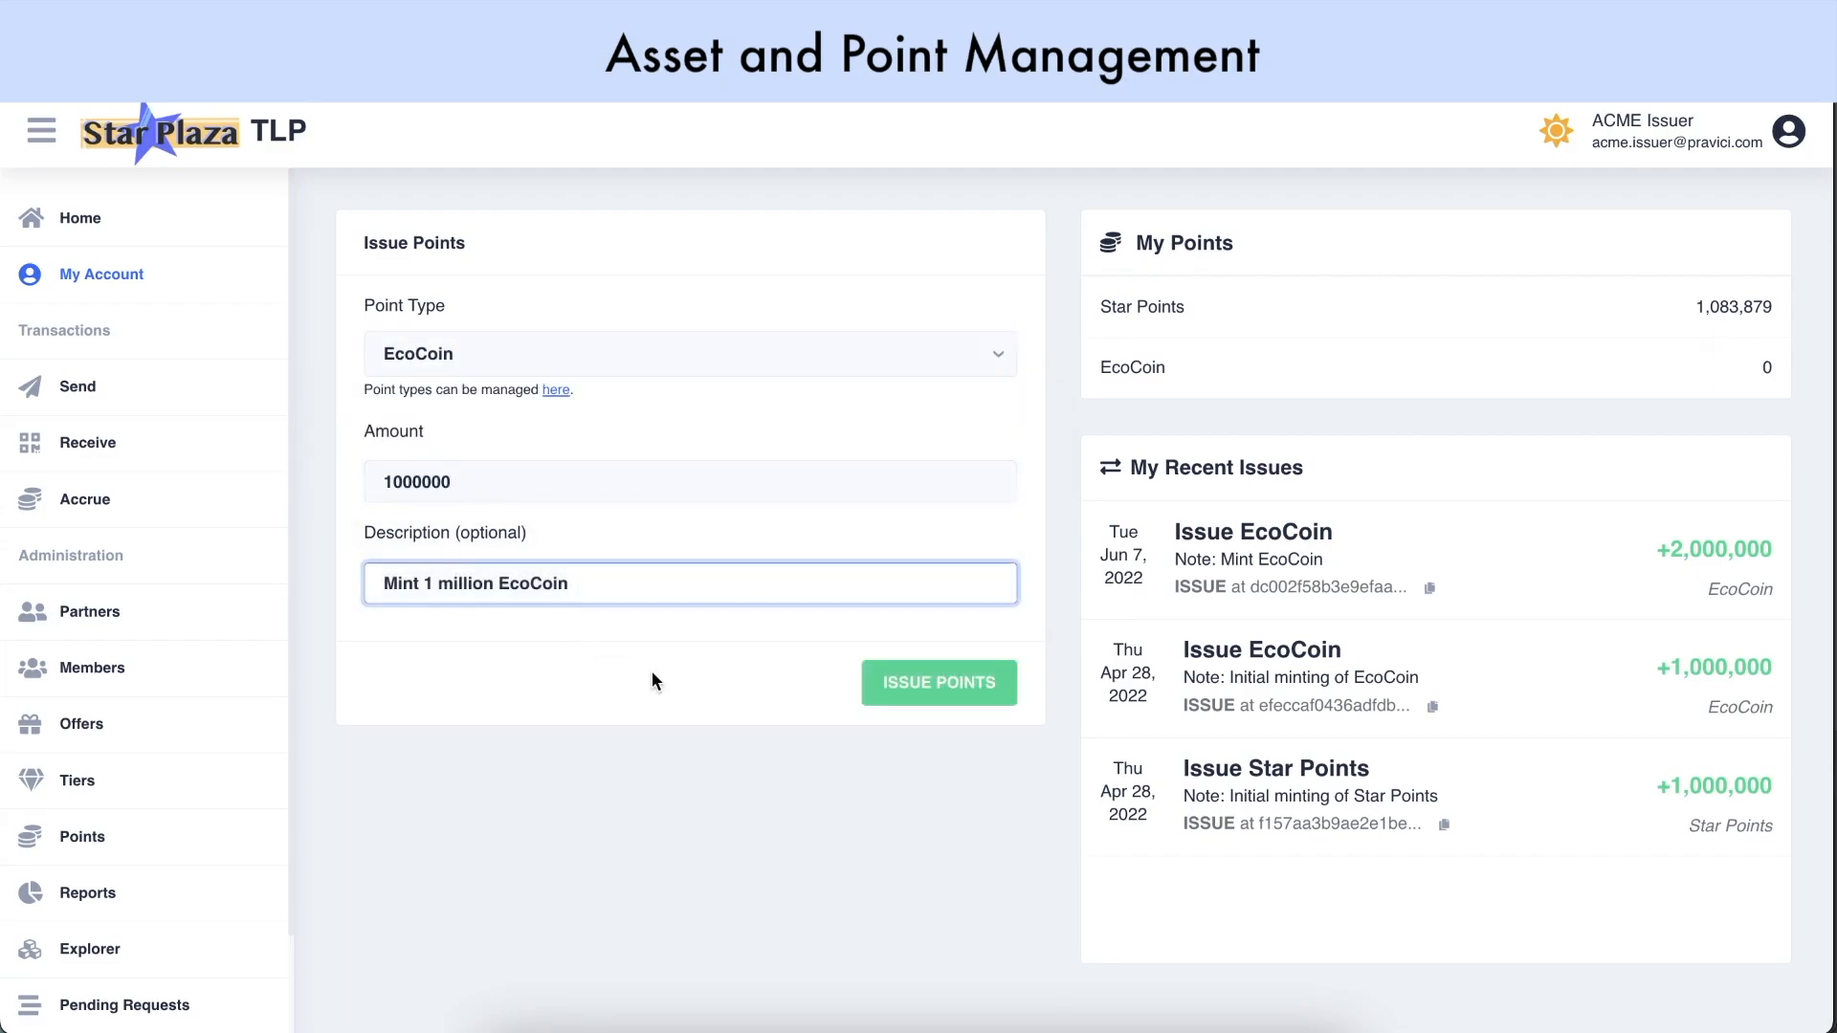
{"action": "left_click", "coordinate": [651, 672]}
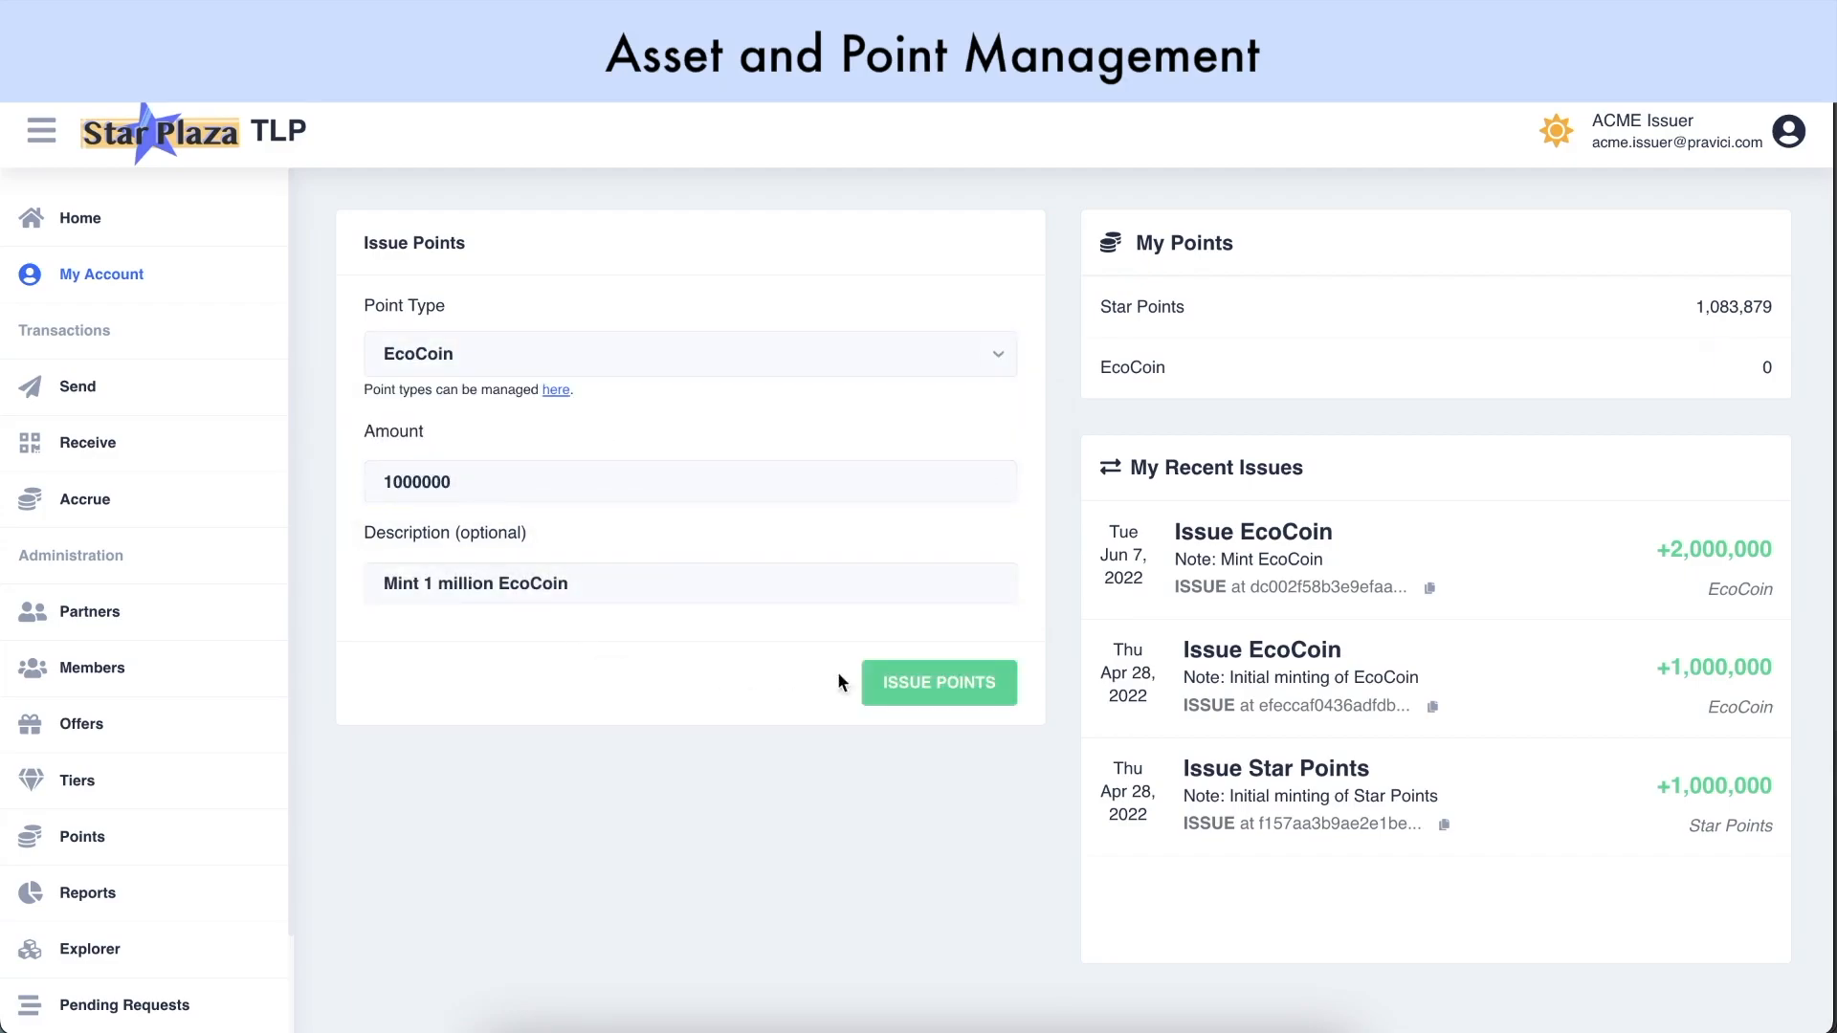
{"action": "left_click", "coordinate": [960, 685]}
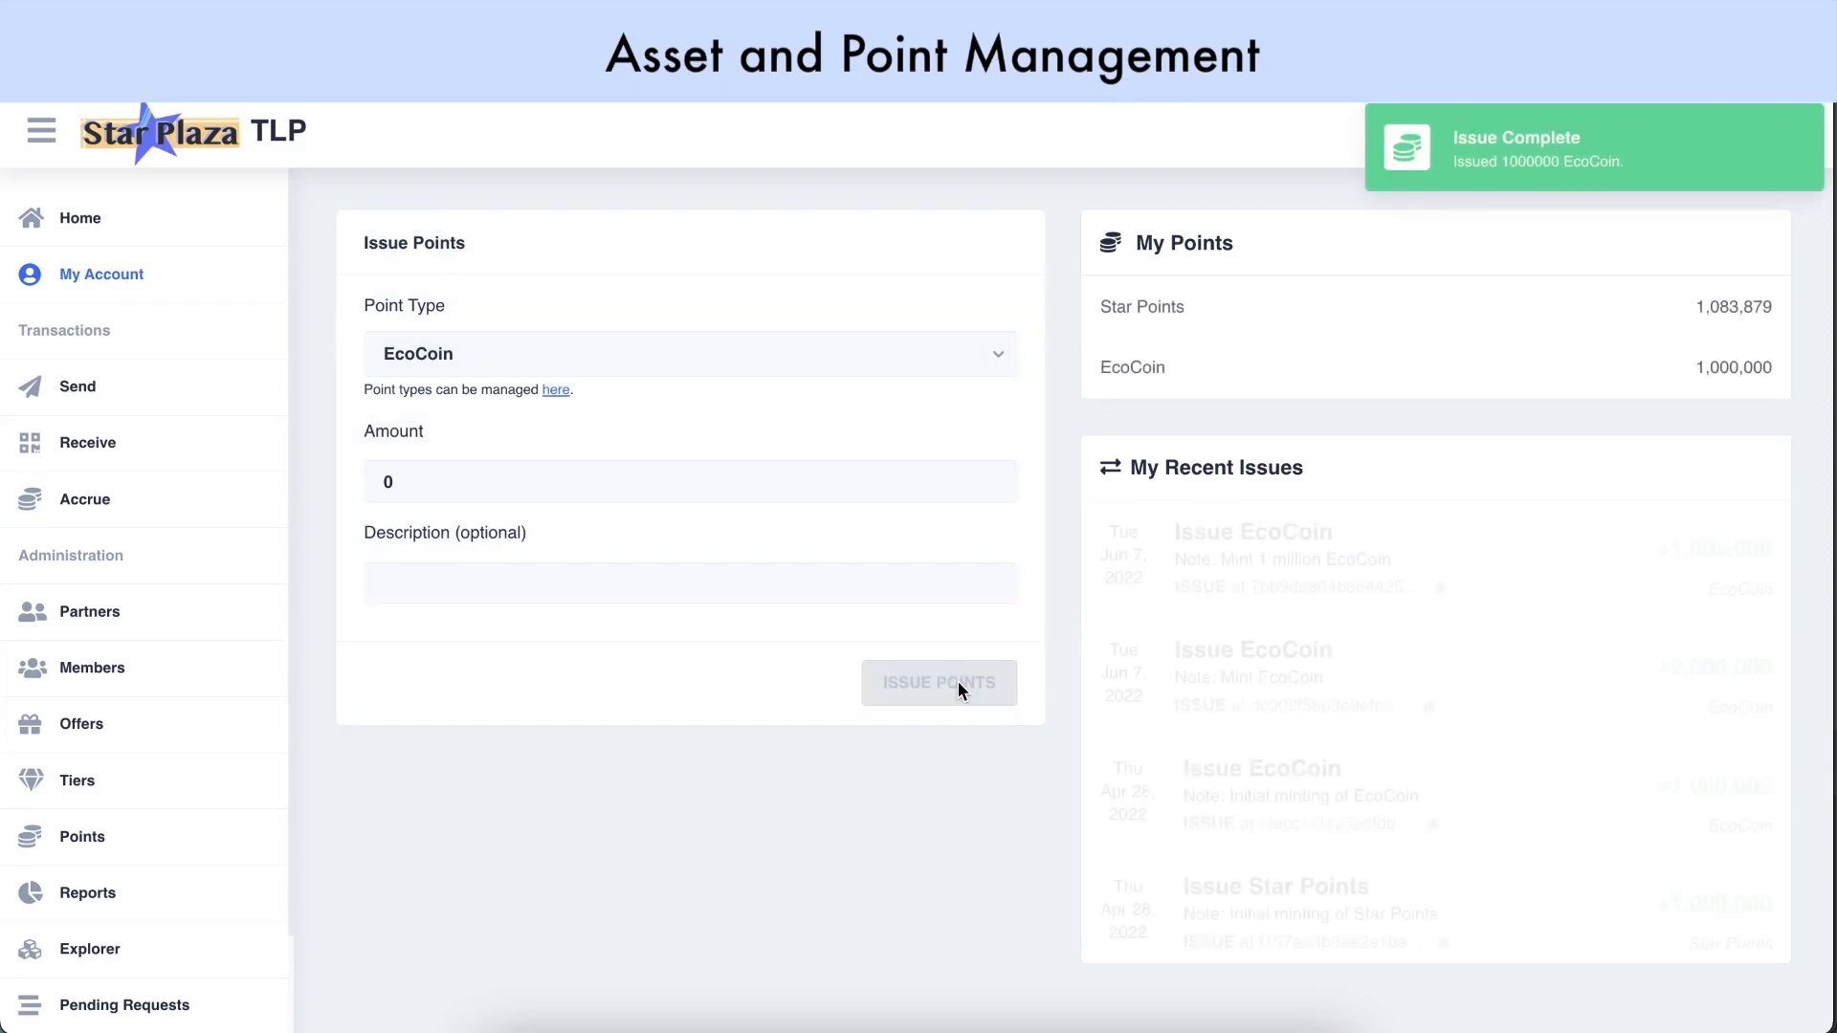
{"action": "left_click_drag", "start_coordinate": [1694, 352], "coordinate": [1767, 353]}
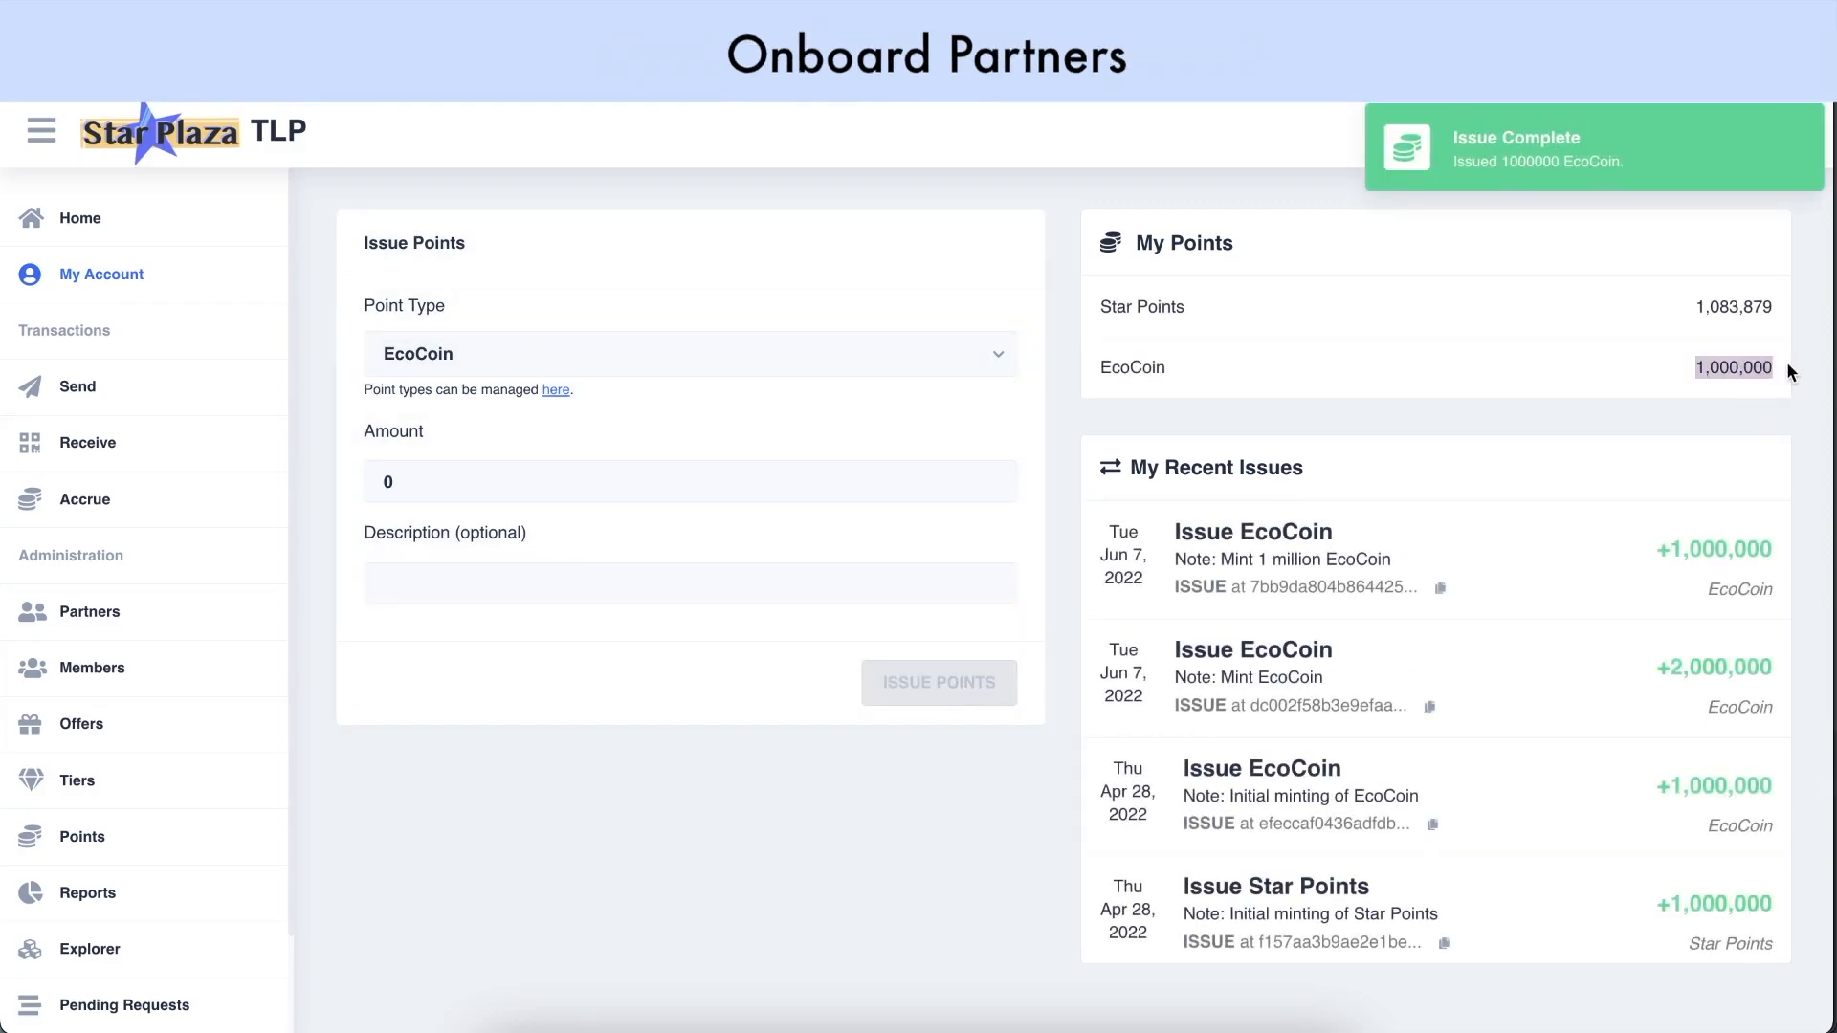
{"action": "left_click", "coordinate": [1553, 375]}
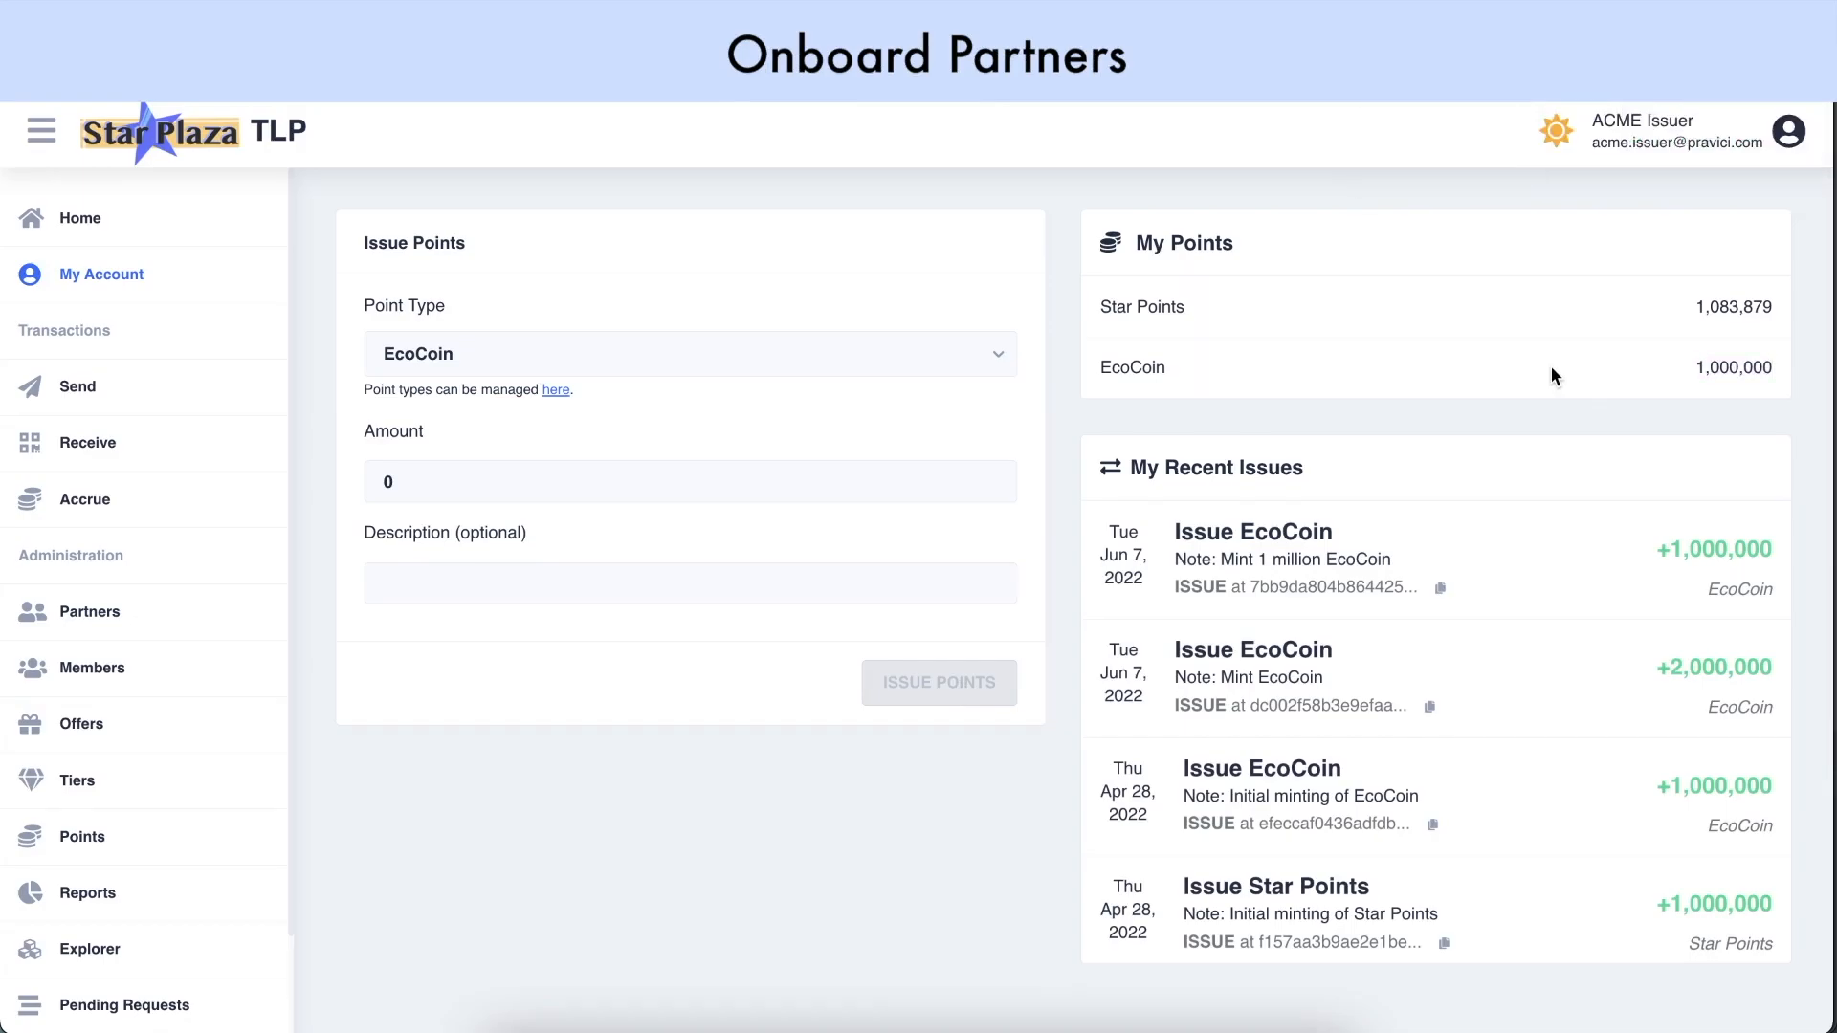
Start a new partner named EcoCarriage with external id 'partner.ecocarriage' and currency USD
{"action": "left_click", "coordinate": [137, 514]}
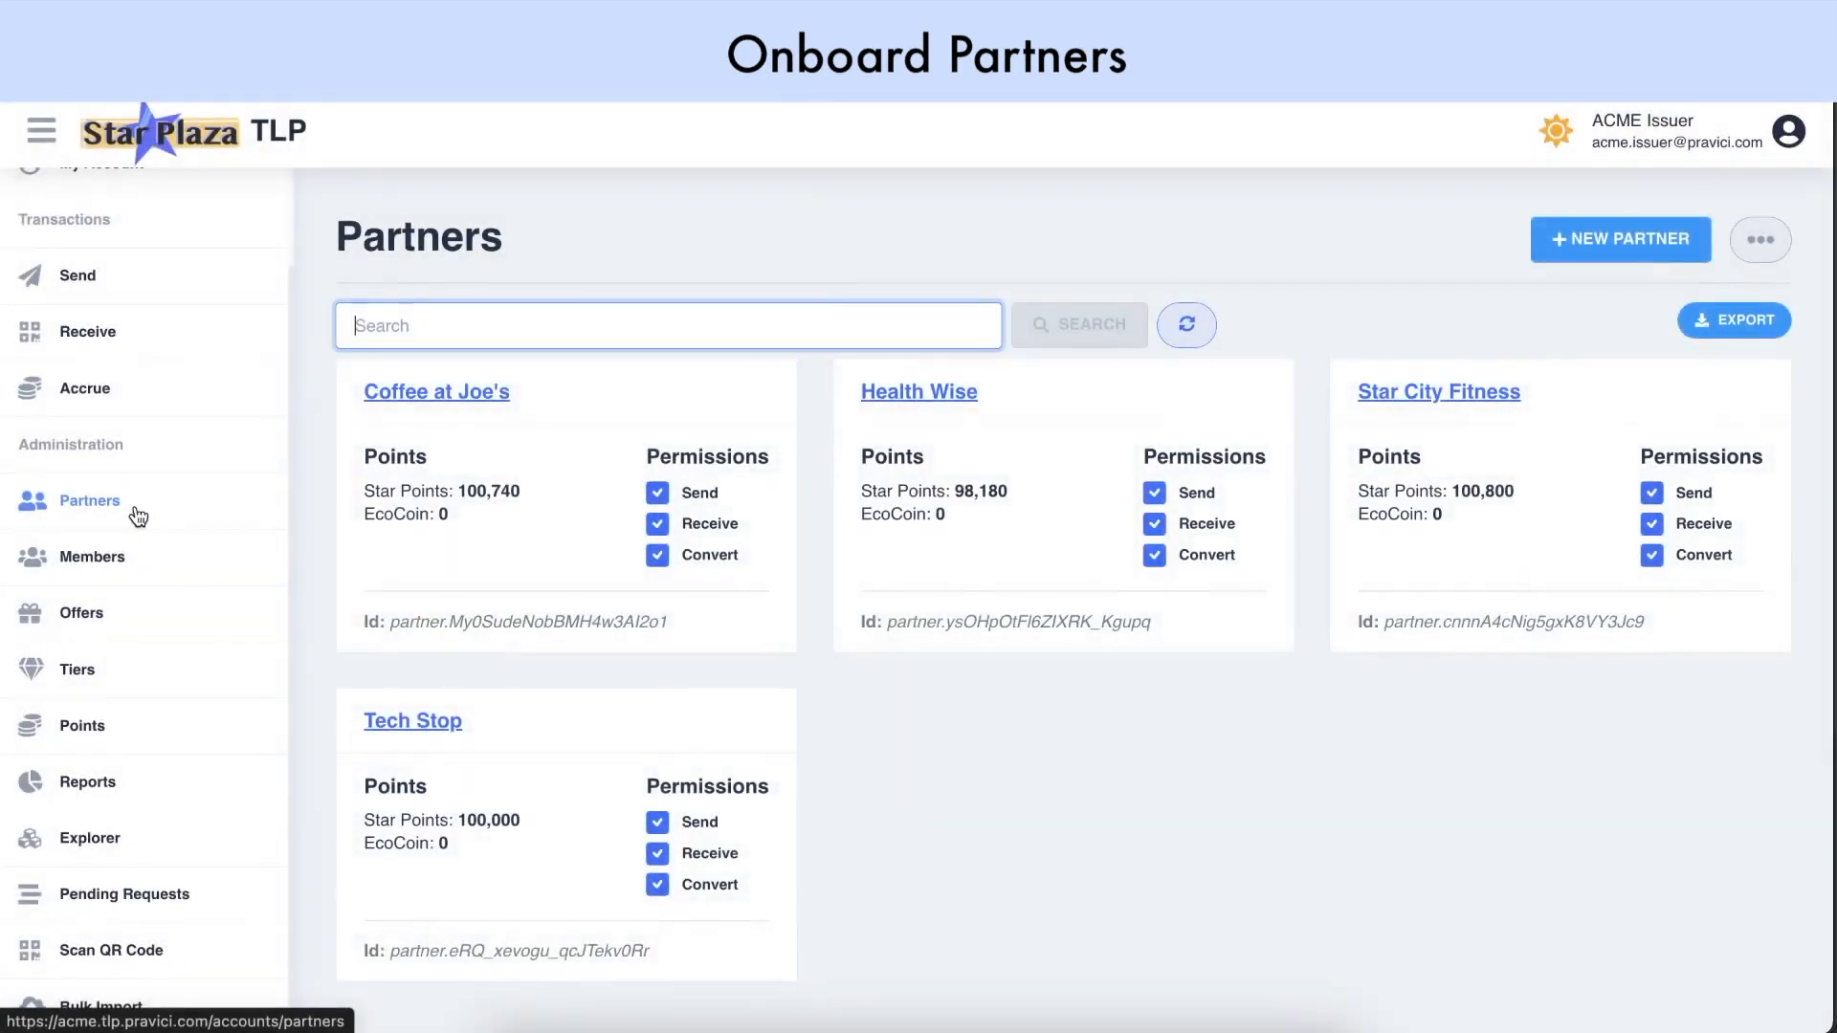
{"action": "left_click", "coordinate": [1588, 244]}
{"action": "type", "text": "EcoCarriage"}
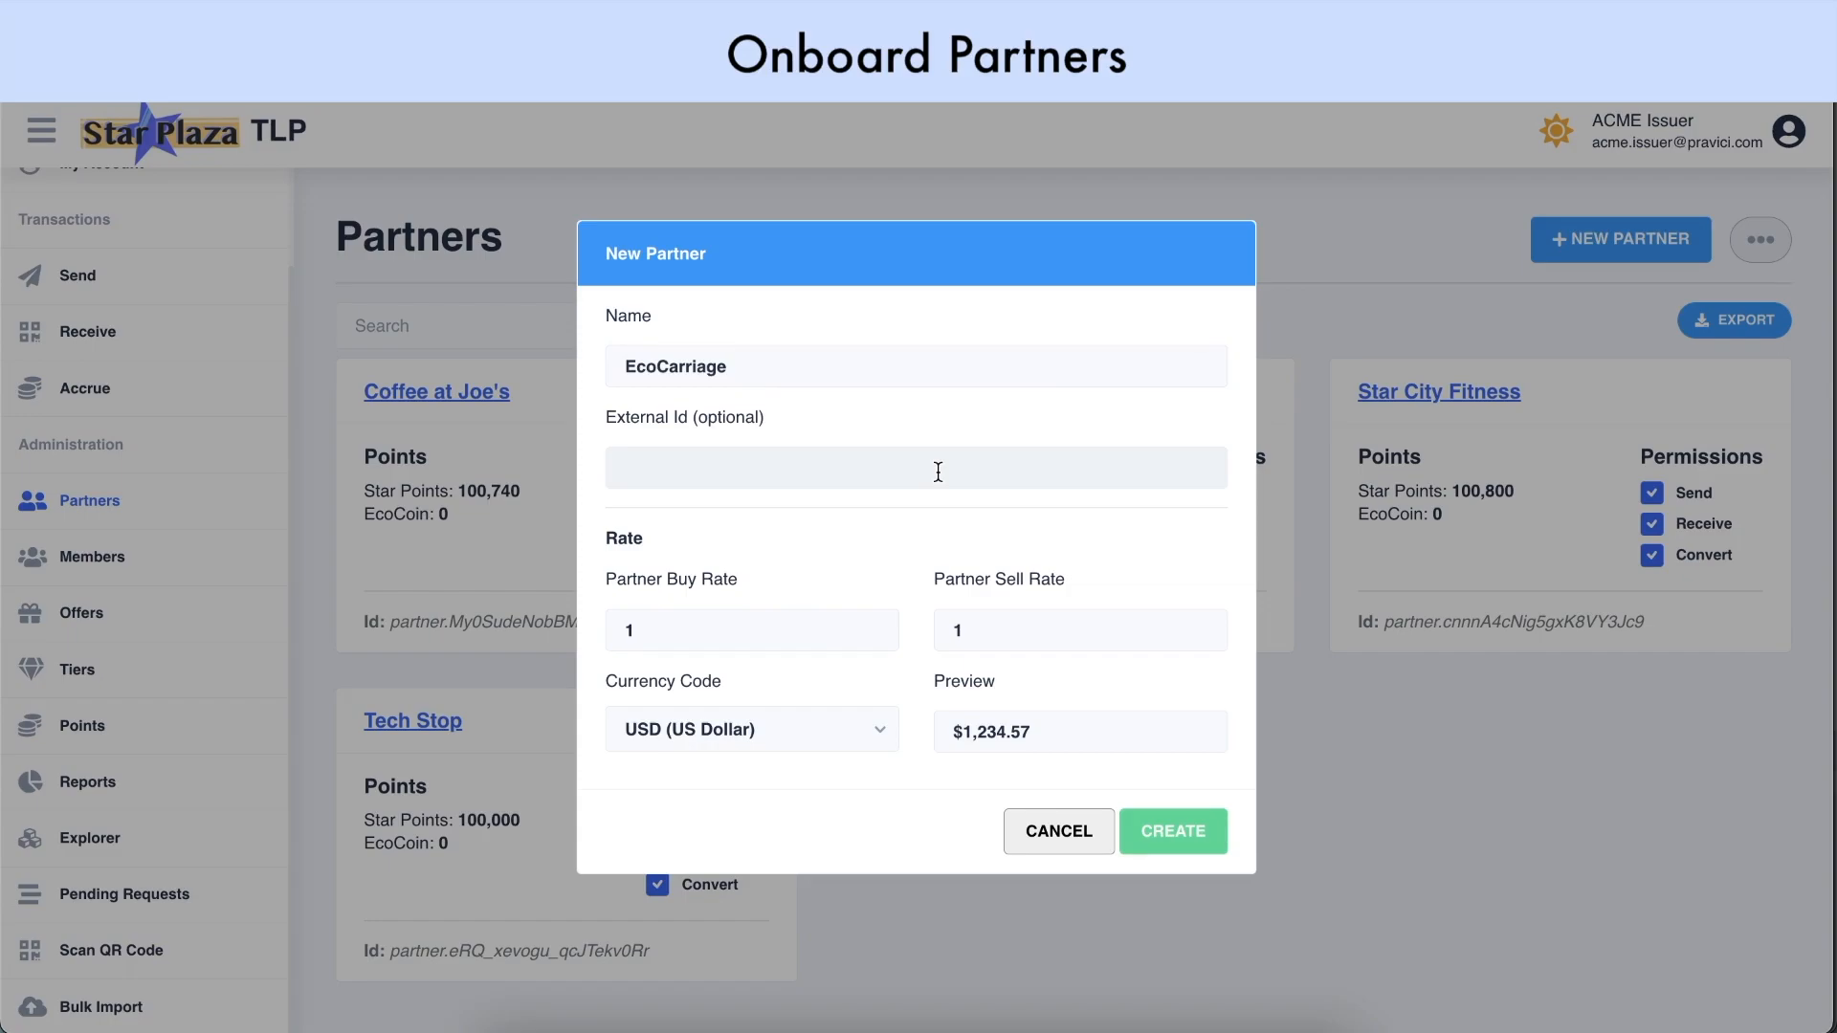
{"action": "left_click", "coordinate": [938, 472]}
{"action": "type", "text": "partner.ec"}
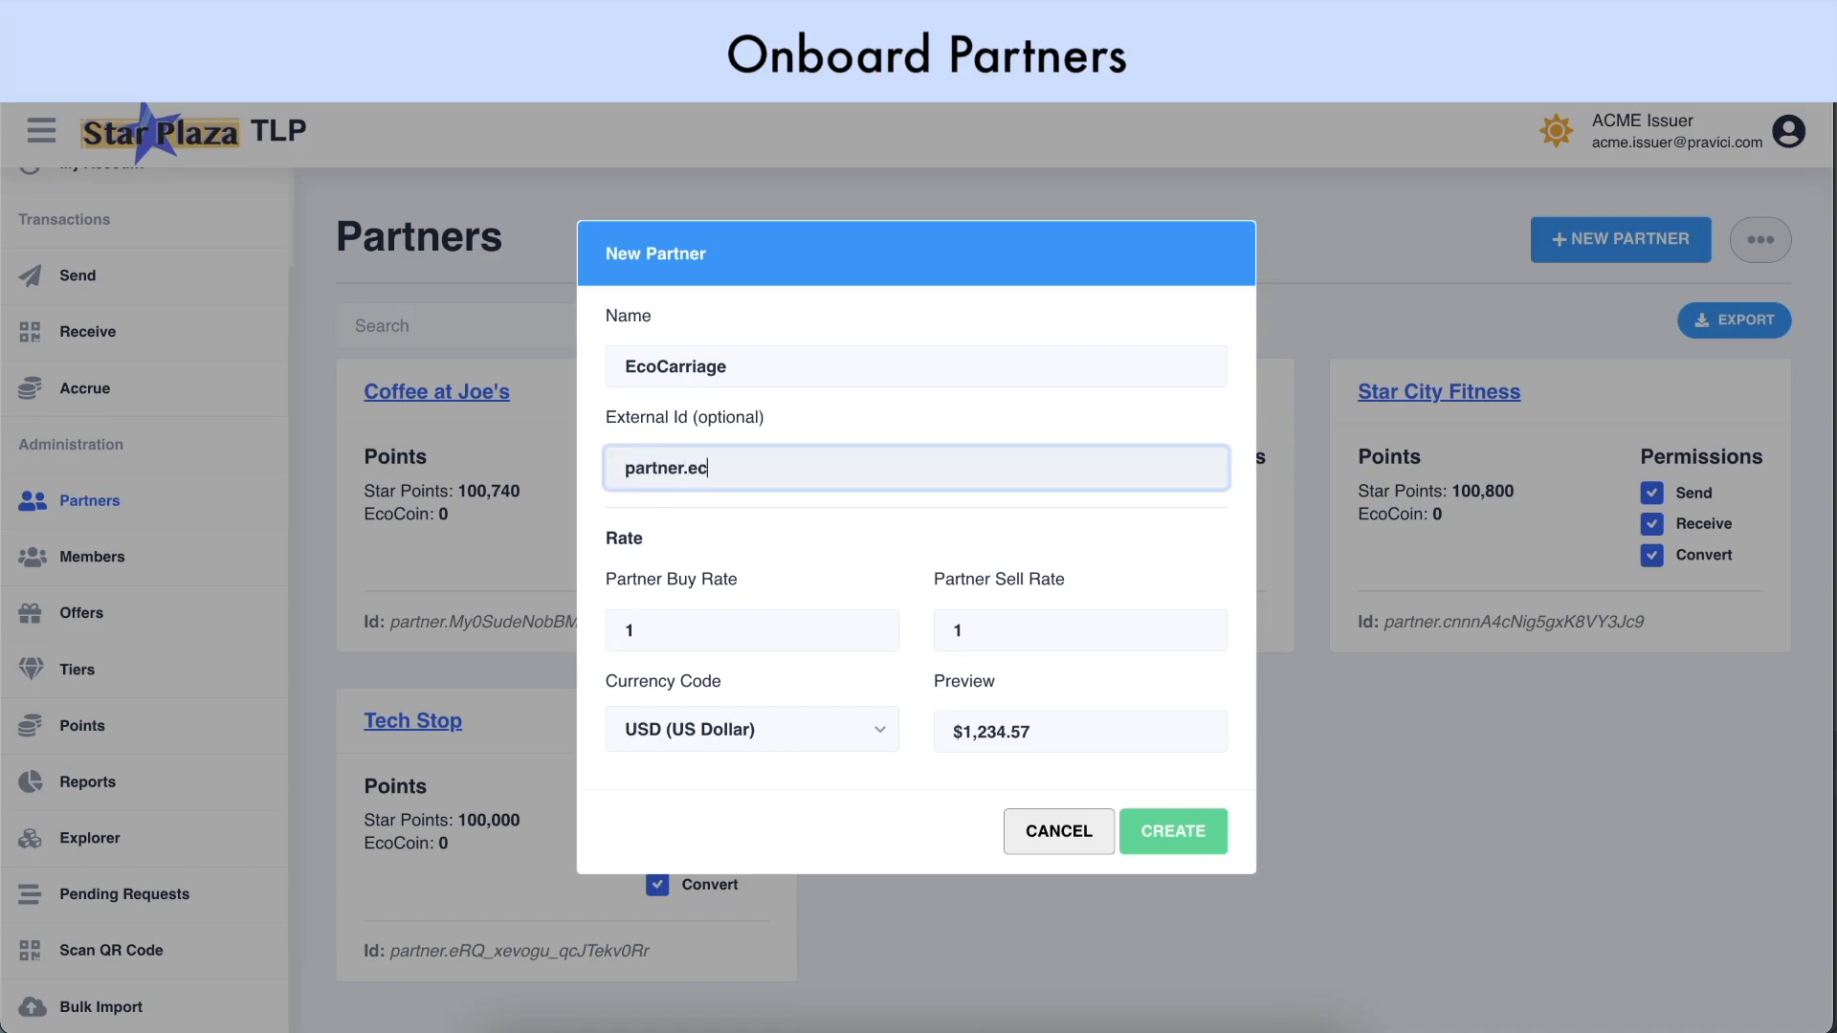
{"action": "type", "text": "ocarriage"}
{"action": "left_click", "coordinate": [1012, 406]}
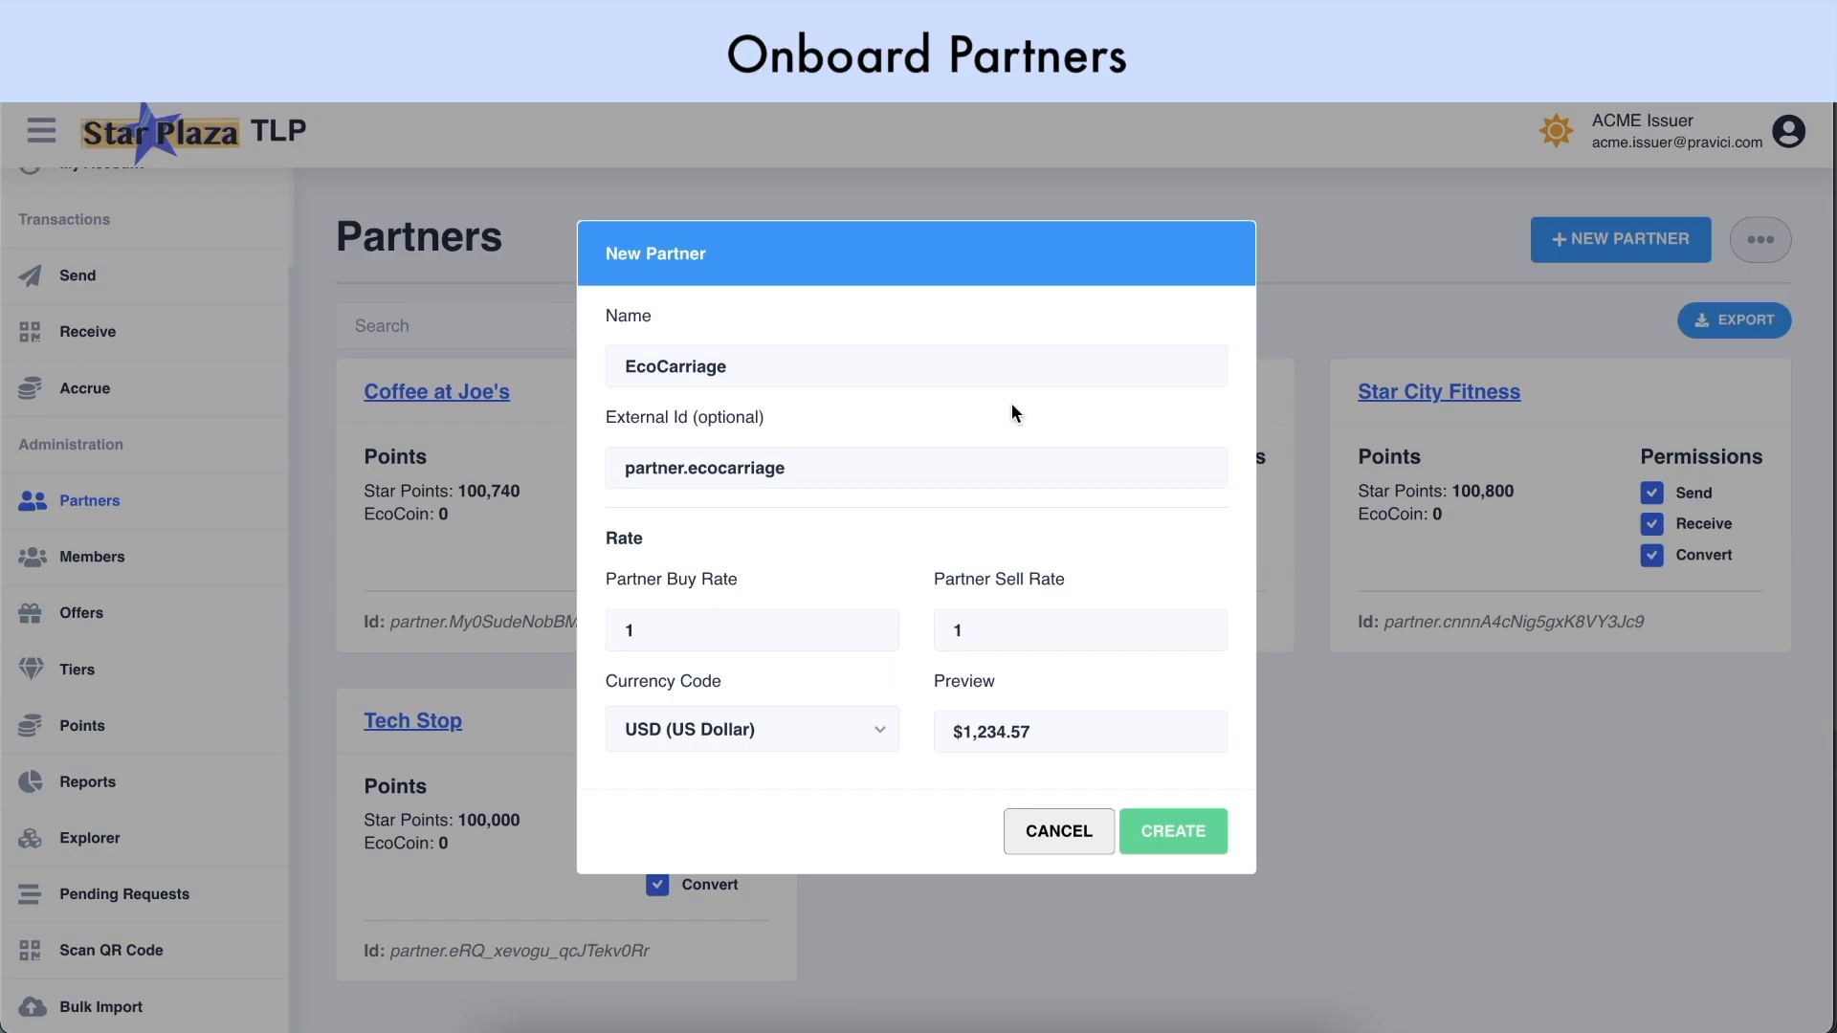
{"action": "left_click", "coordinate": [678, 750]}
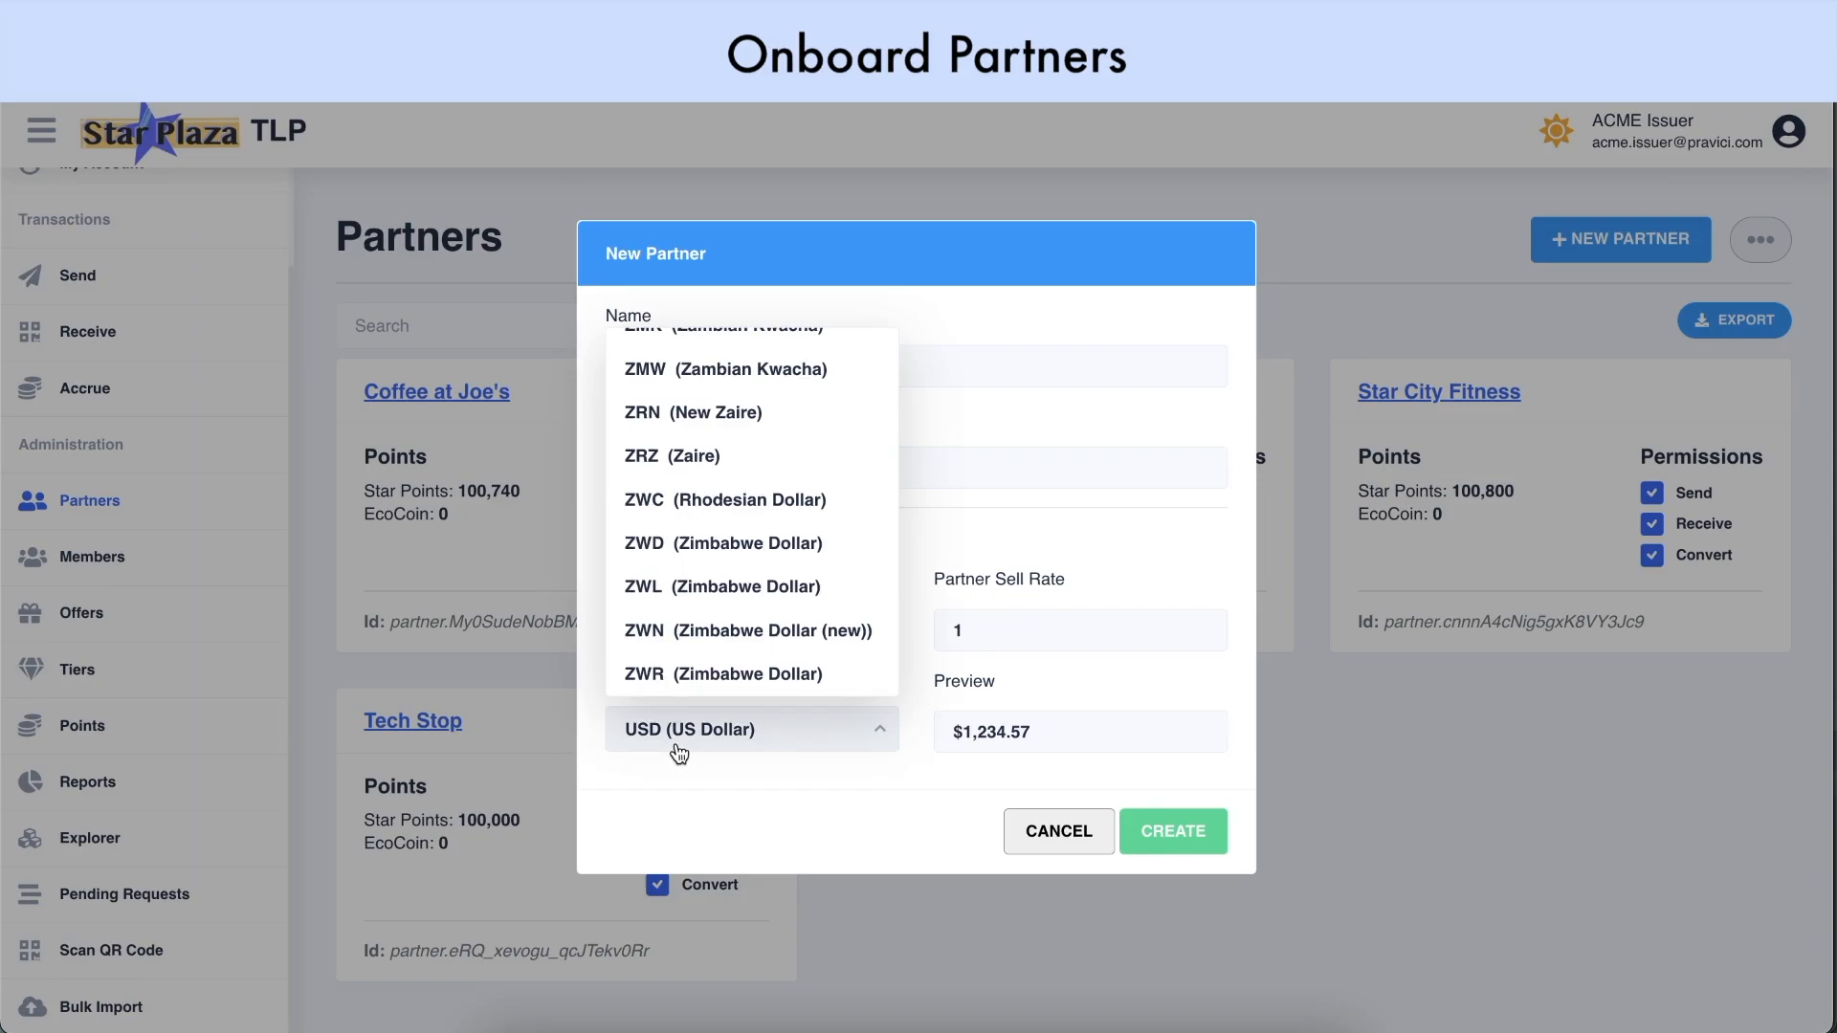
{"action": "left_click", "coordinate": [679, 750]}
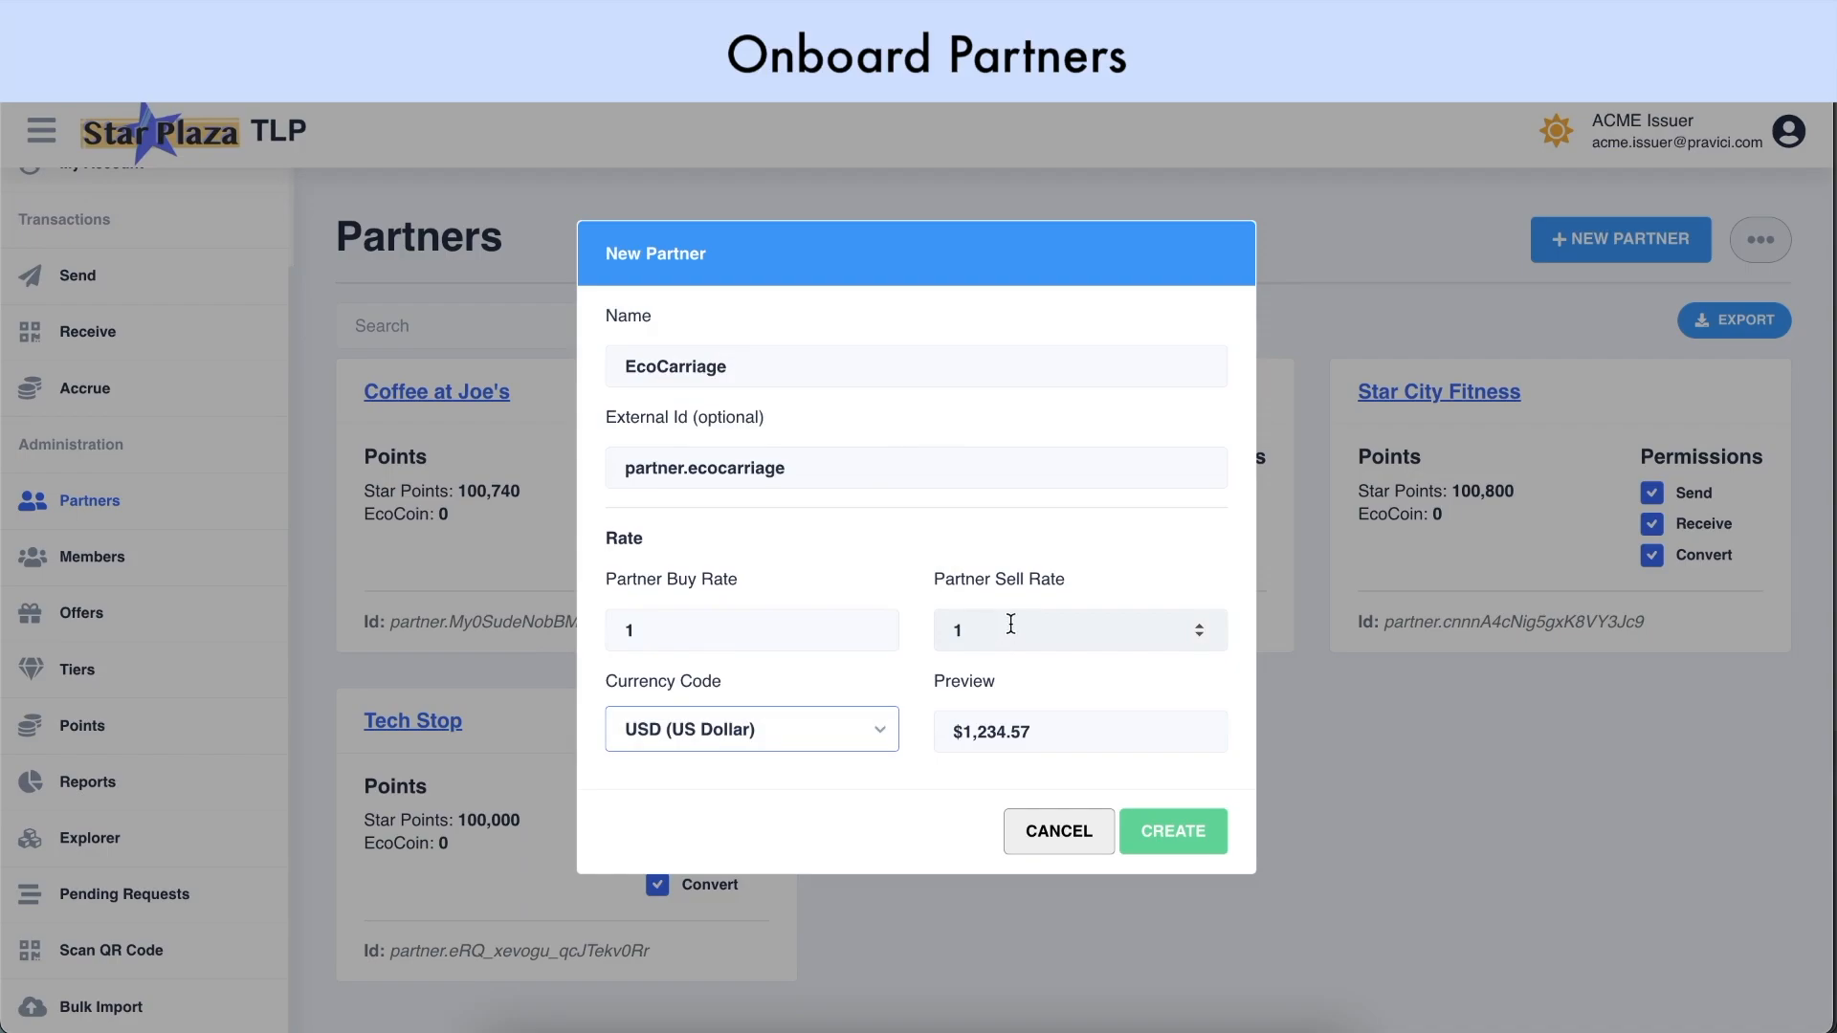
Set buy rate .1 and sell rate .09, create the partner, and show all partners
{"action": "left_click", "coordinate": [624, 631]}
{"action": "type", "text": "."}
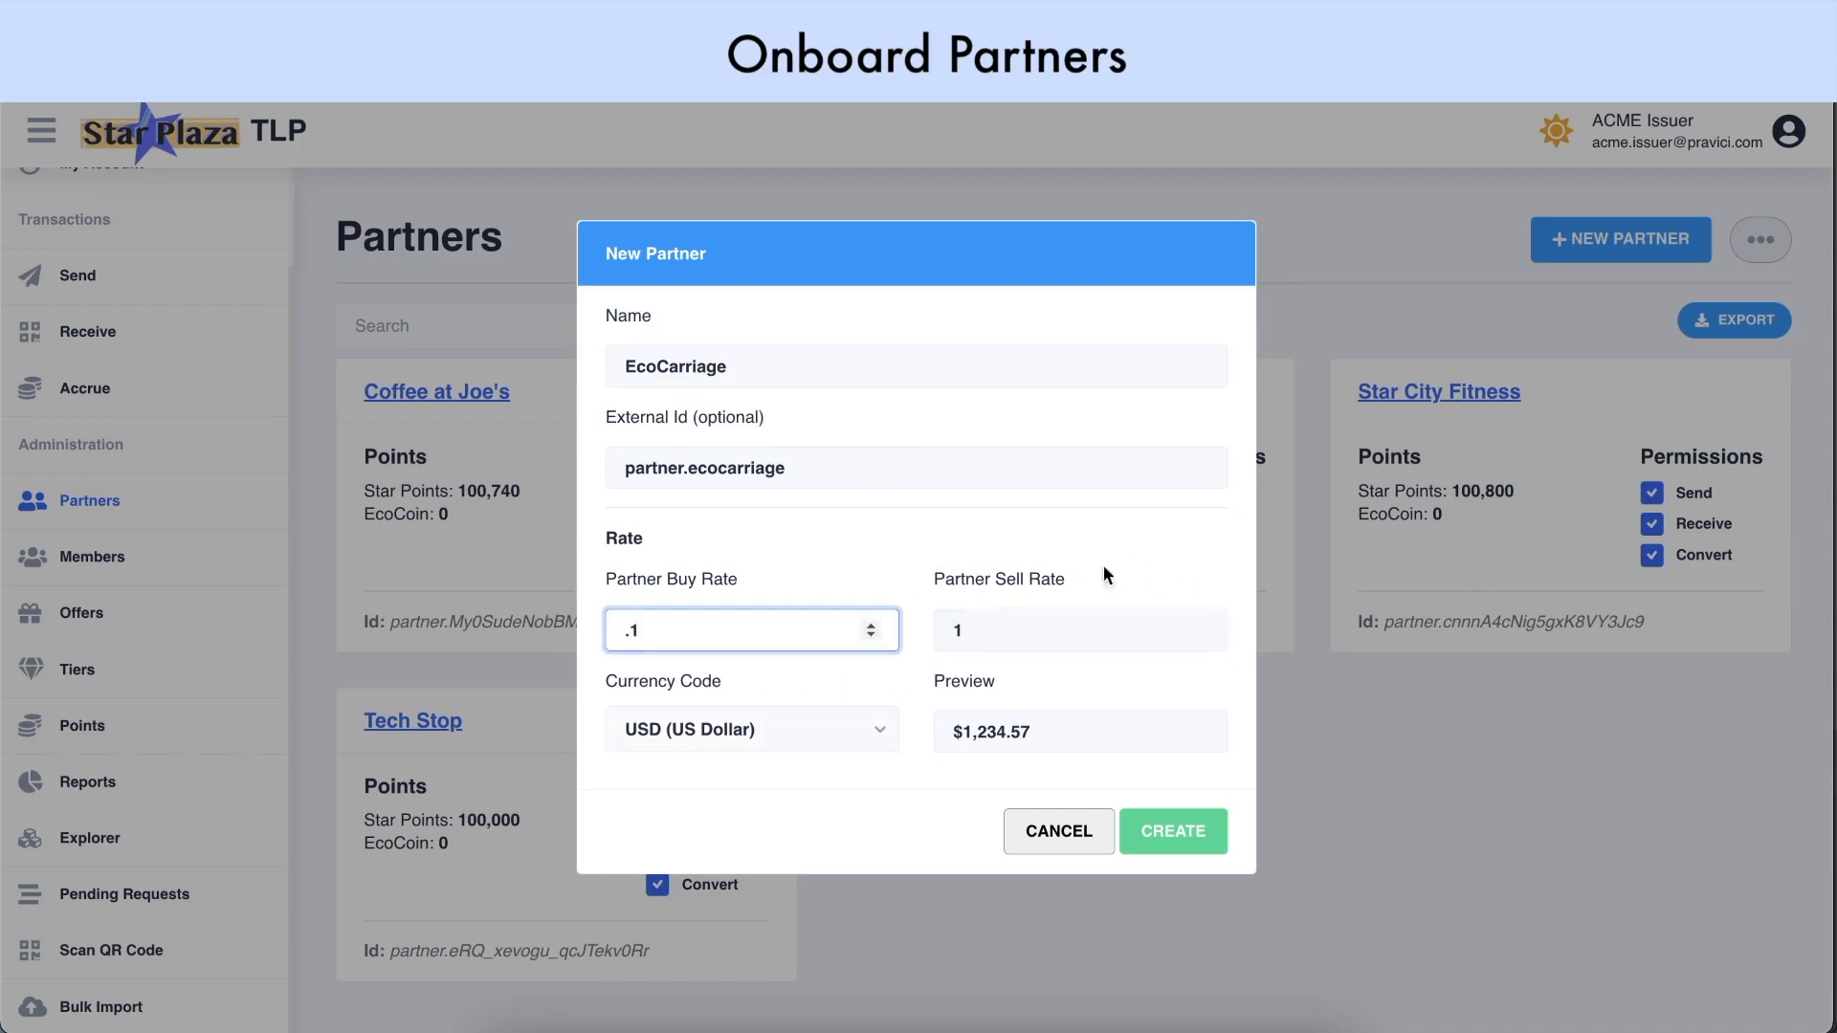
{"action": "left_click", "coordinate": [974, 627]}
{"action": "key", "text": "BackSpace"}
{"action": "type", "text": ".09"}
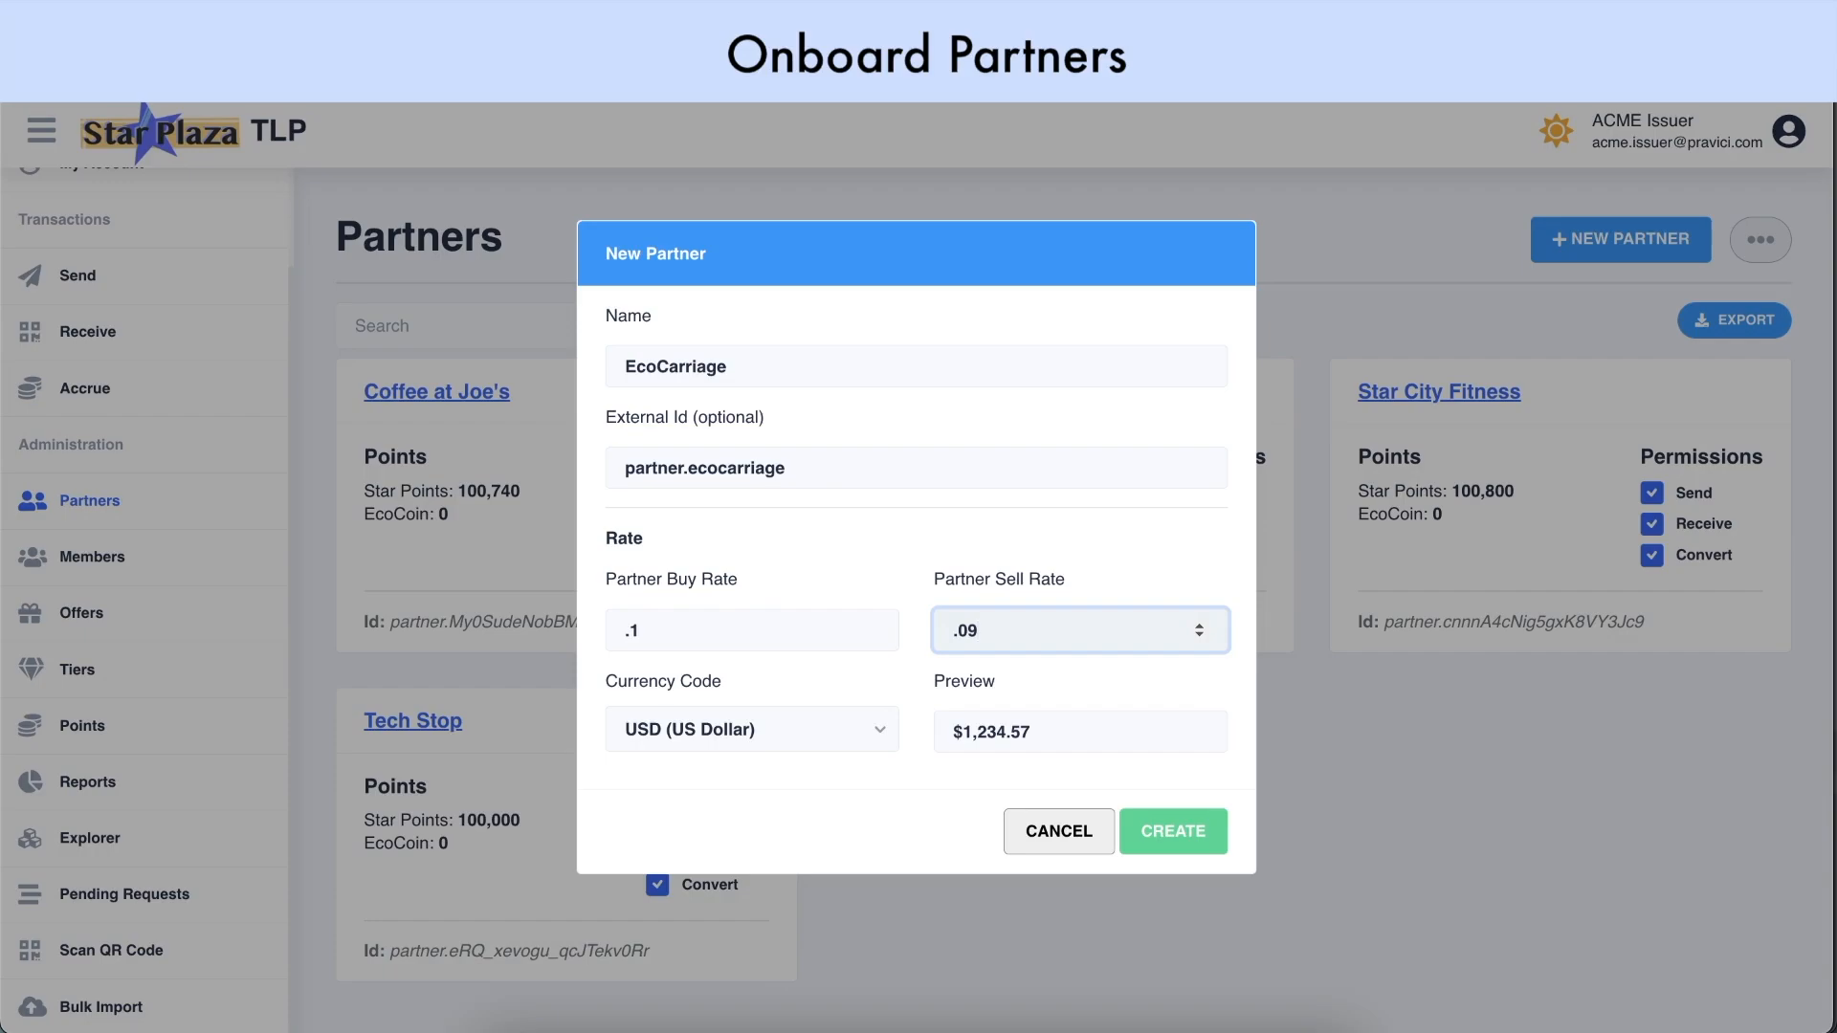
{"action": "left_click", "coordinate": [1017, 586]}
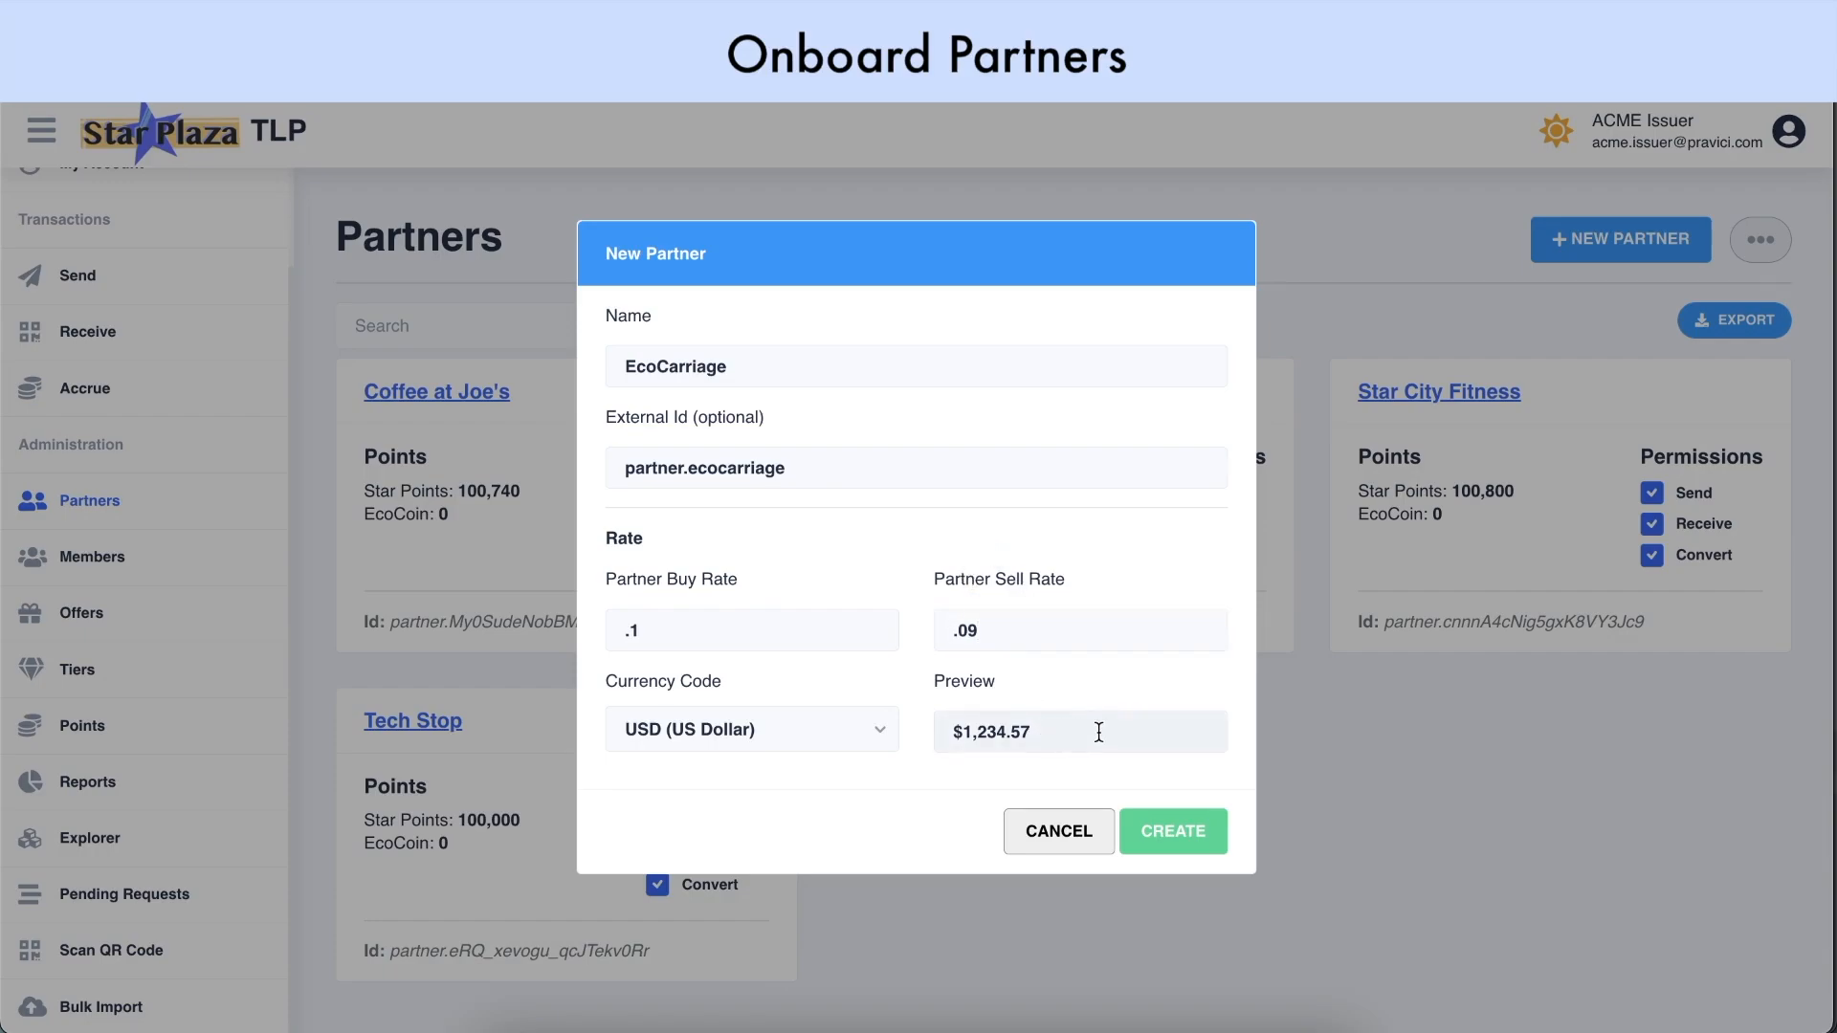
{"action": "left_click", "coordinate": [1185, 847]}
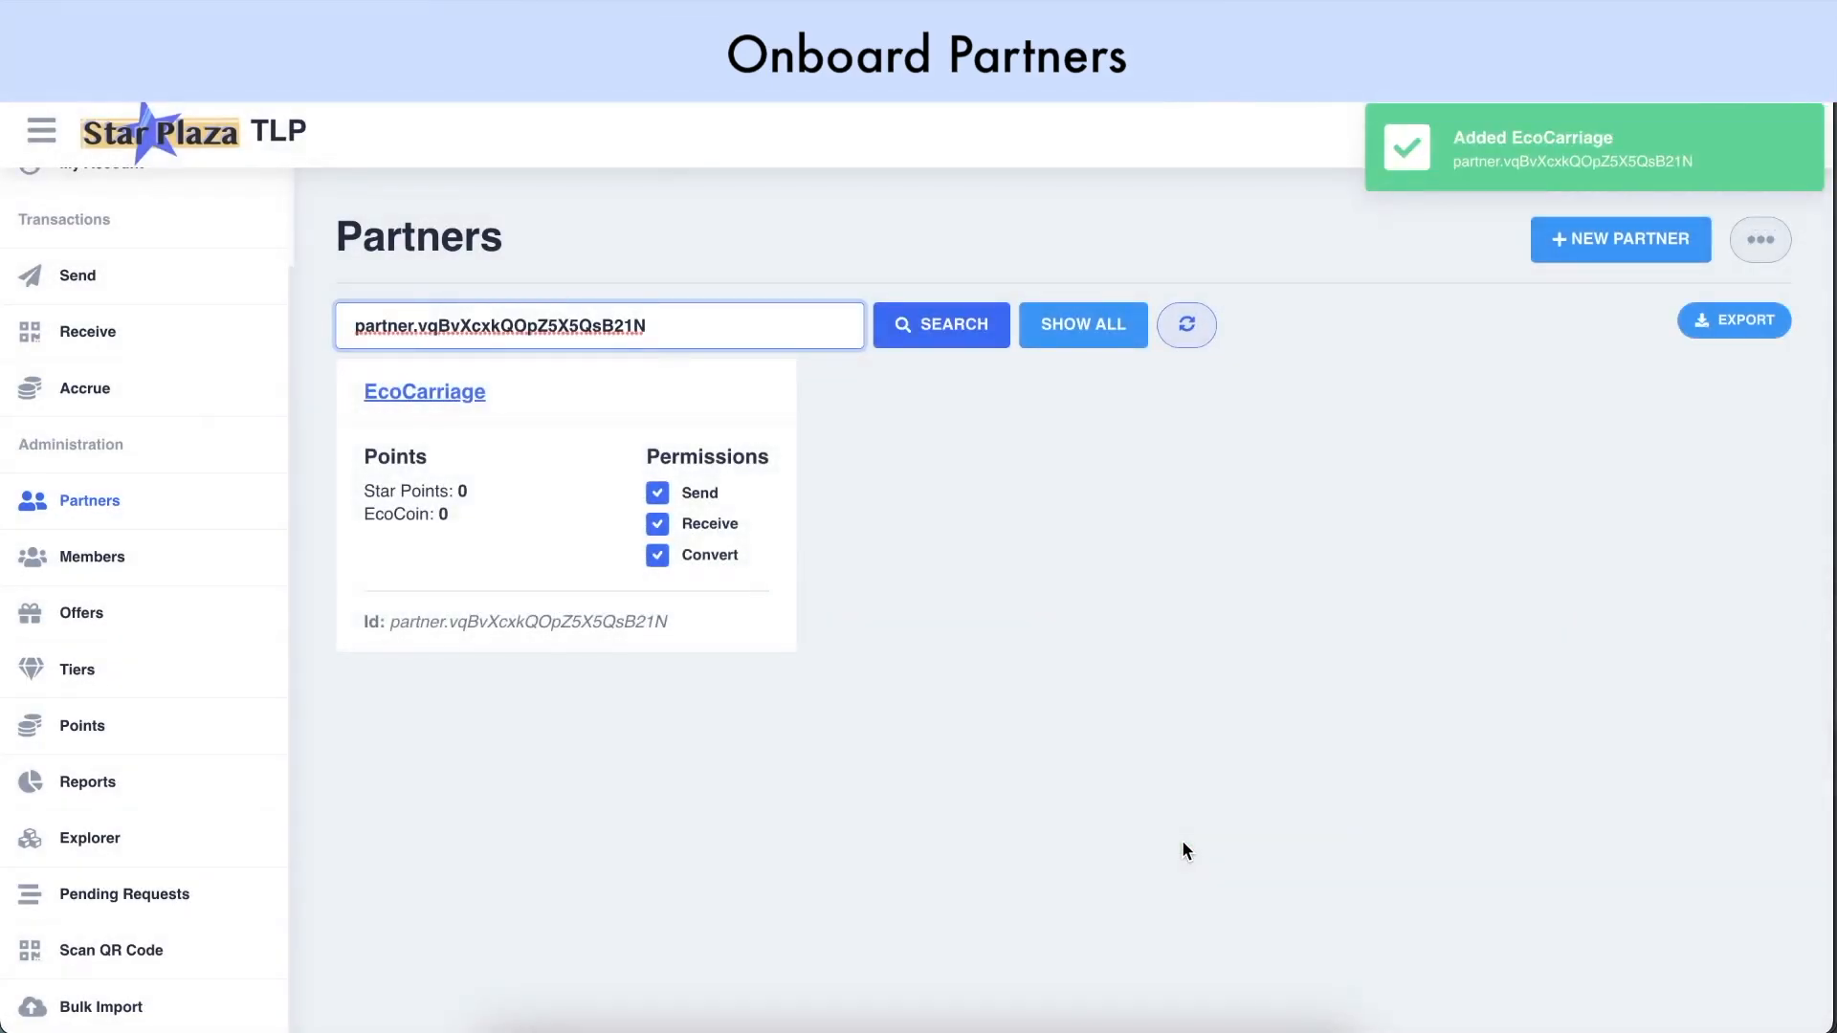
{"action": "left_click", "coordinate": [1110, 323]}
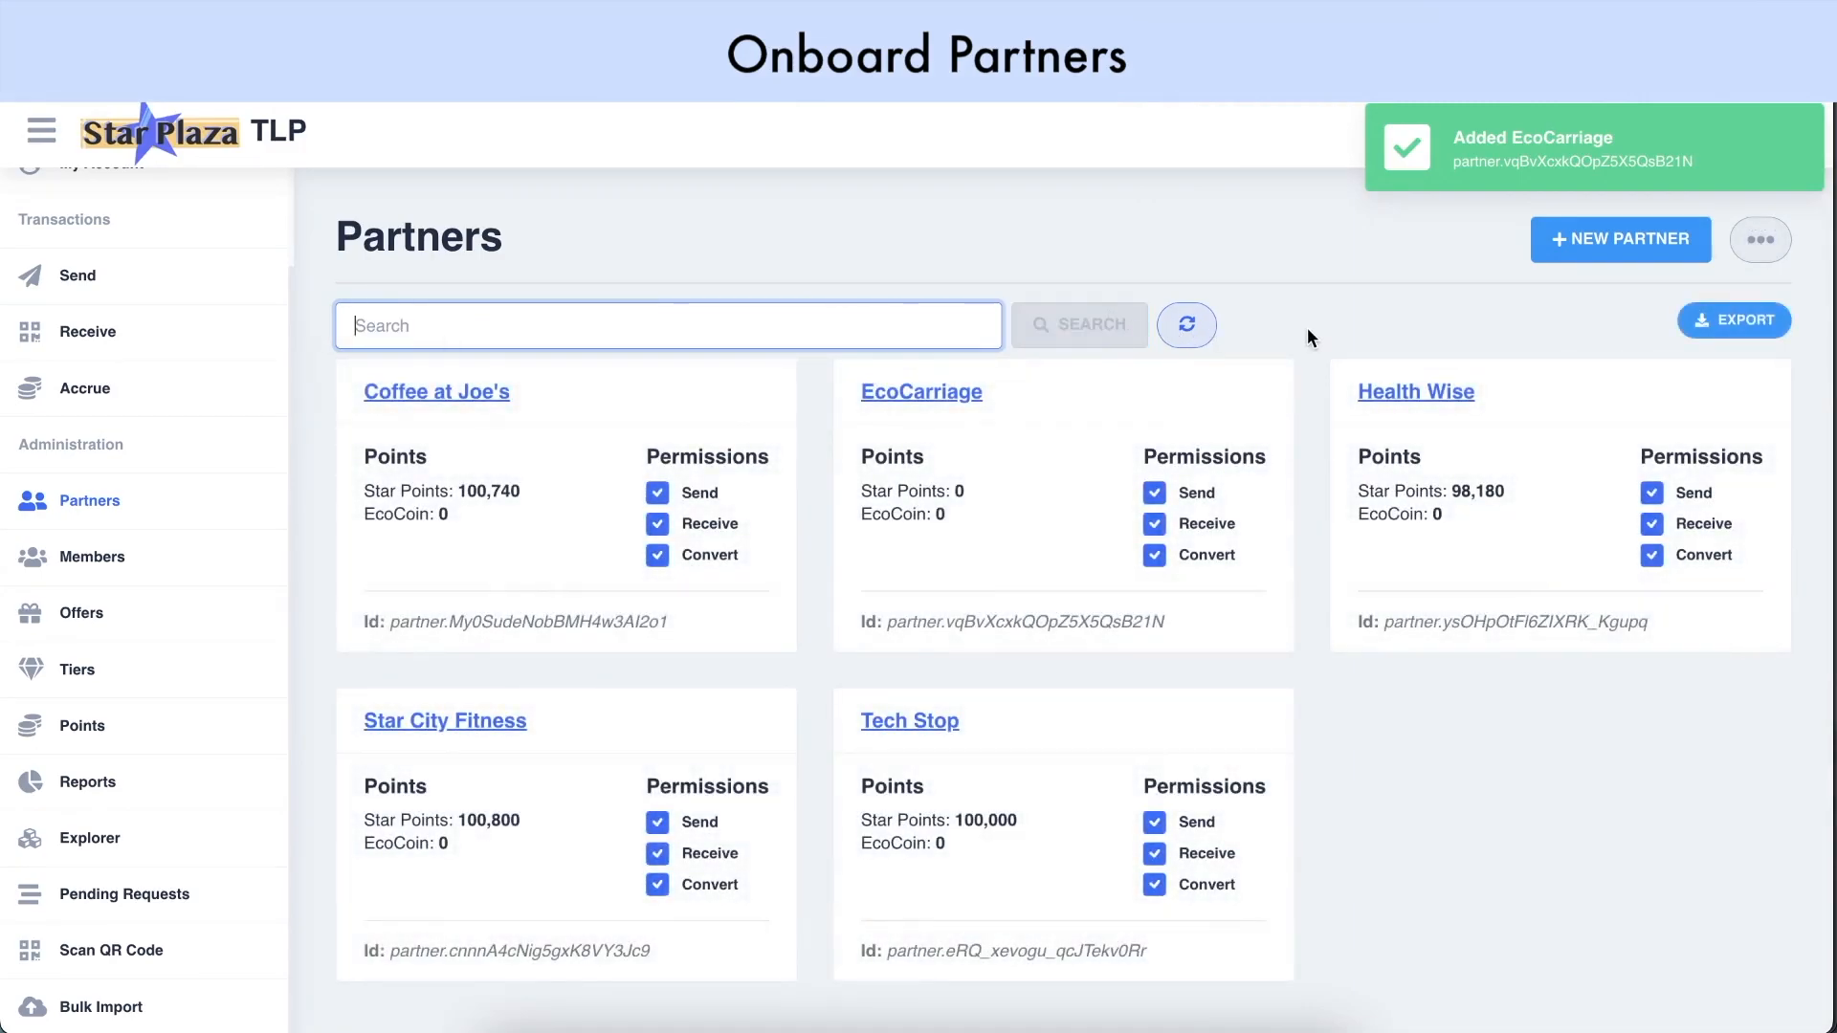
{"action": "left_click", "coordinate": [1760, 241]}
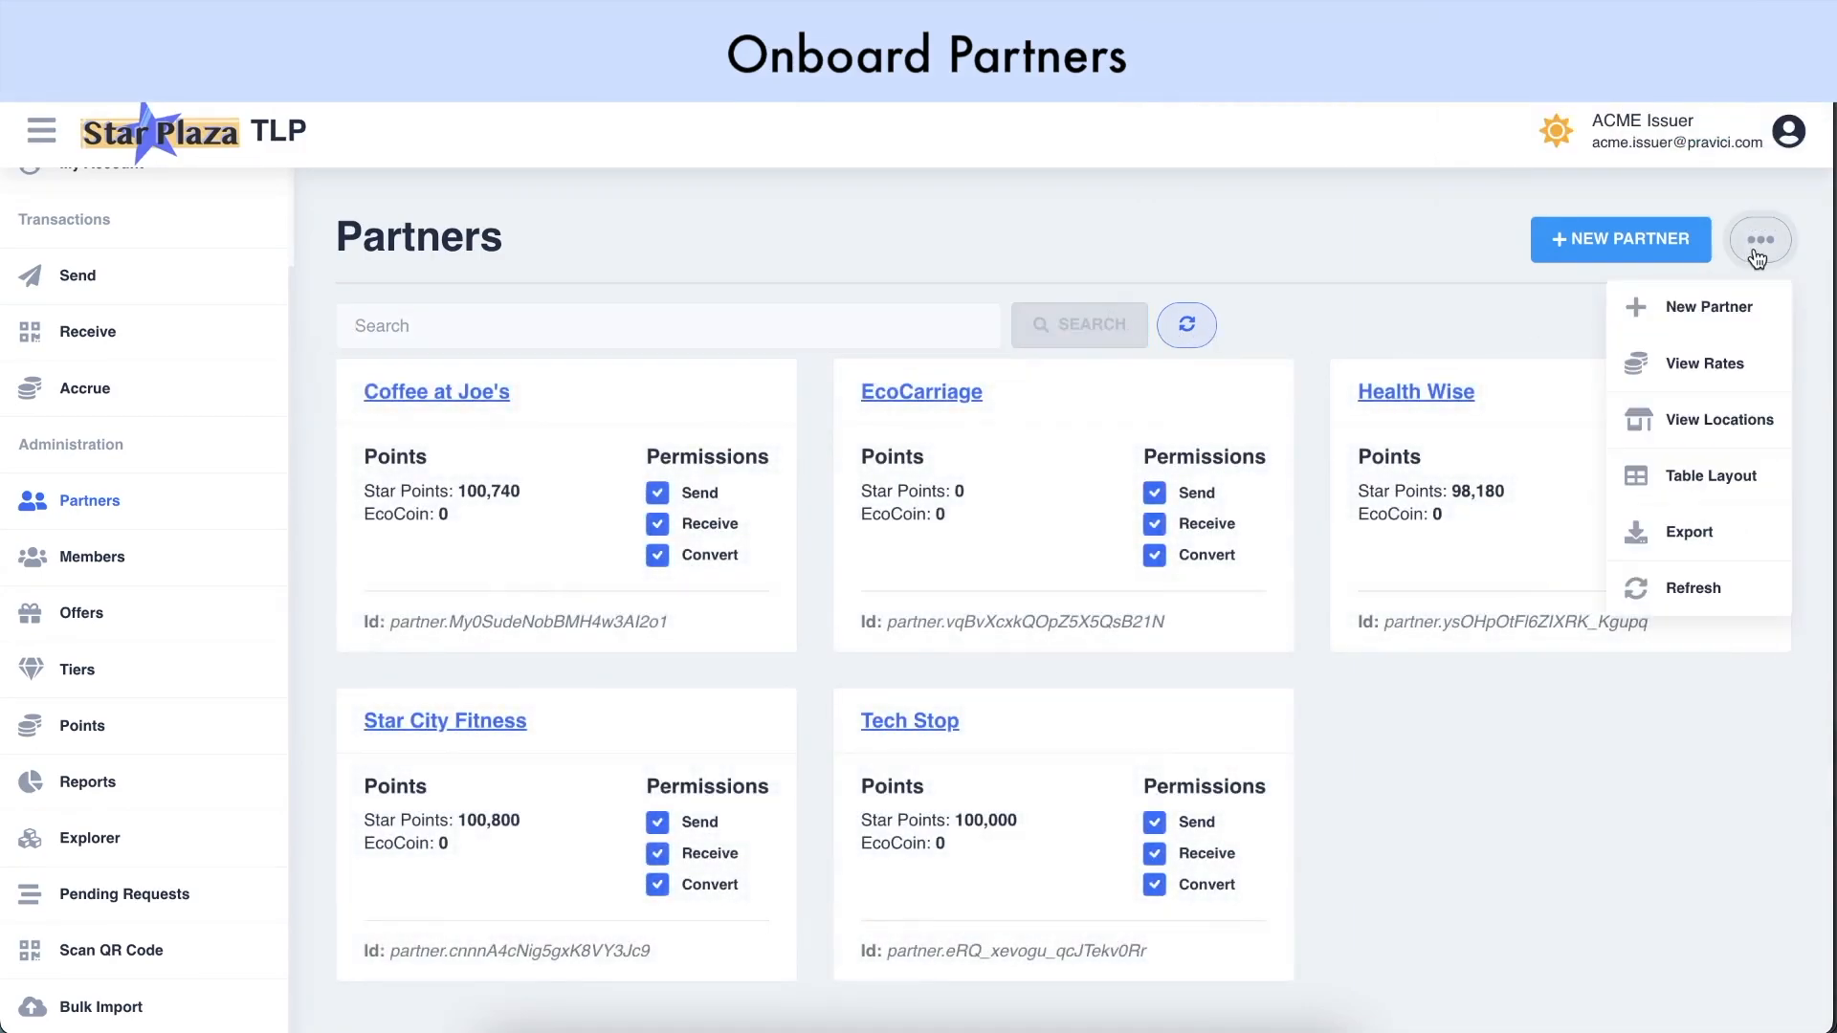
{"action": "left_click", "coordinate": [1706, 373]}
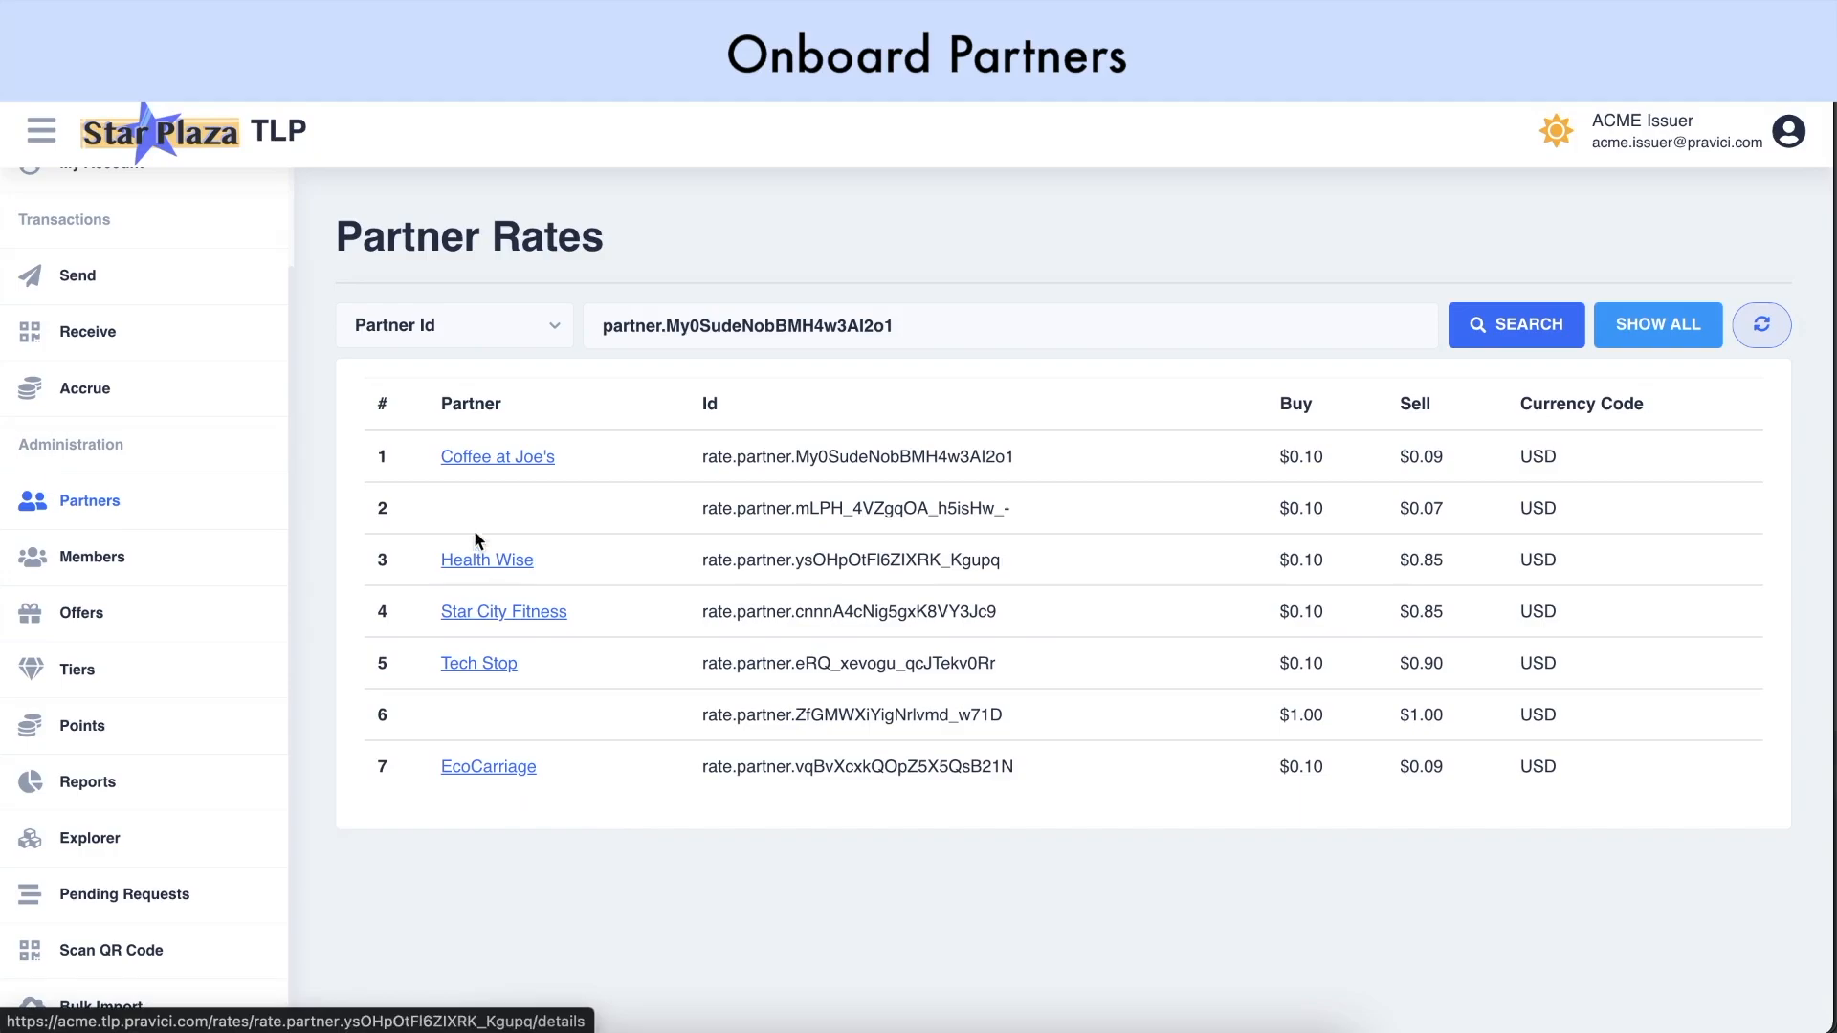
{"action": "left_click", "coordinate": [488, 459]}
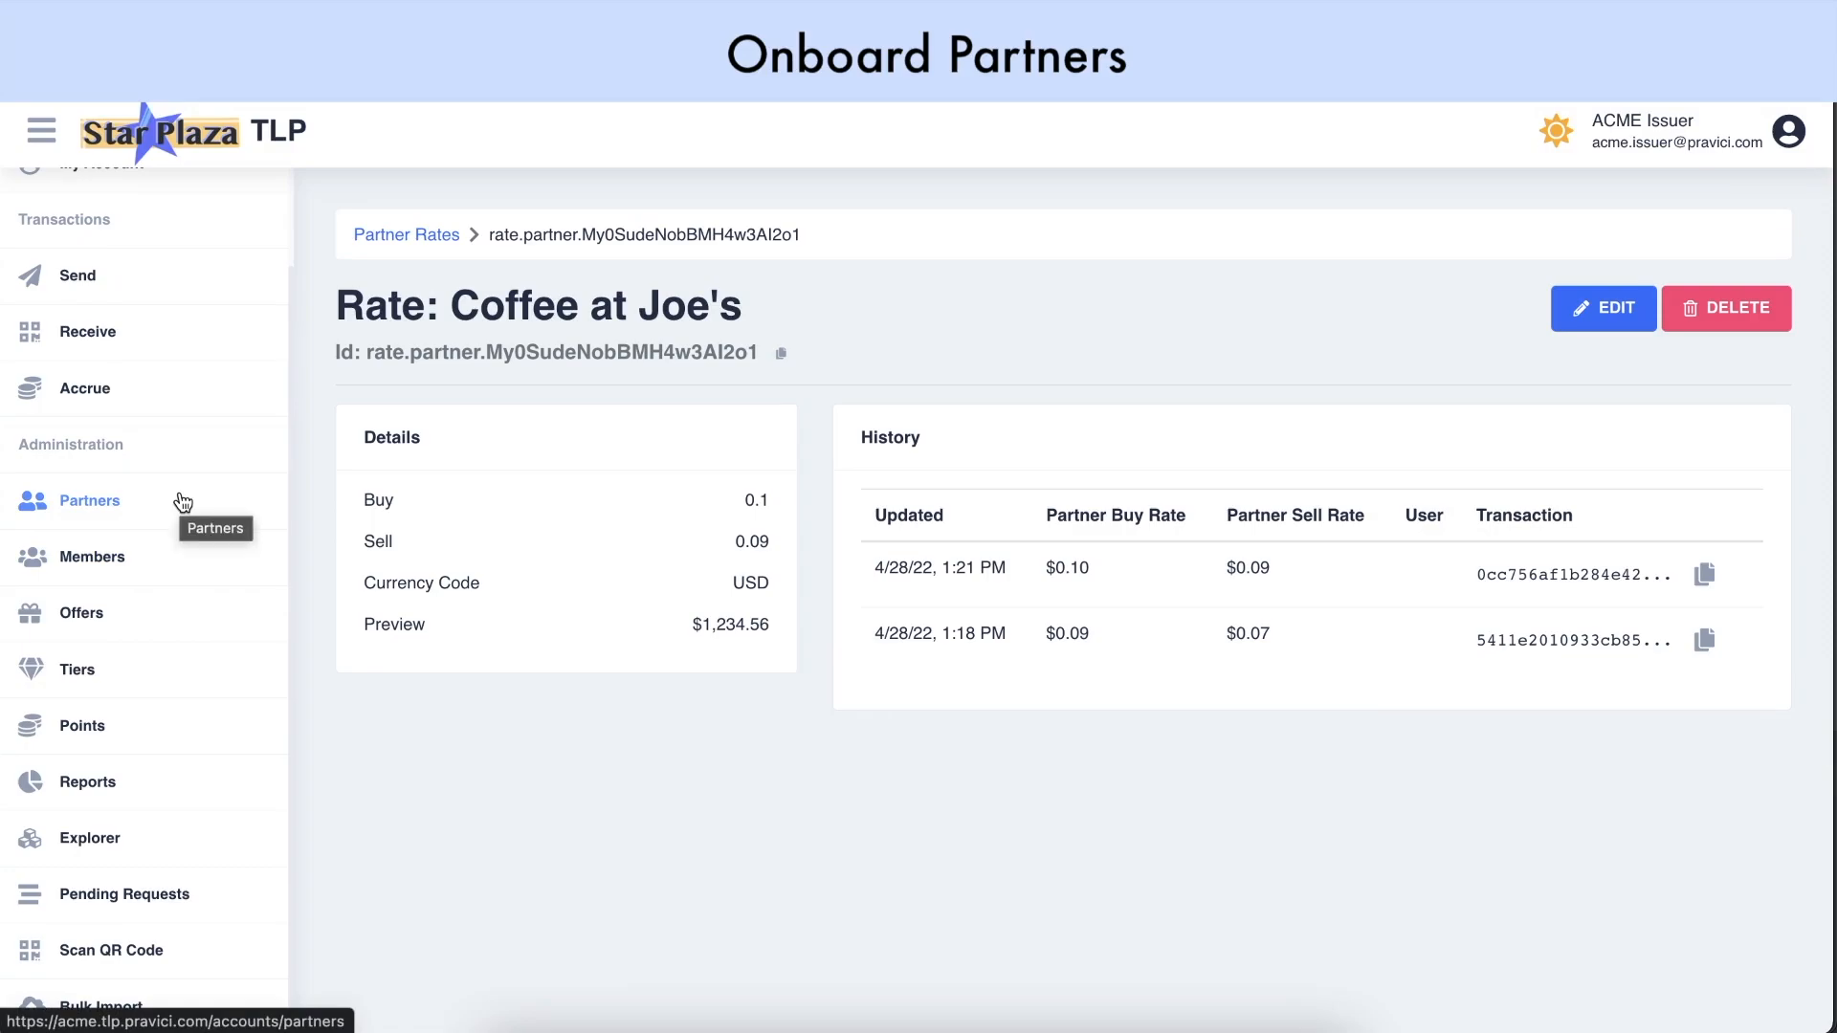
{"action": "left_click", "coordinate": [129, 498]}
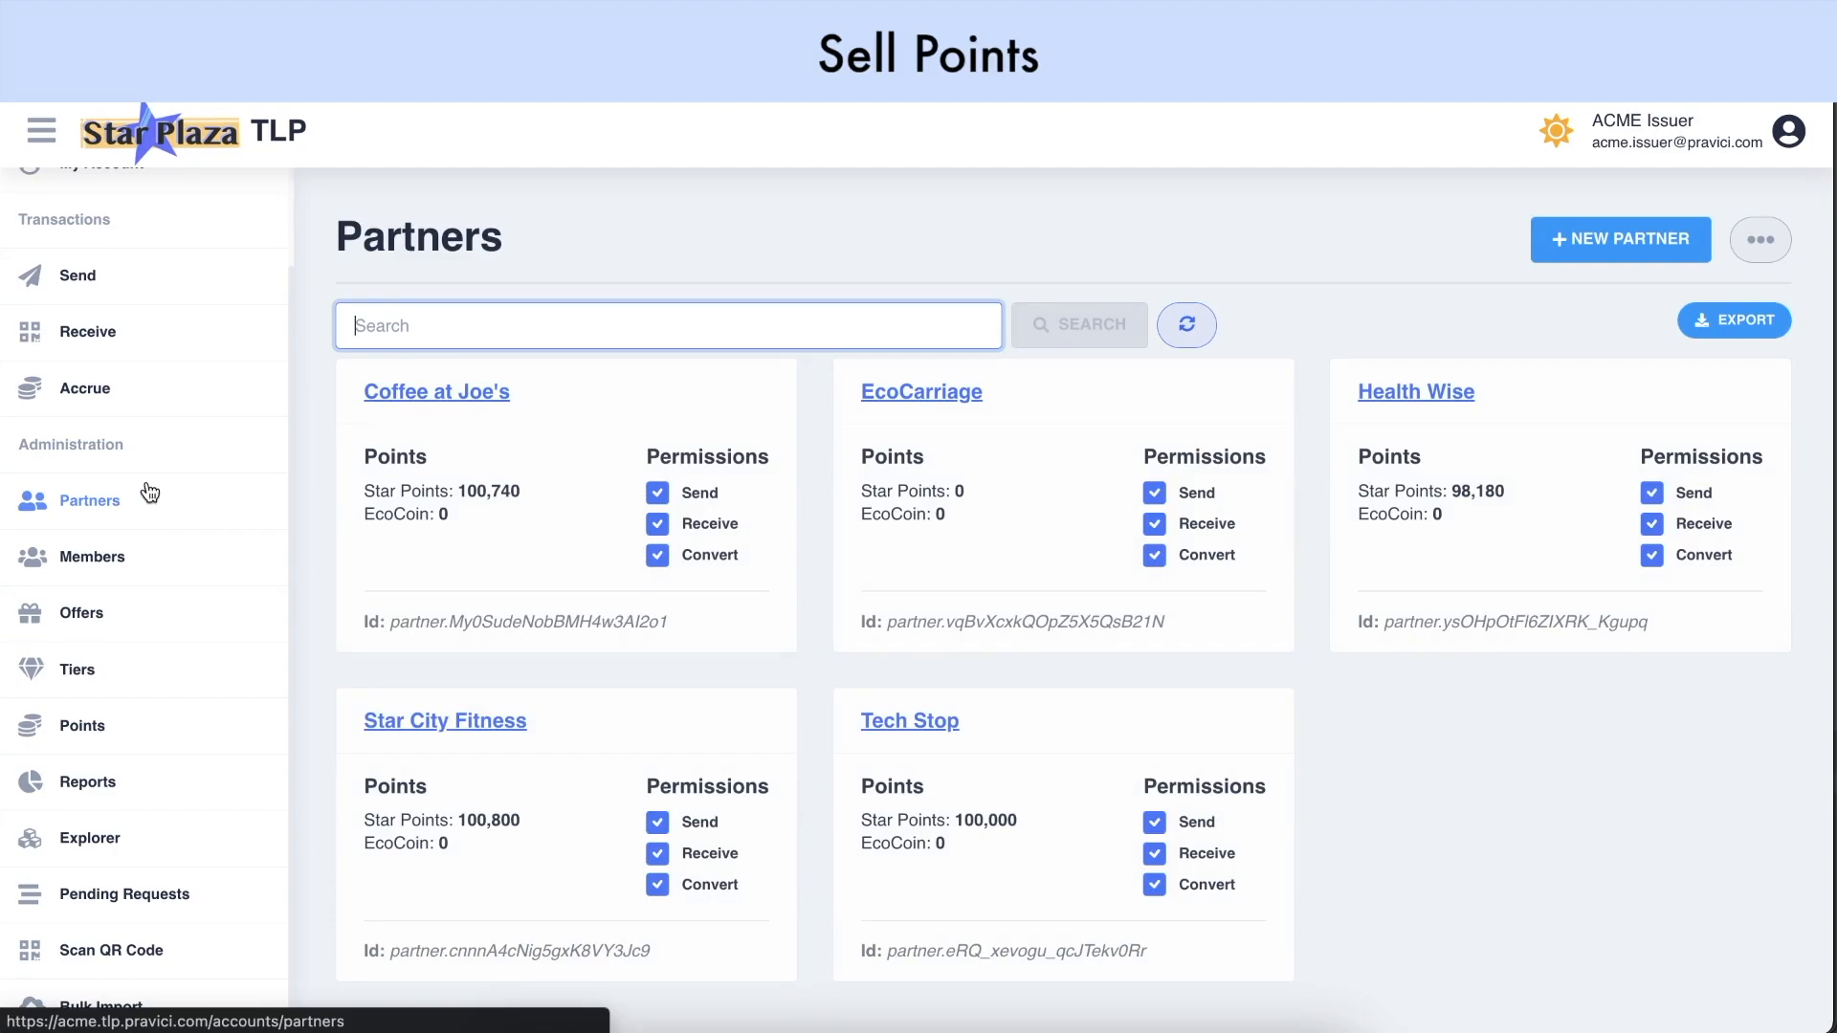
Start selling points to EcoCarriage with 10000 points, then go back to change the amount
{"action": "left_click", "coordinate": [912, 401]}
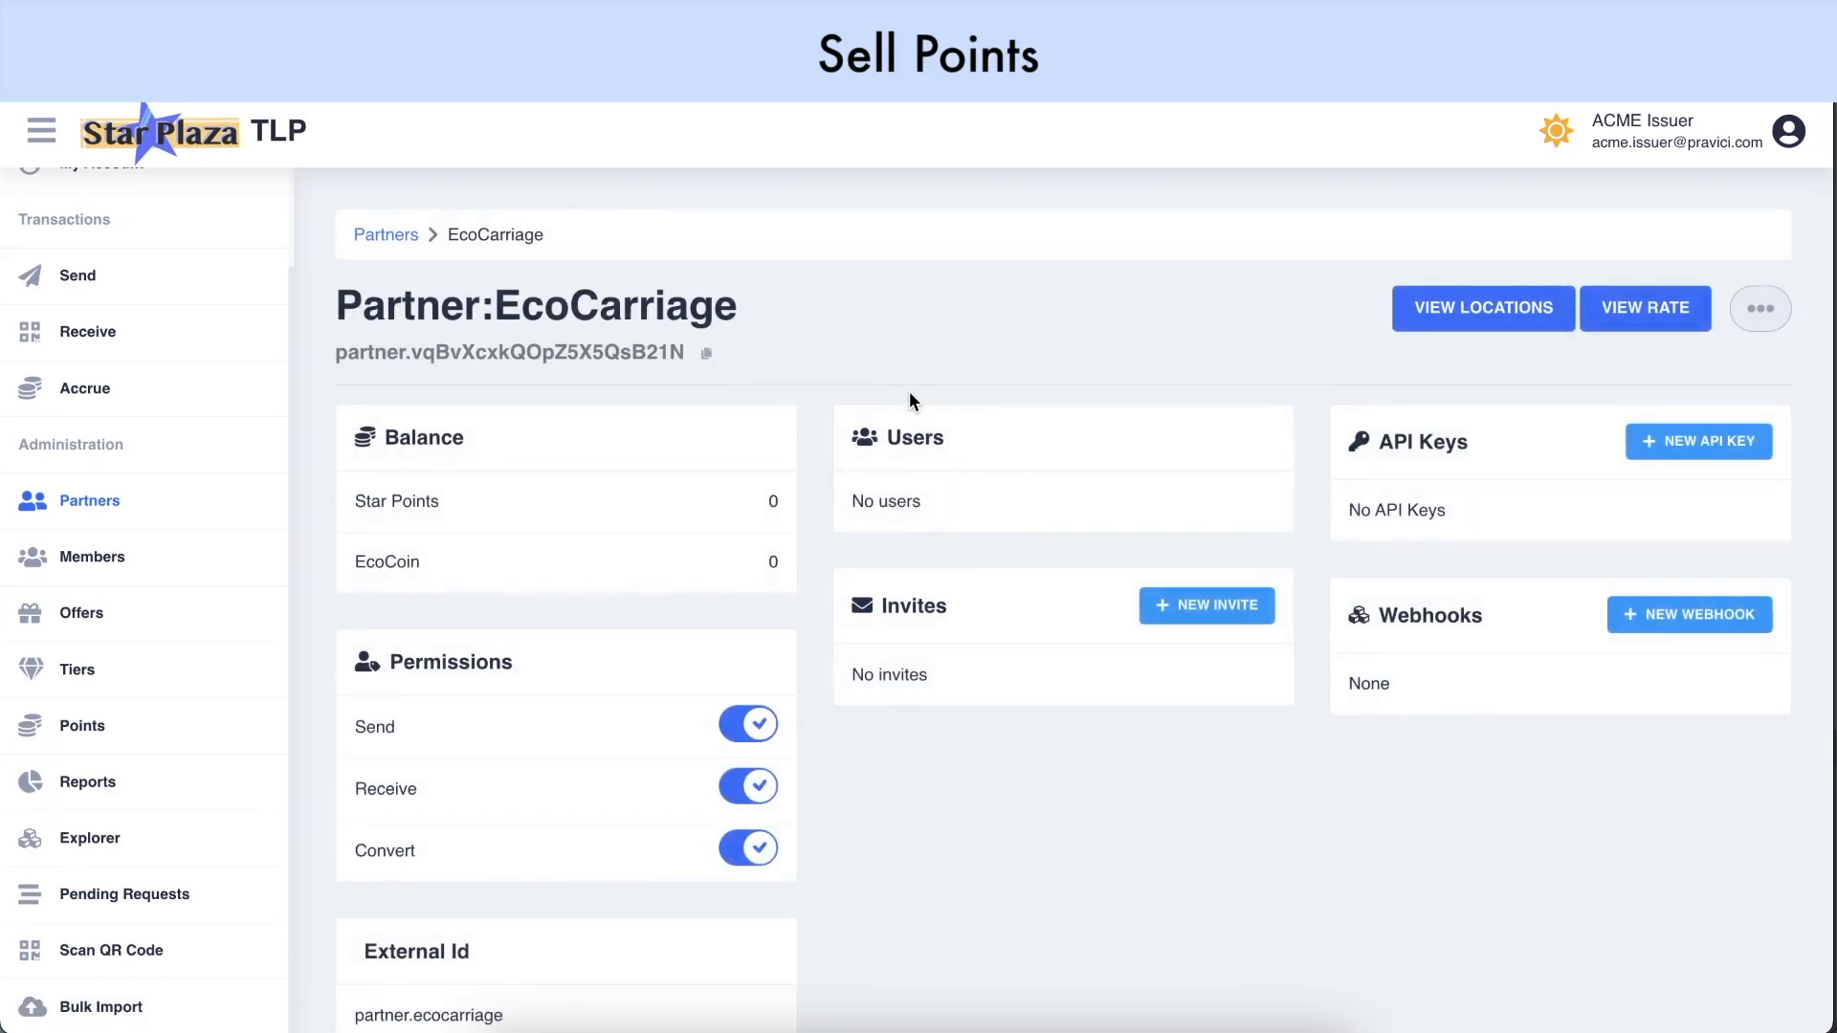
{"action": "left_click", "coordinate": [1771, 321]}
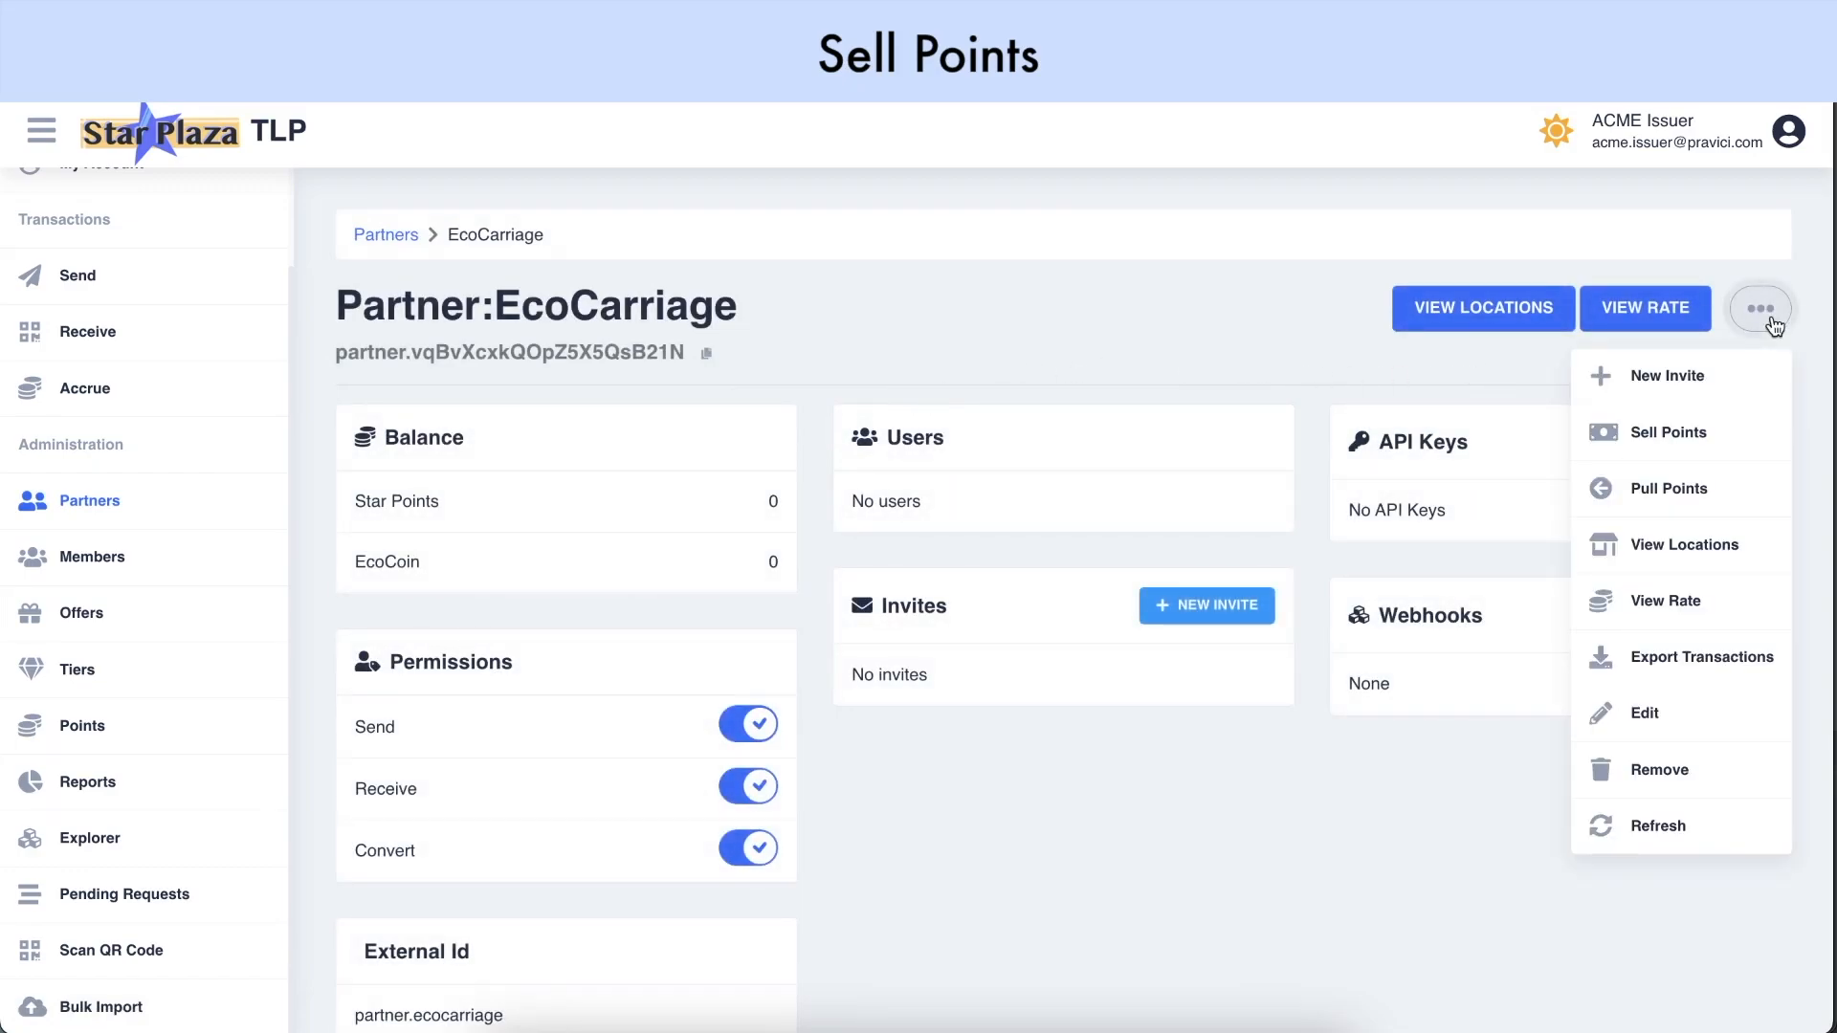
{"action": "left_click", "coordinate": [1701, 448]}
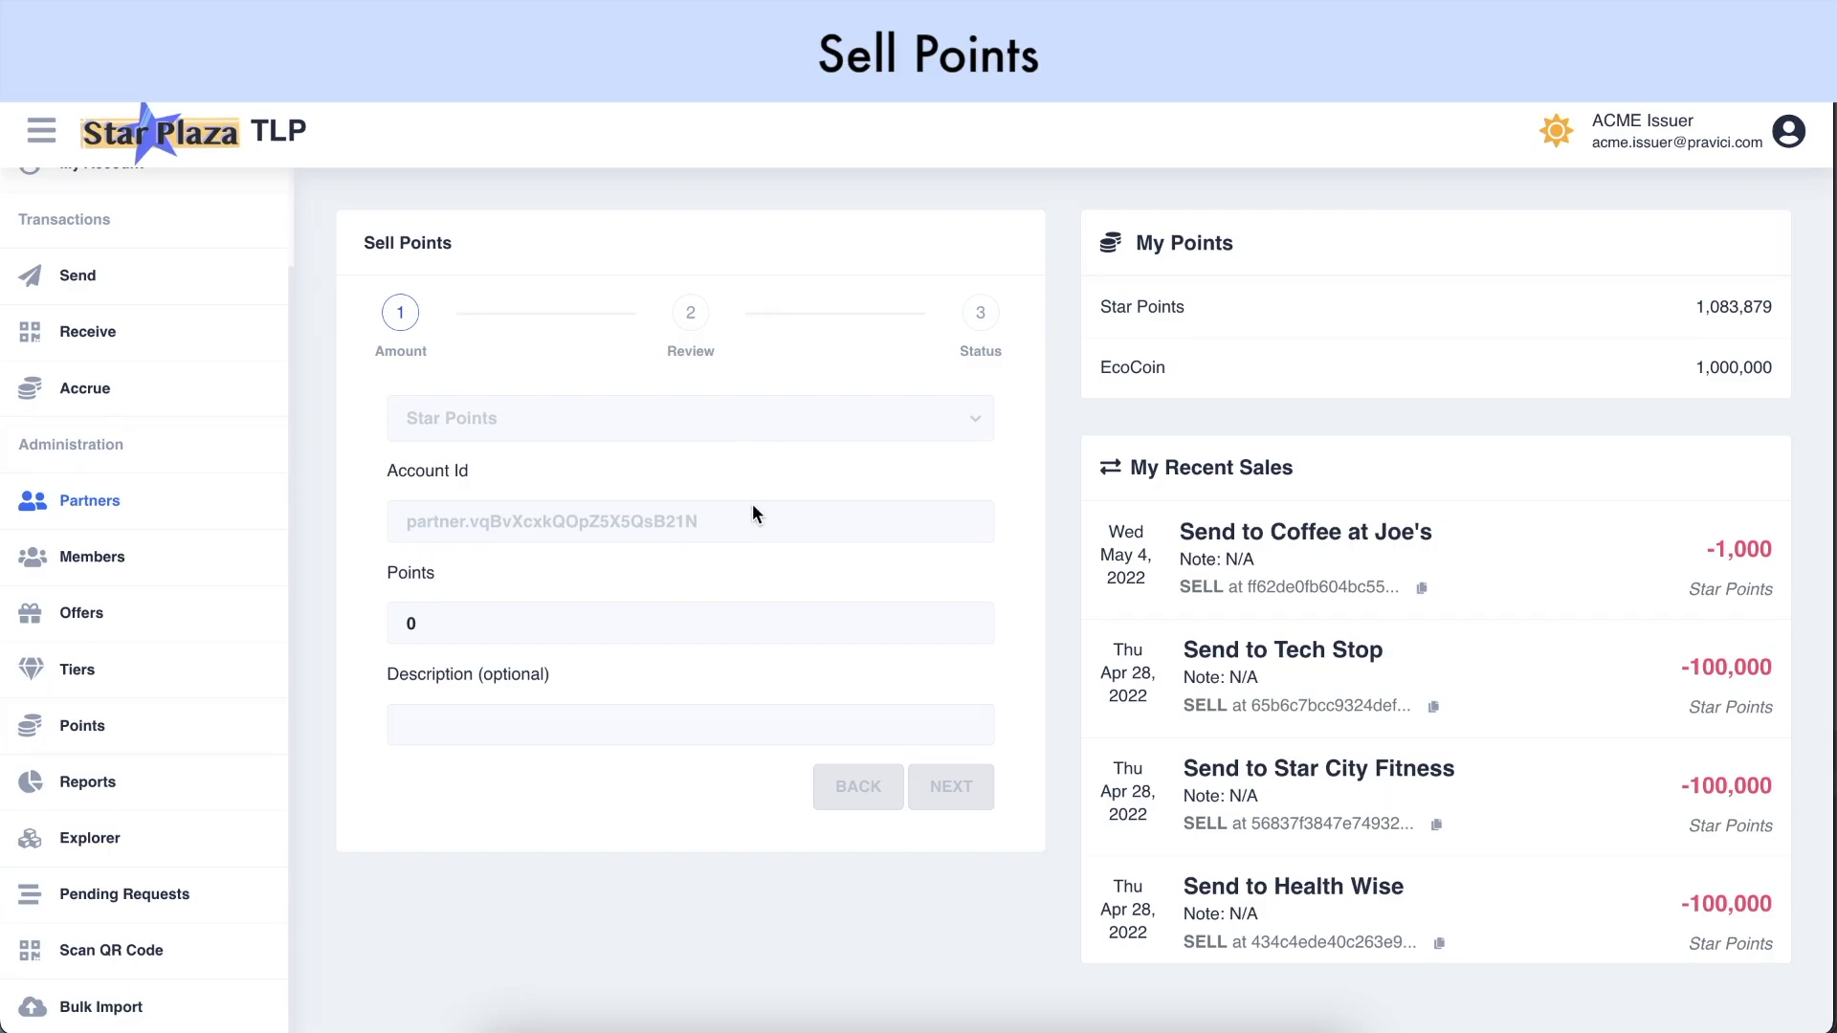
{"action": "double_click", "coordinate": [730, 615]}
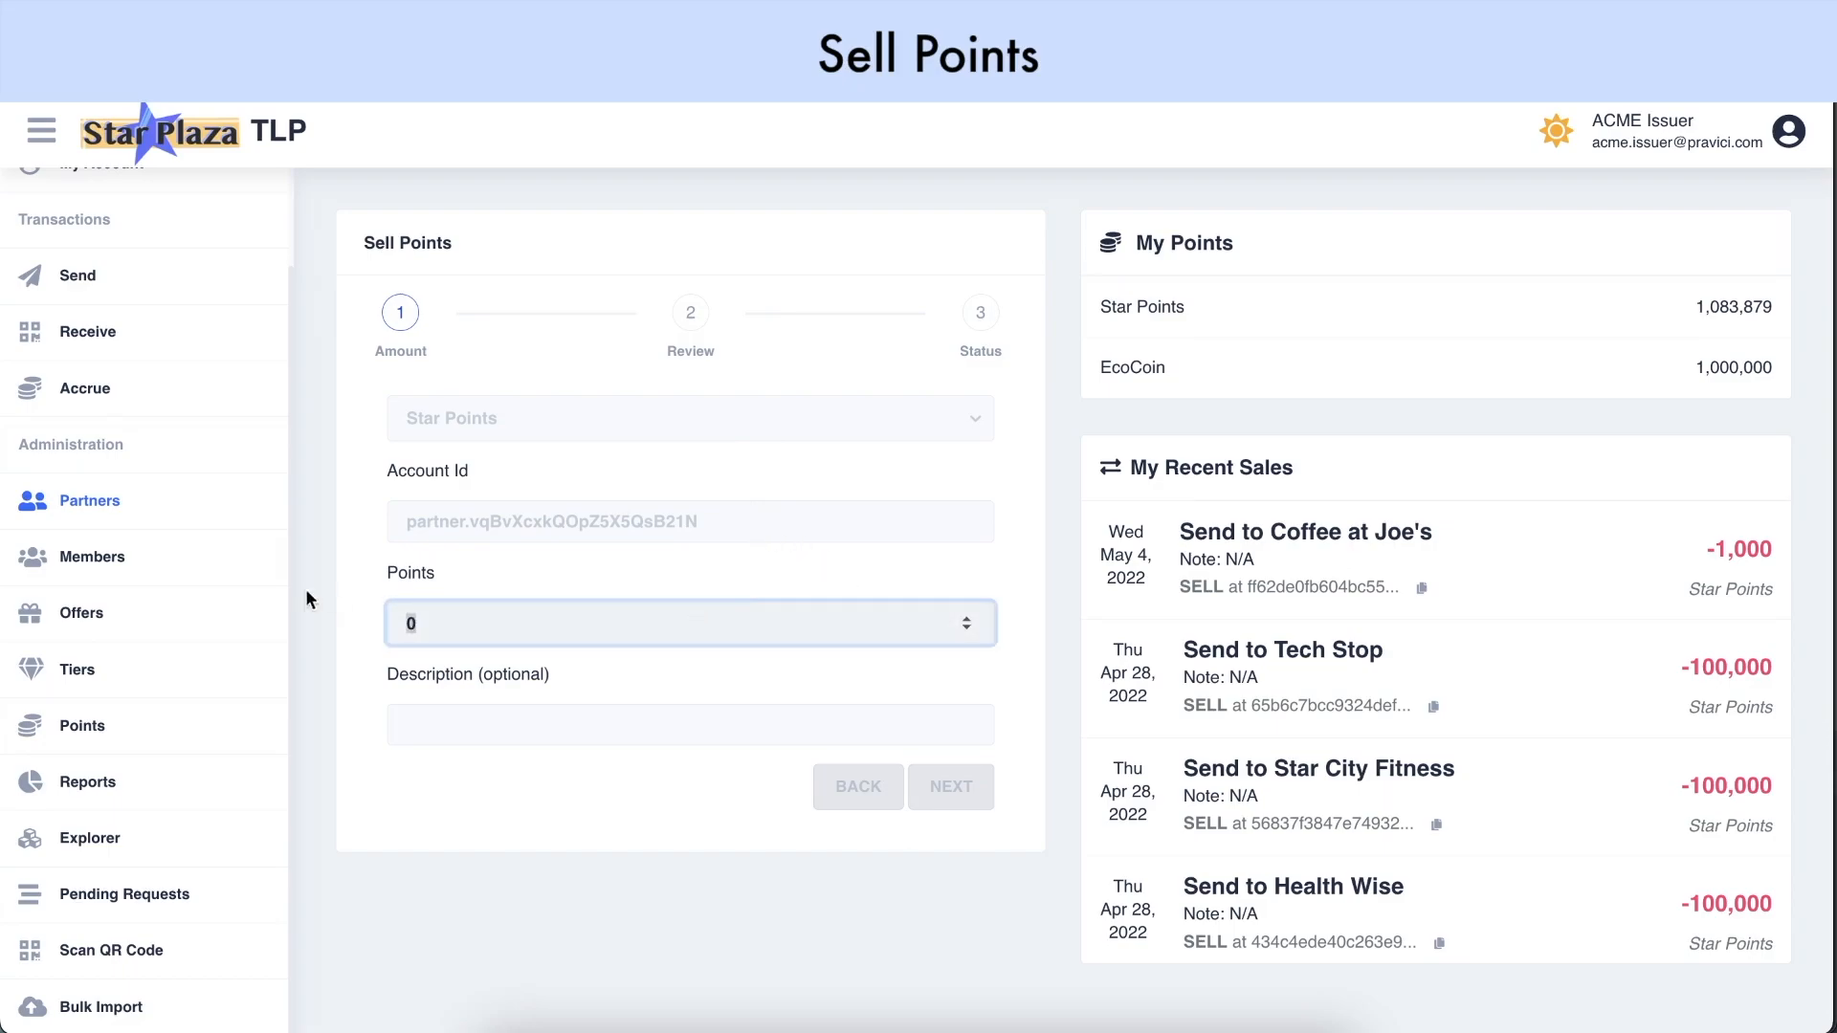
{"action": "type", "text": "10000"}
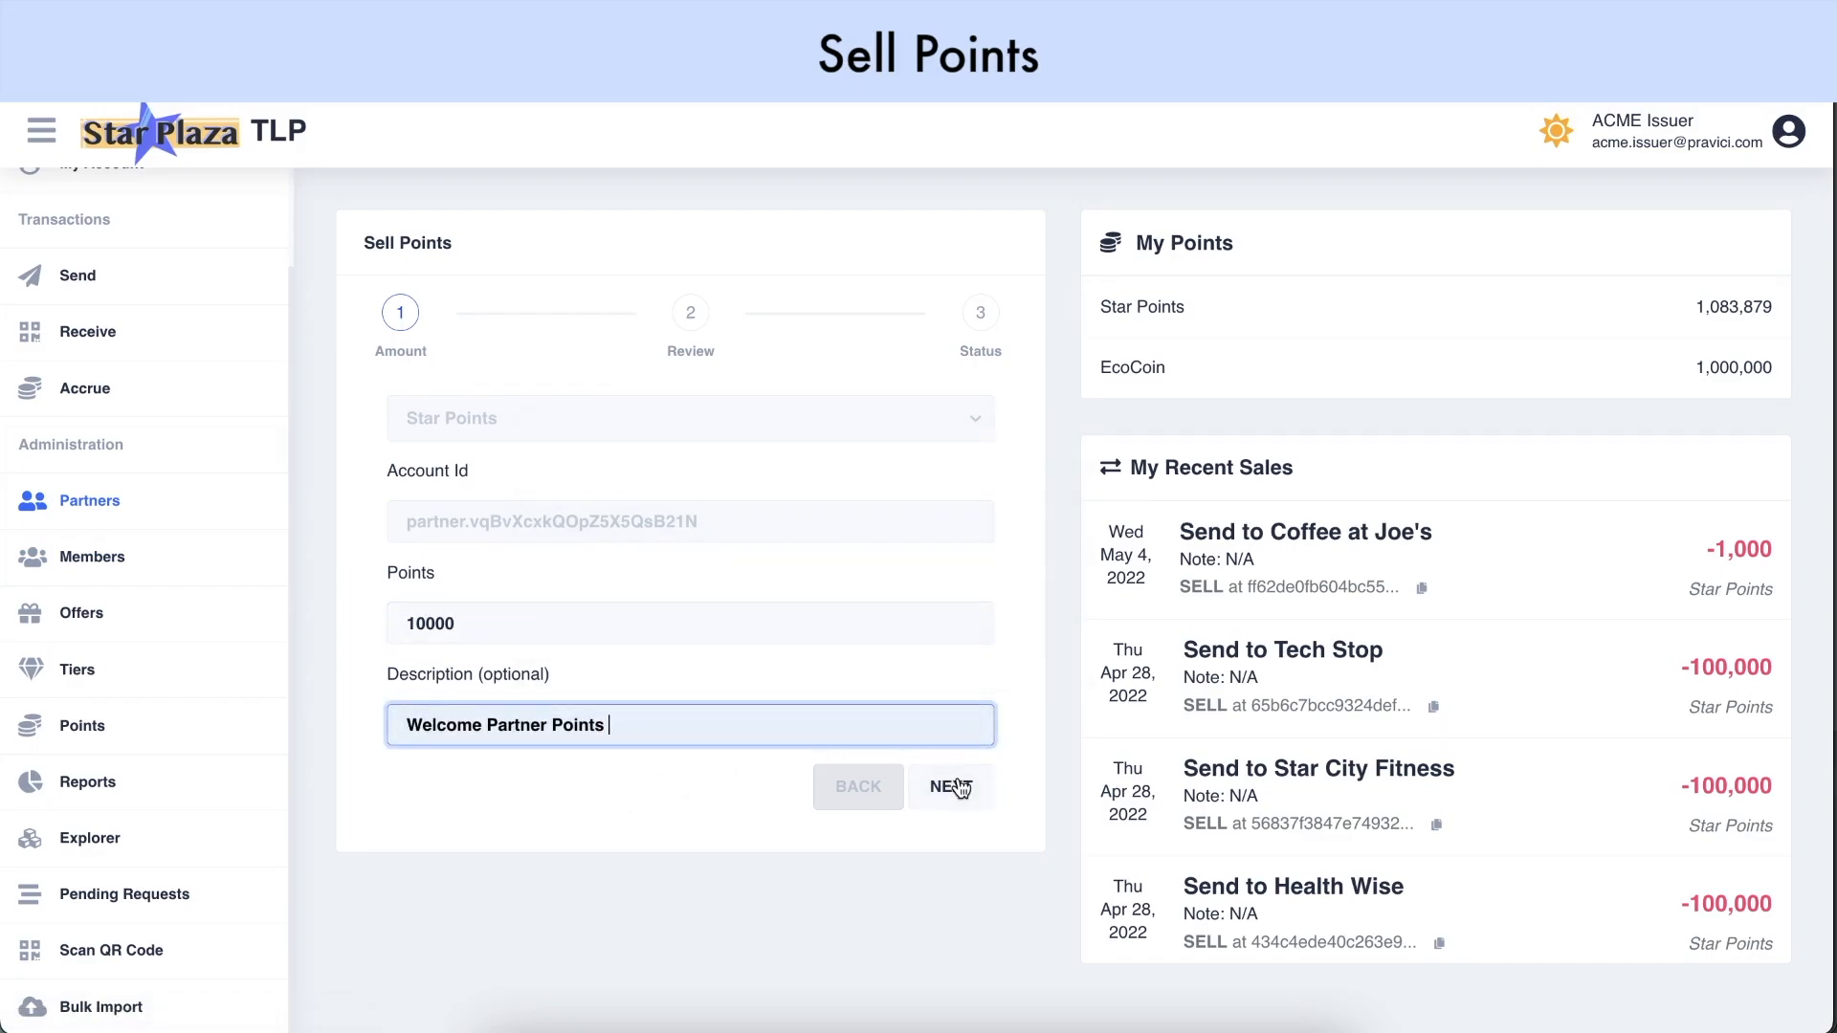
{"action": "left_click", "coordinate": [958, 785]}
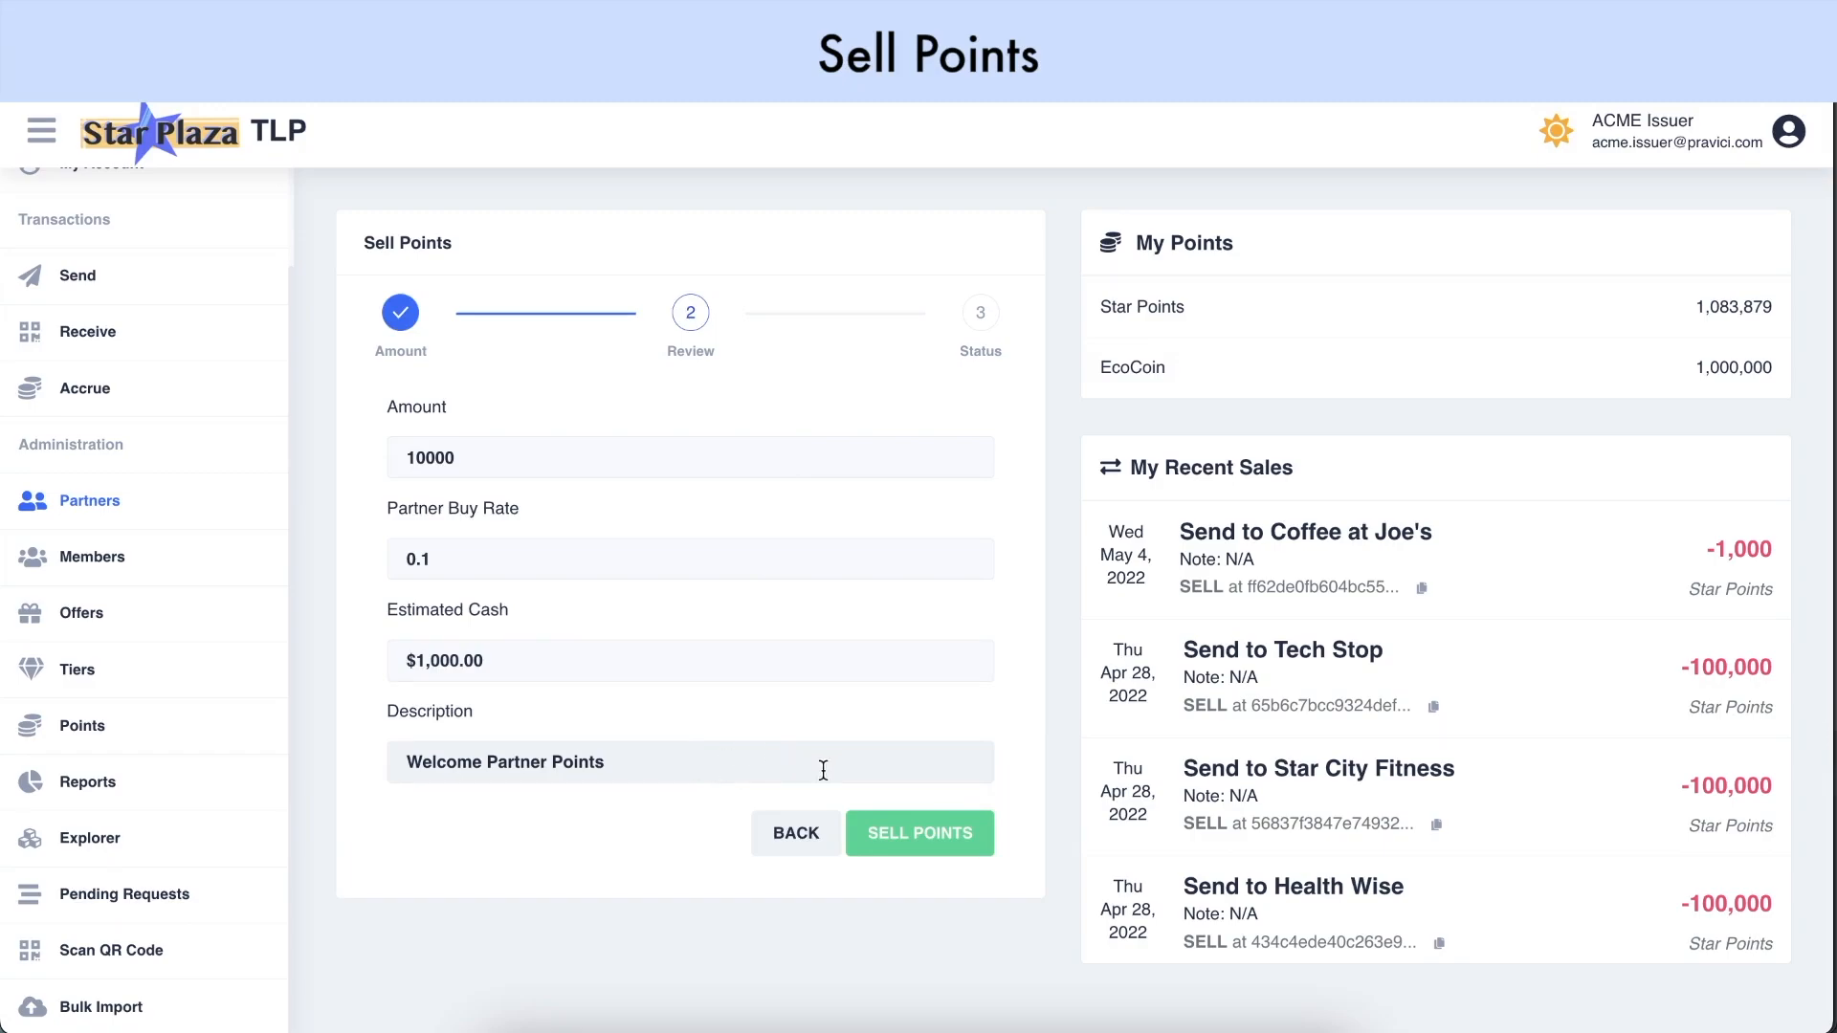
{"action": "left_click", "coordinate": [819, 843]}
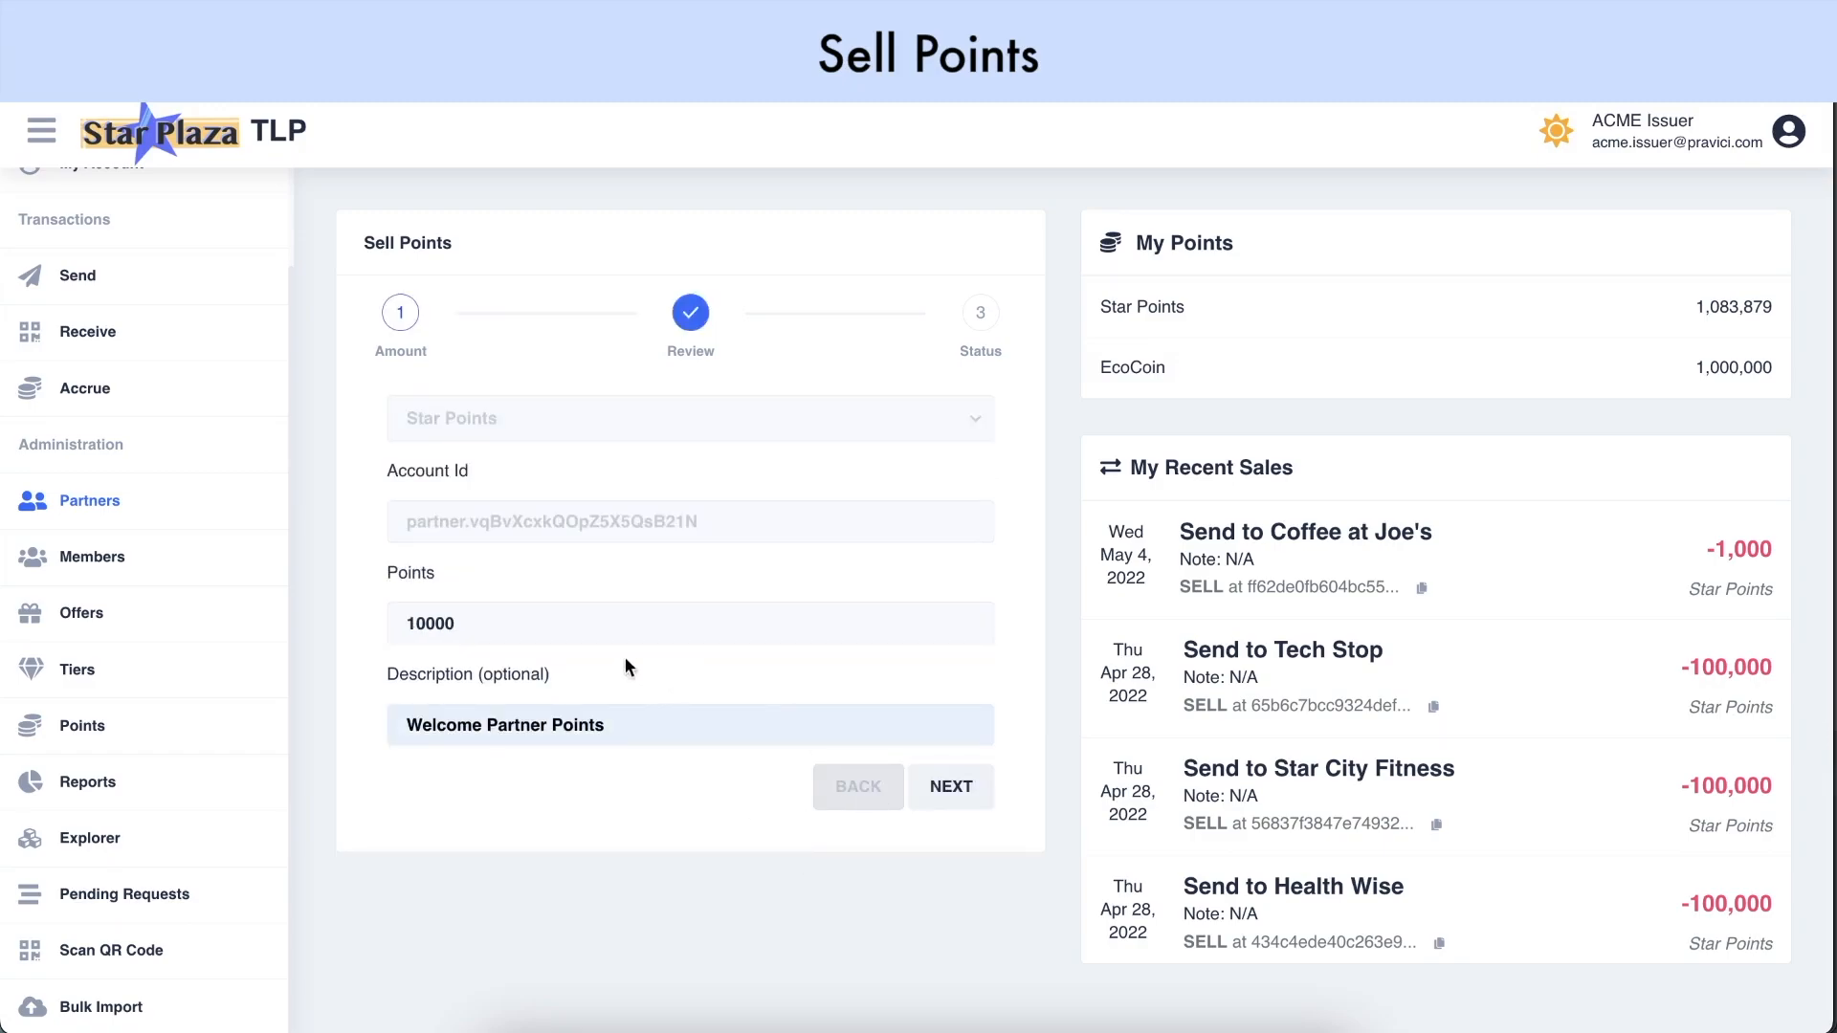
Correct the amount to 20,000 Star Points and complete the sale
{"action": "left_click", "coordinate": [412, 624]}
{"action": "key", "text": "BackSpace"}
{"action": "type", "text": "2"}
{"action": "left_click", "coordinate": [593, 798]}
{"action": "left_click", "coordinate": [973, 784]}
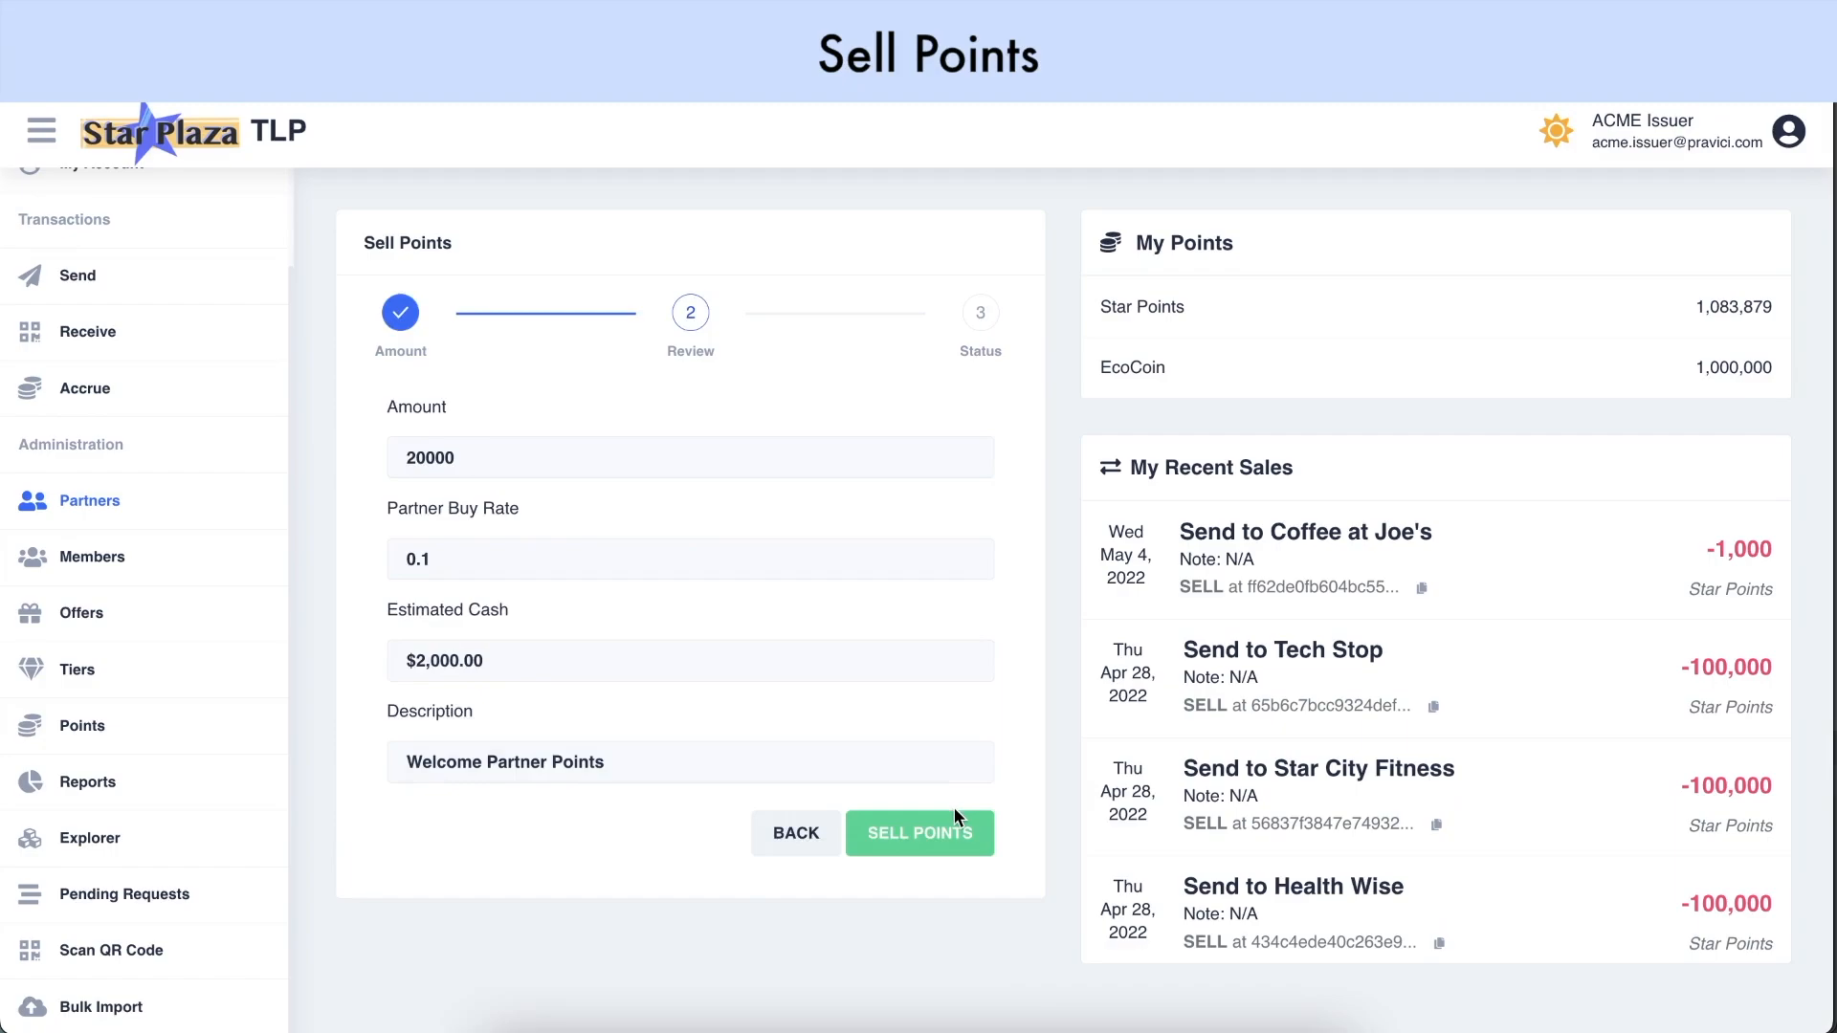
{"action": "left_click", "coordinate": [952, 839]}
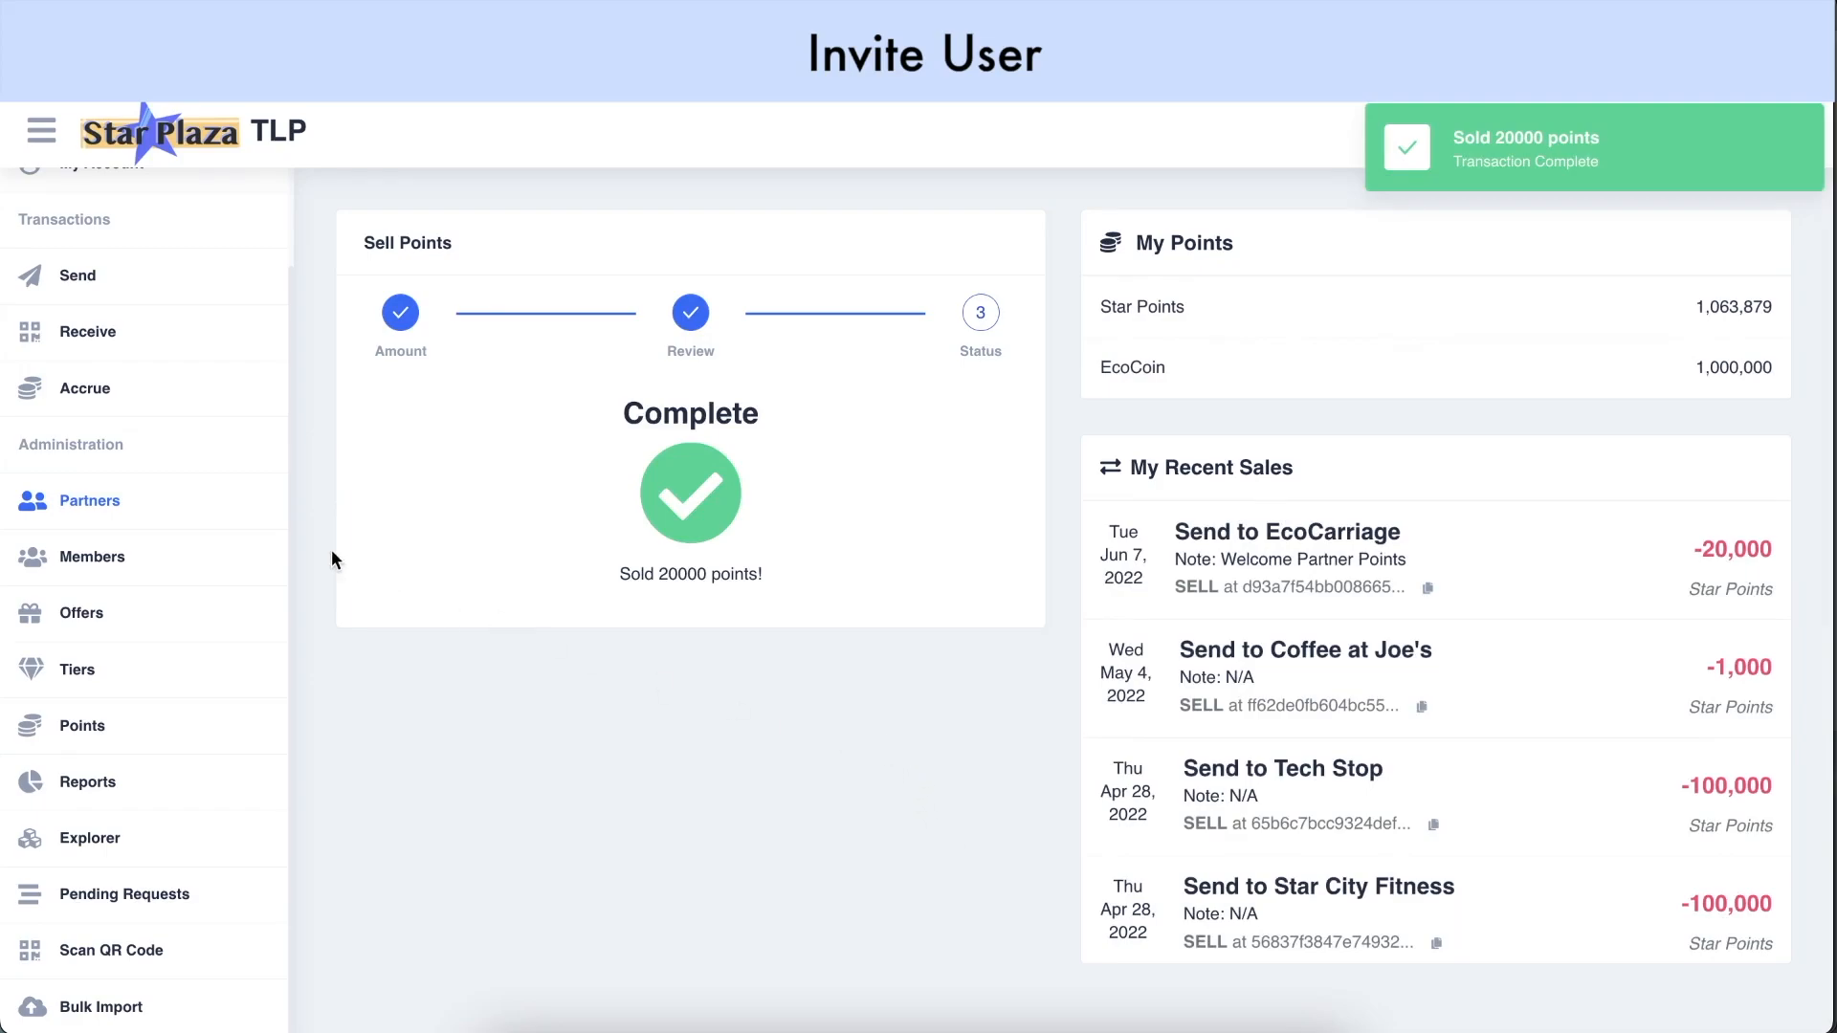
Reopen the EcoCarriage partner and start a new invite
{"action": "left_click", "coordinate": [220, 518]}
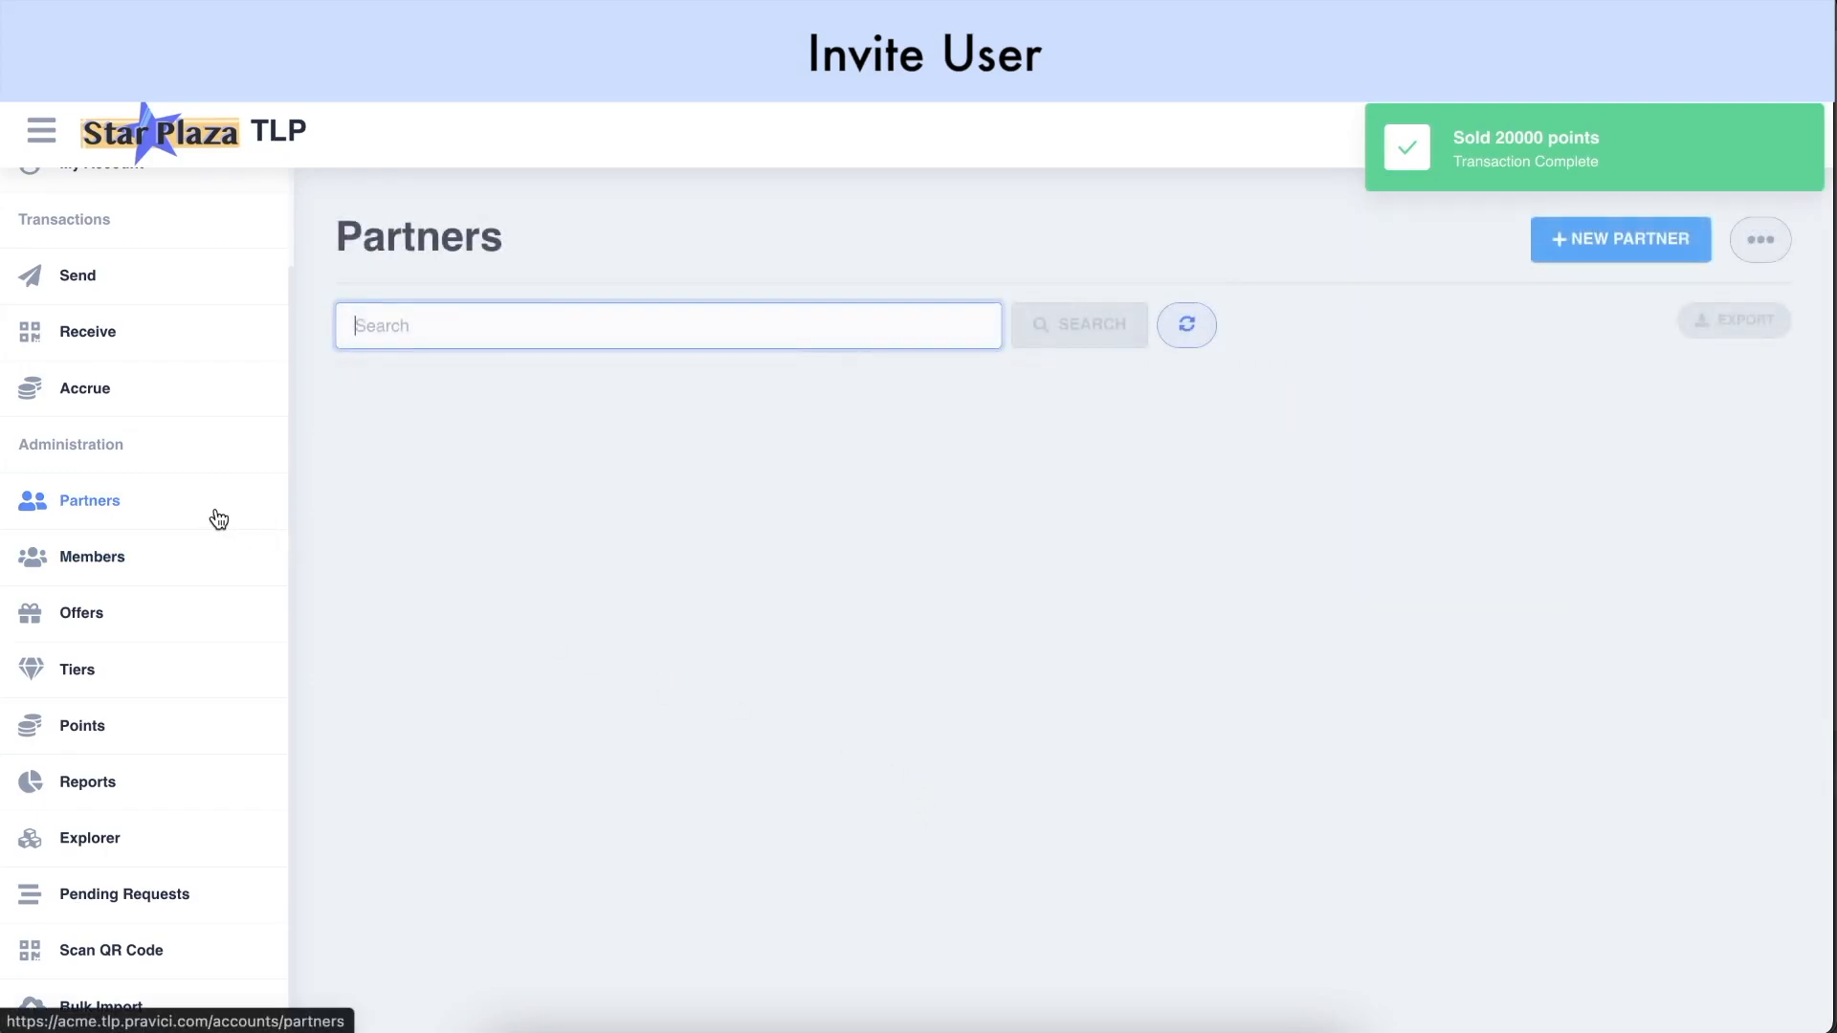
{"action": "left_click", "coordinate": [1567, 166]}
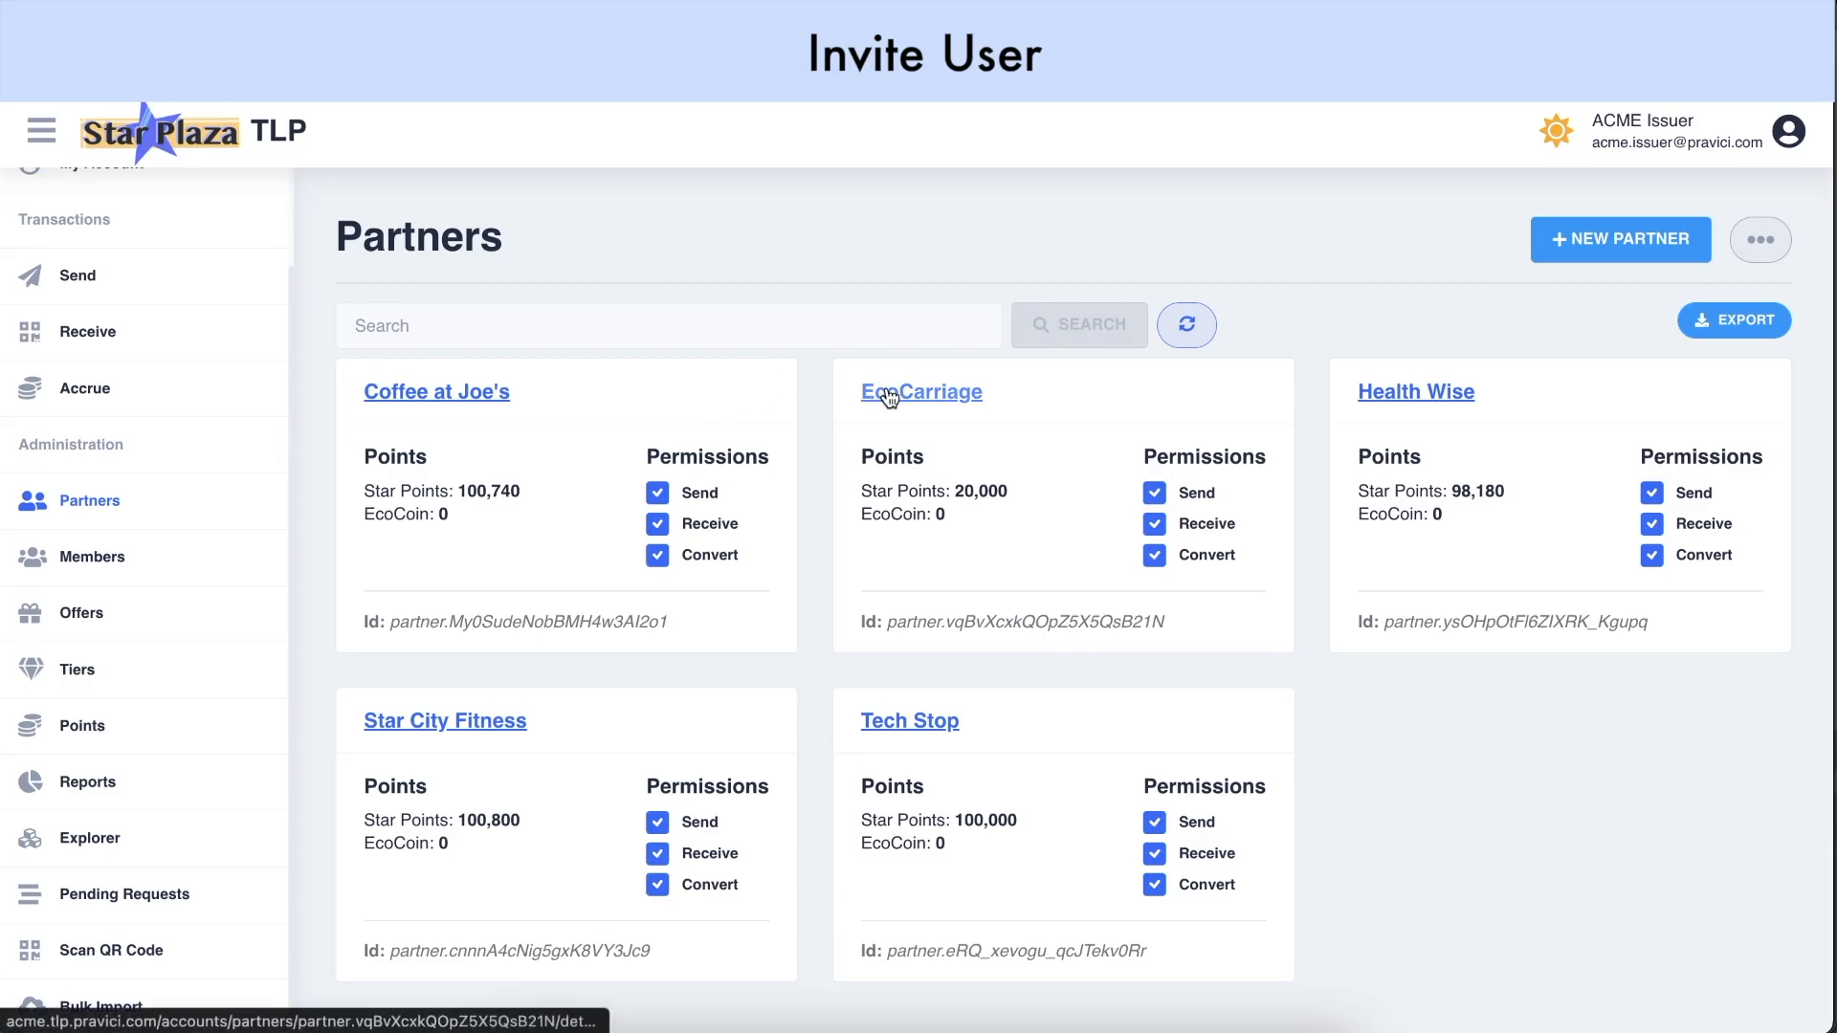
{"action": "left_click", "coordinate": [951, 393]}
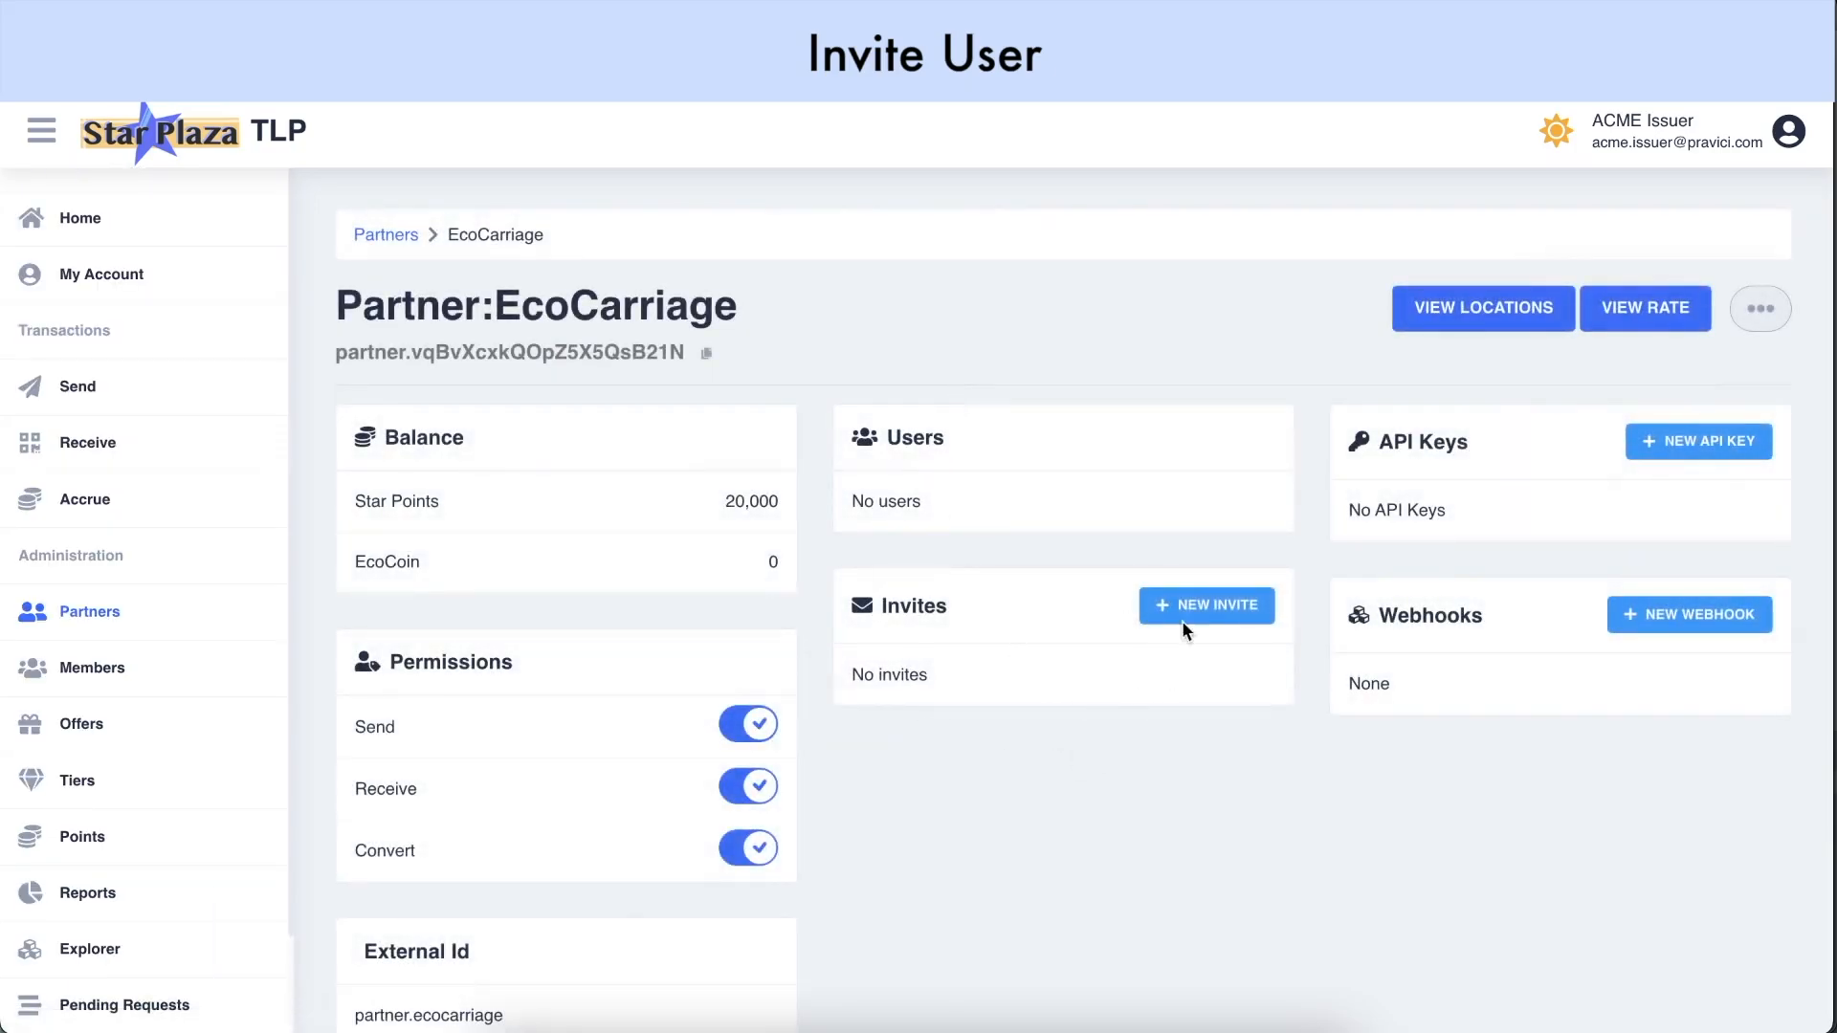
{"action": "left_click", "coordinate": [1220, 612]}
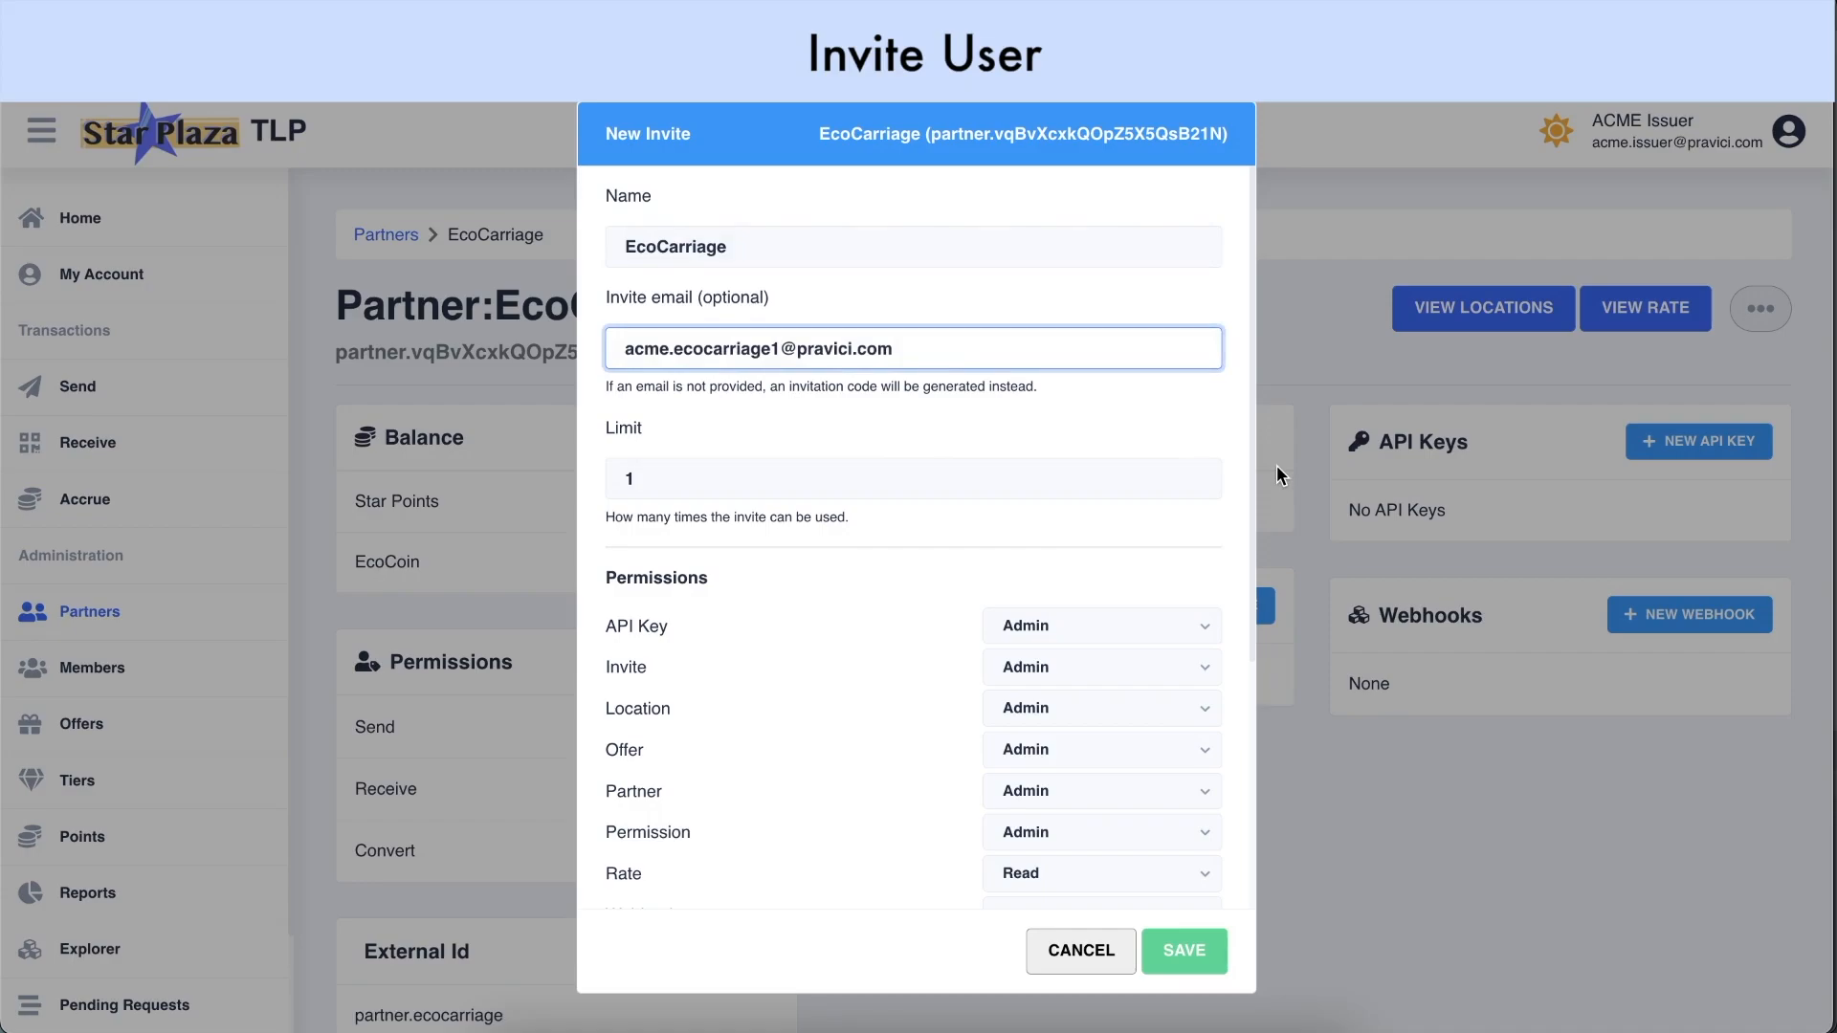
Keep the invite usage limit at 1, review permissions, save, and copy the invite code
{"action": "double_click", "coordinate": [1196, 470]}
{"action": "double_click", "coordinate": [1196, 470]}
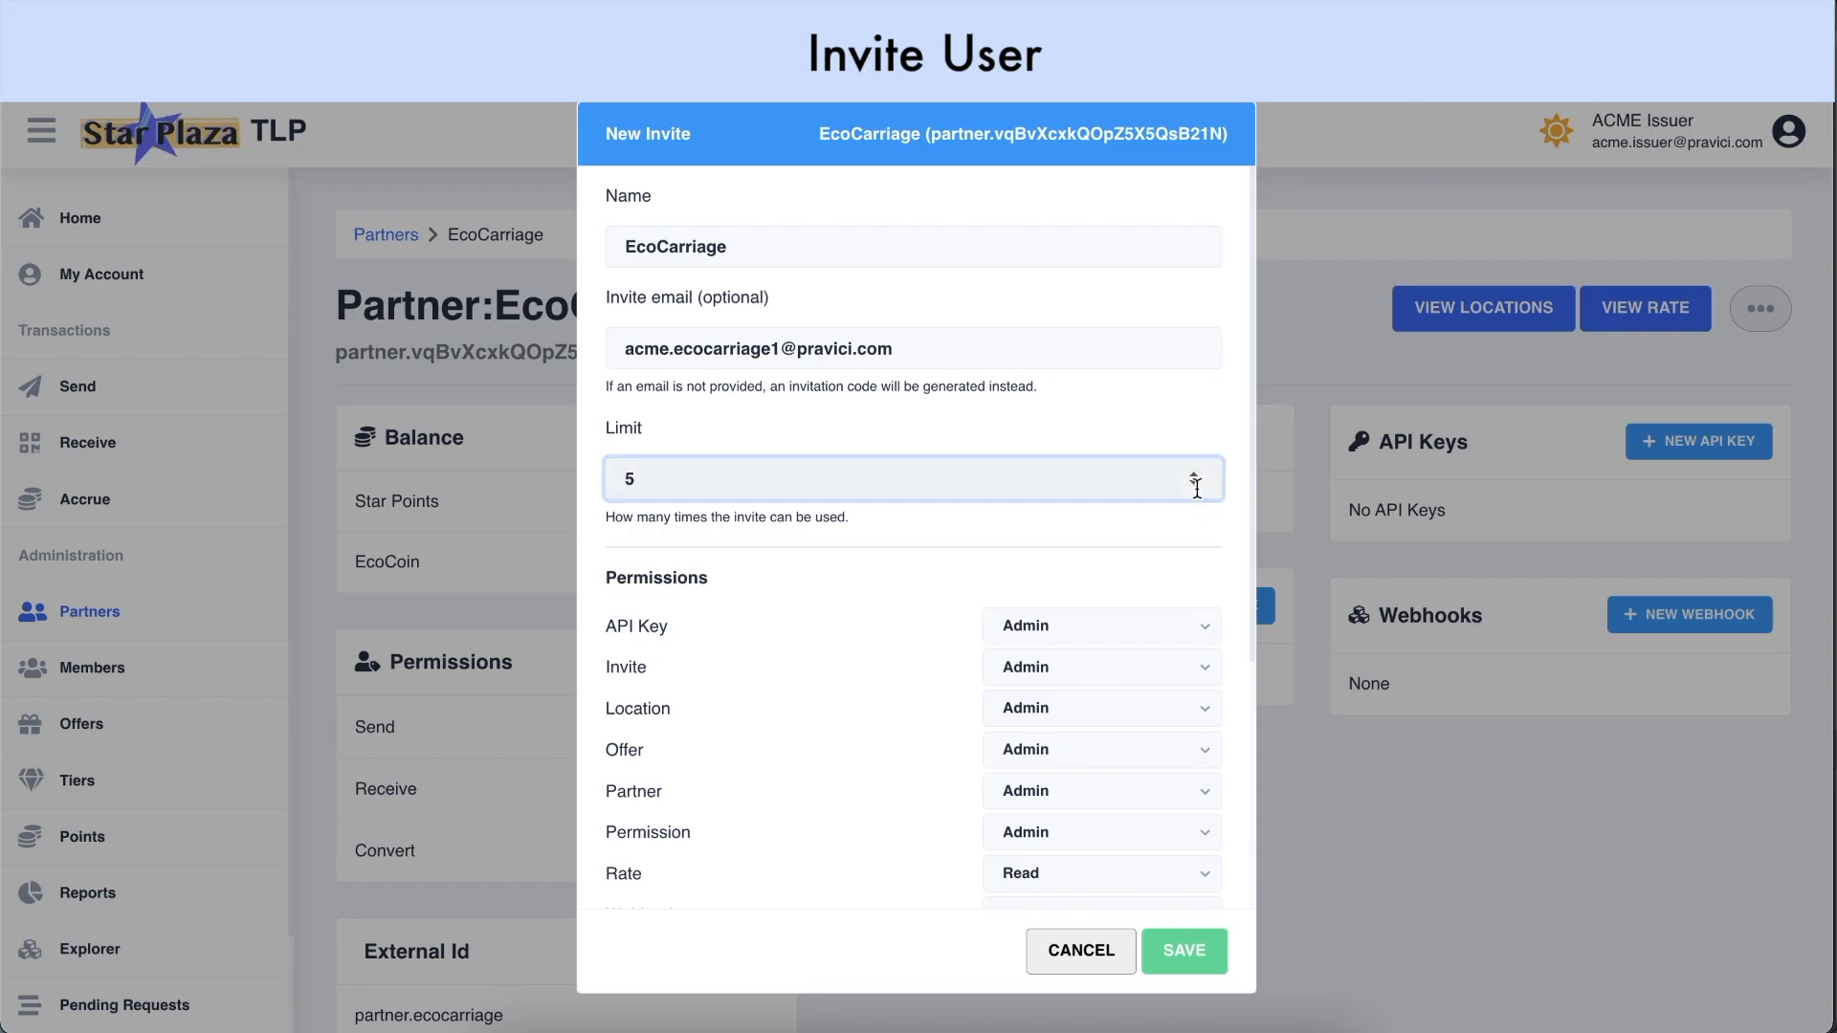
{"action": "left_click", "coordinate": [1196, 484]}
{"action": "triple_click", "coordinate": [1196, 484]}
{"action": "scroll", "coordinate": [904, 628], "scroll_direction": "down", "scroll_amount": 1}
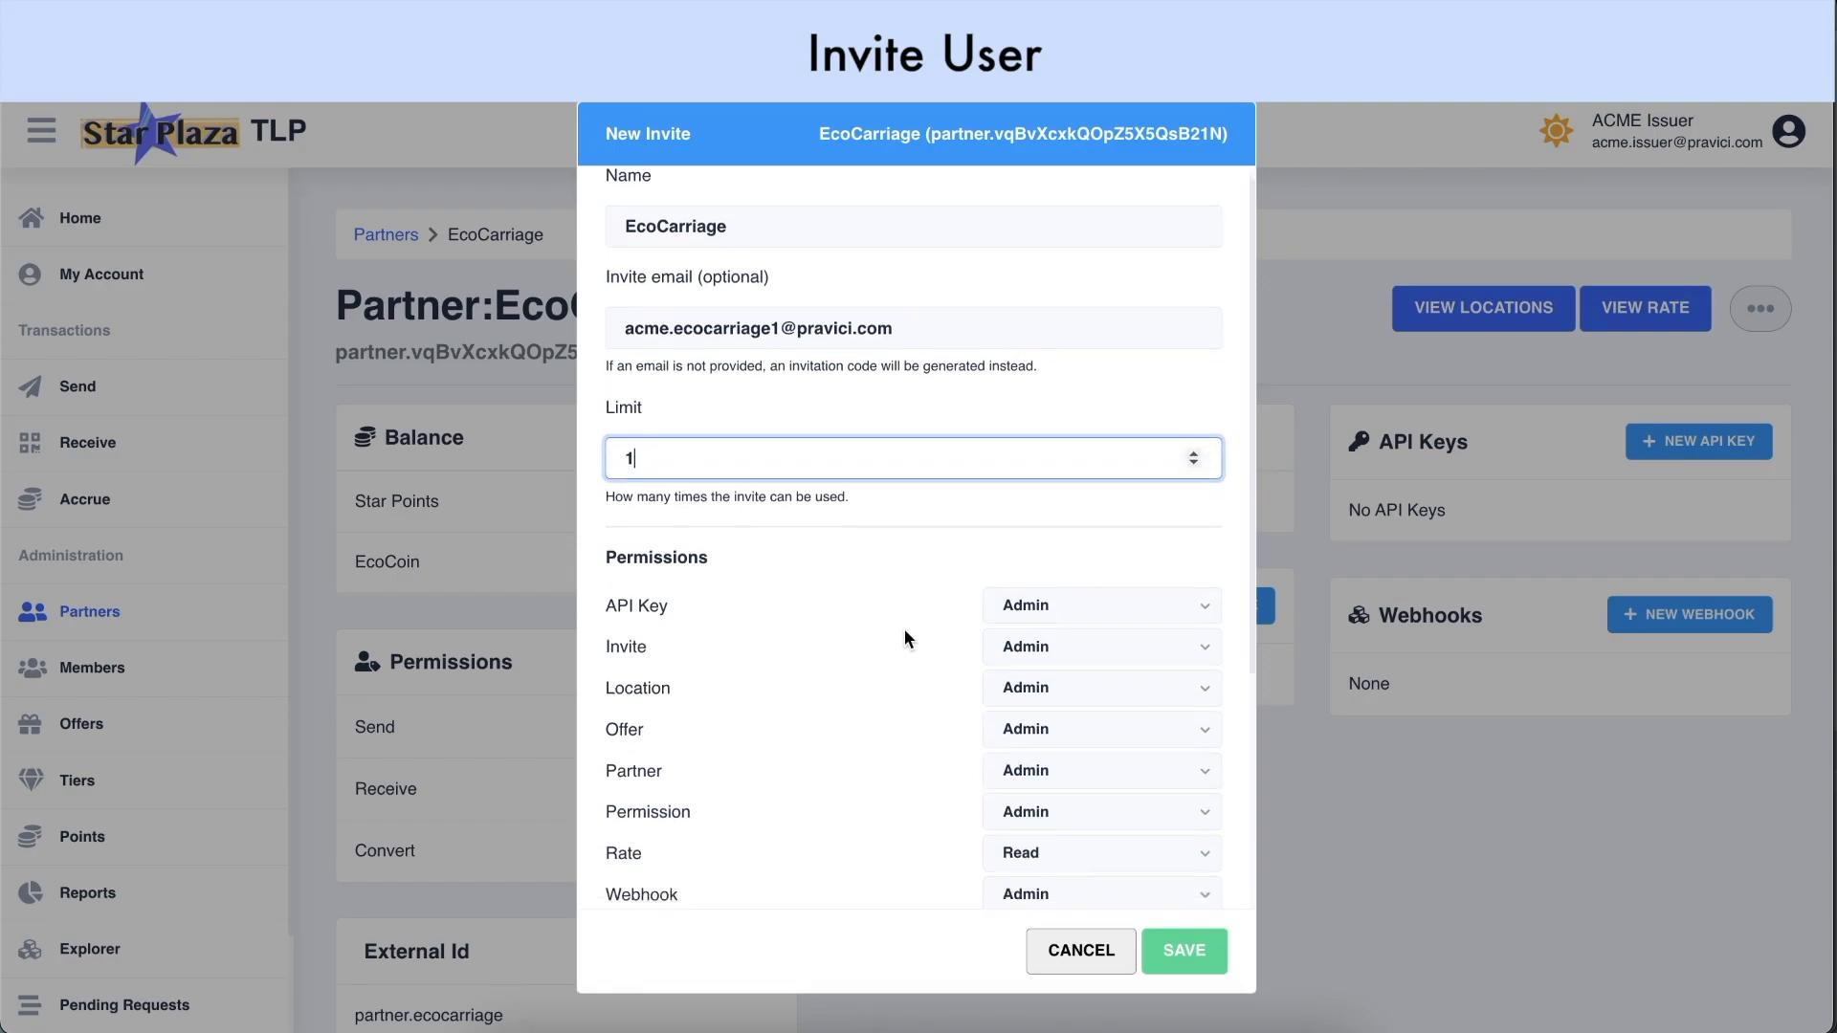
{"action": "scroll", "coordinate": [901, 631], "scroll_direction": "down", "scroll_amount": 5}
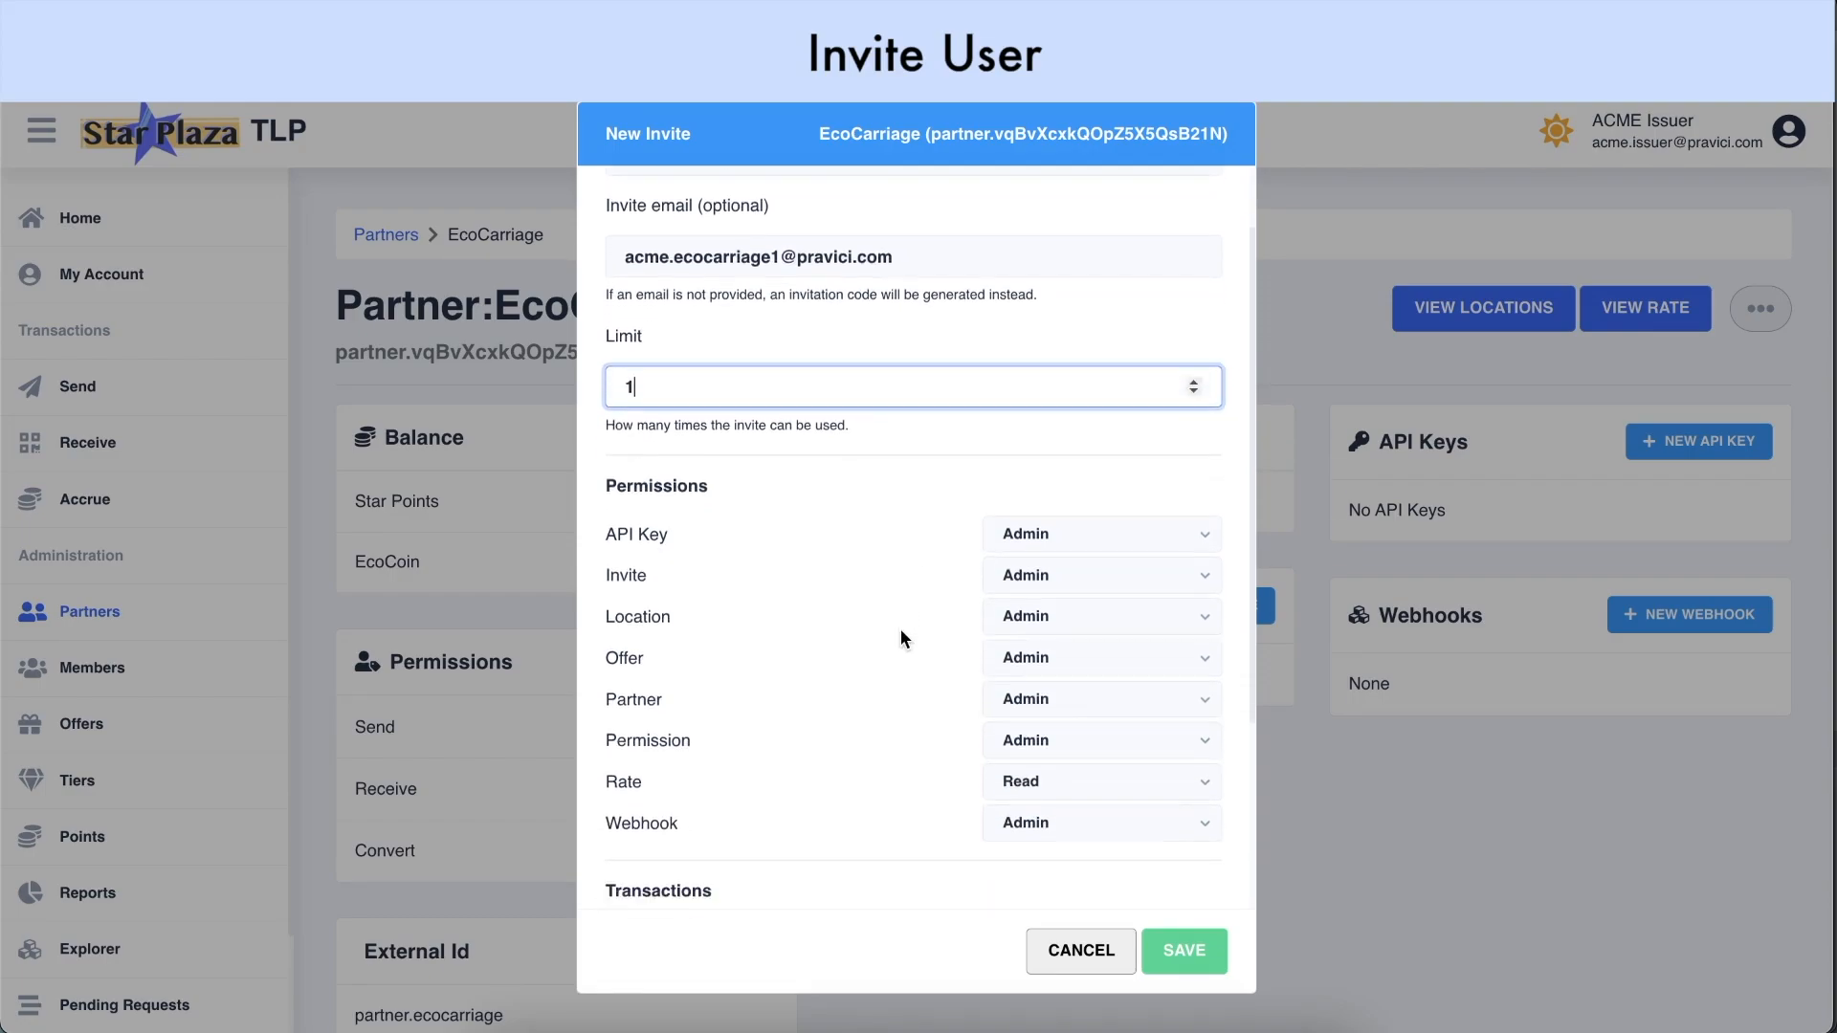
{"action": "scroll", "coordinate": [900, 628], "scroll_direction": "down", "scroll_amount": 1}
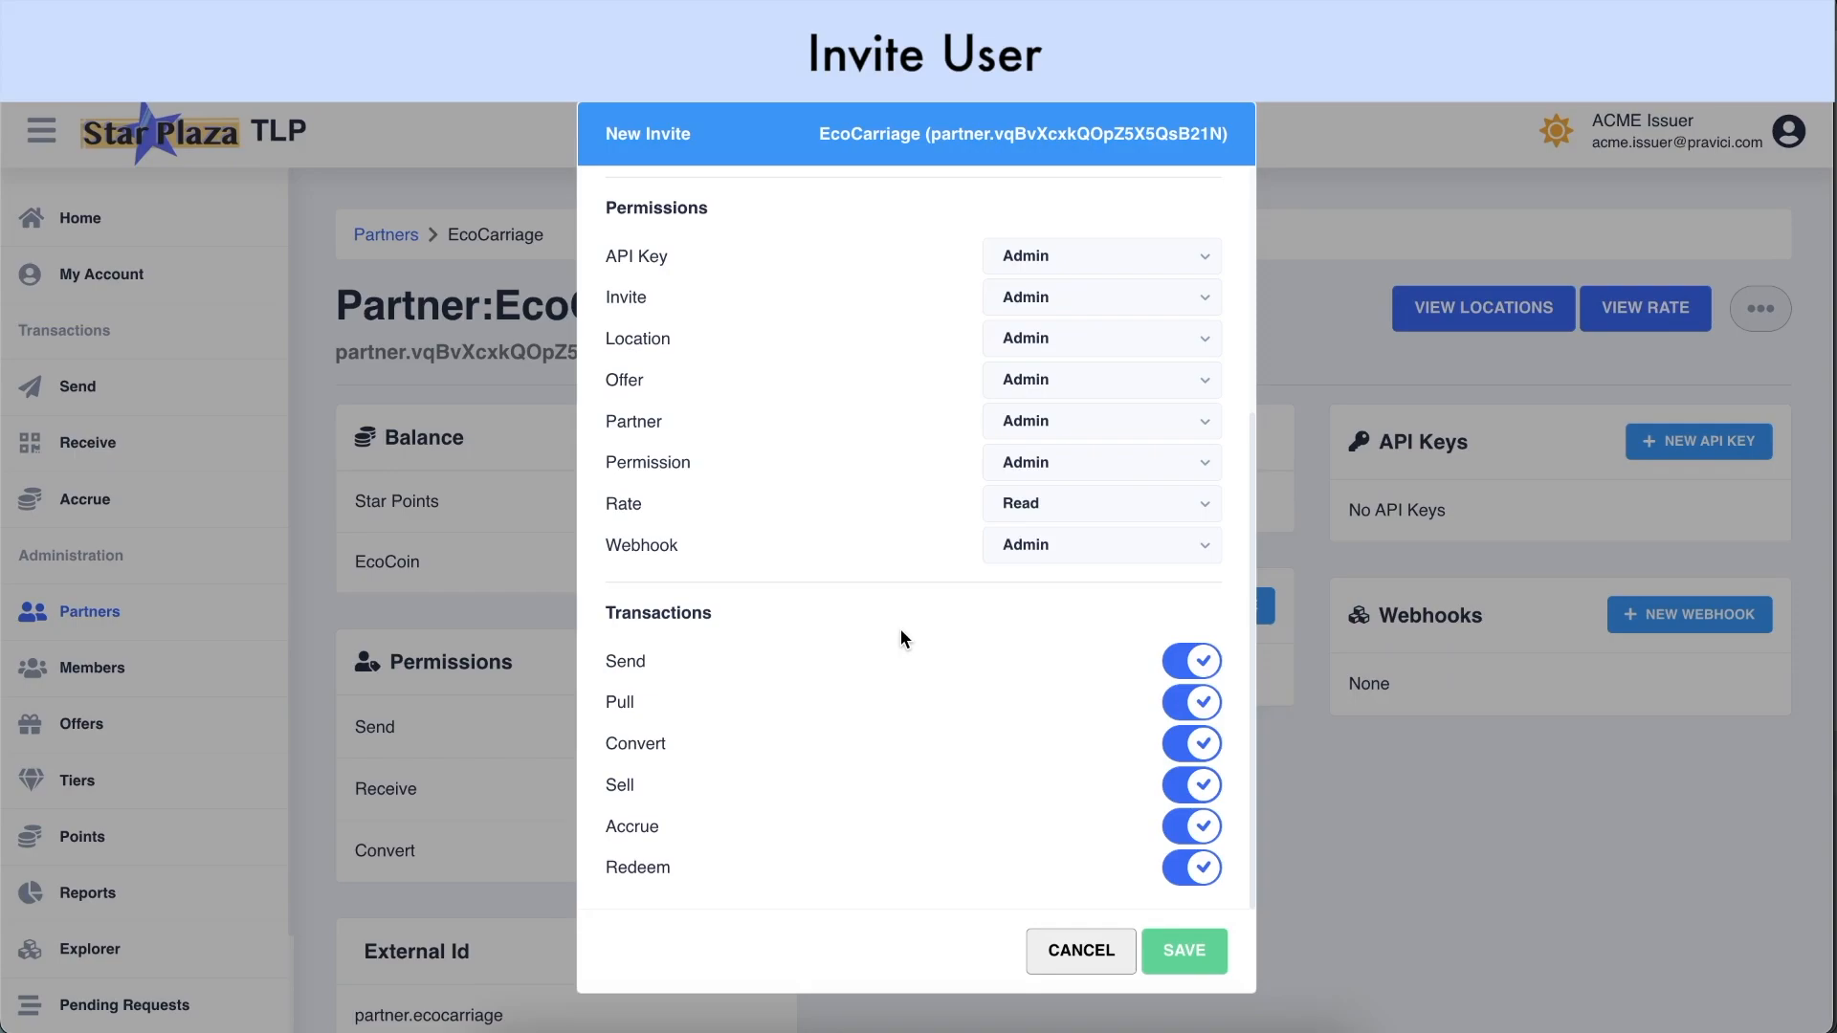
{"action": "left_click", "coordinate": [1171, 948]}
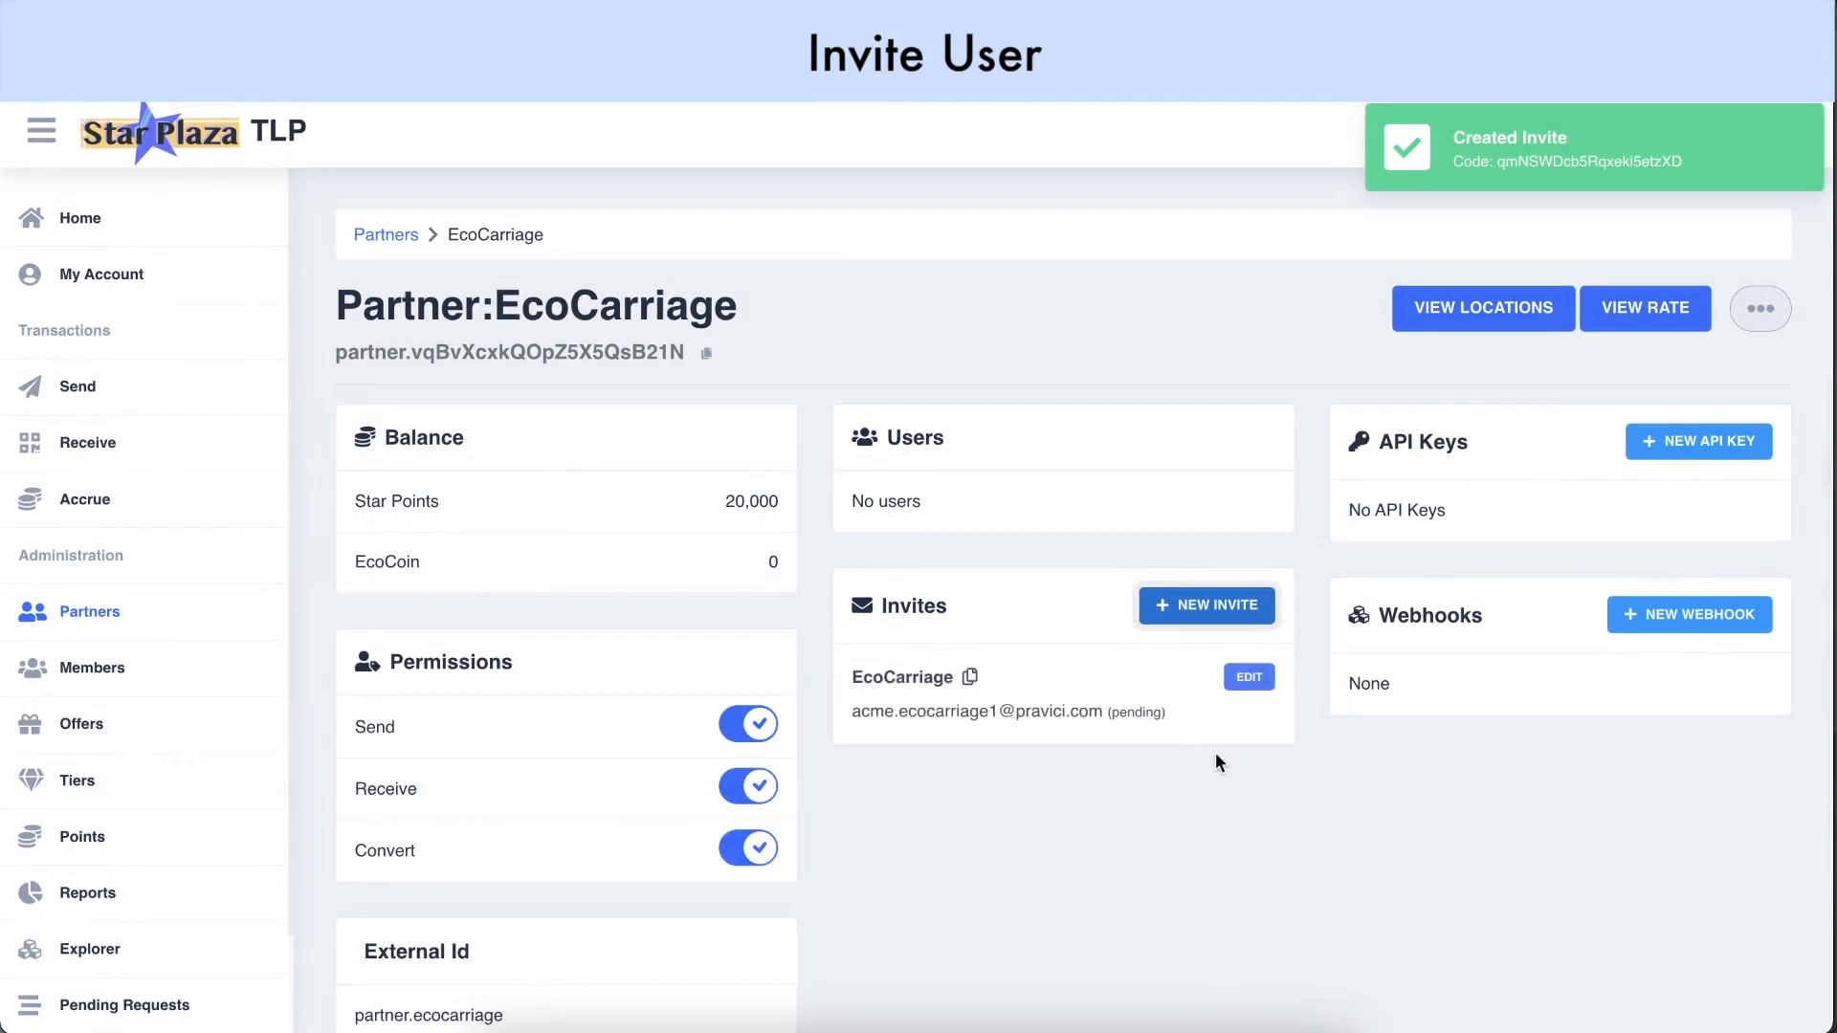
{"action": "left_click", "coordinate": [970, 680]}
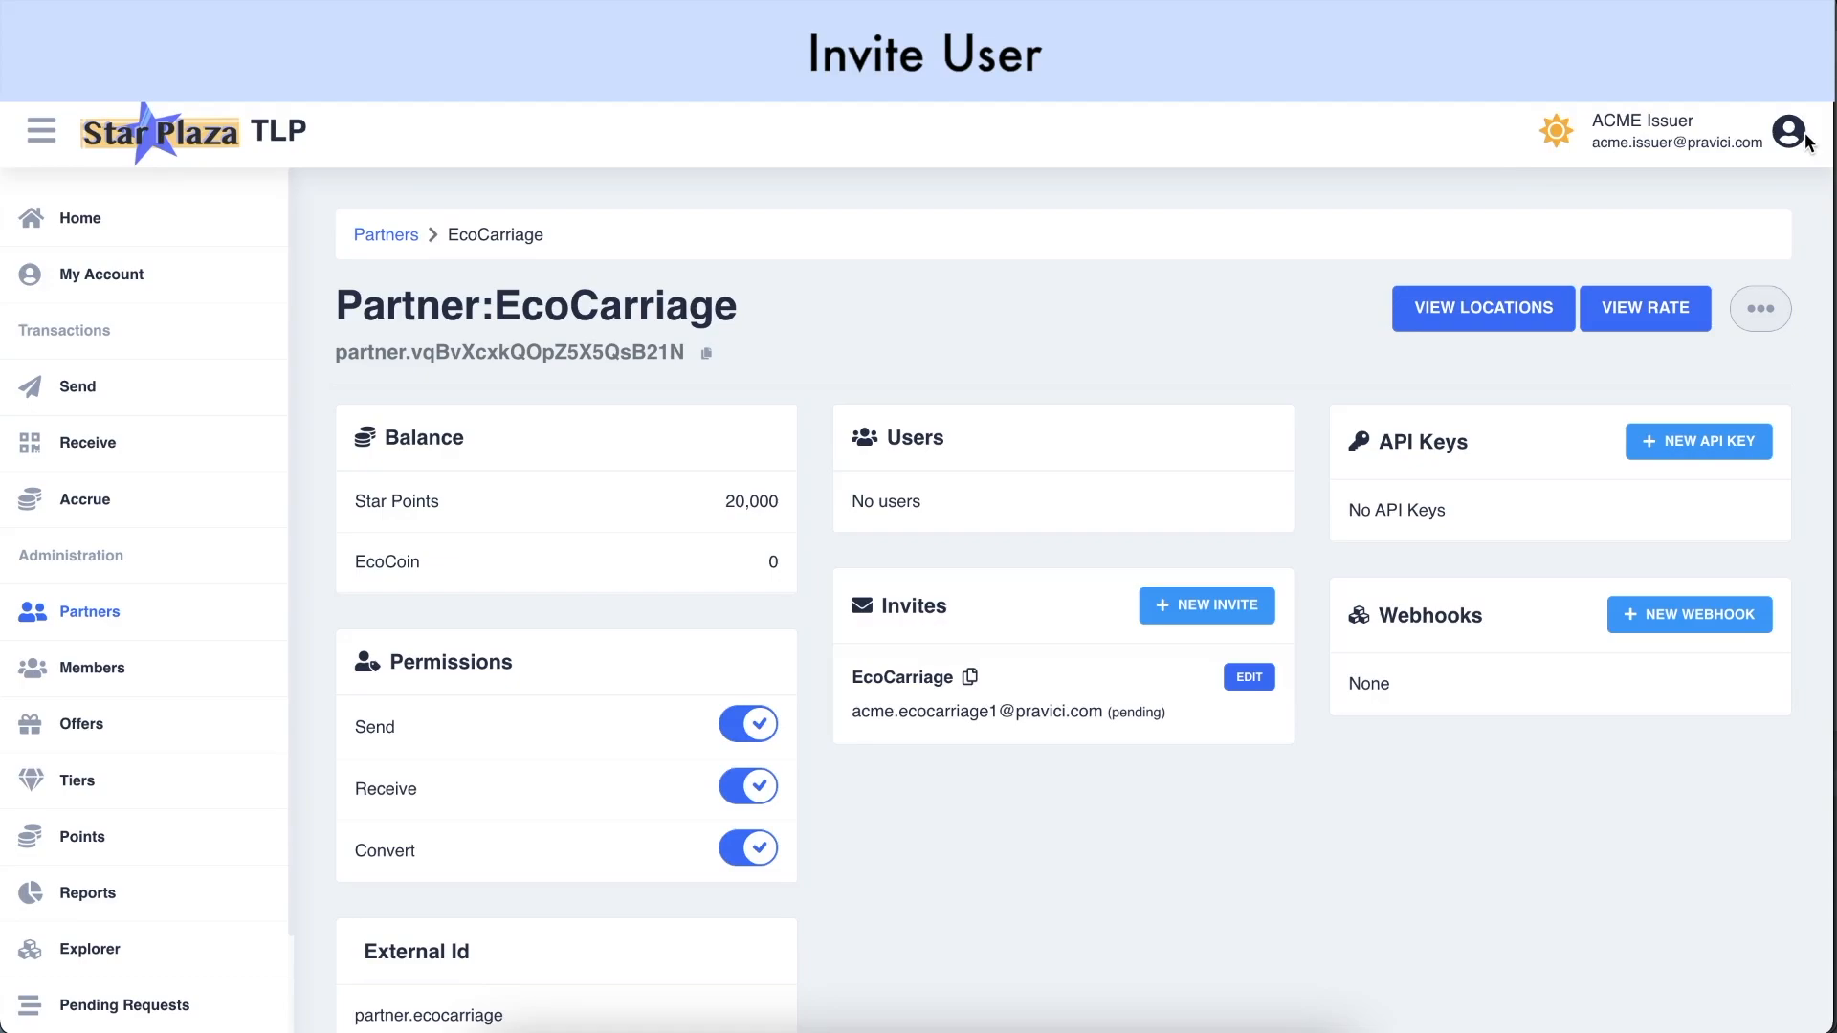
Sign out and register 'EcoCarriage Partner Admin' with the partner admin's e-mail and a password
{"action": "left_click", "coordinate": [1791, 136]}
{"action": "left_click", "coordinate": [1704, 371]}
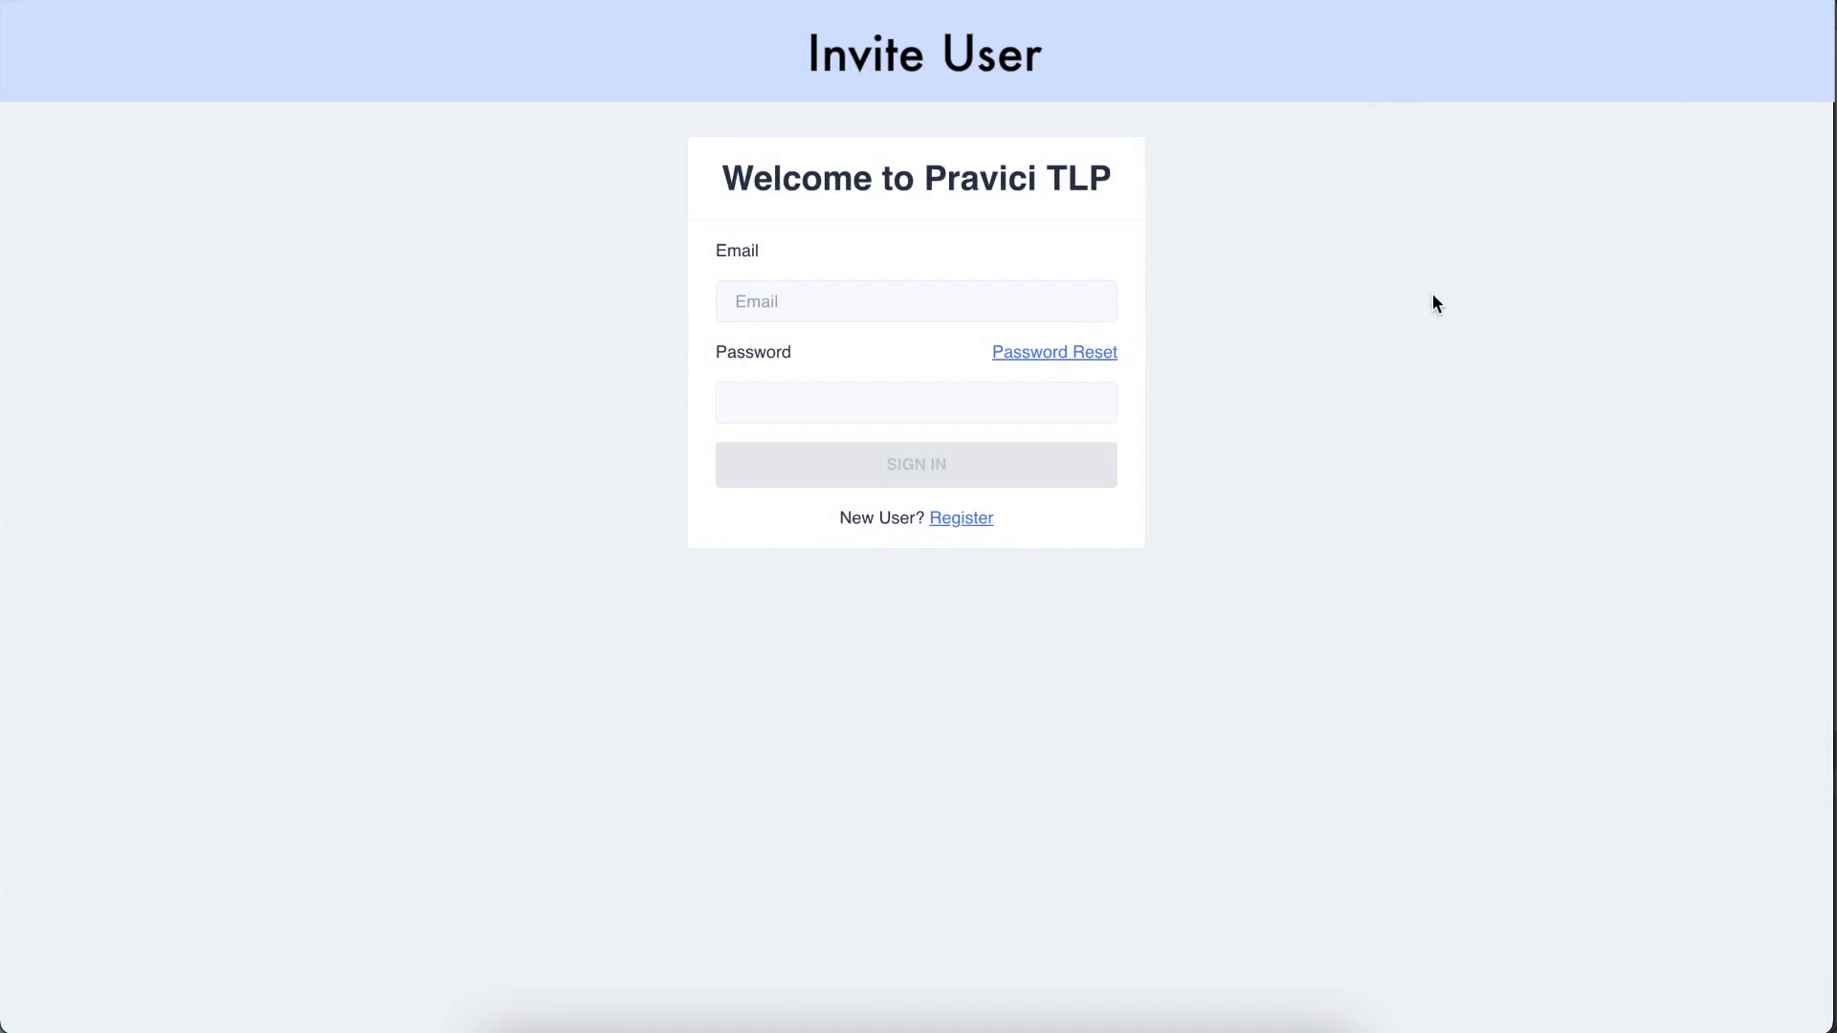
{"action": "left_click", "coordinate": [969, 527]}
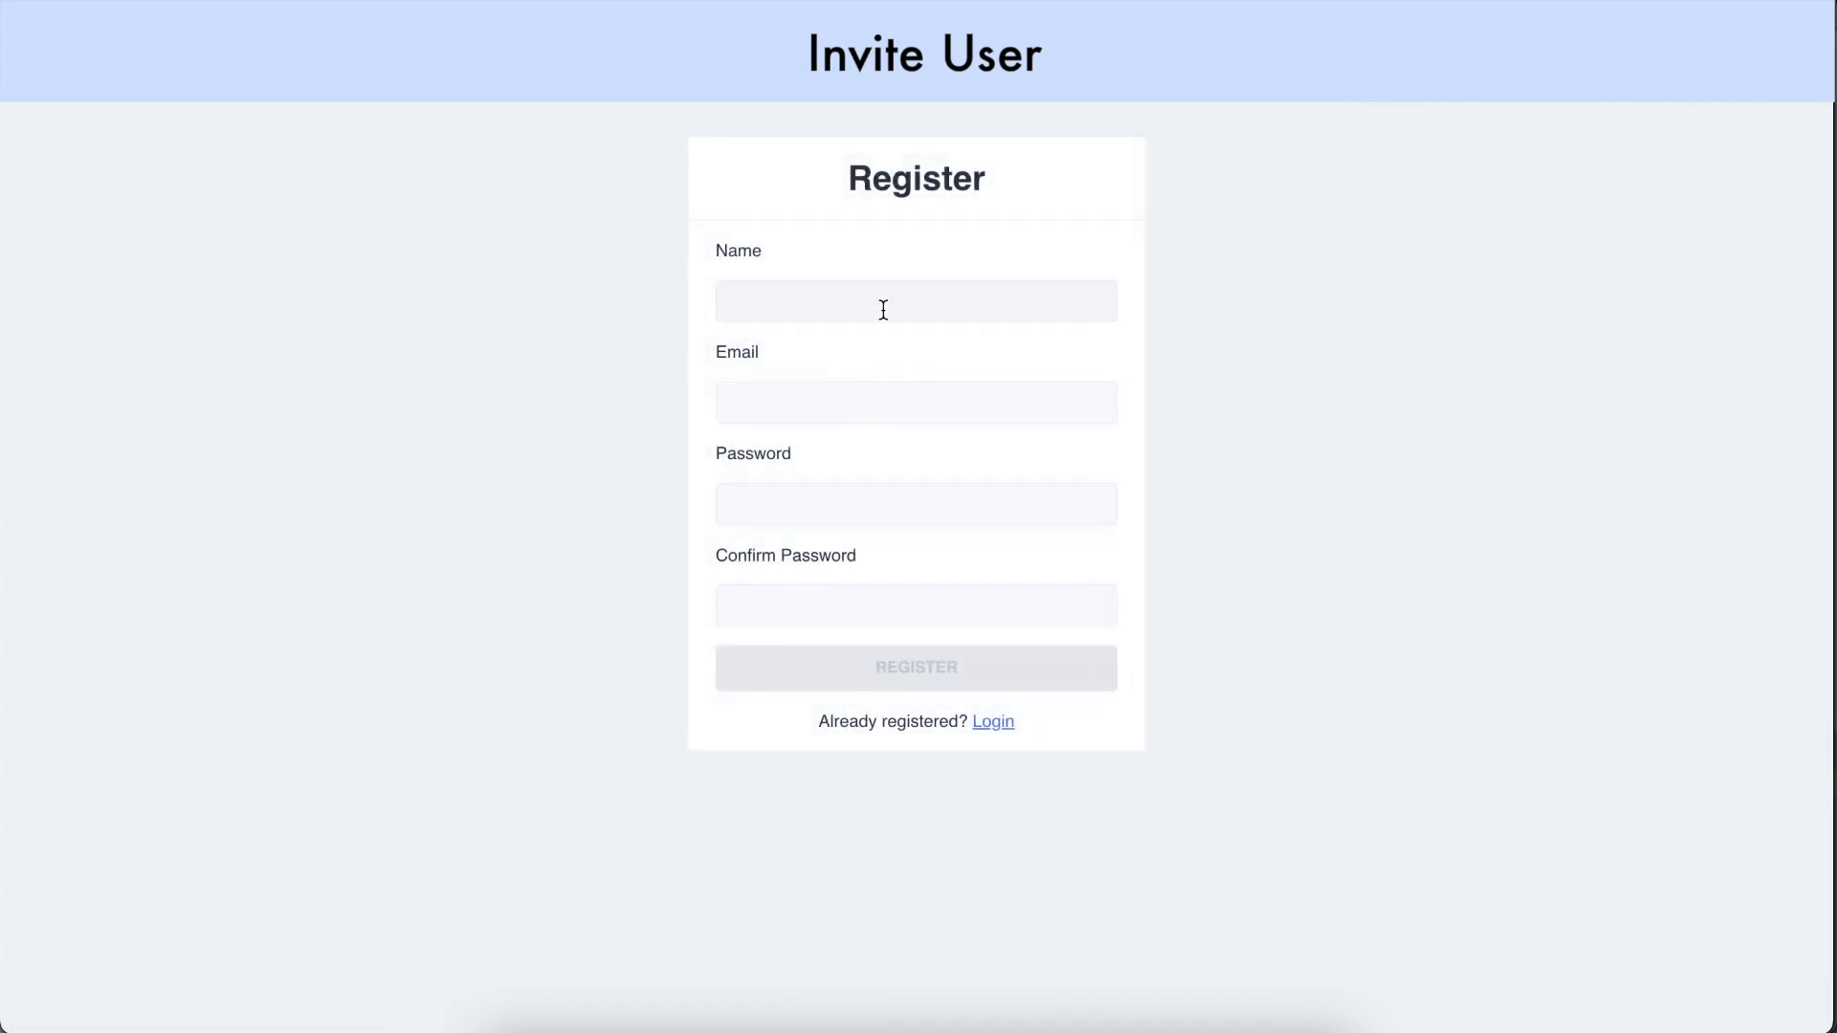
{"action": "left_click", "coordinate": [883, 309]}
{"action": "type", "text": "EcoCarriage Partner Admin"}
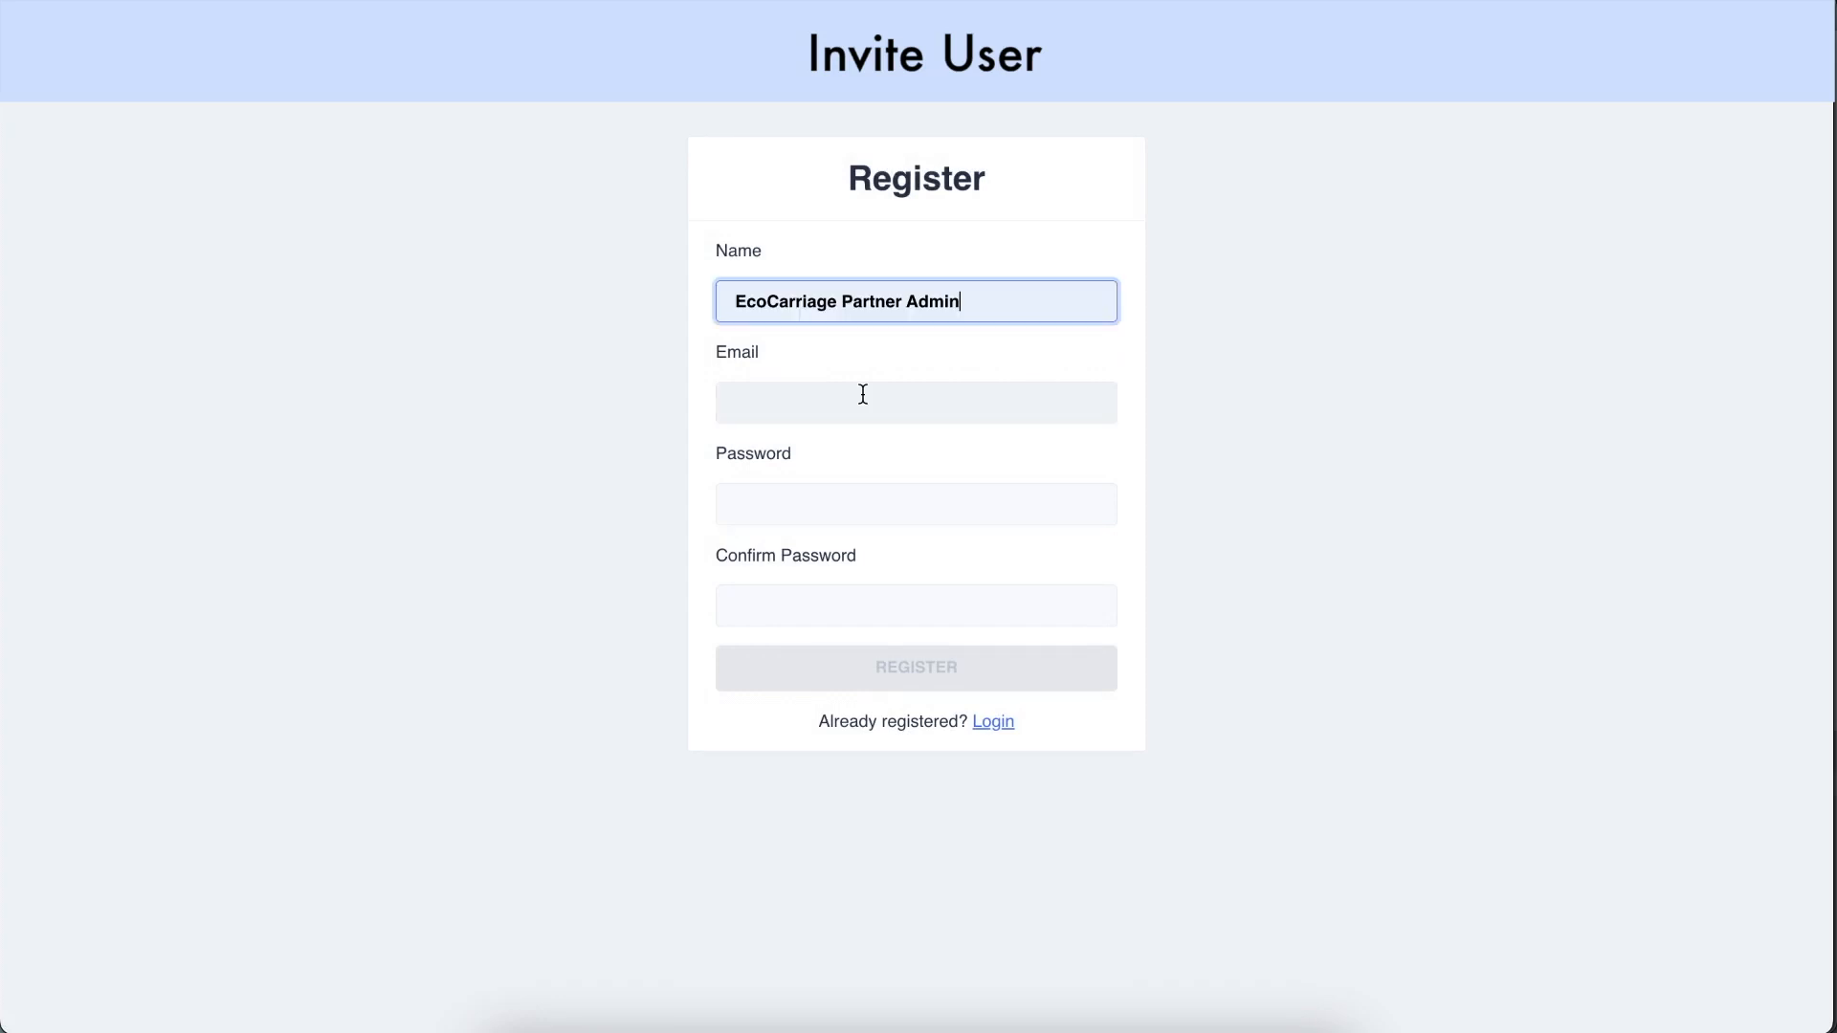
{"action": "left_click", "coordinate": [863, 395]}
{"action": "left_click", "coordinate": [960, 513]}
{"action": "type", "text": "•••••••••••"}
{"action": "key", "text": "Tab"}
{"action": "type", "text": "•••••••••••"}
{"action": "left_click", "coordinate": [978, 667]}
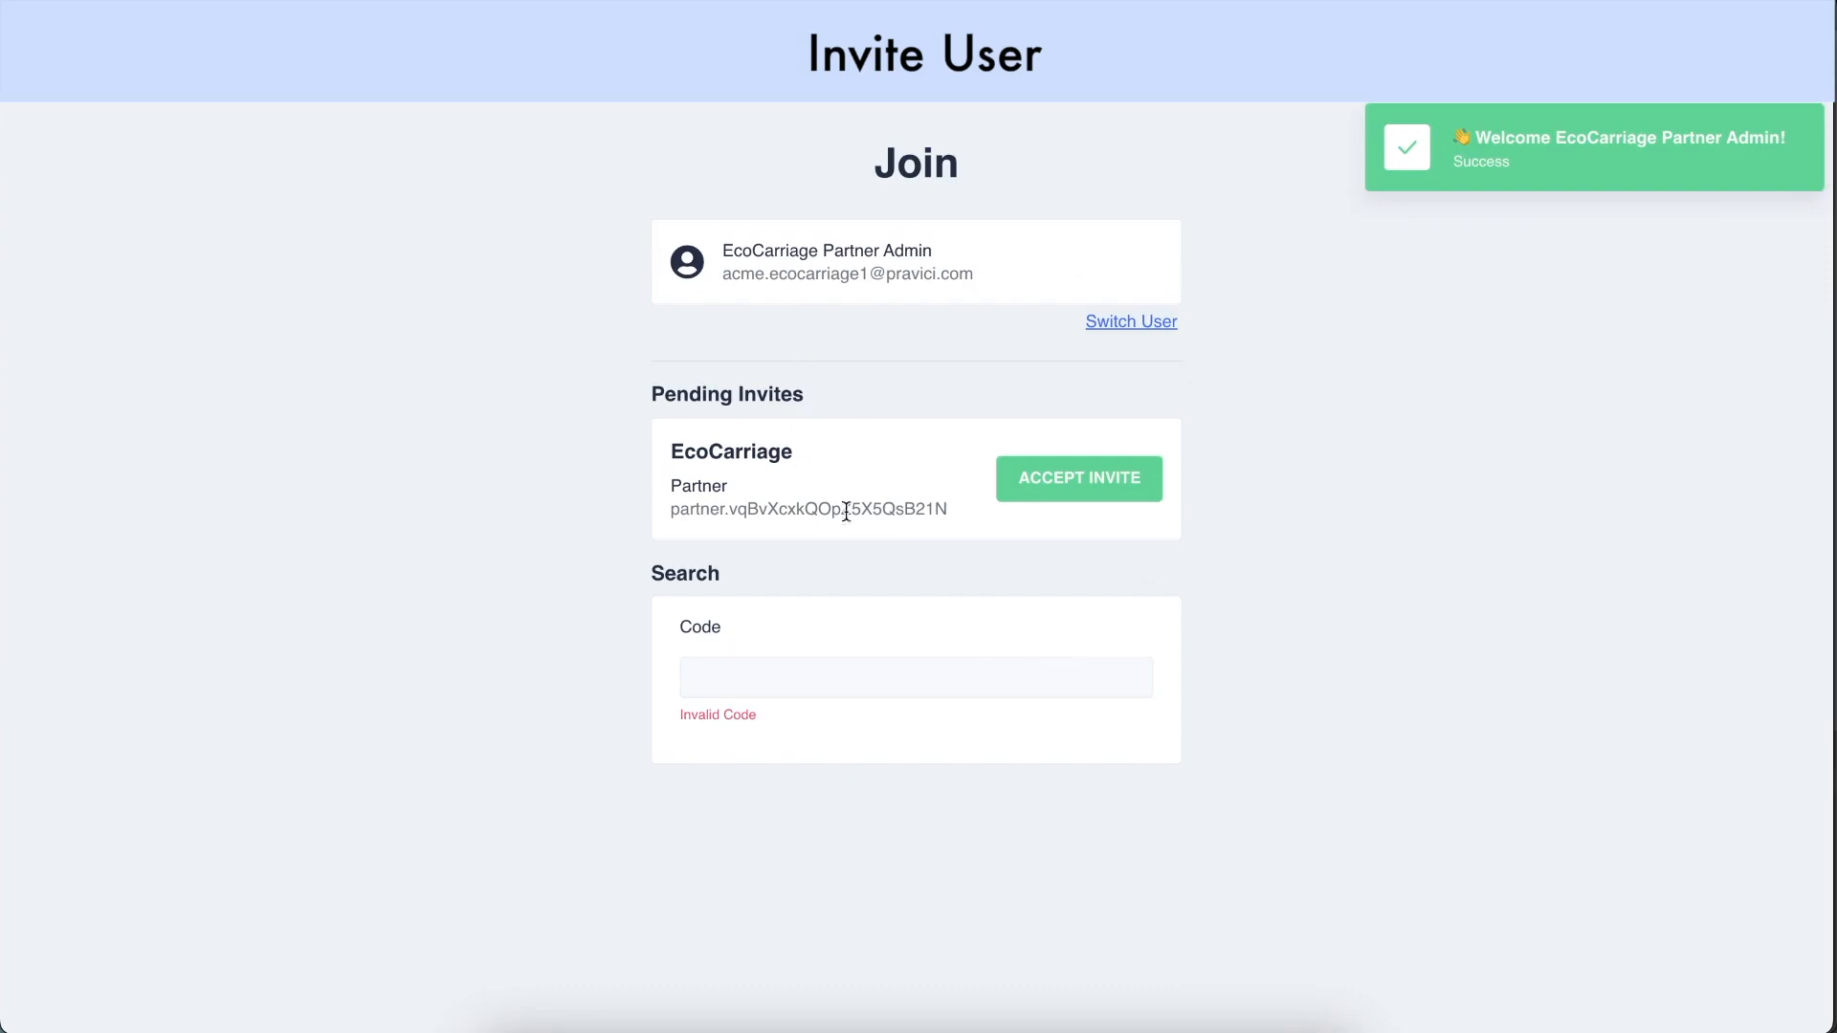
Paste the copied invite code so it shows as valid
{"action": "left_click", "coordinate": [889, 690]}
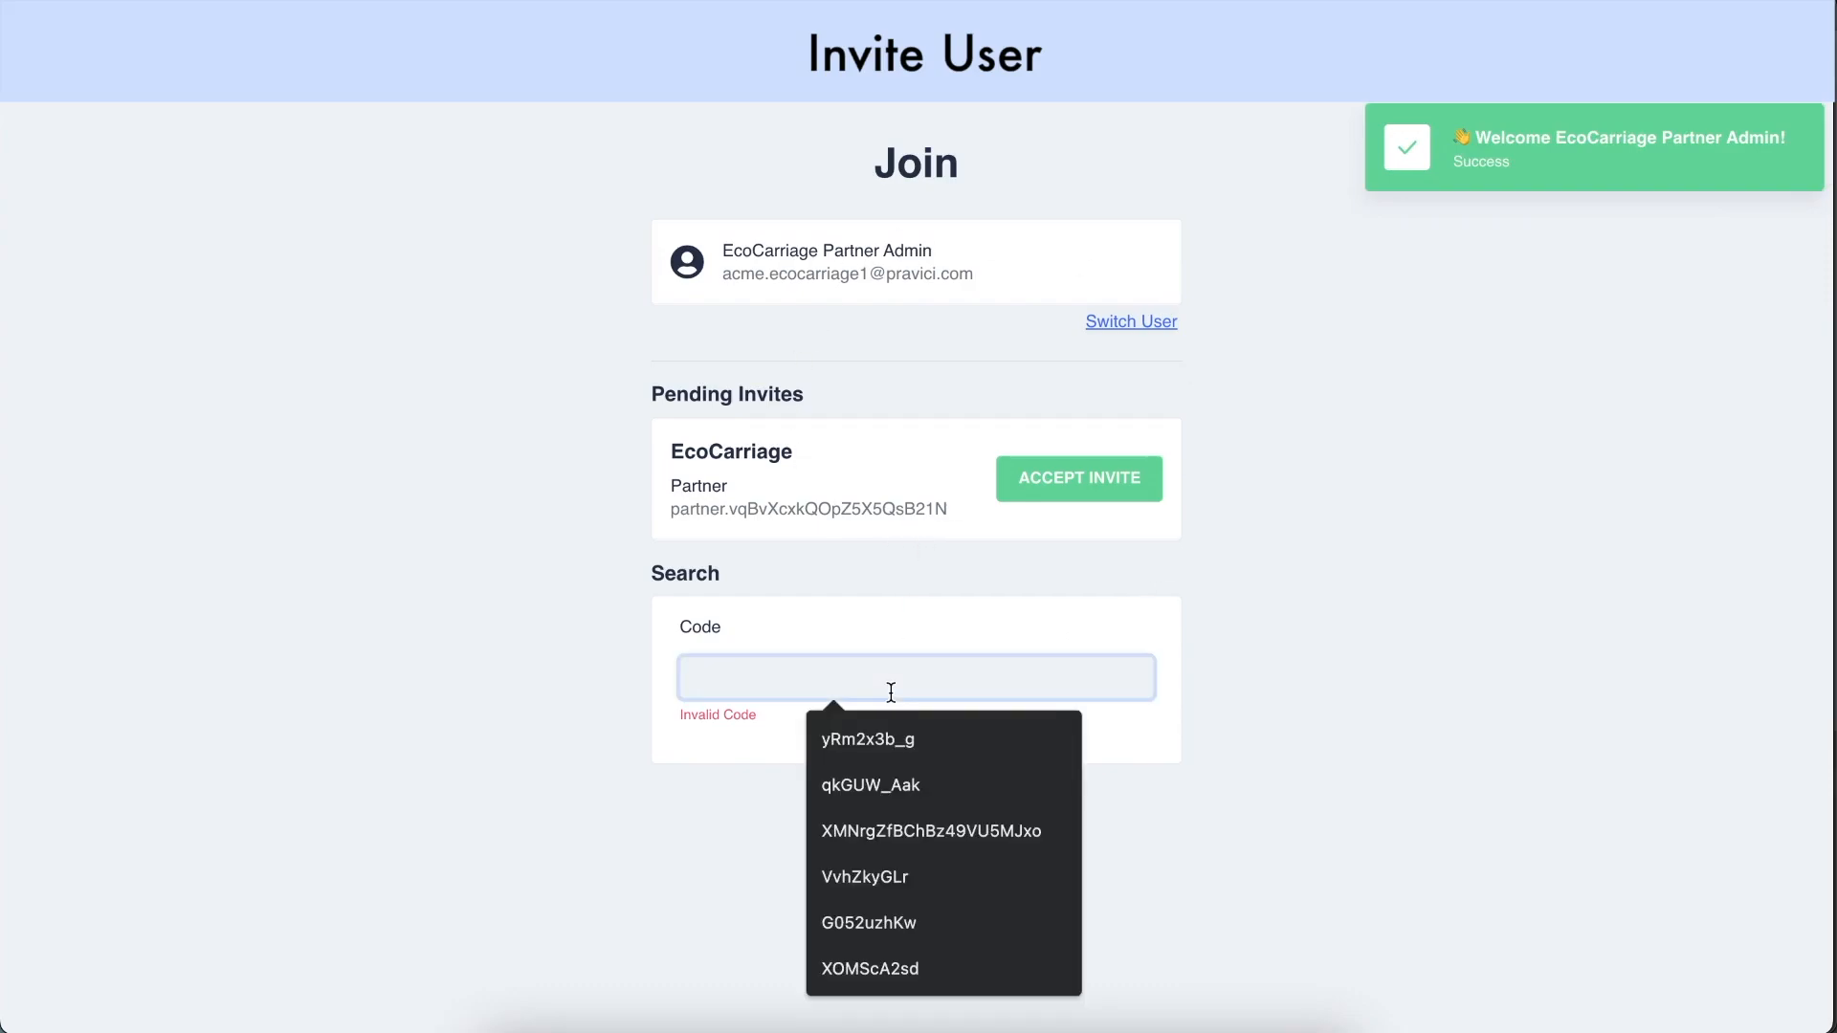
{"action": "left_click", "coordinate": [905, 920]}
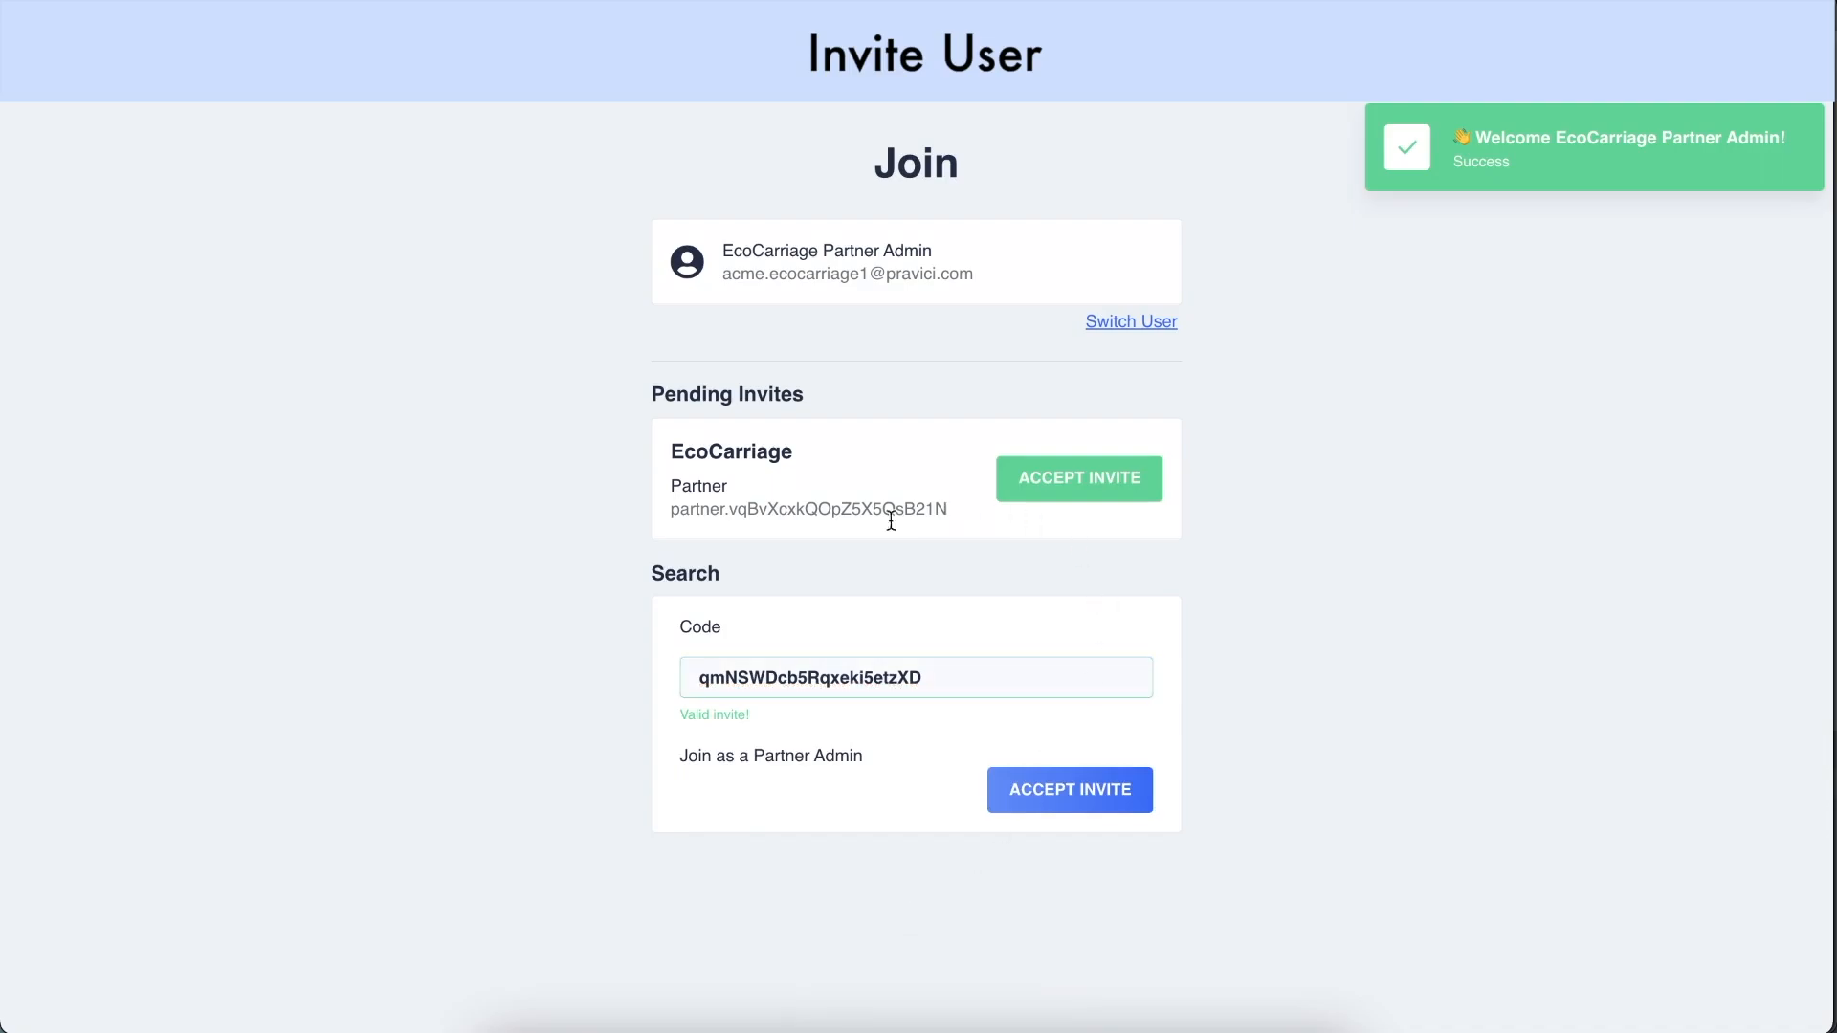
Accept the EcoCarriage invite and review the partner's account rates
{"action": "left_click", "coordinate": [1066, 476]}
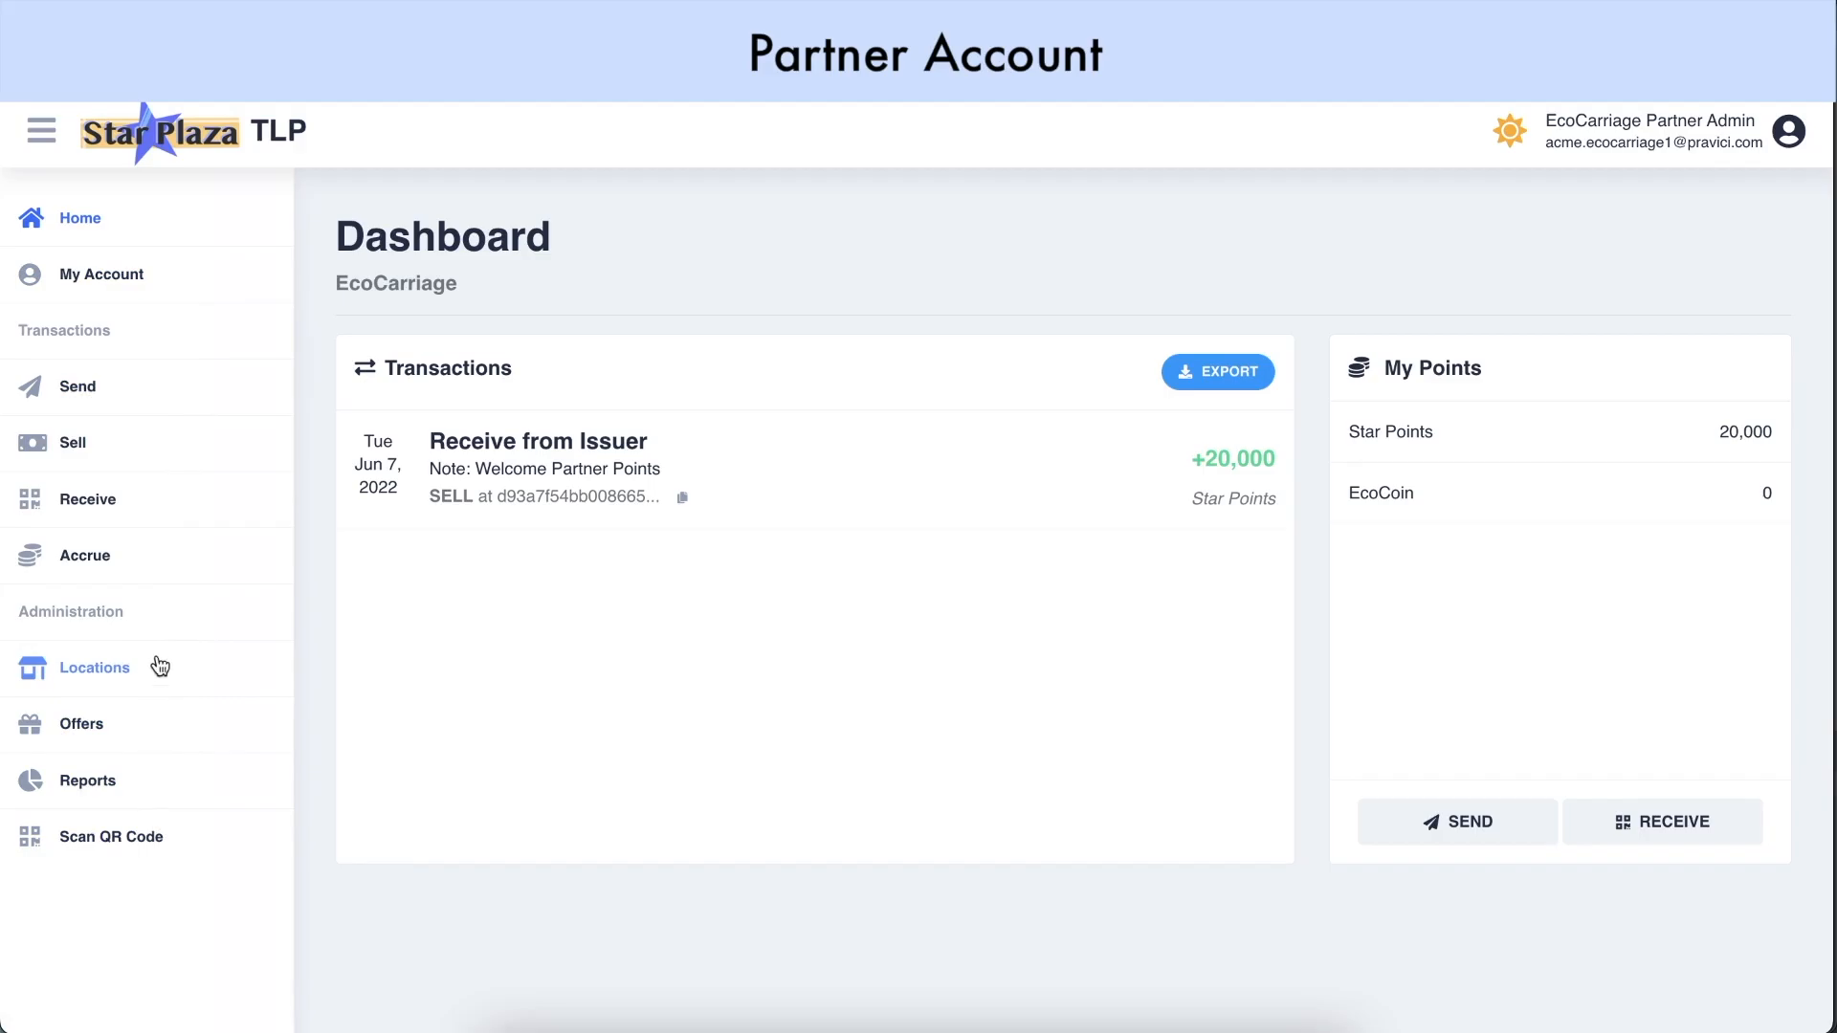
{"action": "left_click", "coordinate": [191, 291]}
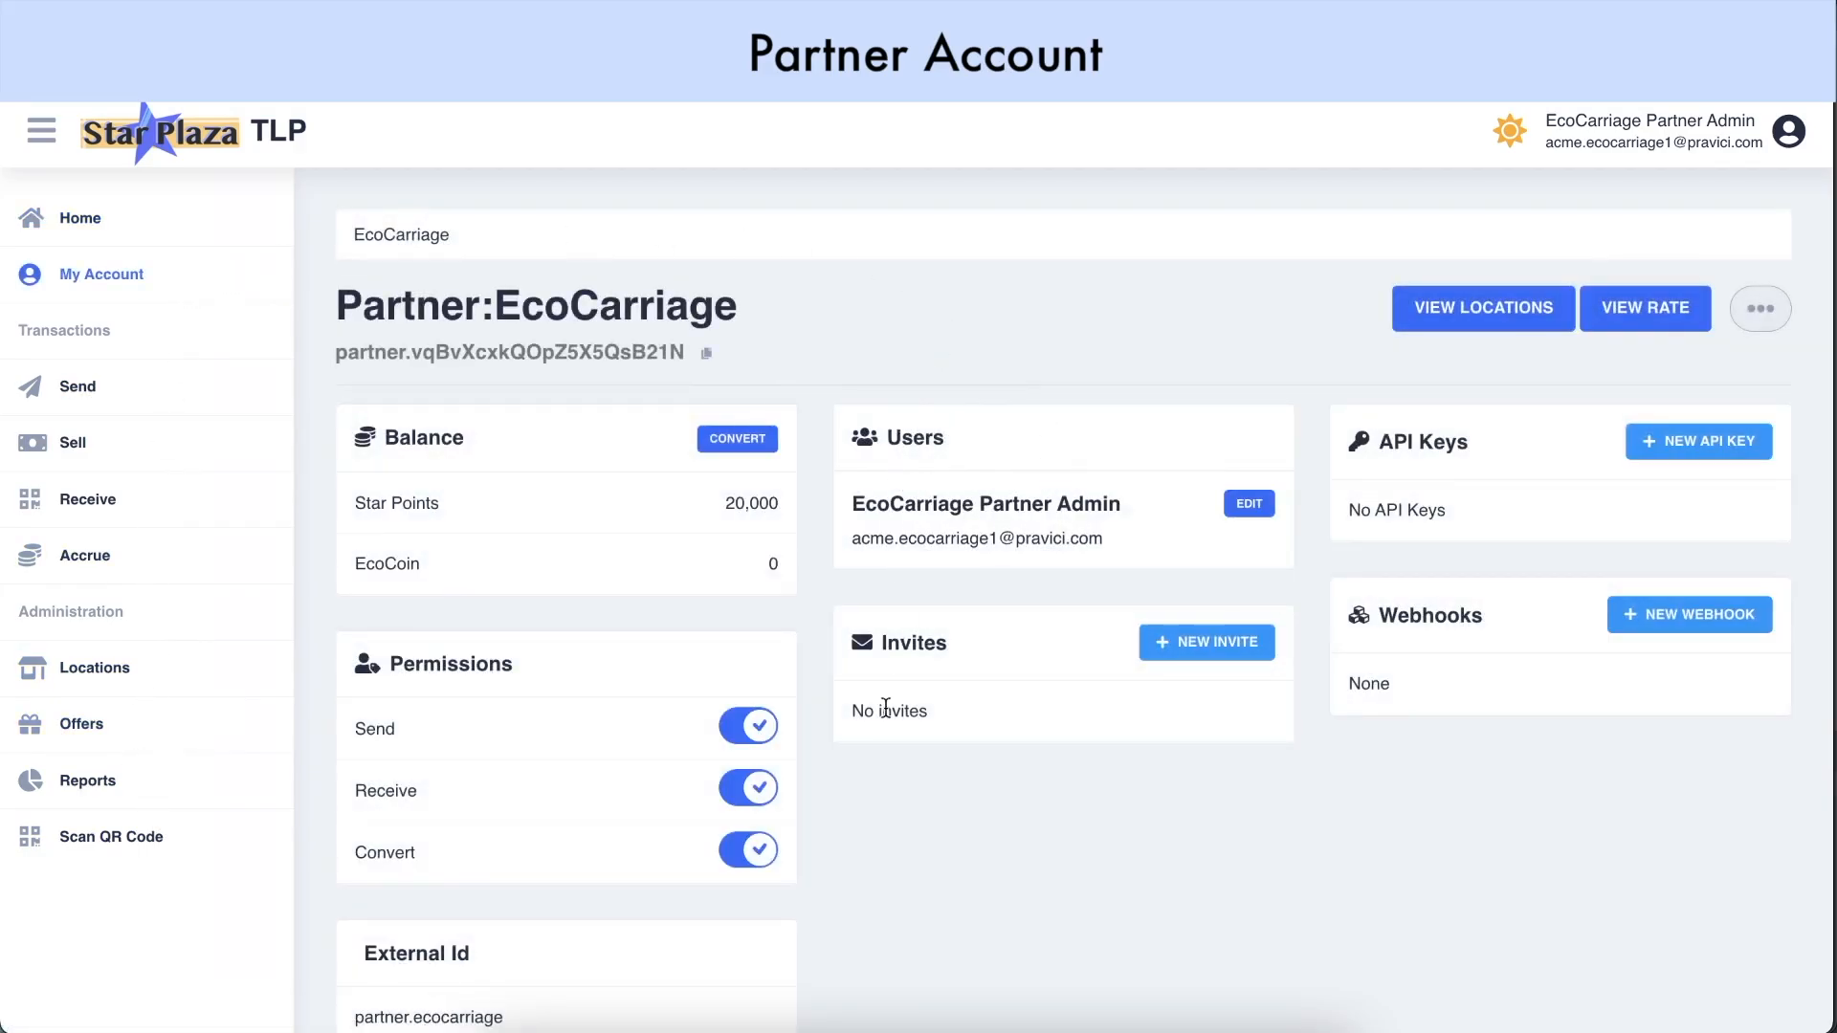
{"action": "scroll", "coordinate": [1036, 749], "scroll_direction": "down", "scroll_amount": 1}
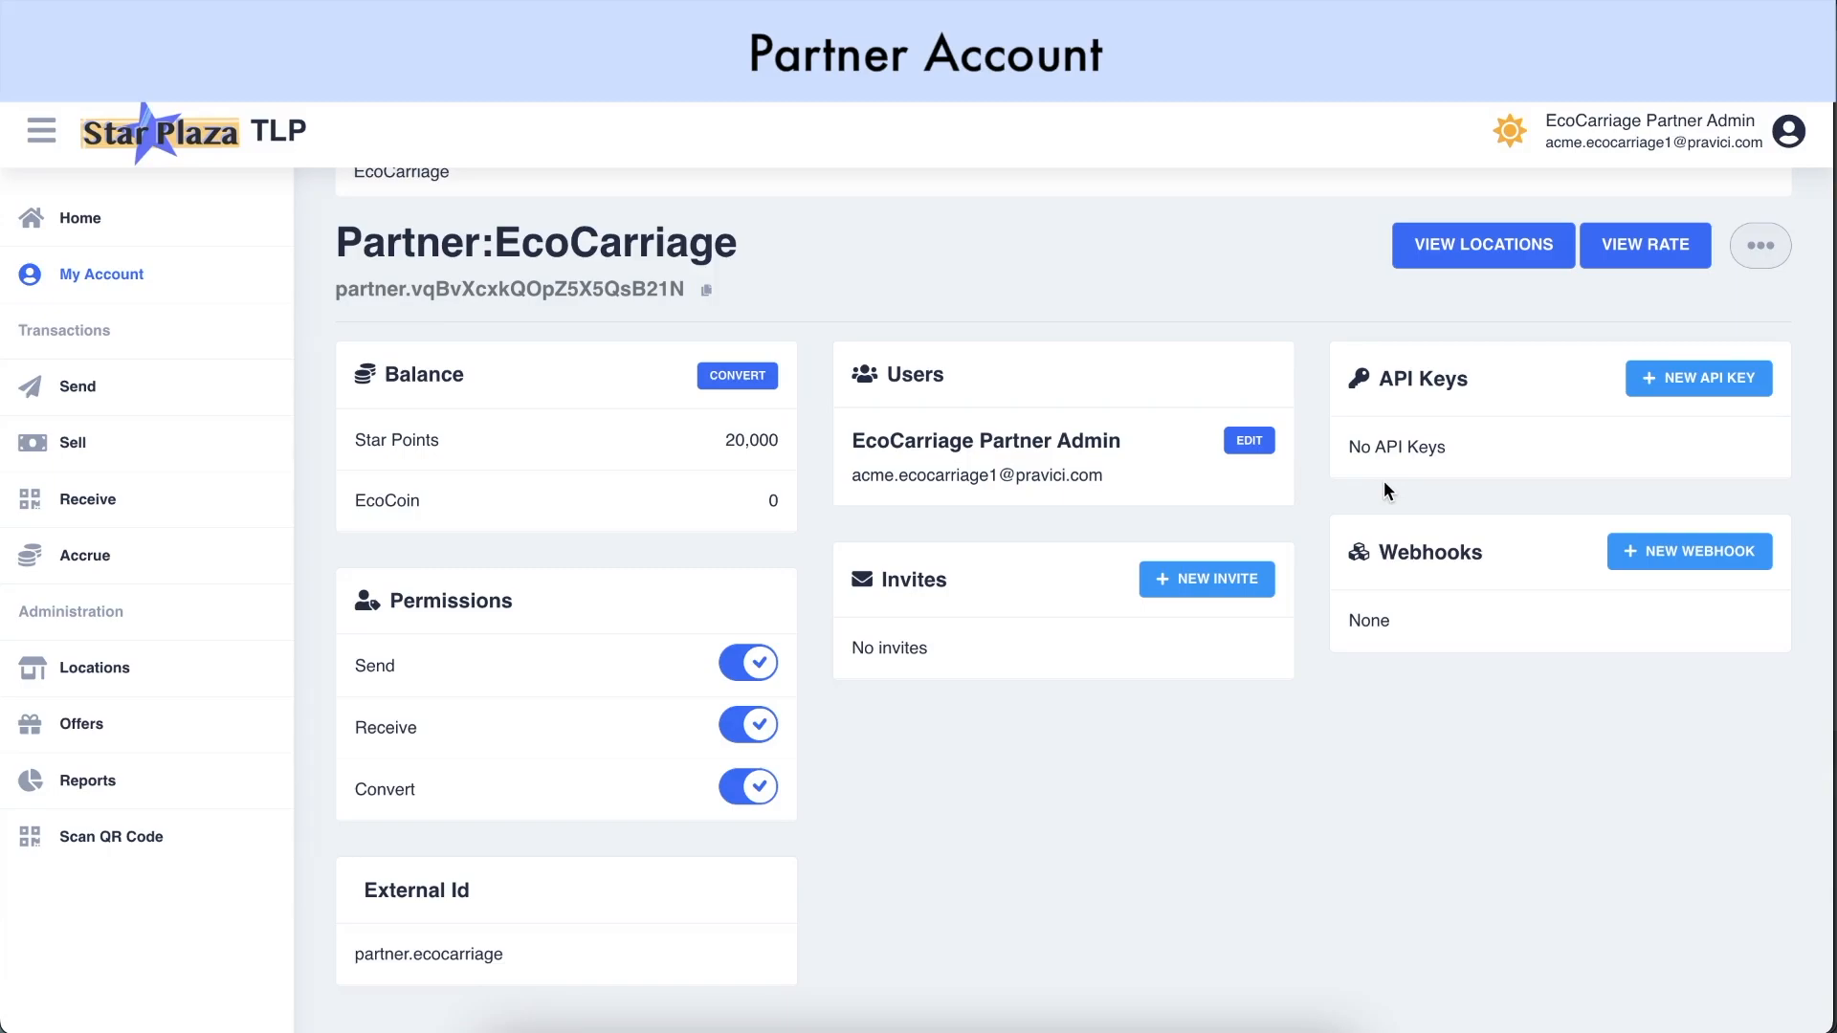
{"action": "left_click", "coordinate": [1639, 266]}
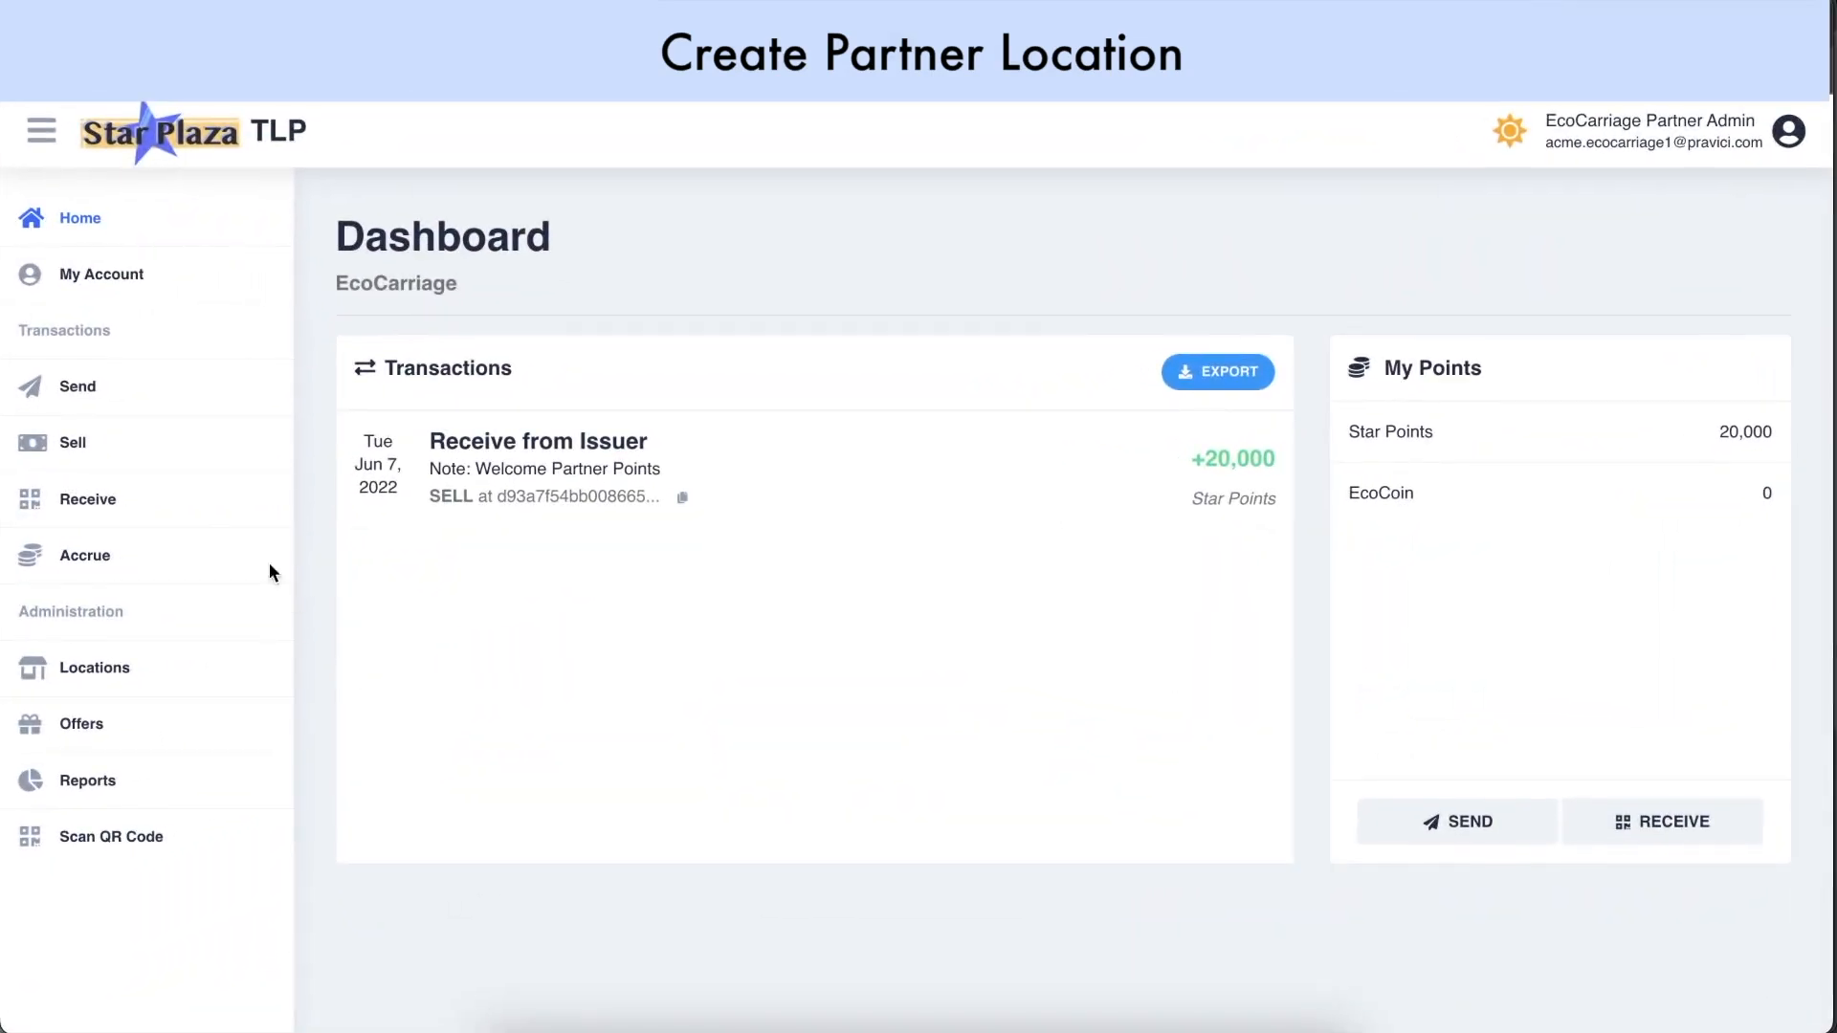
{"action": "left_click", "coordinate": [158, 678]}
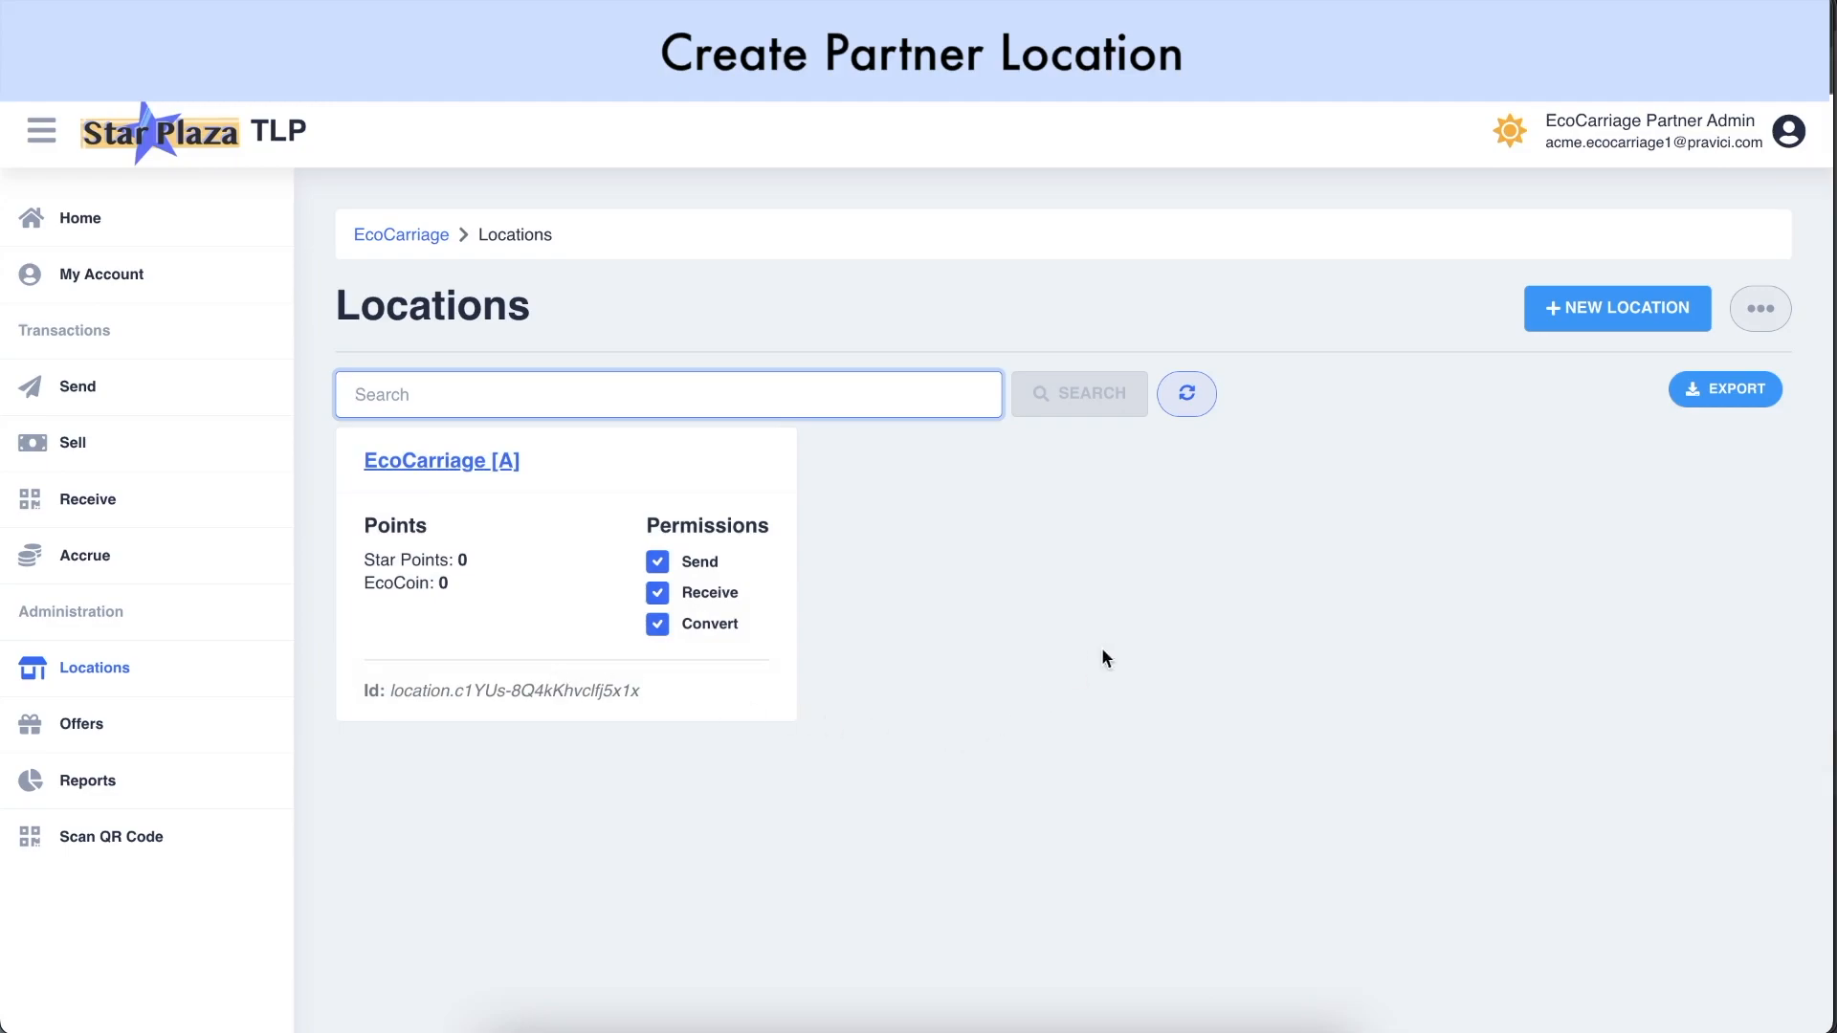
{"action": "left_click", "coordinate": [1580, 316]}
{"action": "type", "text": "EcoCarriage [B]"}
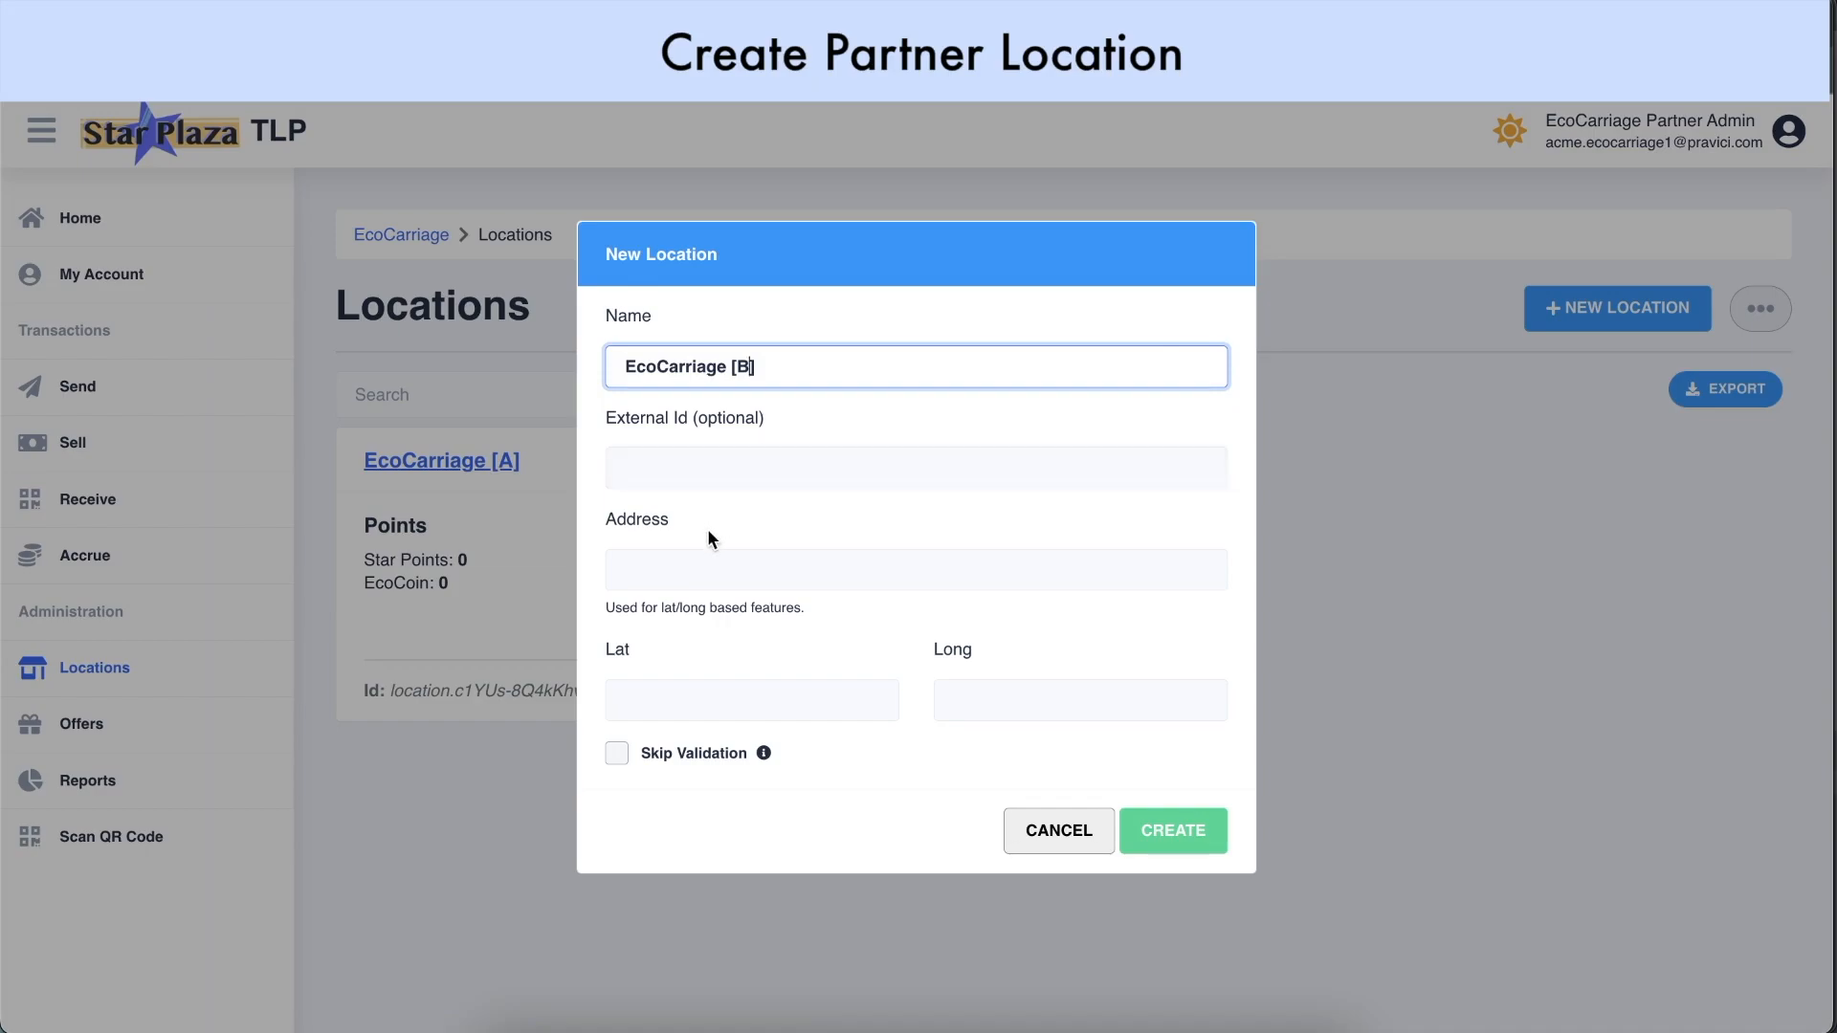
{"action": "left_click", "coordinate": [706, 560]}
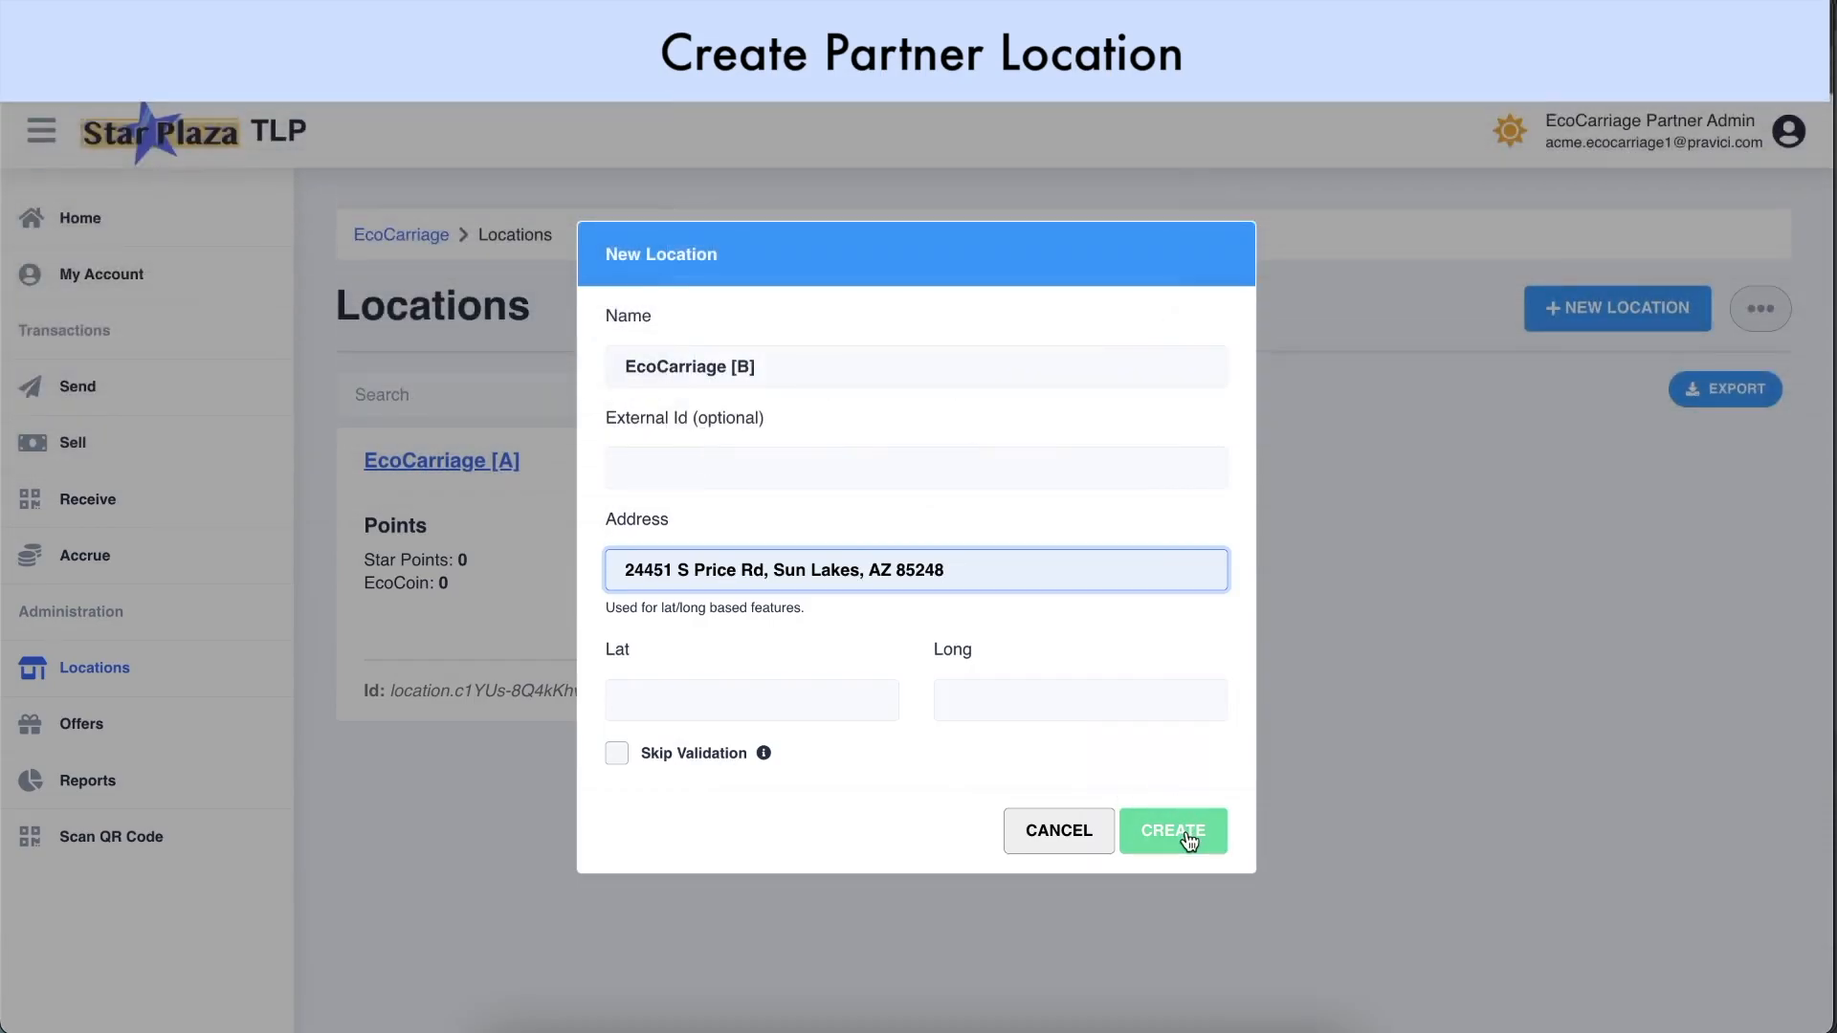
{"action": "left_click", "coordinate": [1186, 833]}
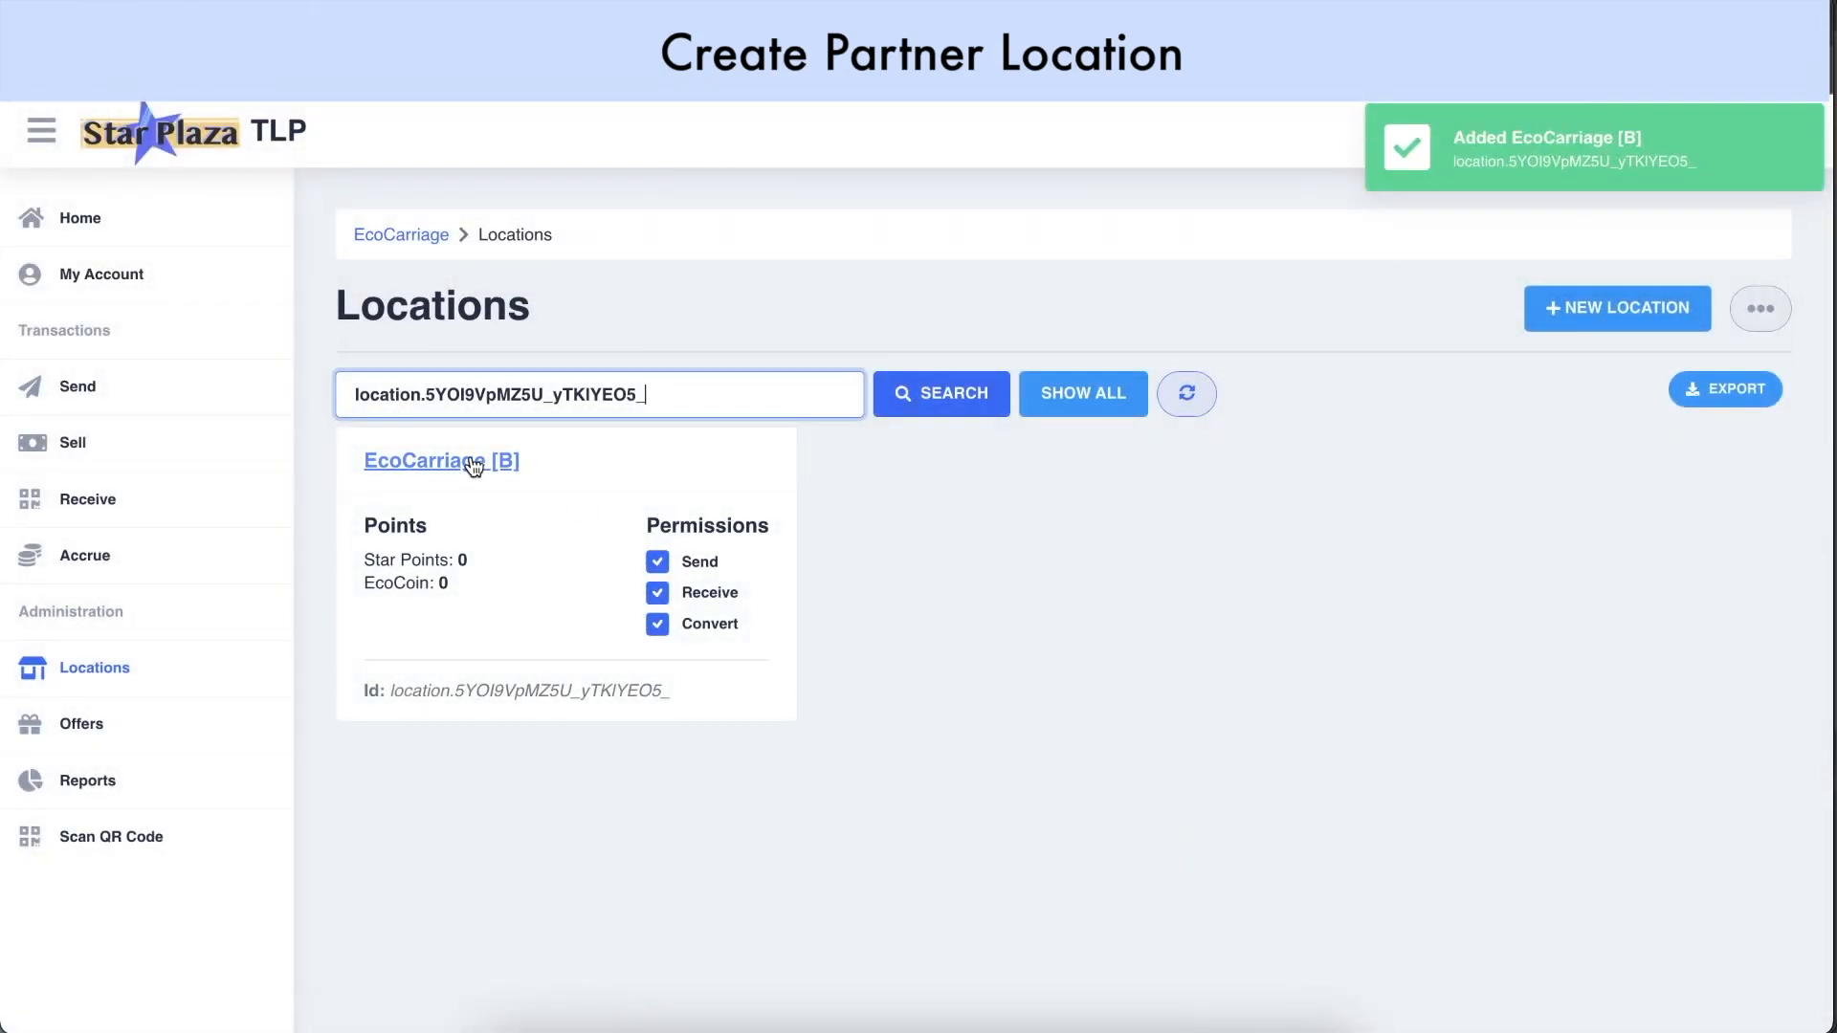
{"action": "left_click", "coordinate": [472, 463]}
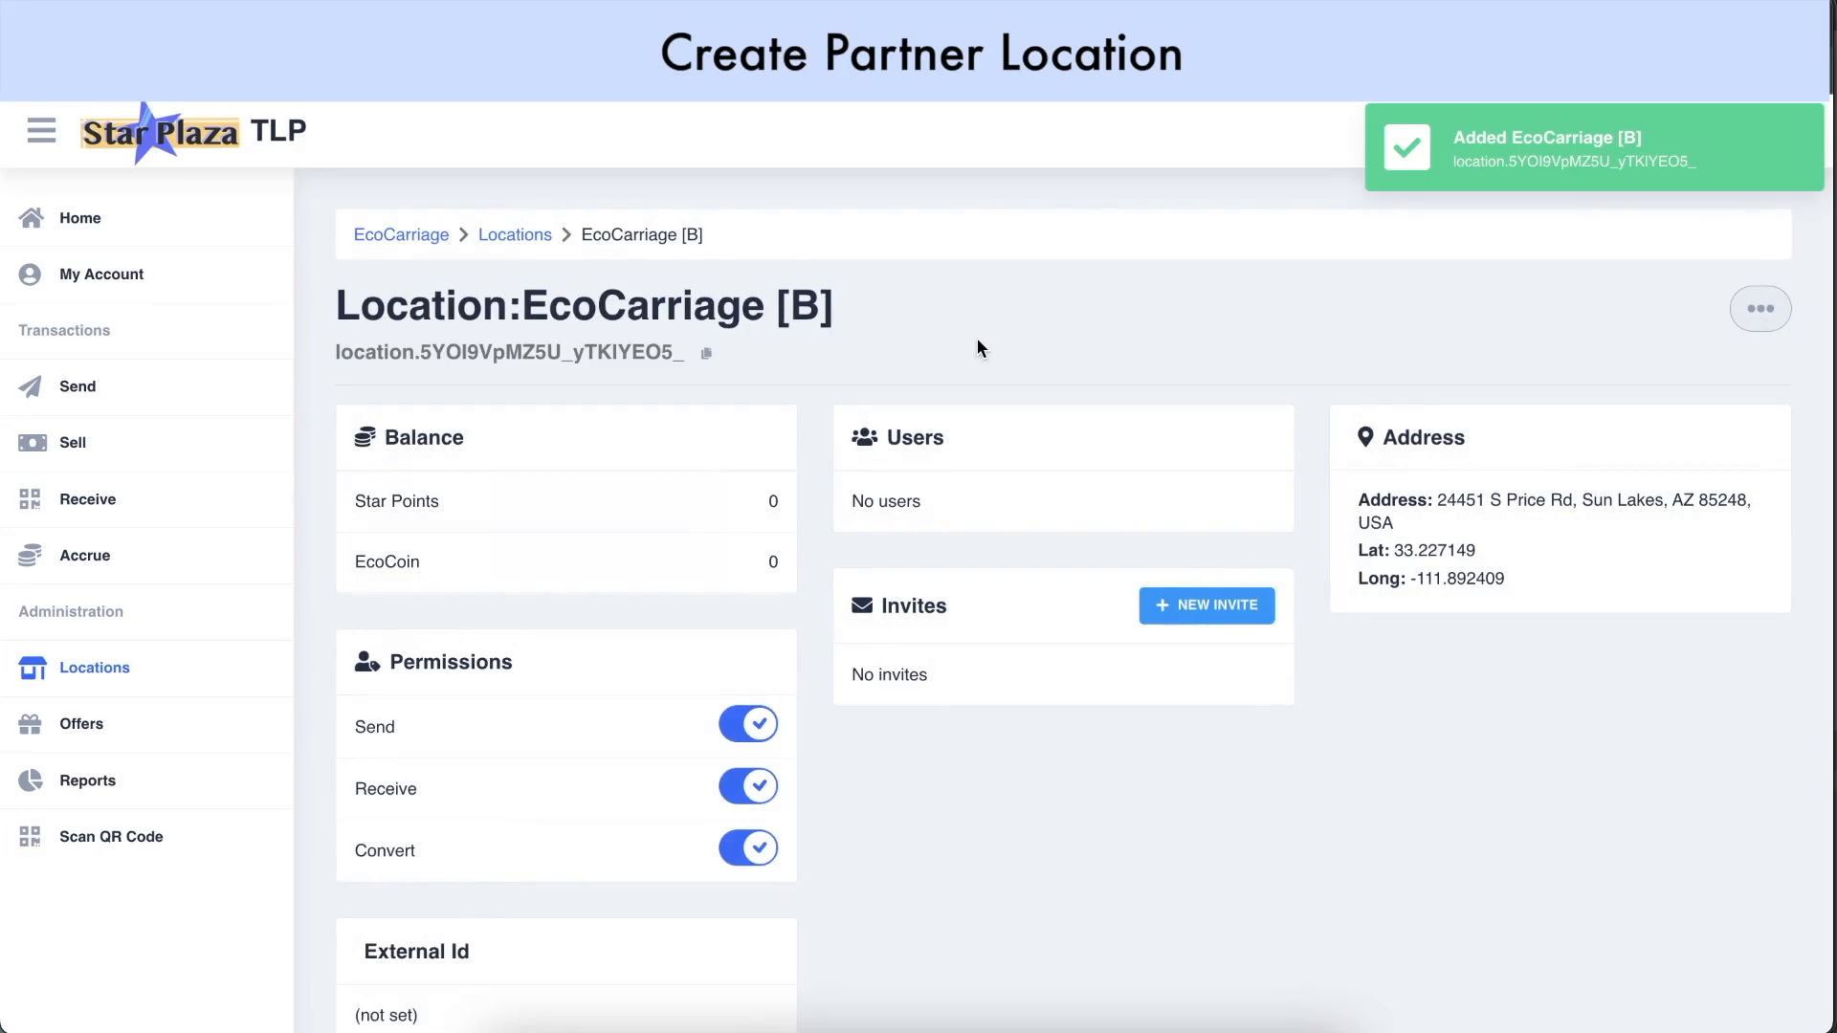
{"action": "left_click", "coordinate": [1753, 316]}
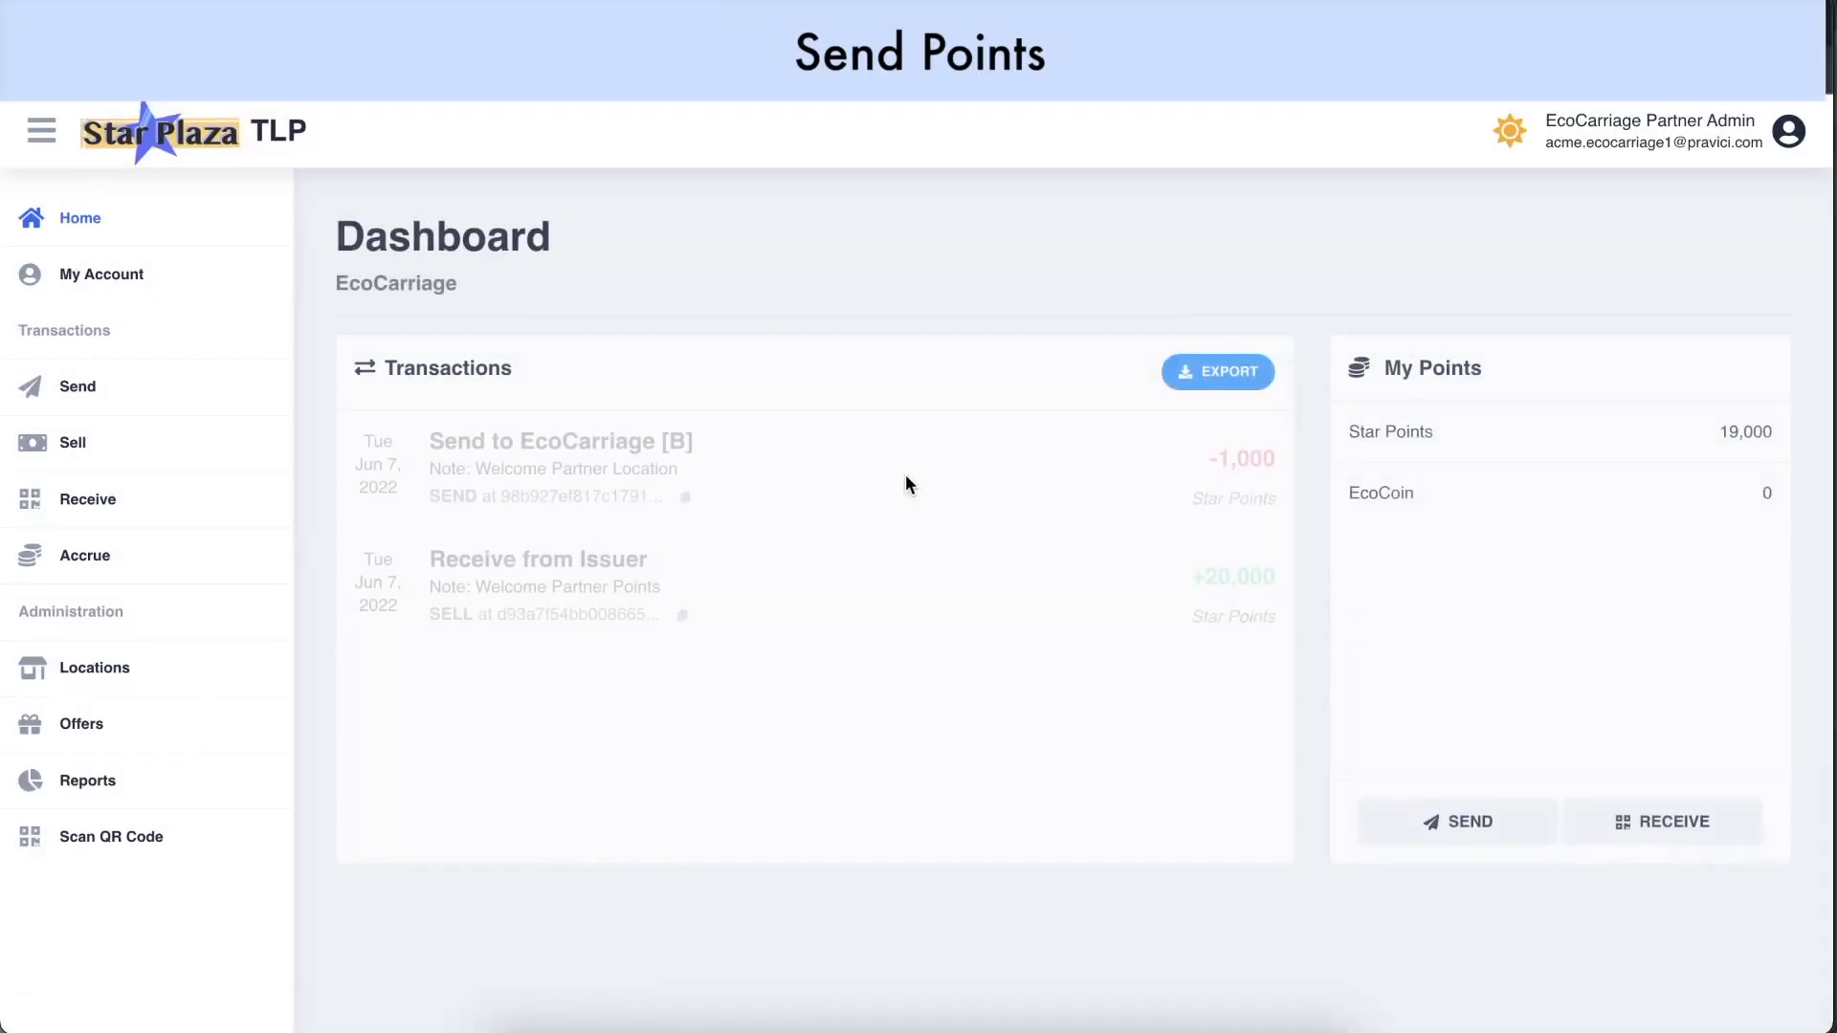
Send Star Points to EcoCarriage [B], then select EcoCarriage [A]'s location Id in Locations
{"action": "left_click", "coordinate": [105, 683]}
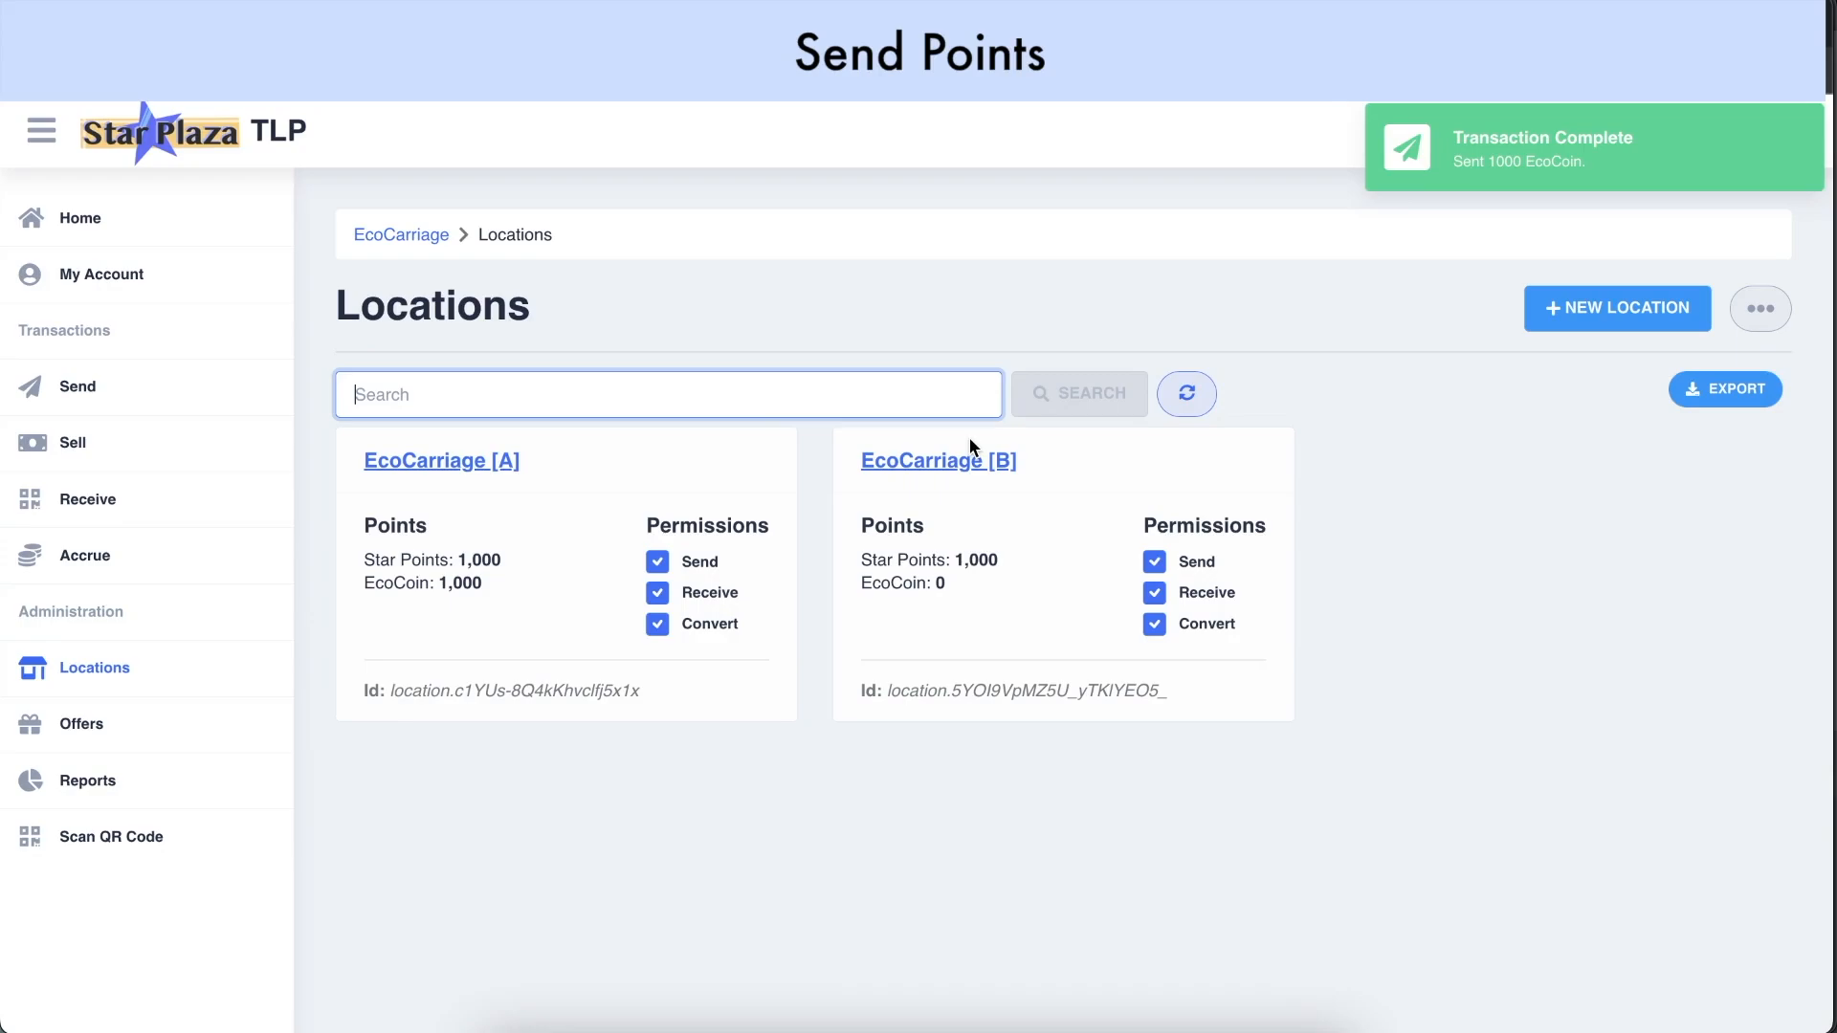
{"action": "left_click", "coordinate": [969, 439]}
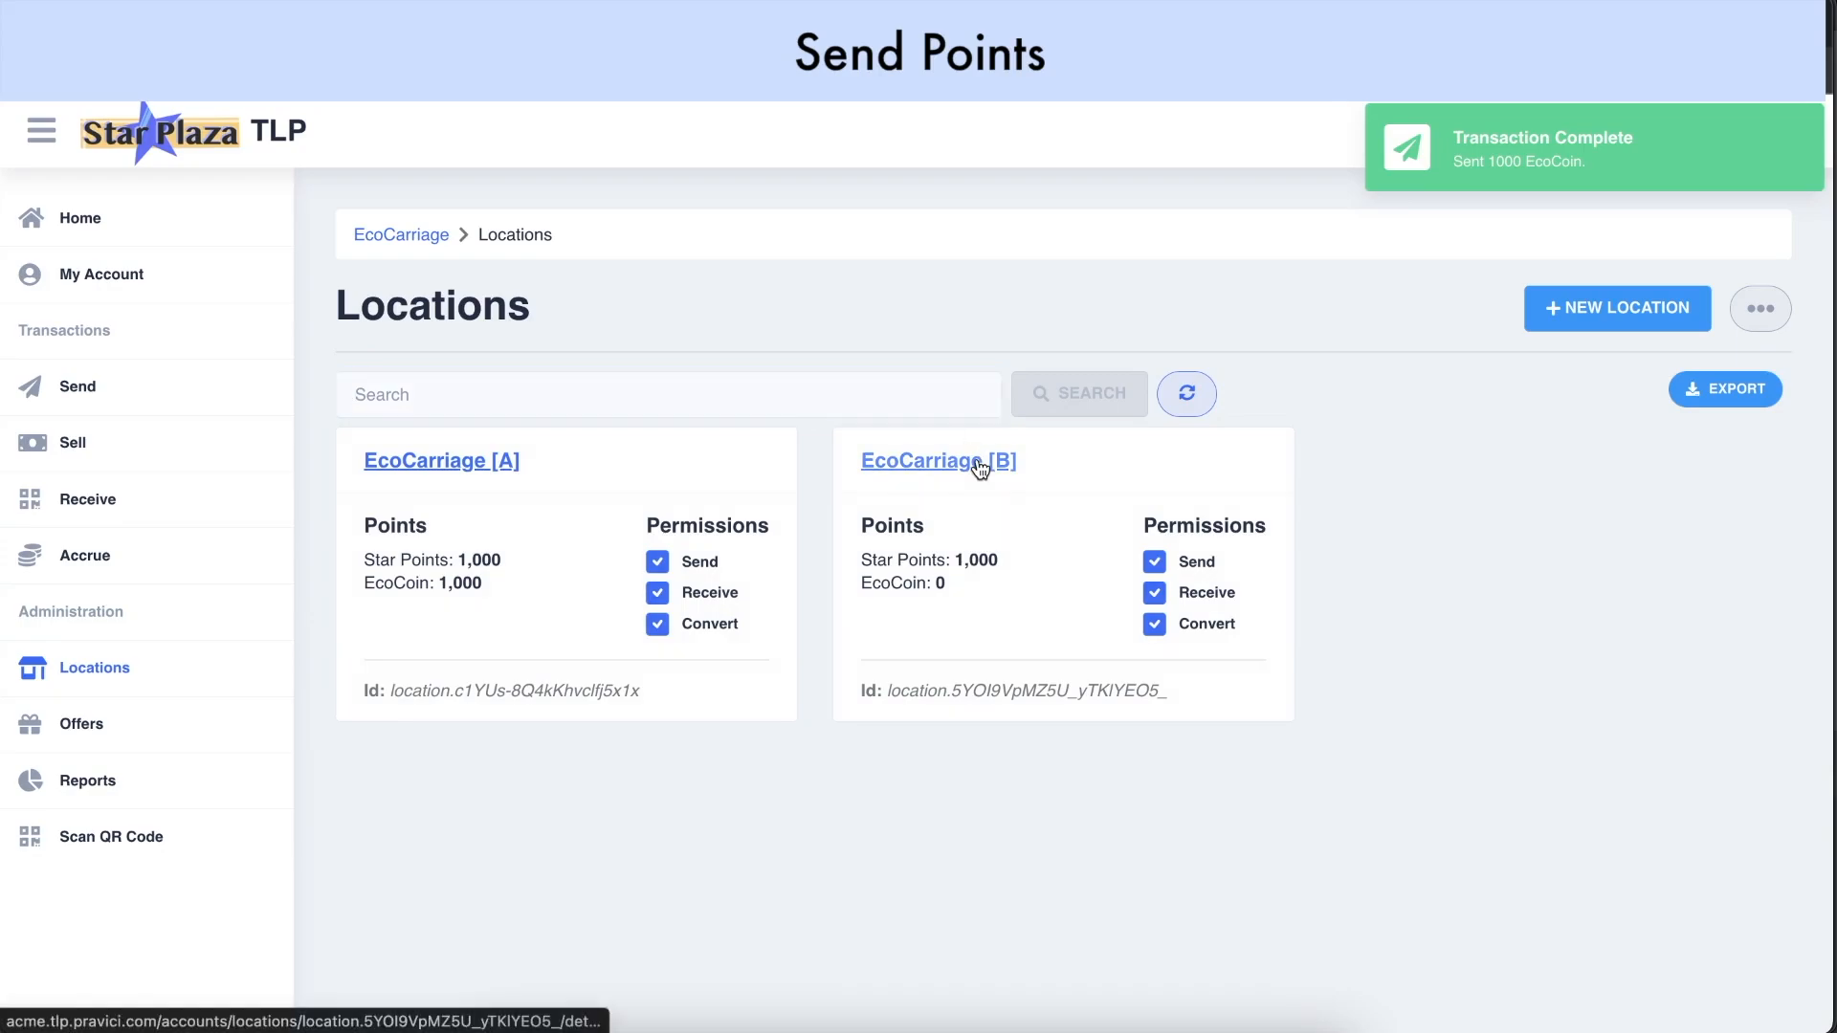
{"action": "left_click", "coordinate": [978, 466]}
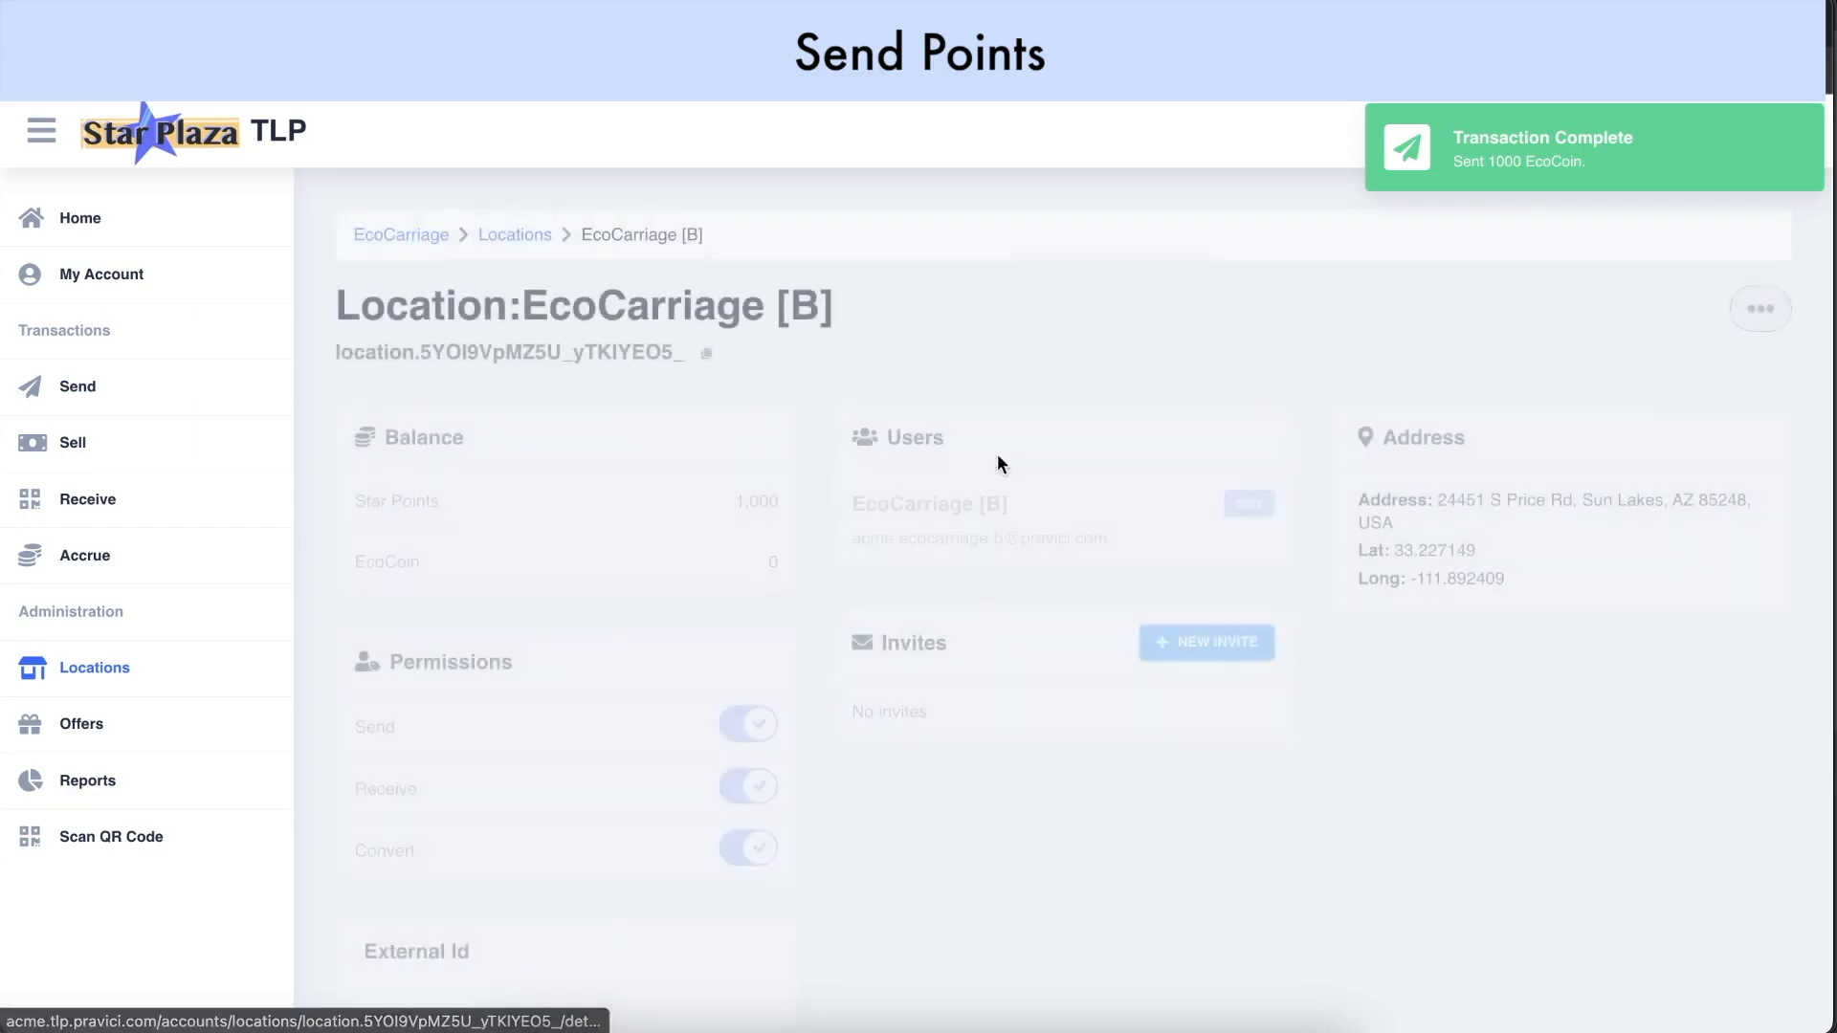
{"action": "left_click", "coordinate": [1770, 324]}
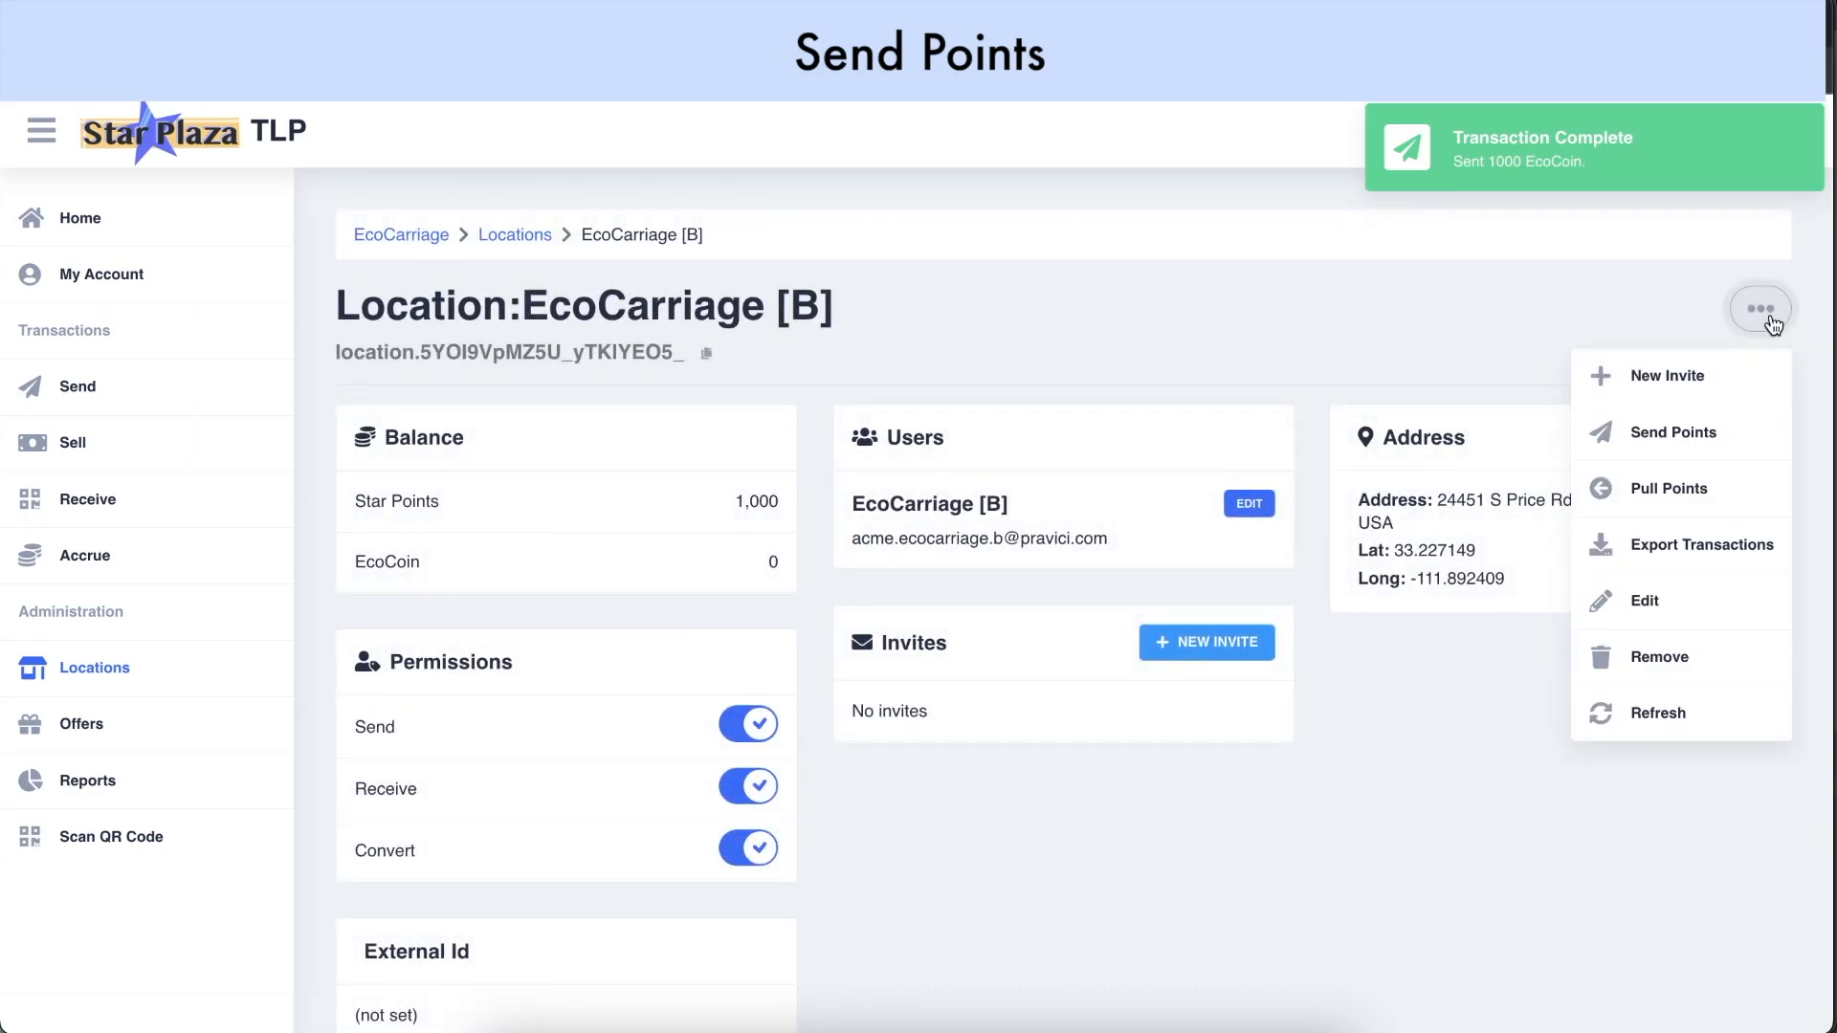
{"action": "left_click", "coordinate": [1717, 447]}
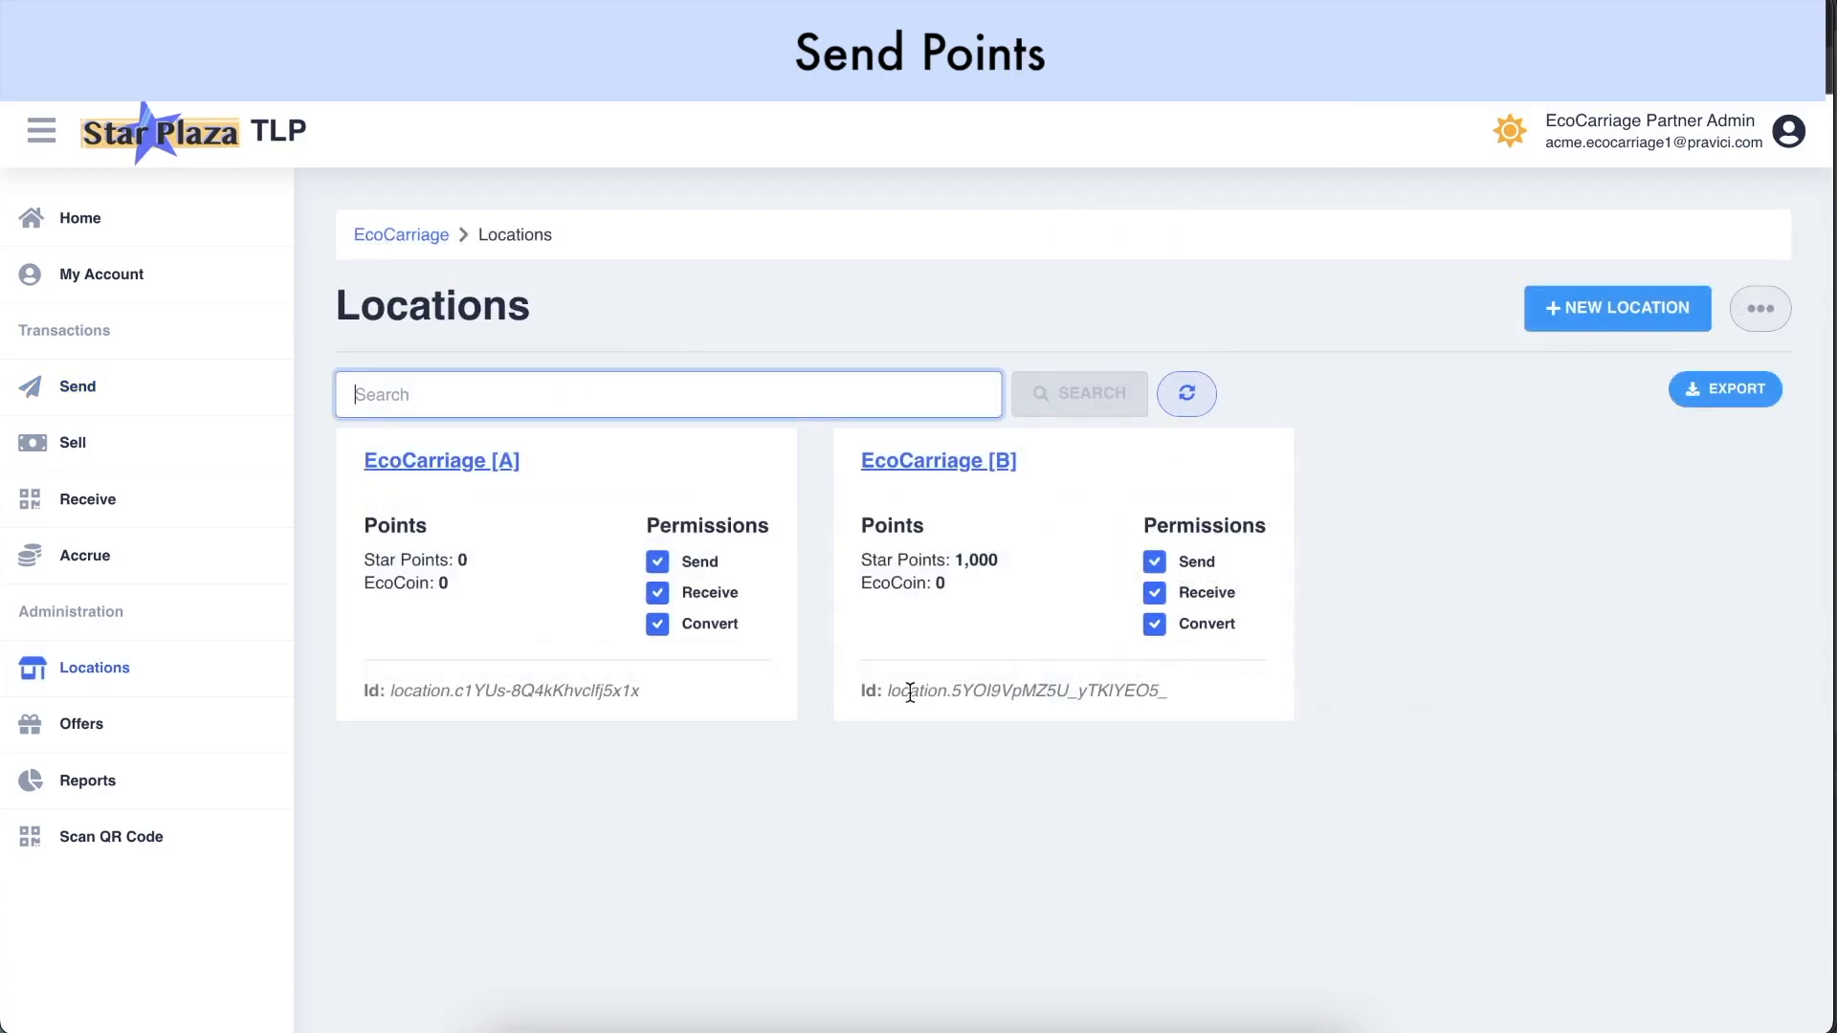
{"action": "left_click", "coordinate": [887, 689]}
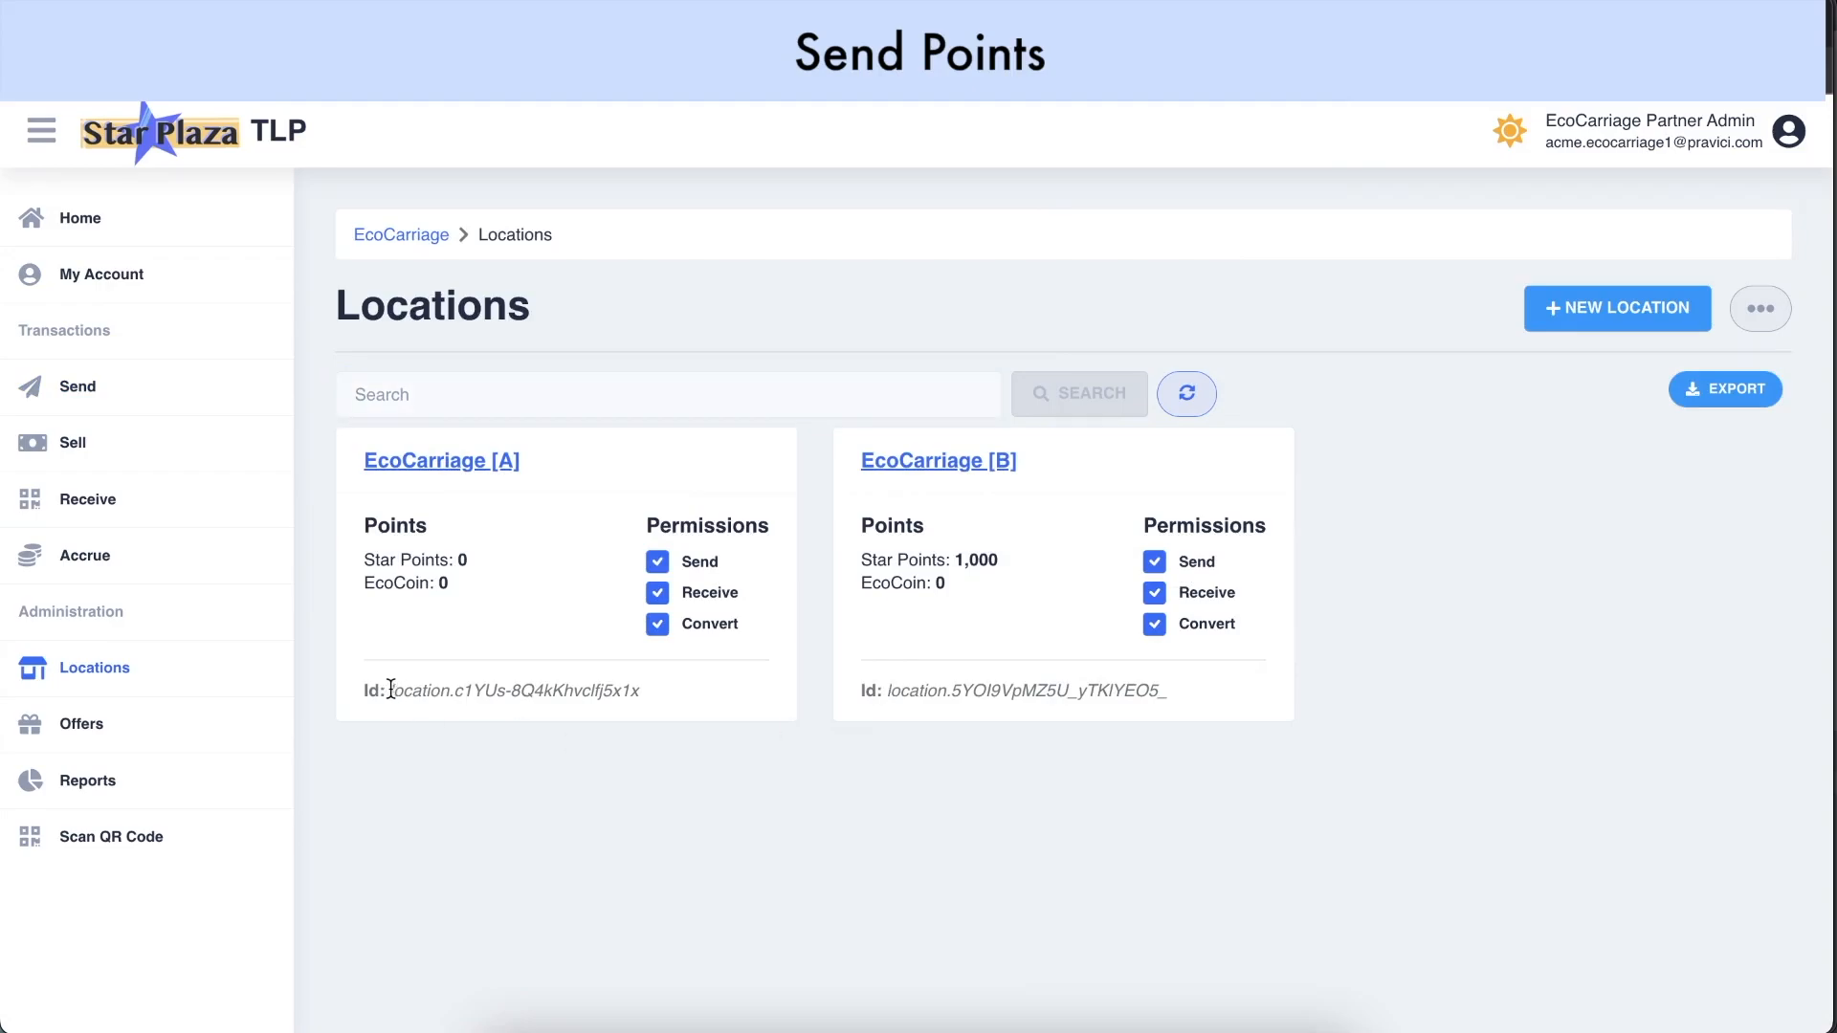
{"action": "left_click_drag", "start_coordinate": [391, 689], "coordinate": [618, 697]}
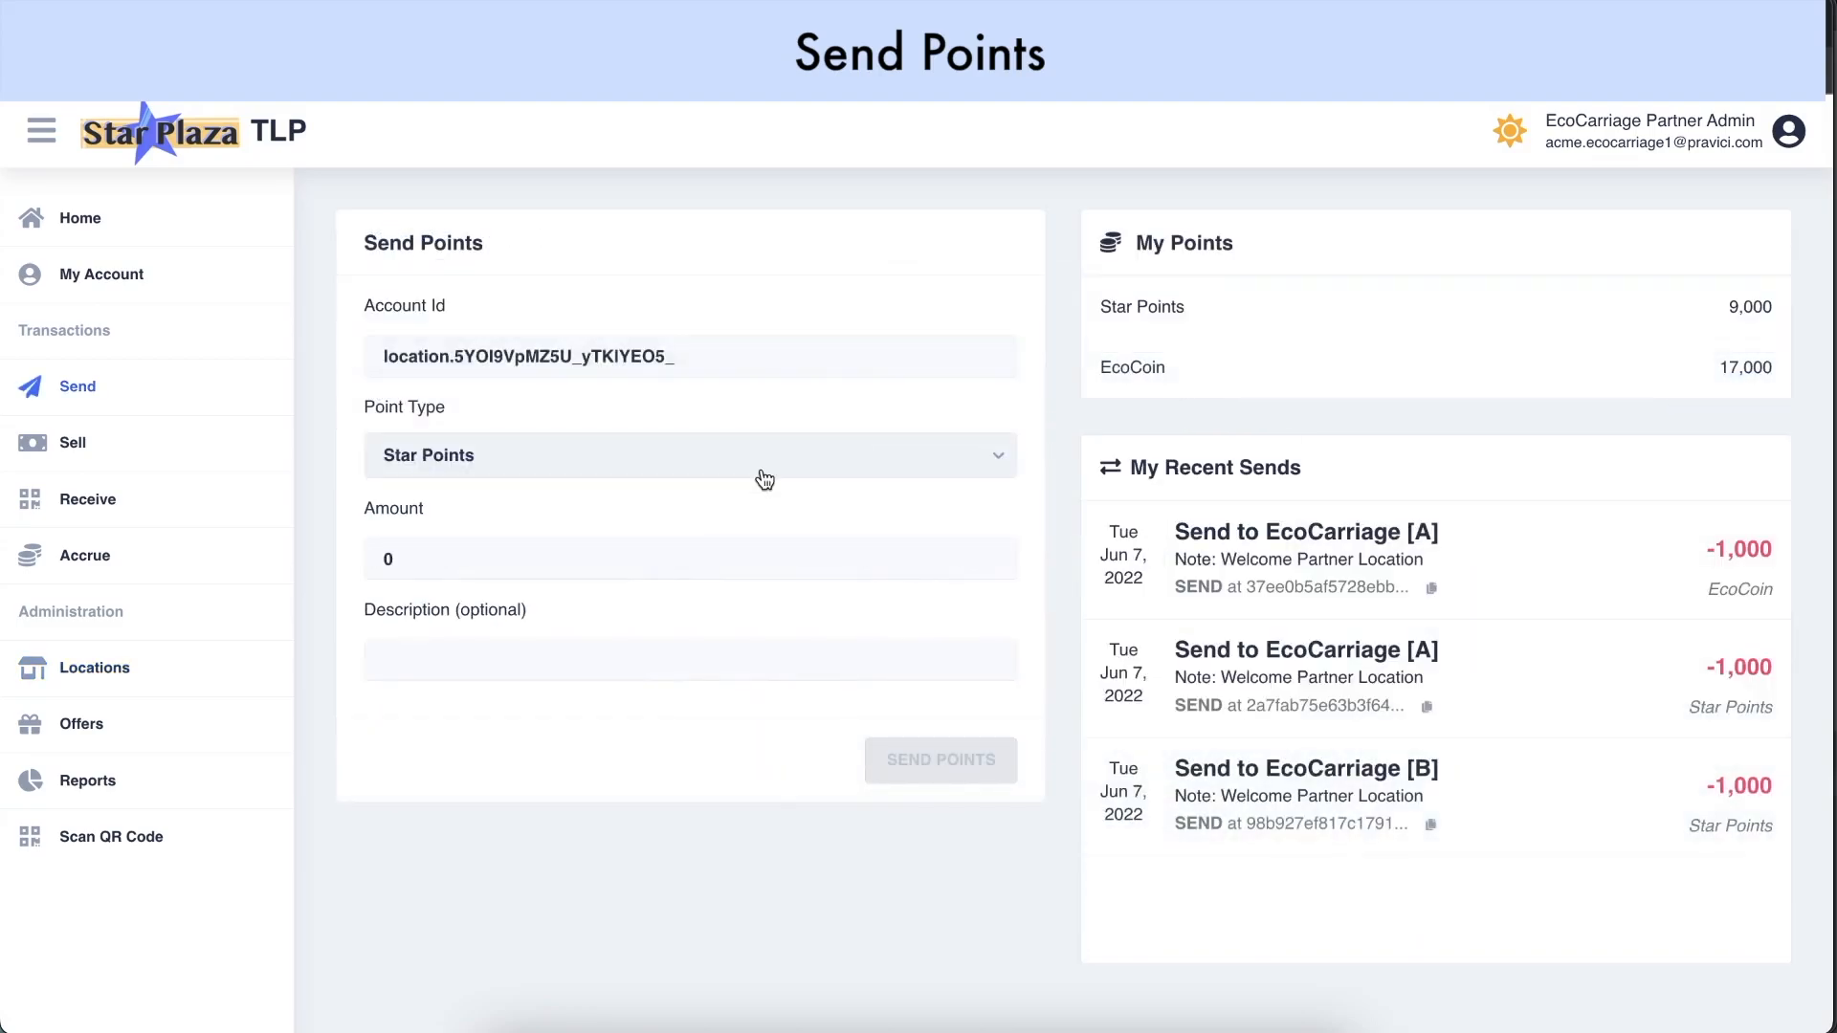
Send 1000 EcoCoin to EcoCarriage [B] with the note 'Welcome Partner Location'
{"action": "left_click", "coordinate": [765, 477]}
{"action": "left_click", "coordinate": [730, 558]}
{"action": "left_click", "coordinate": [720, 556]}
{"action": "key", "text": "BackSpace"}
{"action": "type", "text": "1000"}
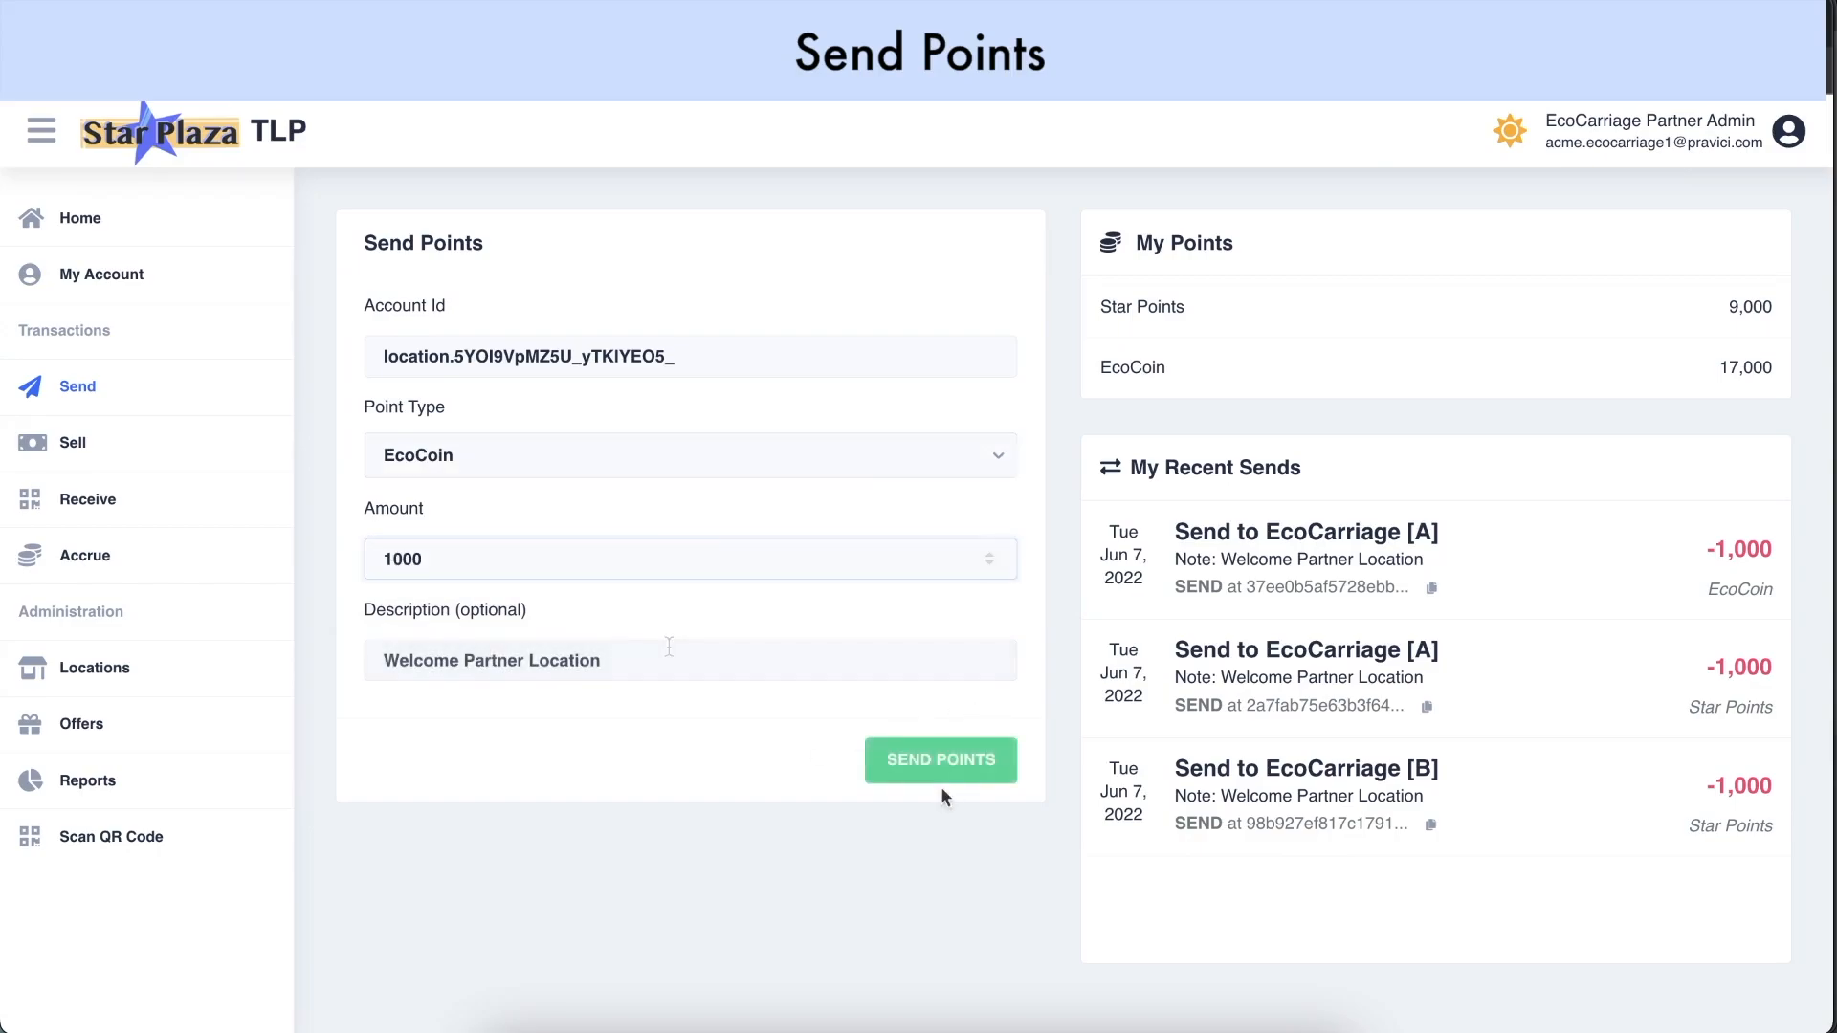
{"action": "left_click", "coordinate": [958, 761]}
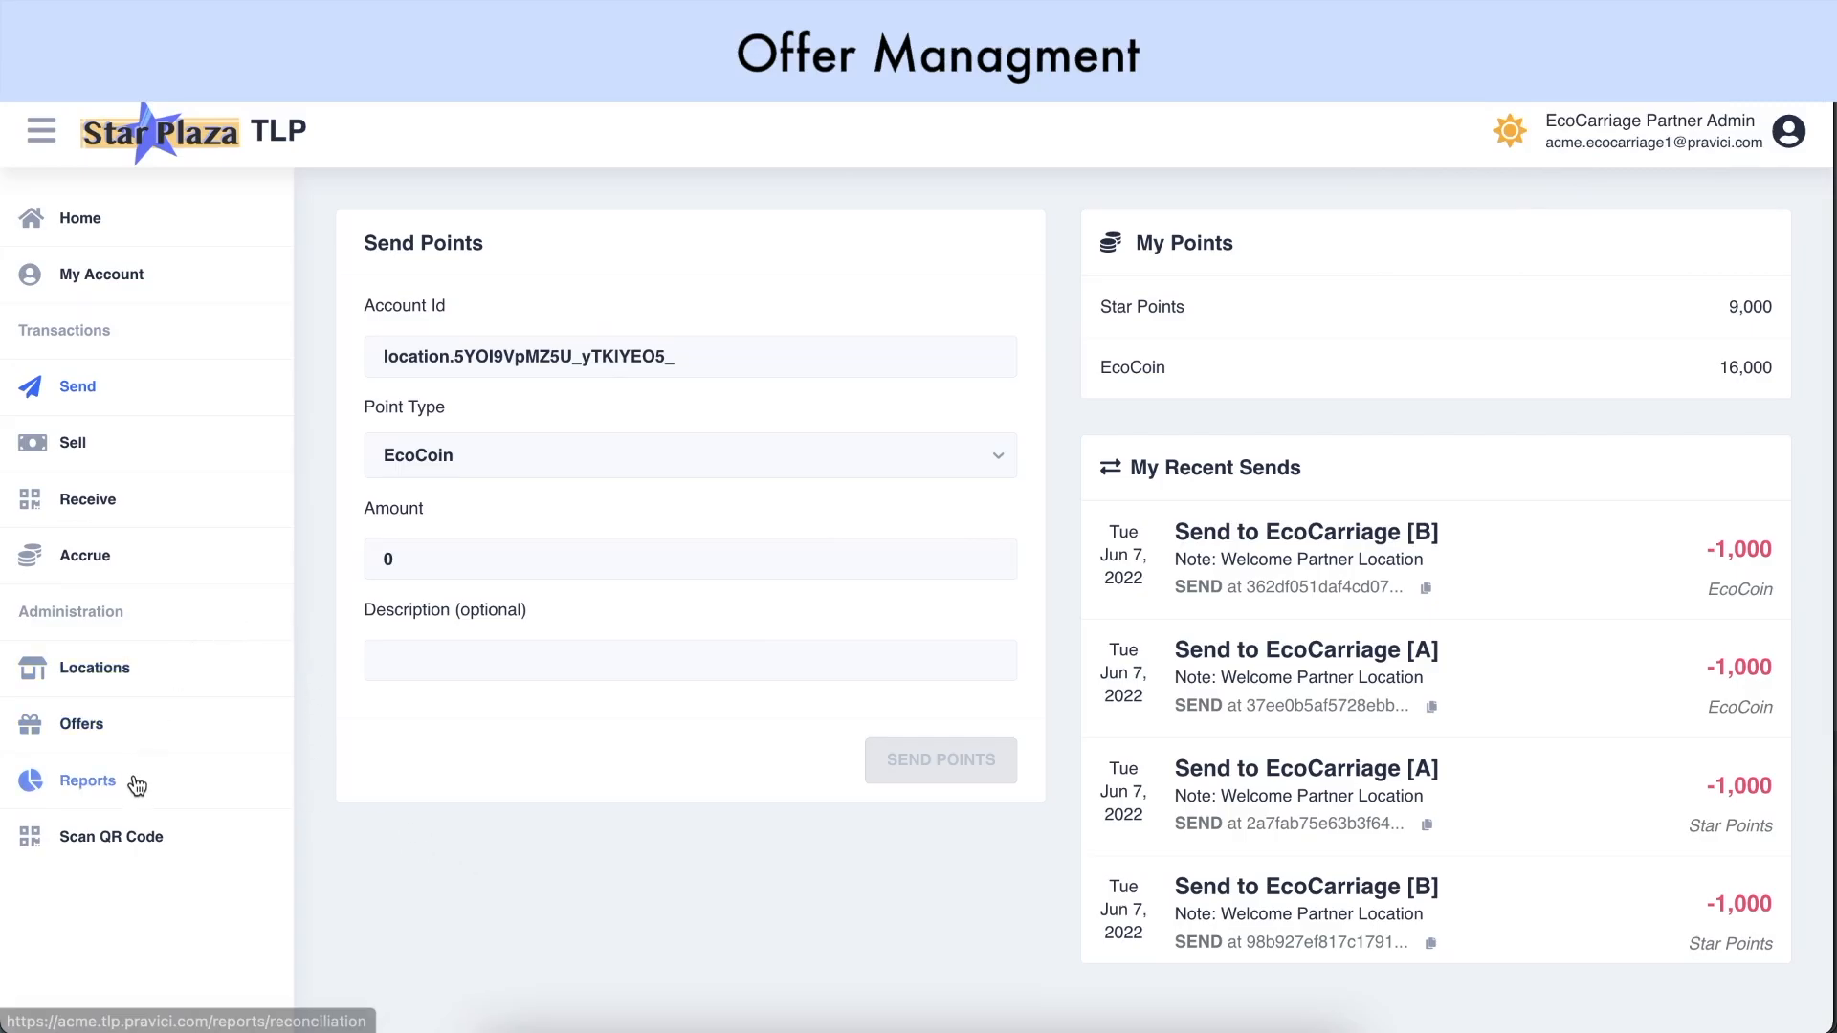
Browse the Offers page listing Happy Hour Special, Dairy Substitute and Medium Coffee
{"action": "left_click", "coordinate": [147, 747]}
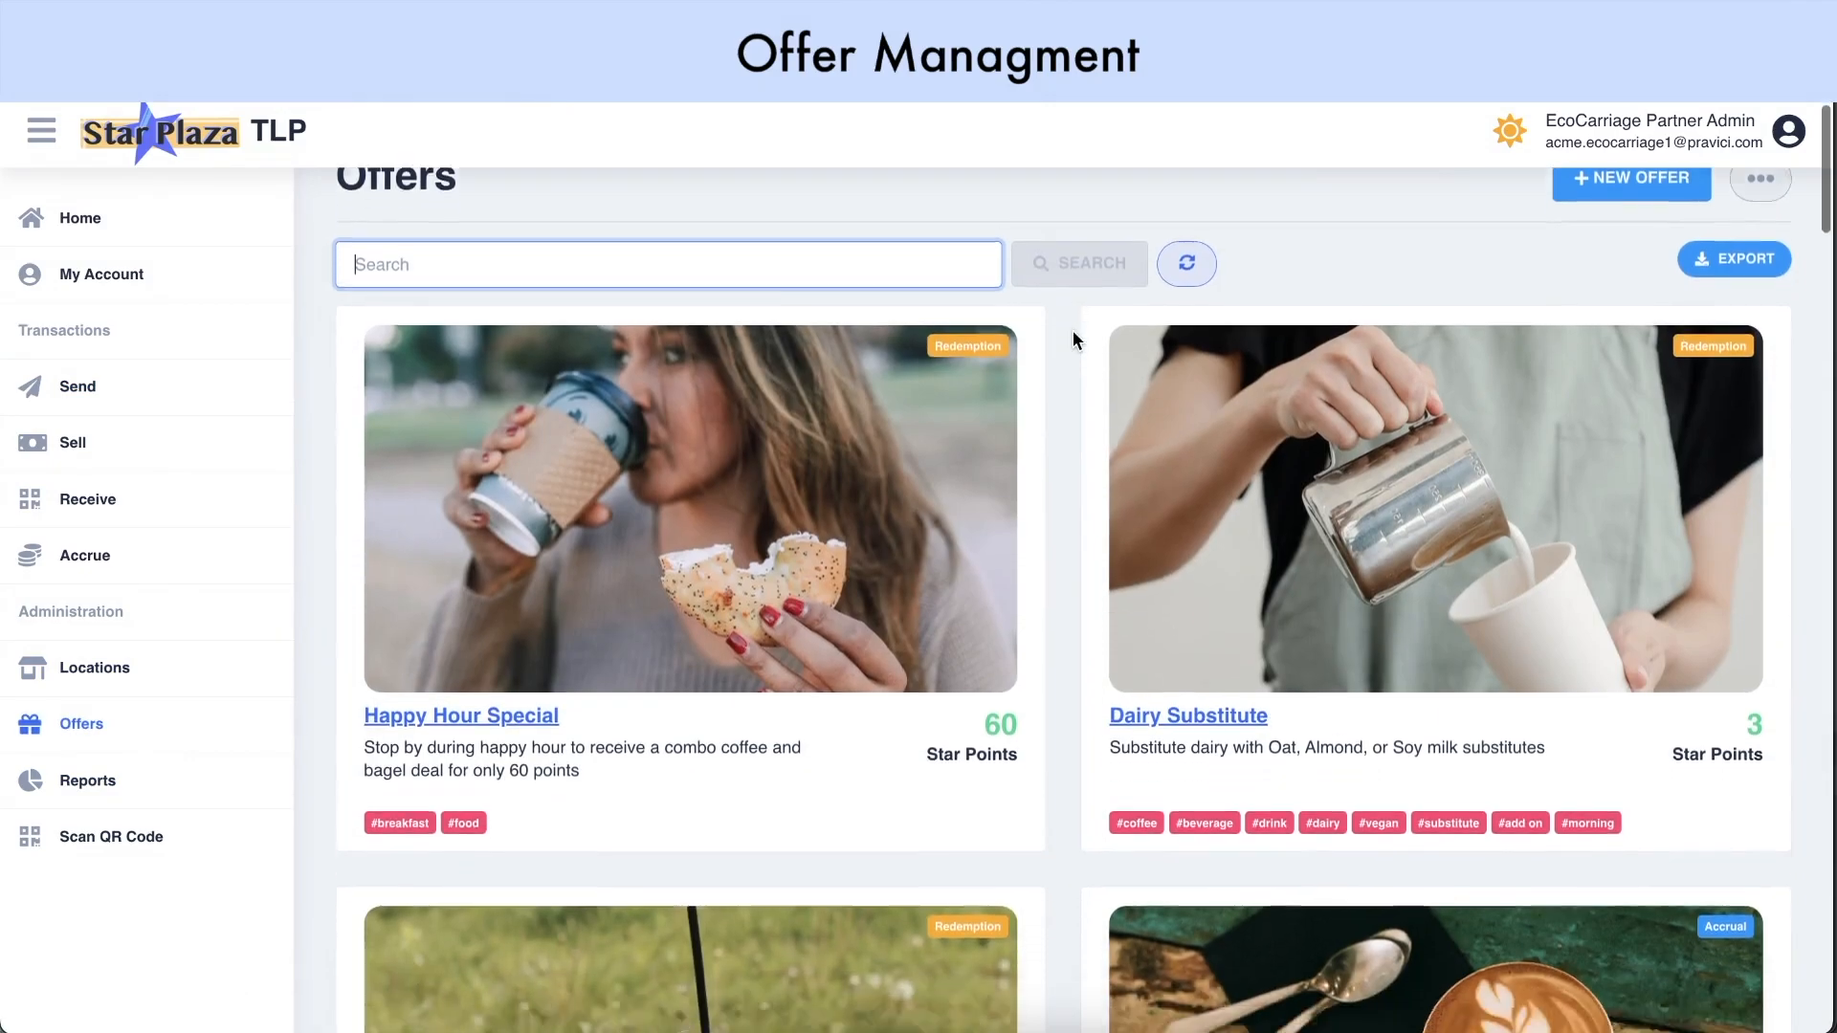
{"action": "scroll", "coordinate": [1073, 339], "scroll_direction": "down", "scroll_amount": 5}
{"action": "scroll", "coordinate": [1073, 340], "scroll_direction": "down", "scroll_amount": 1}
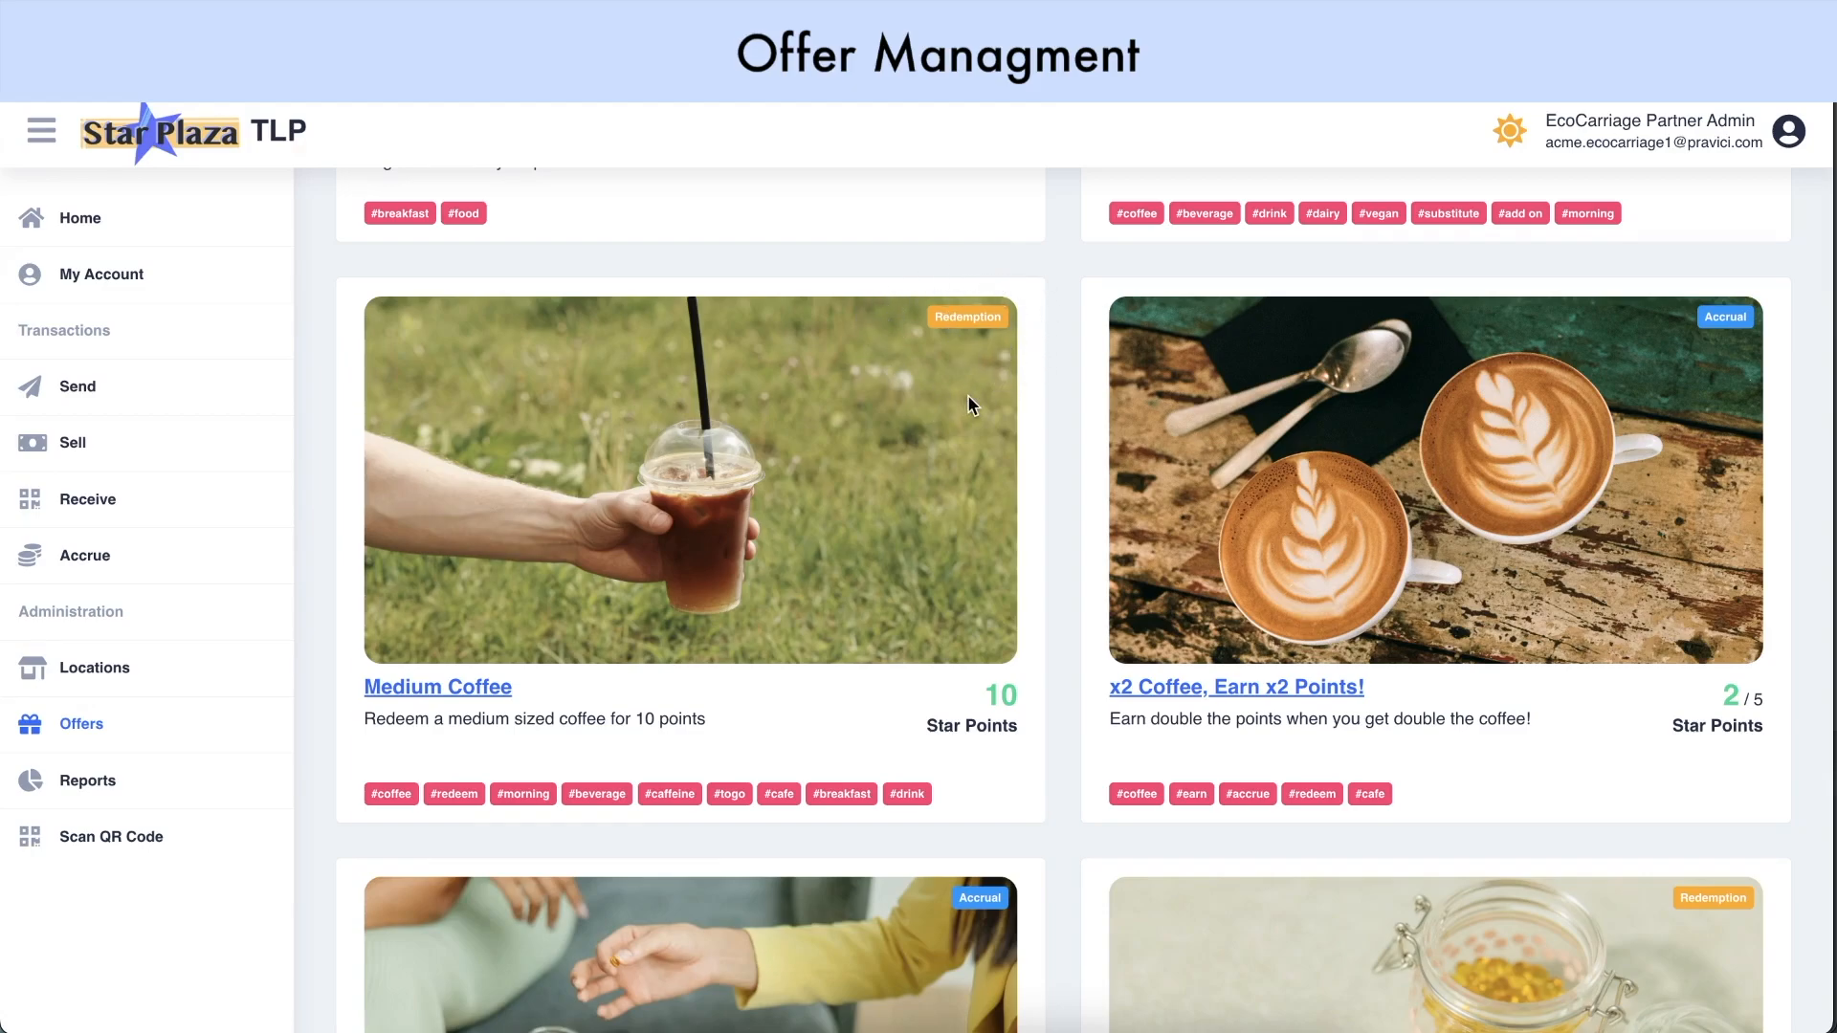
{"action": "scroll", "coordinate": [967, 406], "scroll_direction": "up", "scroll_amount": 6}
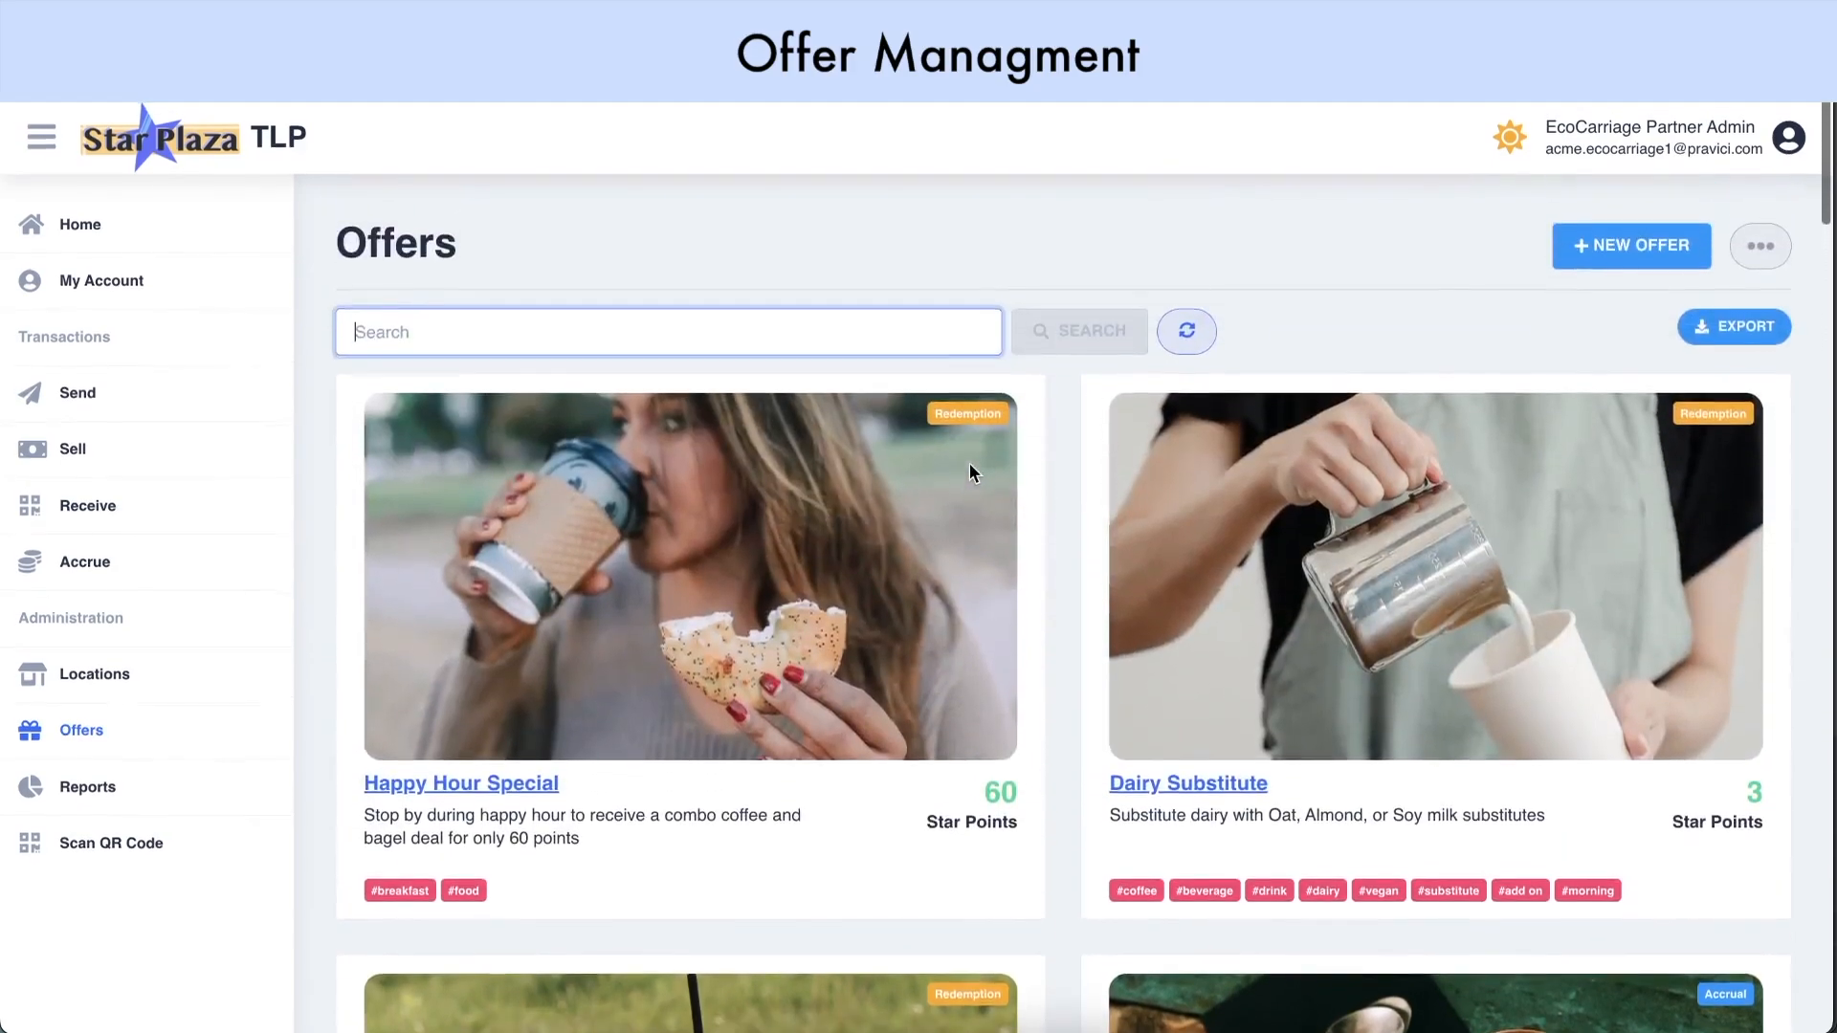
Start a new offer 'Earn points with each charge!' with the EcoCarriage partner ID as Owner
{"action": "left_click", "coordinate": [1595, 247]}
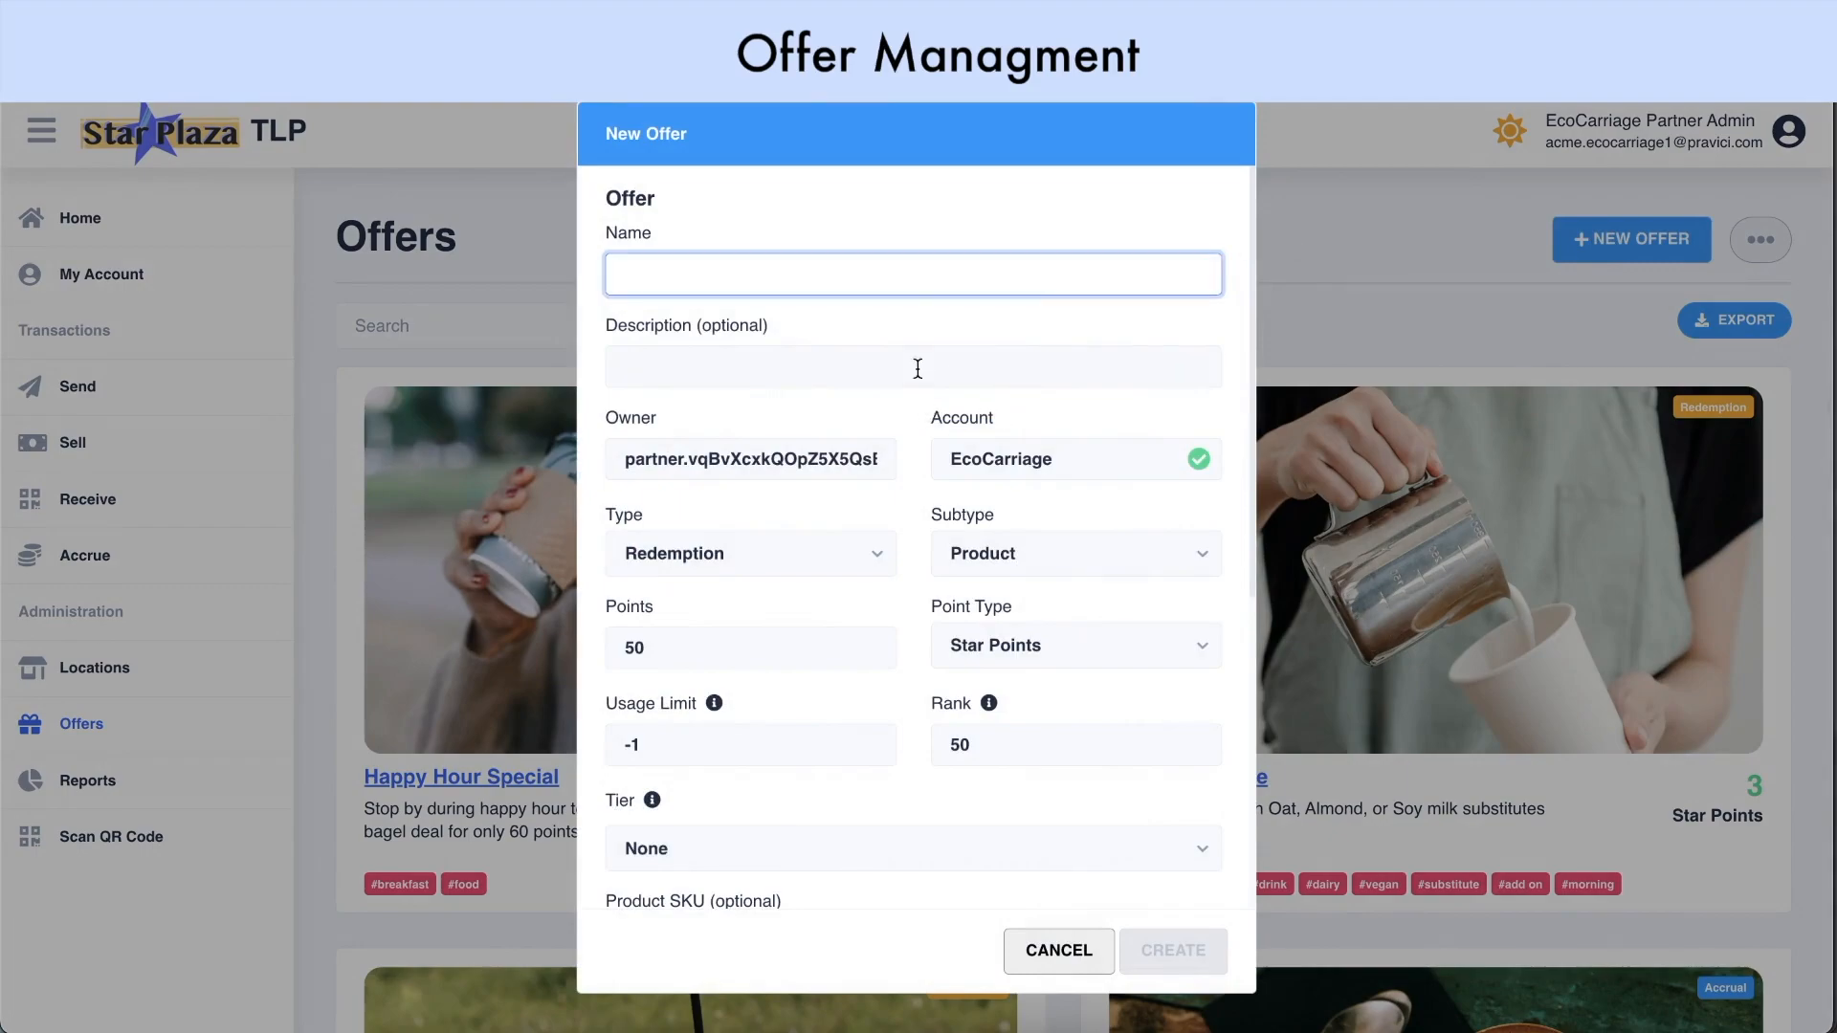
{"action": "type", "text": "Earn points with each charge!"}
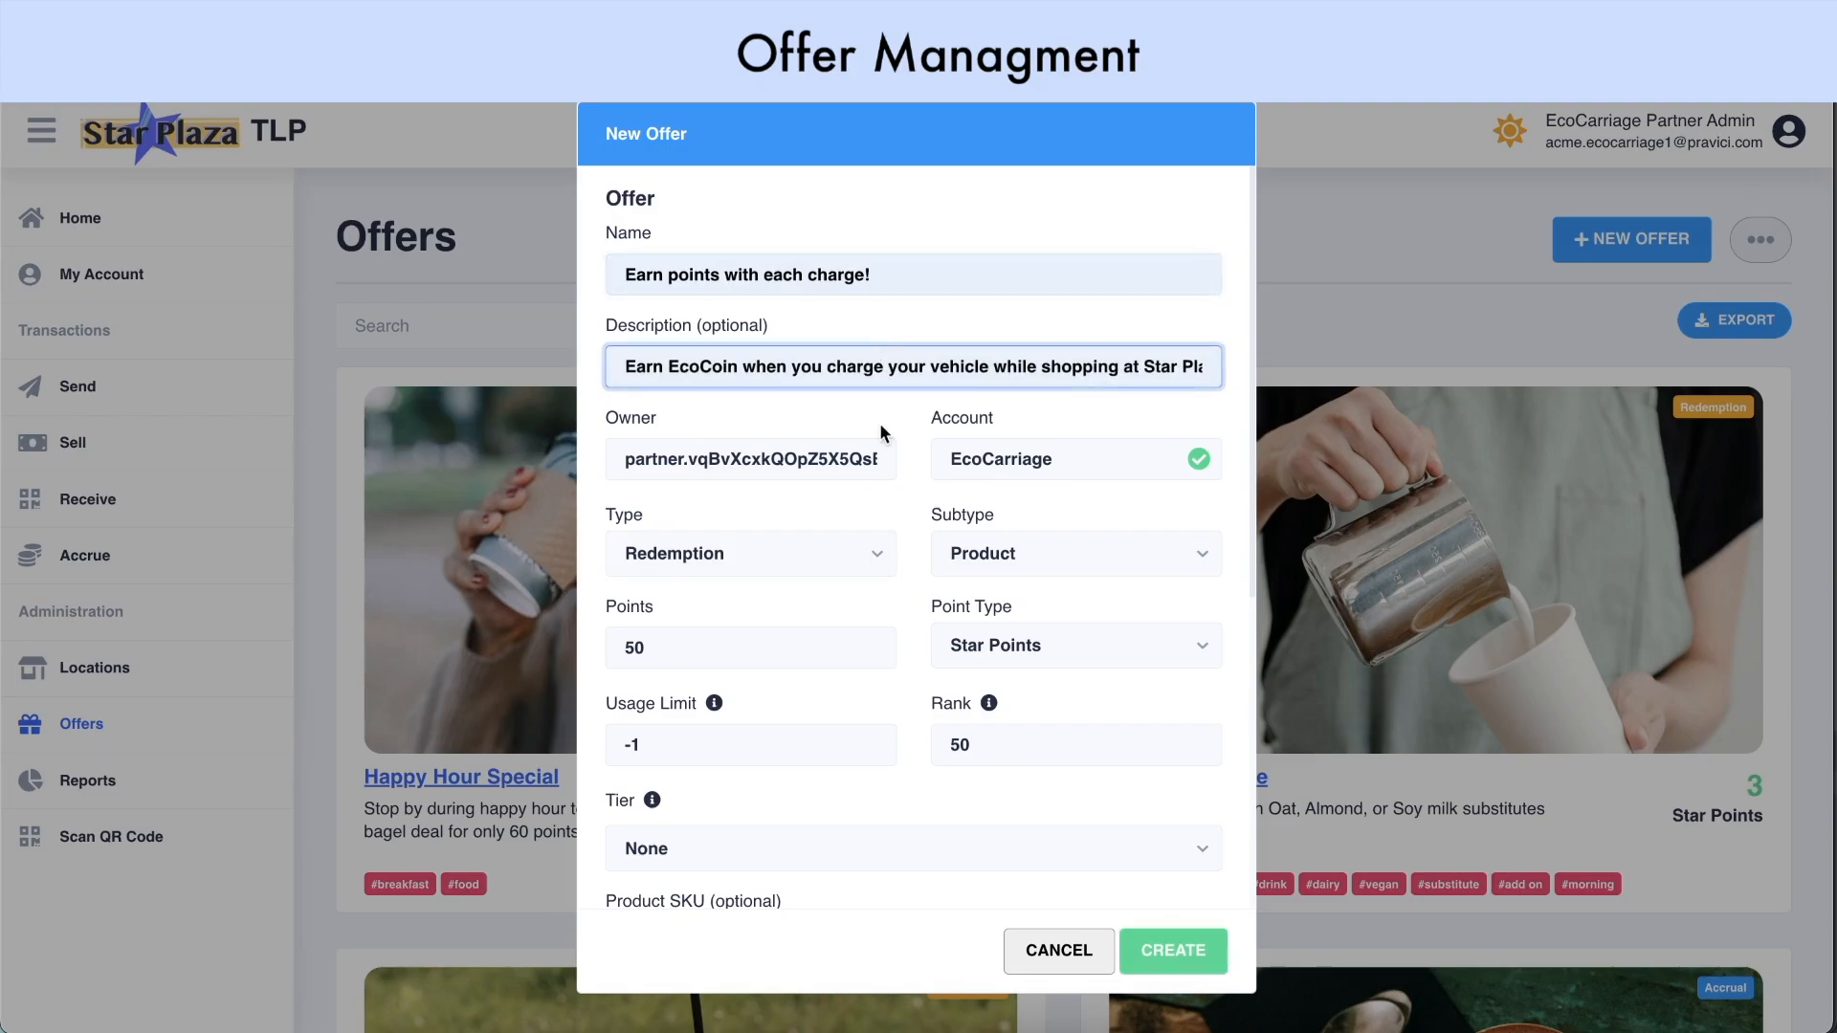
{"action": "double_click", "coordinate": [777, 460]}
{"action": "triple_click", "coordinate": [777, 459]}
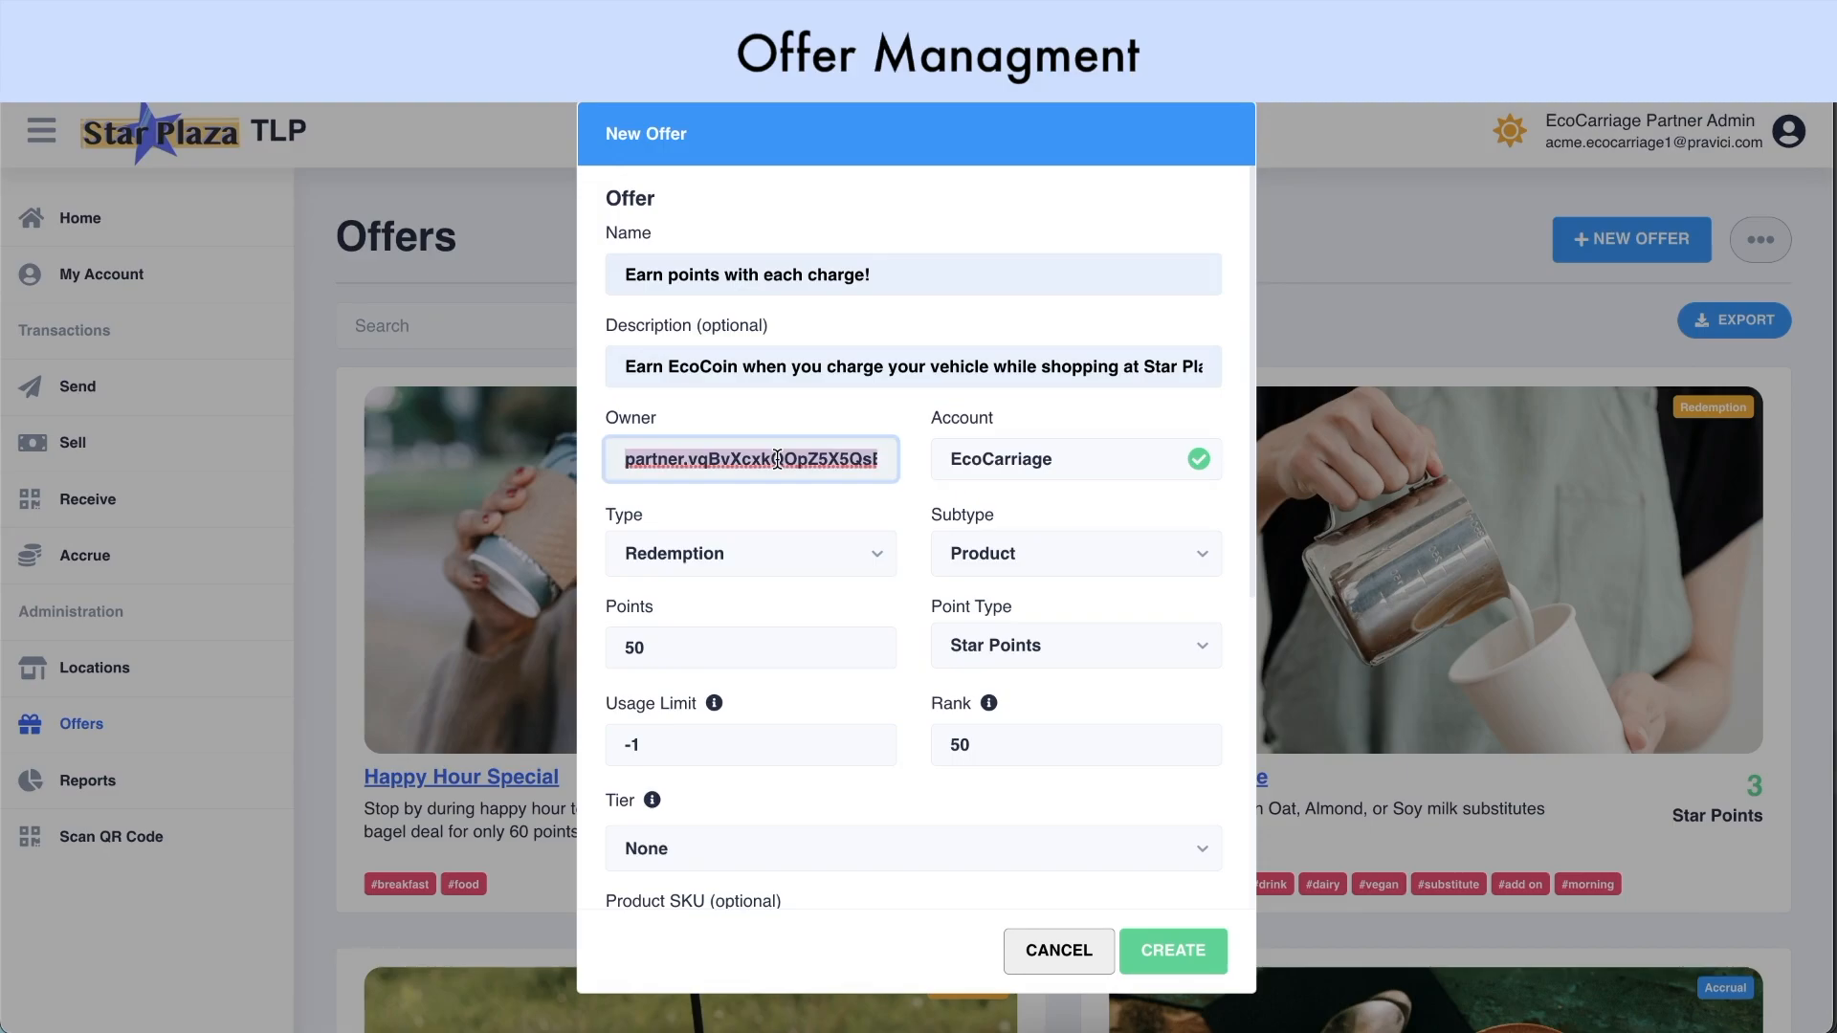
{"action": "key", "text": "ctrl+v"}
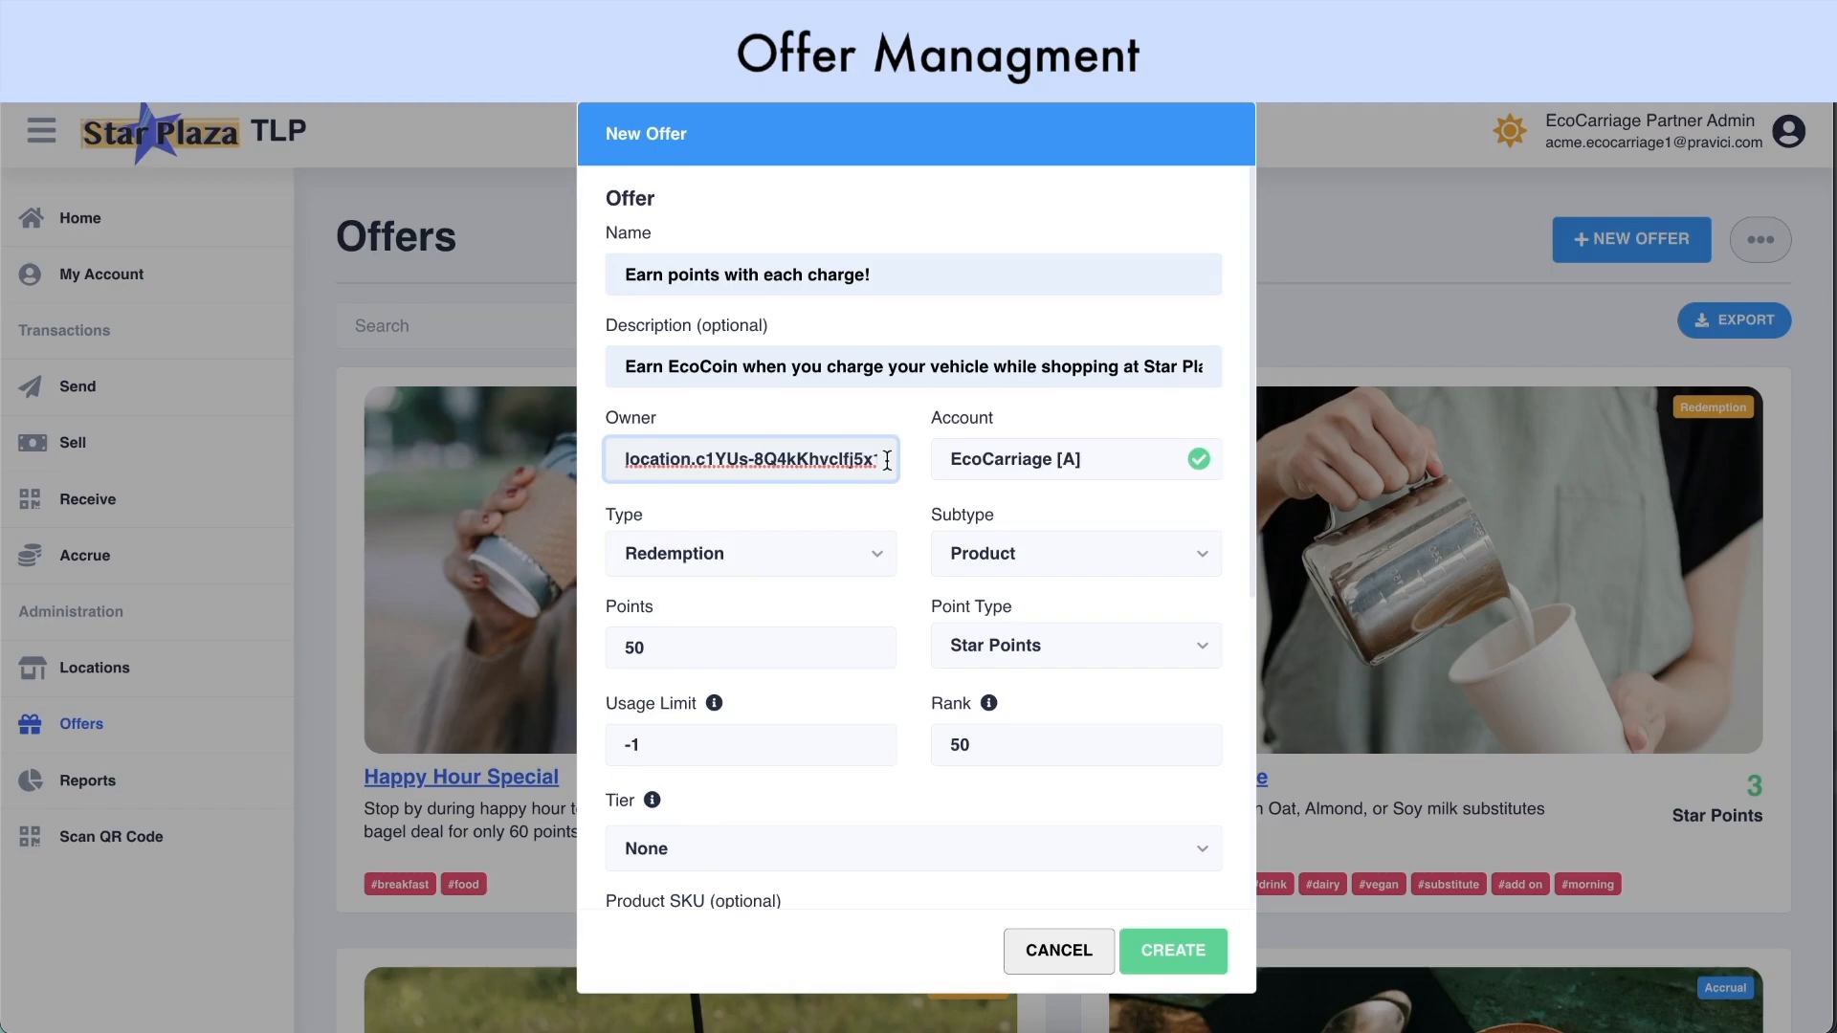
{"action": "triple_click", "coordinate": [799, 459]}
{"action": "key", "text": "ctrl+v"}
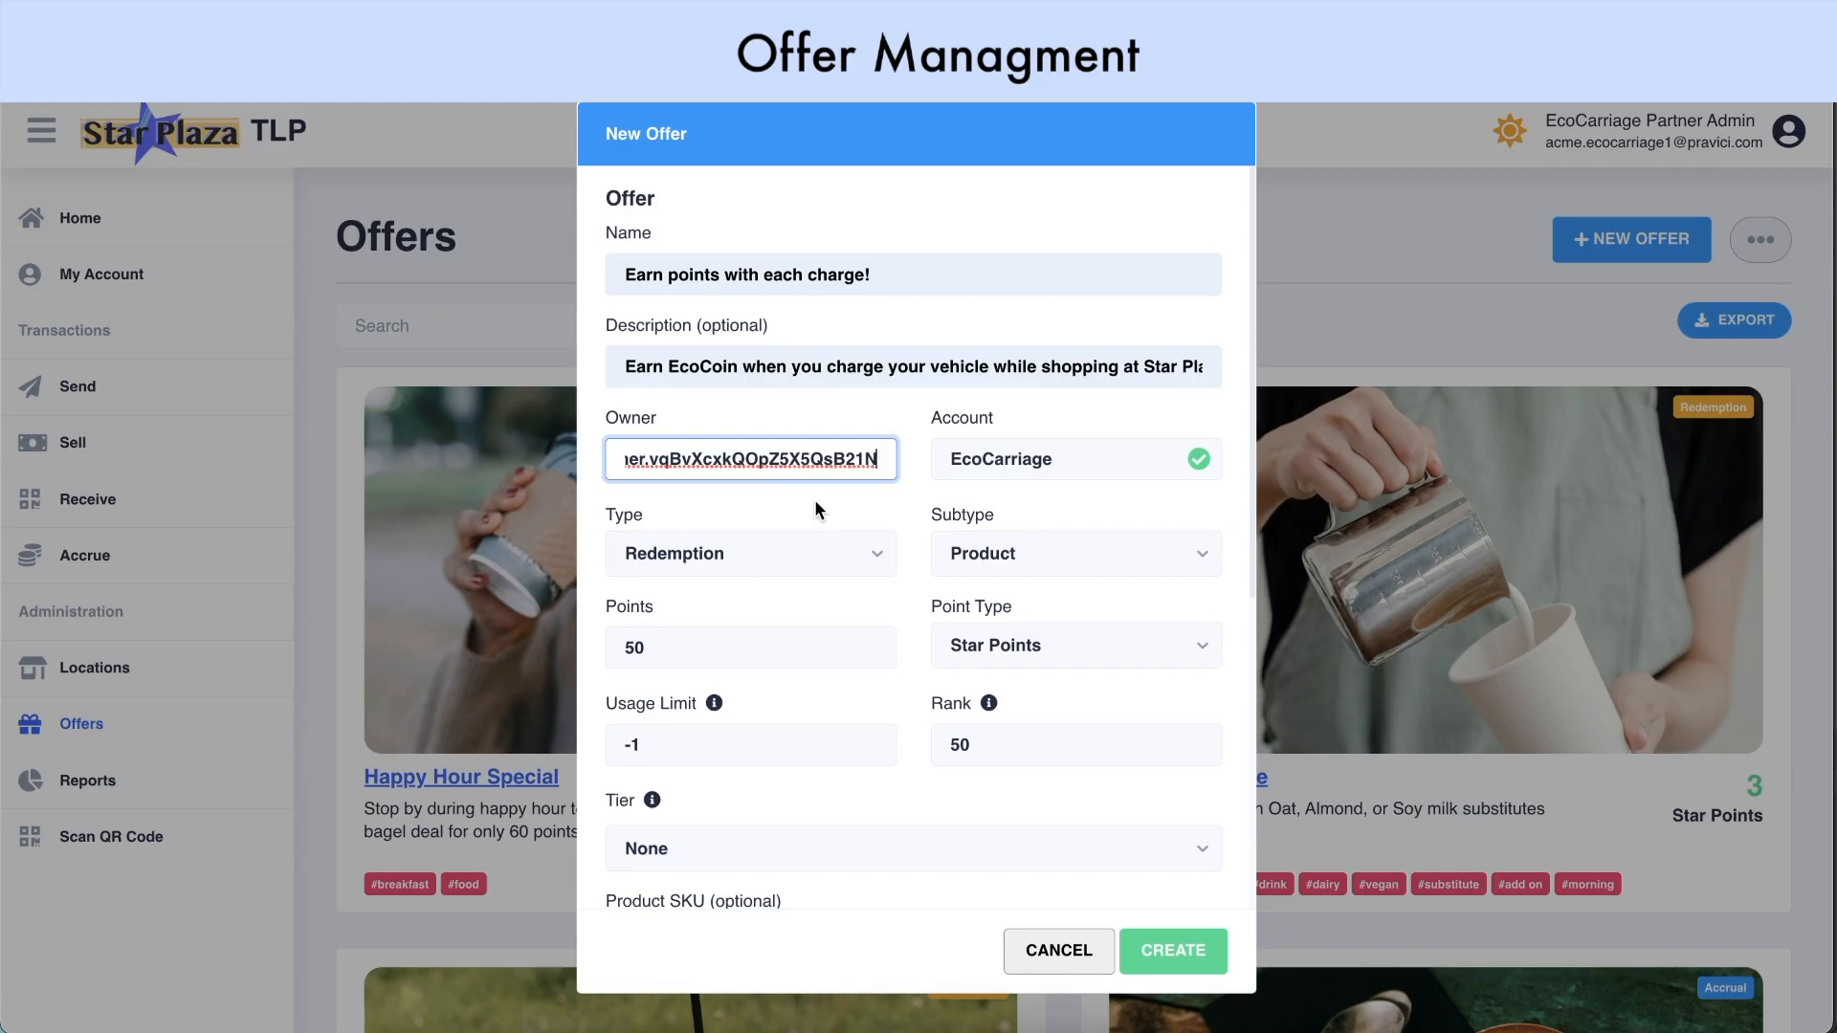
Make the offer an Accrual Product offer worth 10 EcoCoin
{"action": "left_click", "coordinate": [794, 569]}
{"action": "left_click", "coordinate": [790, 603]}
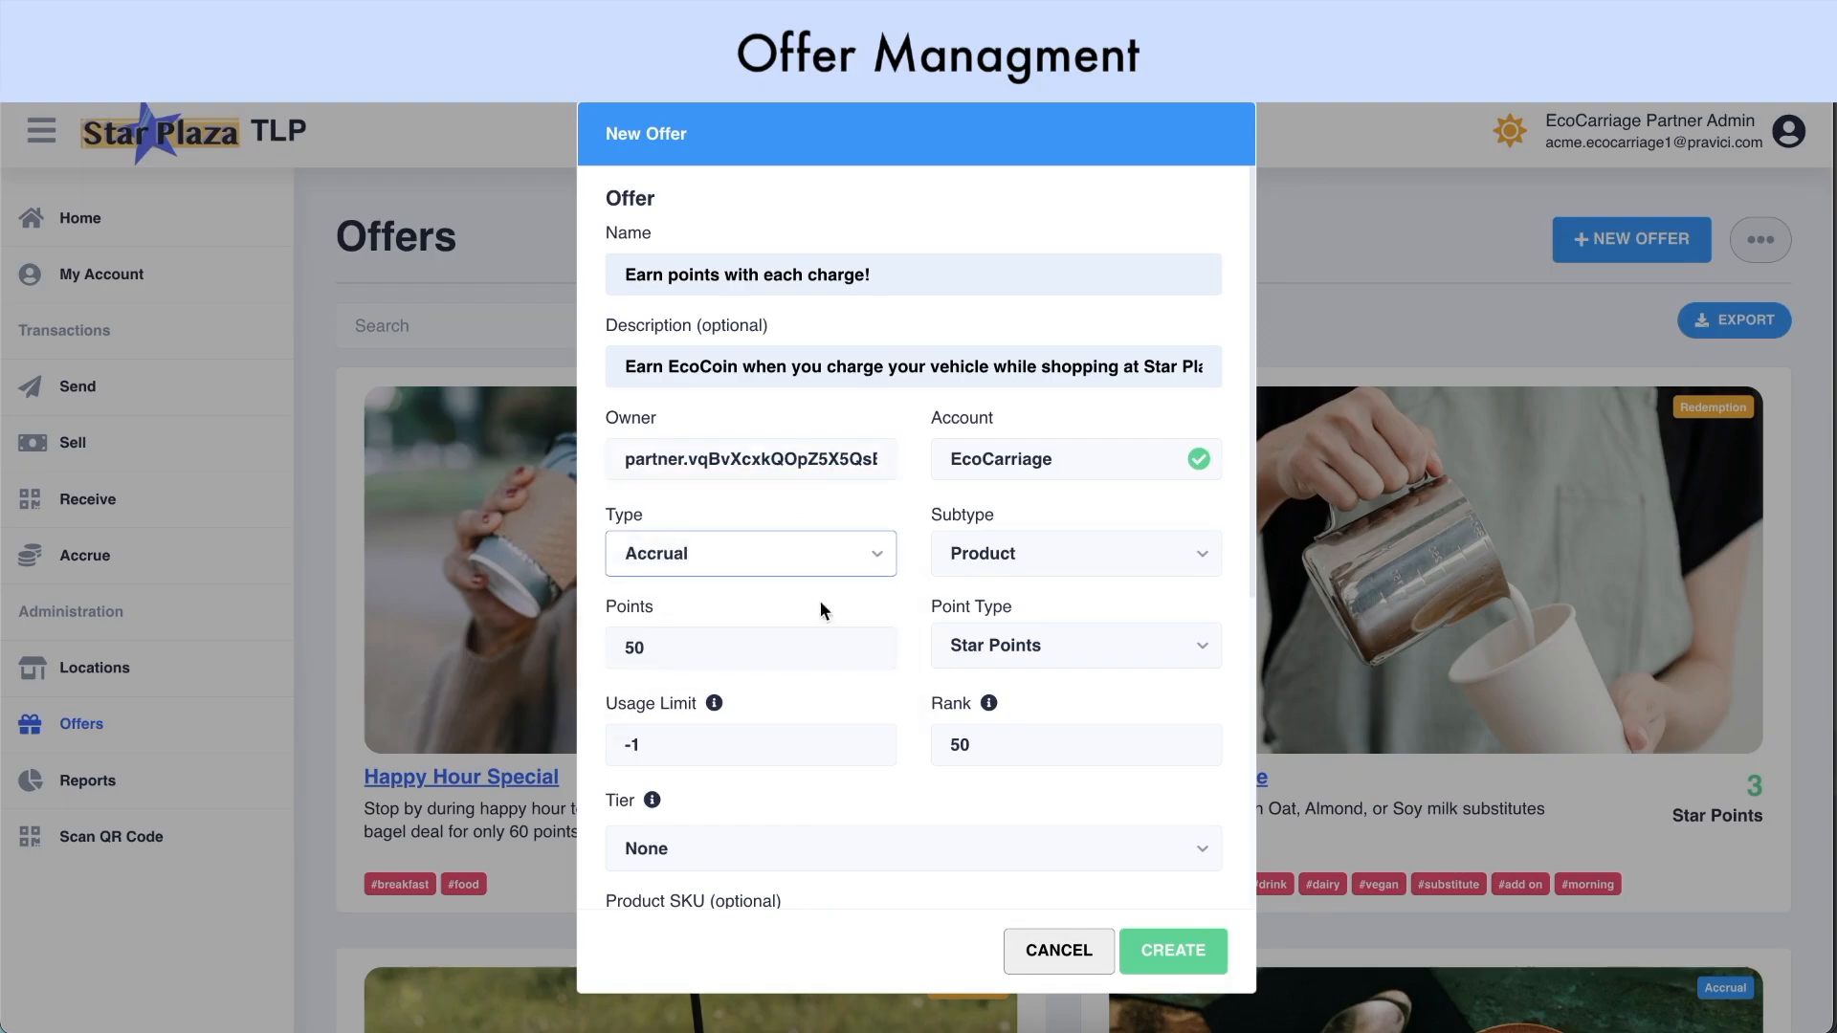
{"action": "left_click", "coordinate": [1029, 562]}
{"action": "left_click", "coordinate": [1018, 597]}
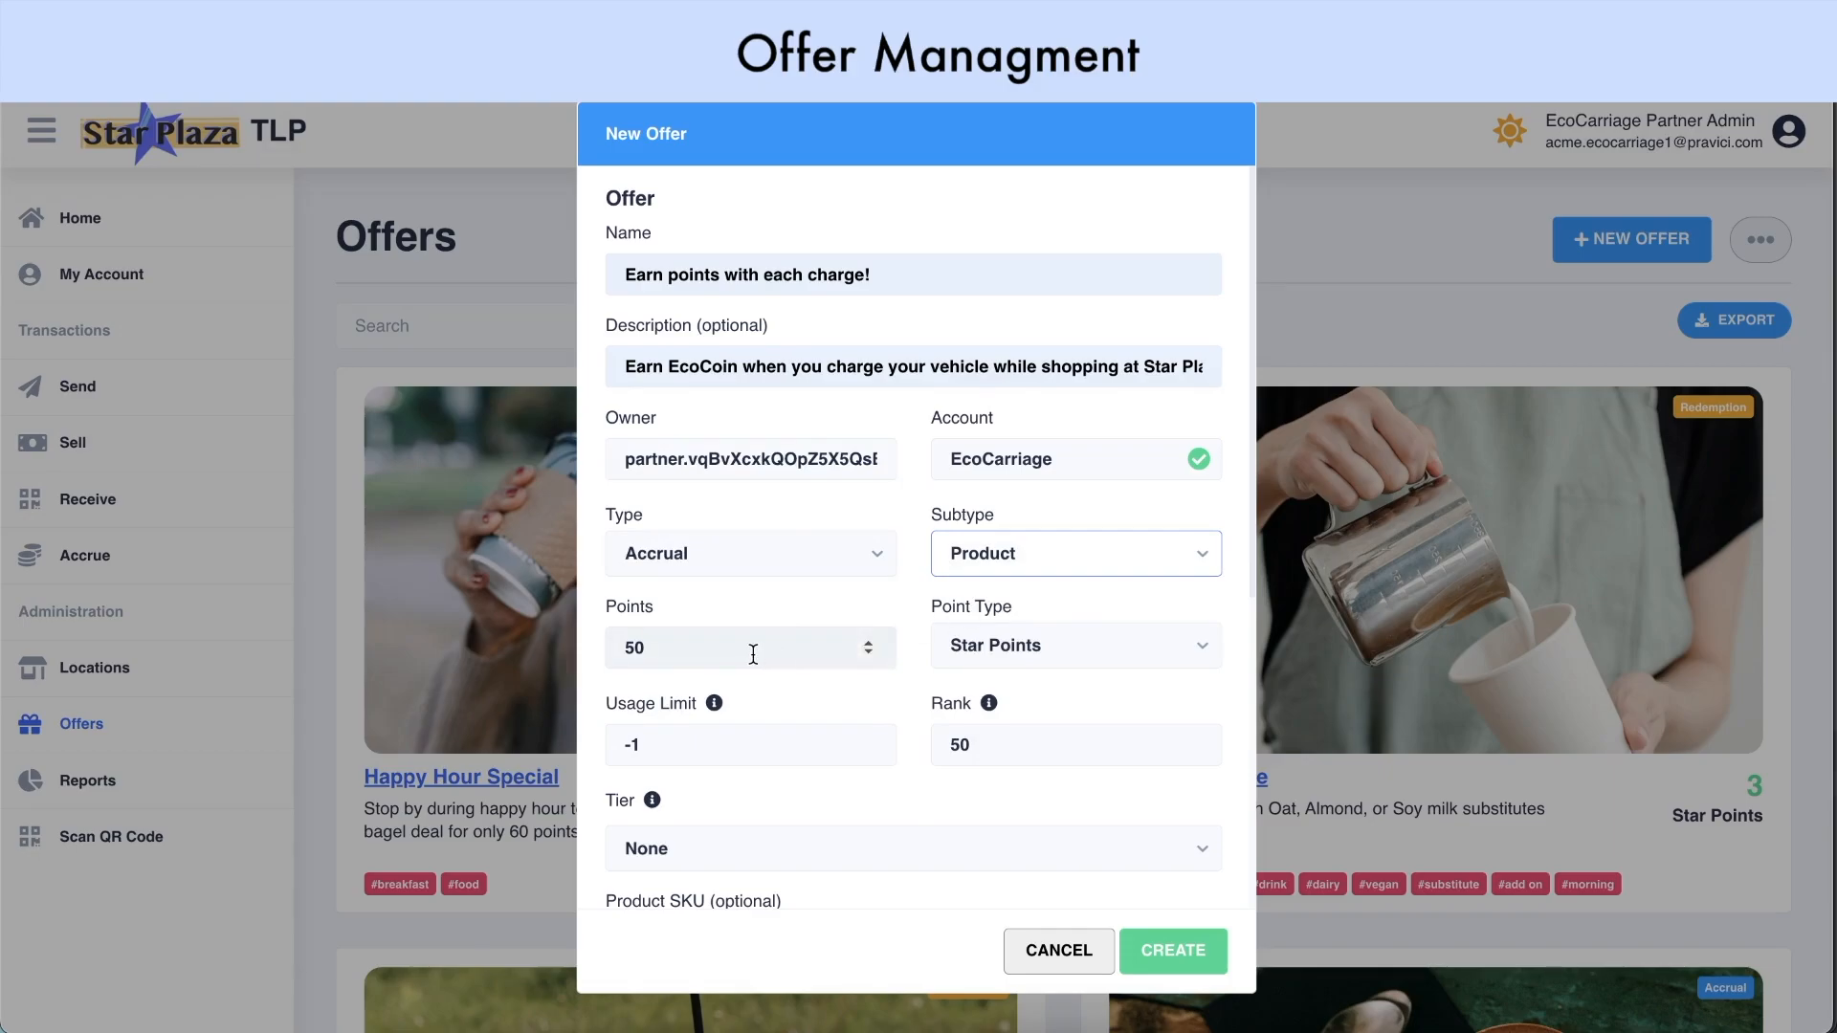
{"action": "left_click", "coordinate": [634, 649]}
{"action": "key", "text": "BackSpace"}
{"action": "key", "text": "BackSpace"}
{"action": "type", "text": "10"}
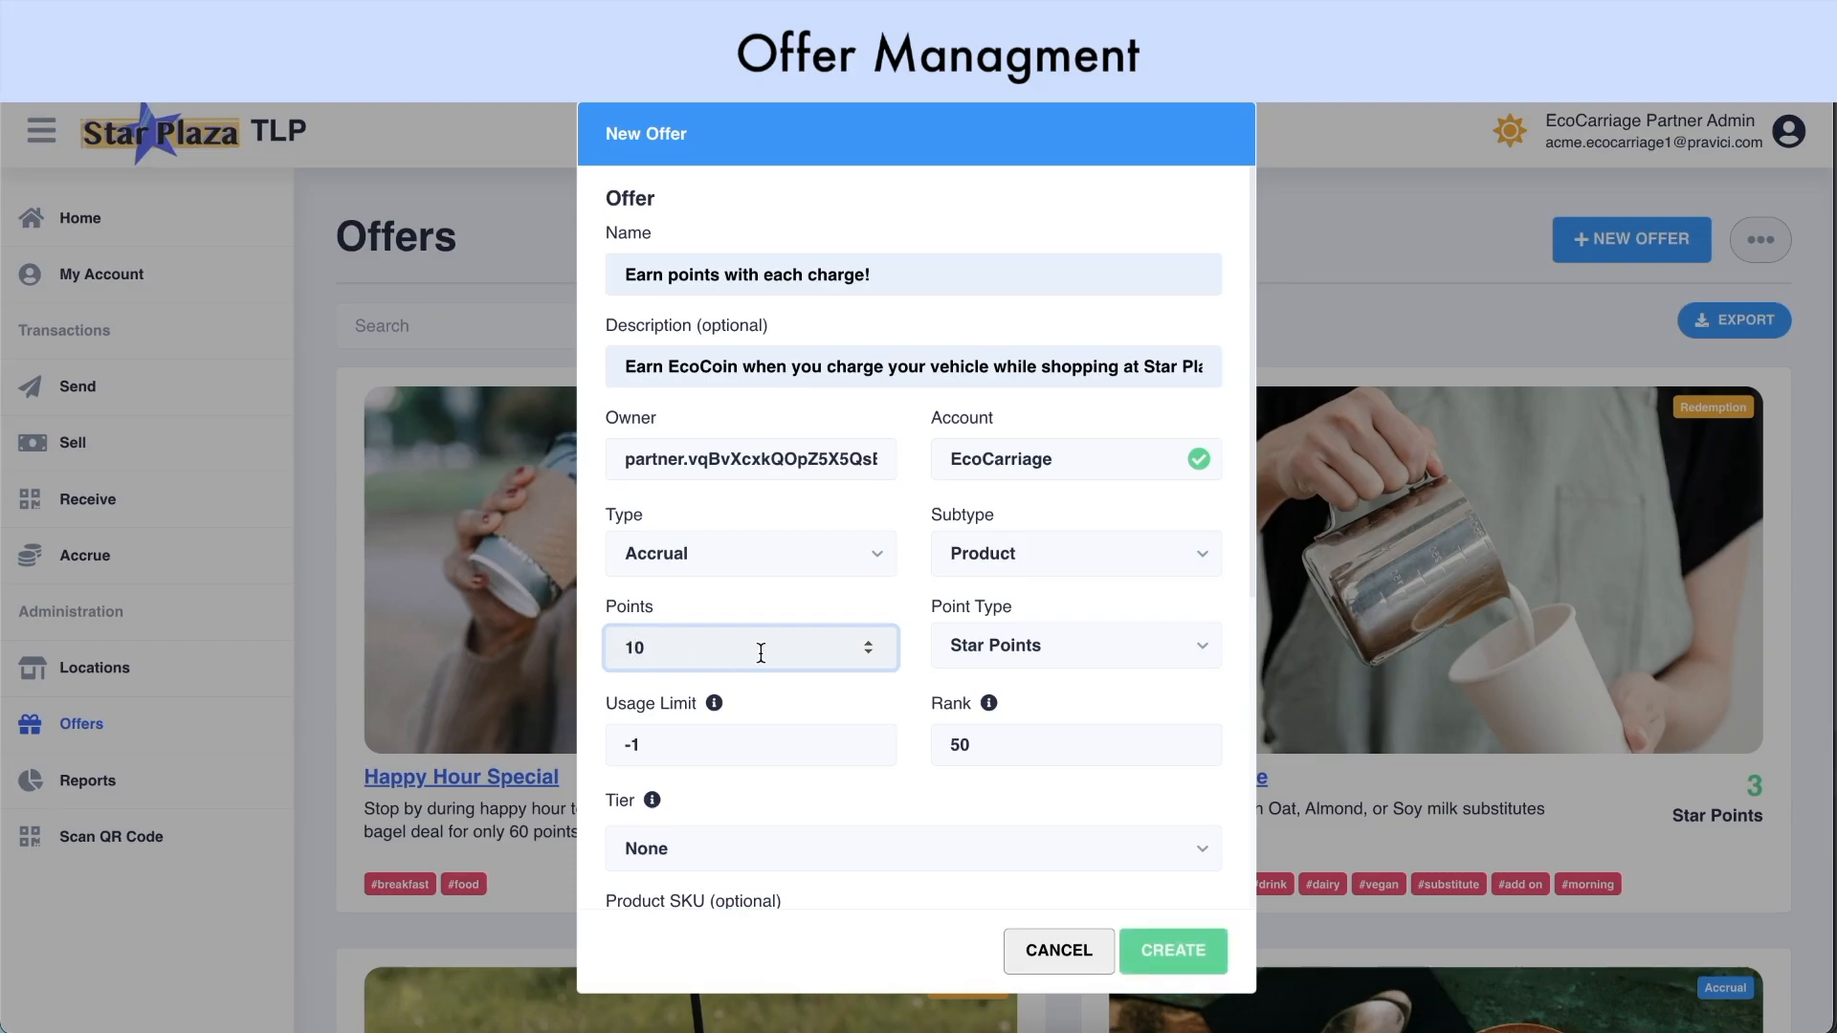
{"action": "left_click", "coordinate": [974, 650]}
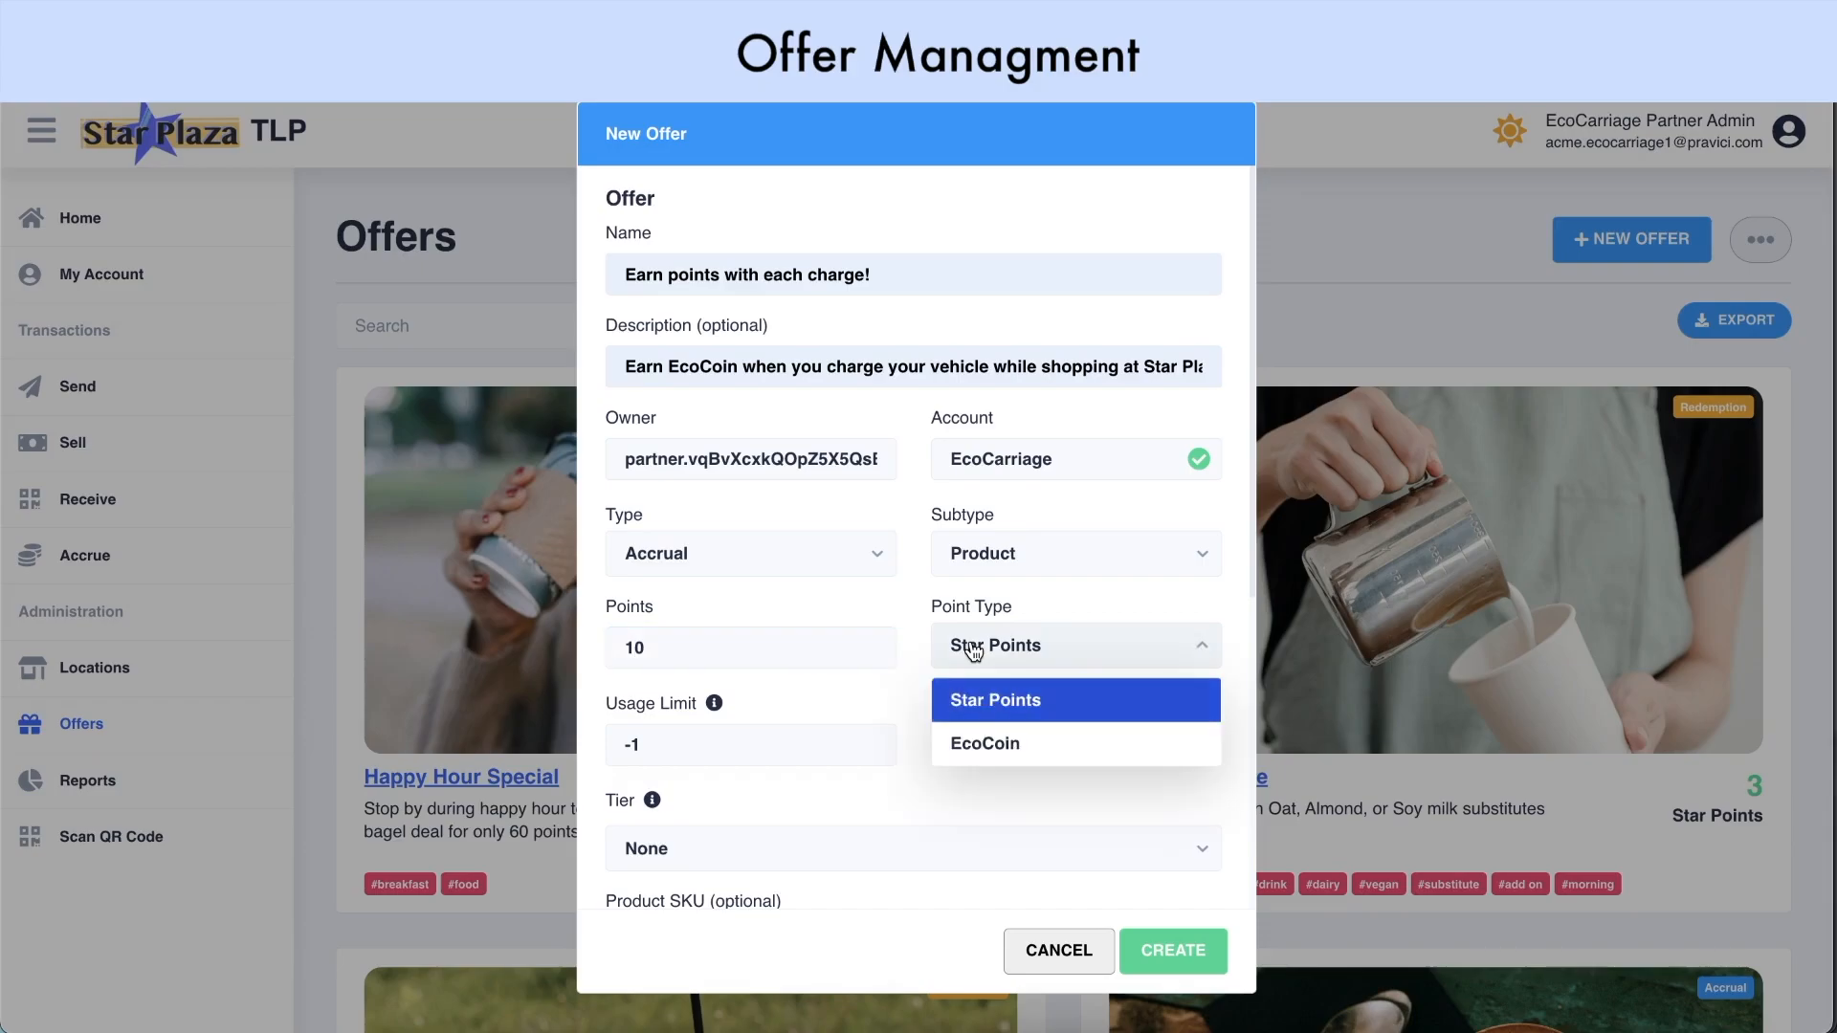
{"action": "left_click", "coordinate": [1001, 753]}
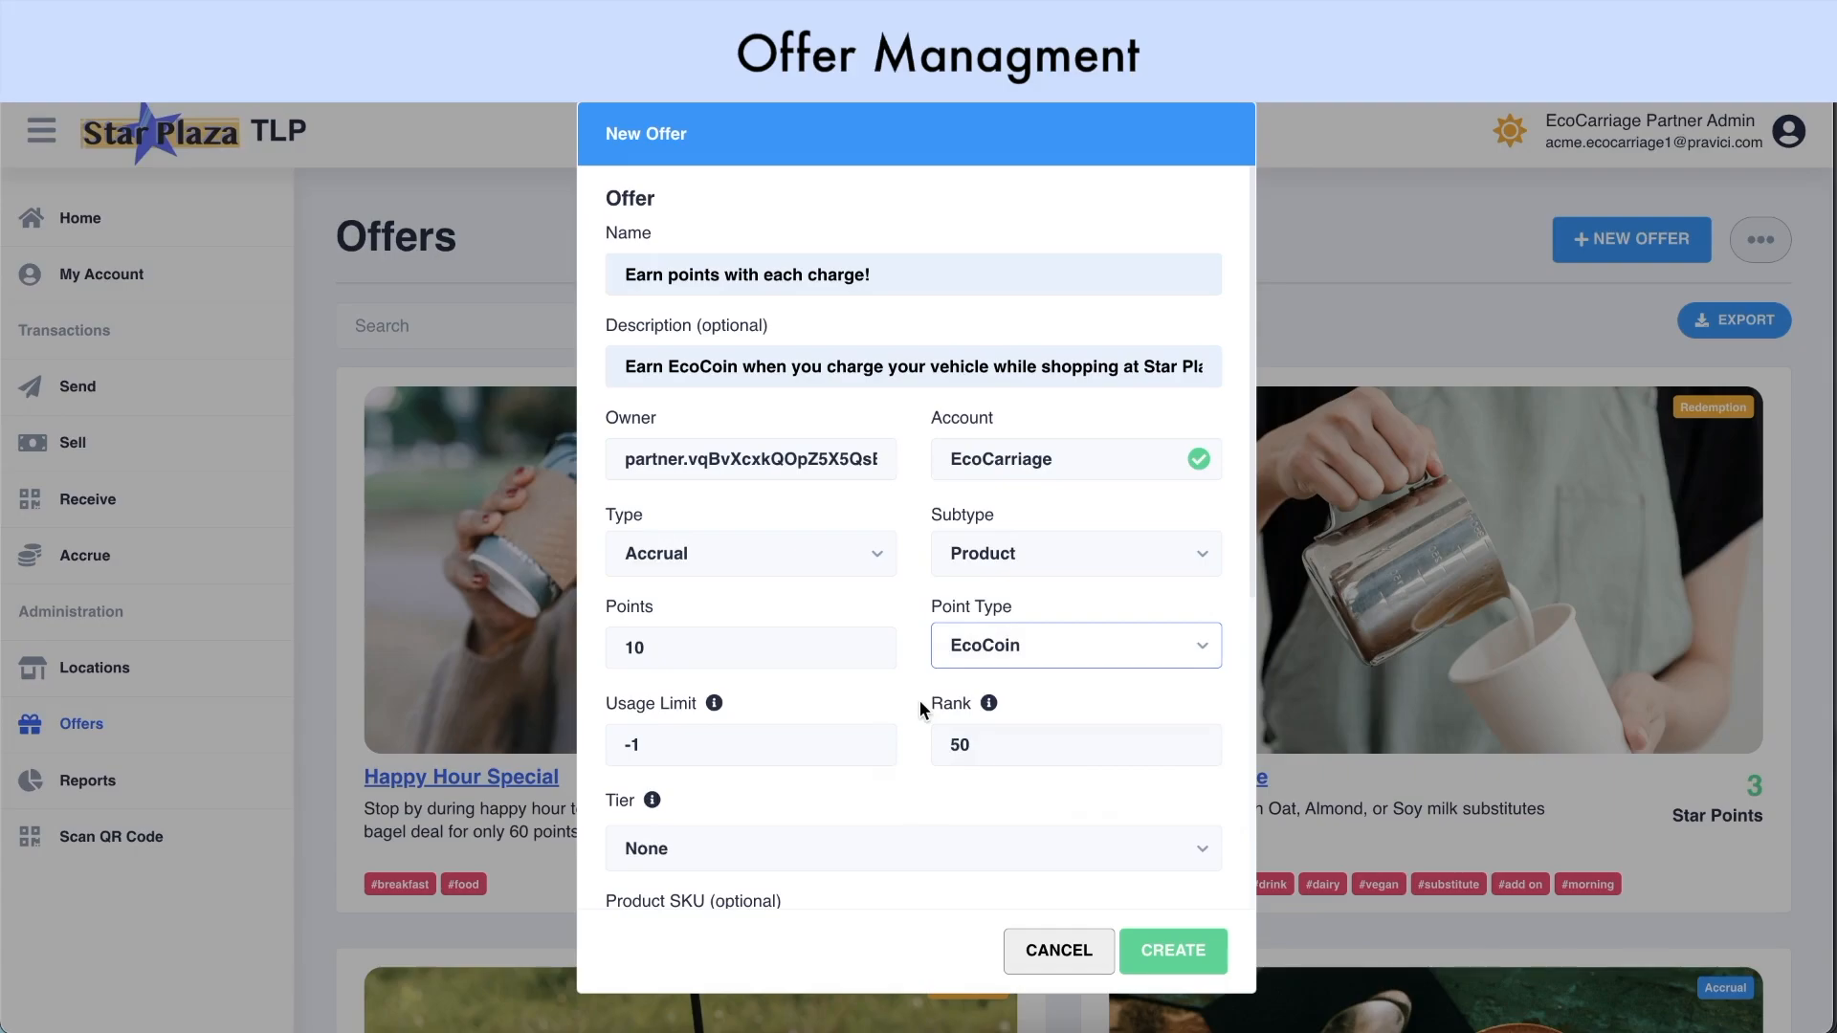
Set the offer's rank to 100 and its product SKU to abc123
{"action": "scroll", "coordinate": [921, 700], "scroll_direction": "down", "scroll_amount": 1}
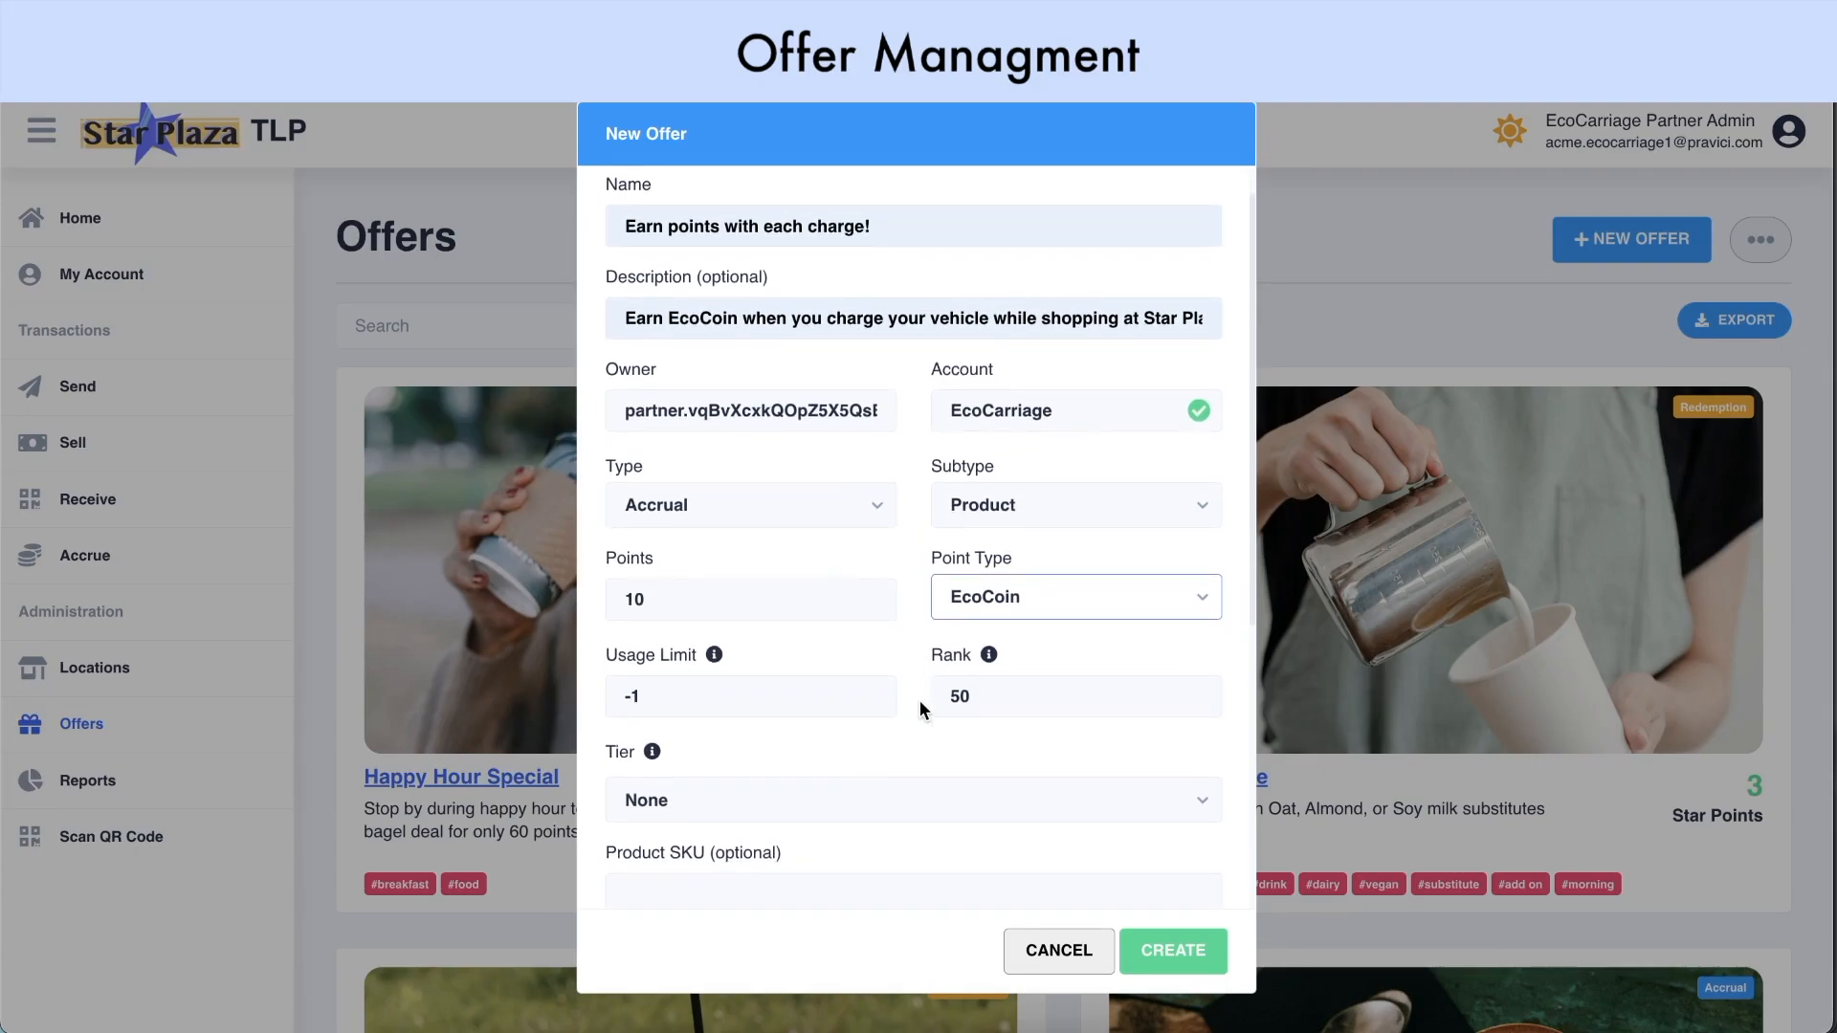
{"action": "scroll", "coordinate": [920, 701], "scroll_direction": "down", "scroll_amount": 1}
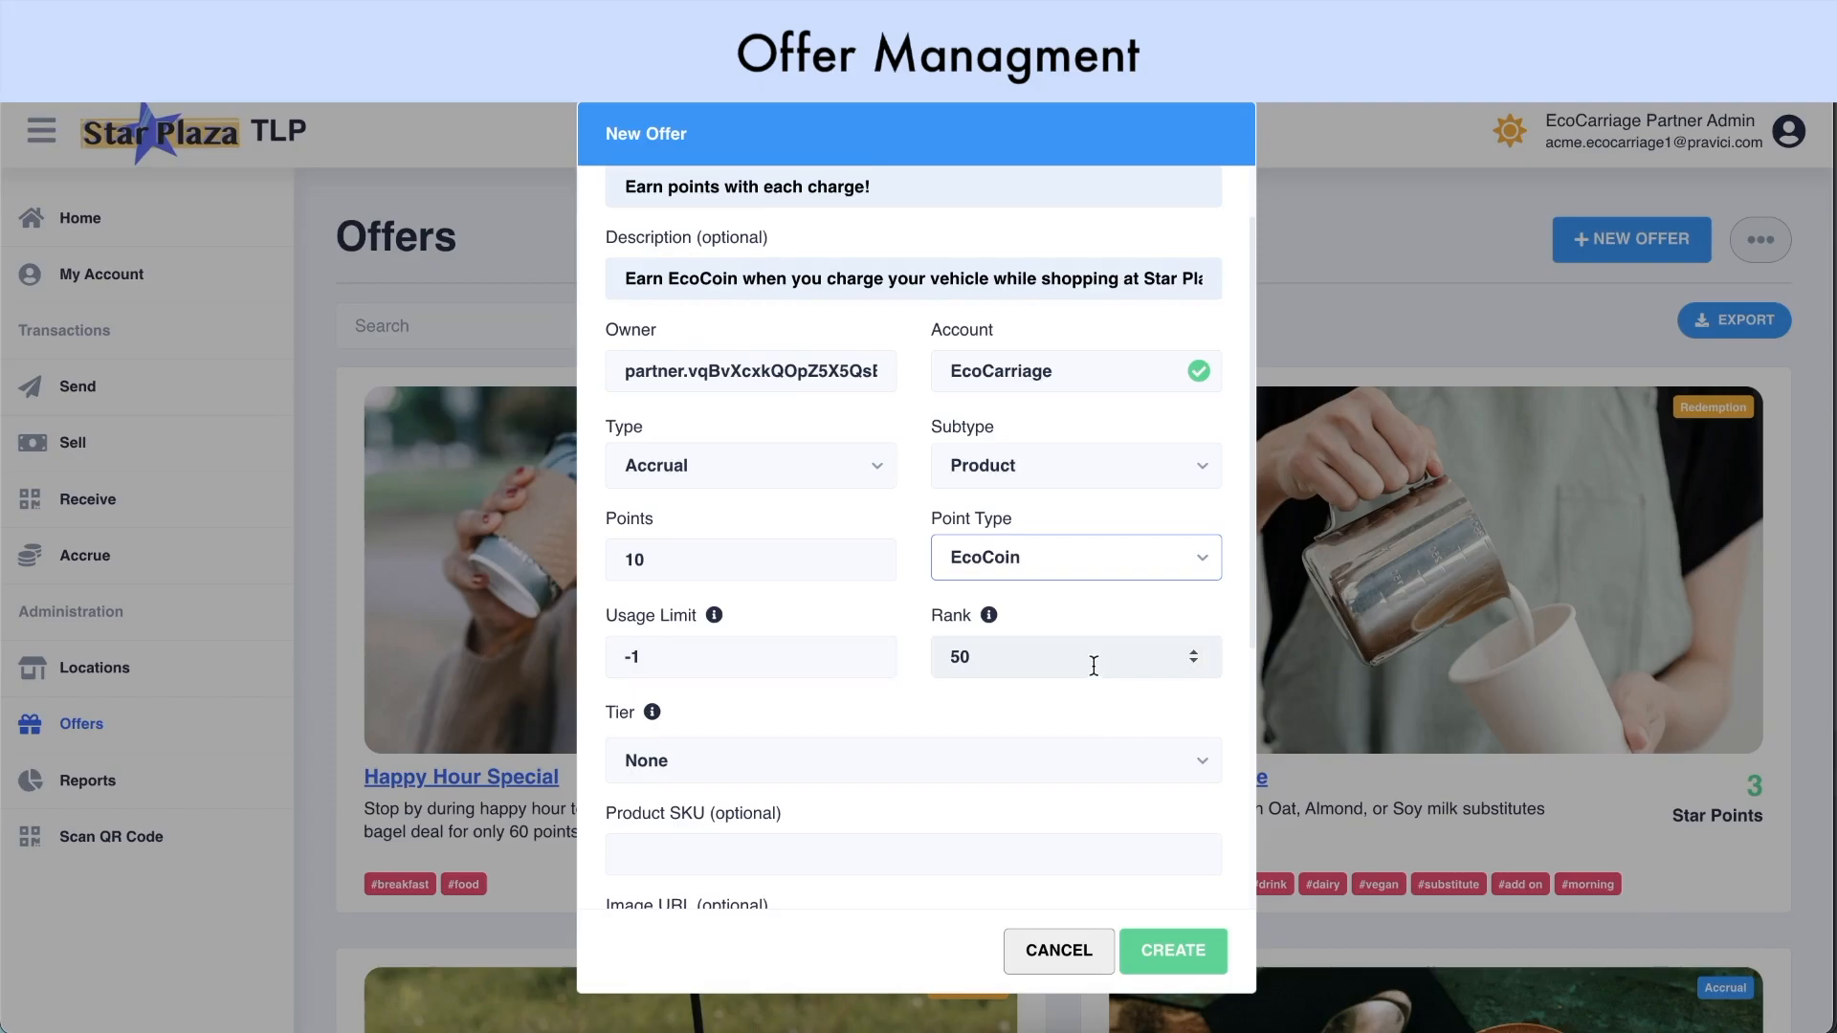
{"action": "left_click_drag", "start_coordinate": [1021, 660], "coordinate": [919, 669]}
{"action": "type", "text": "100"}
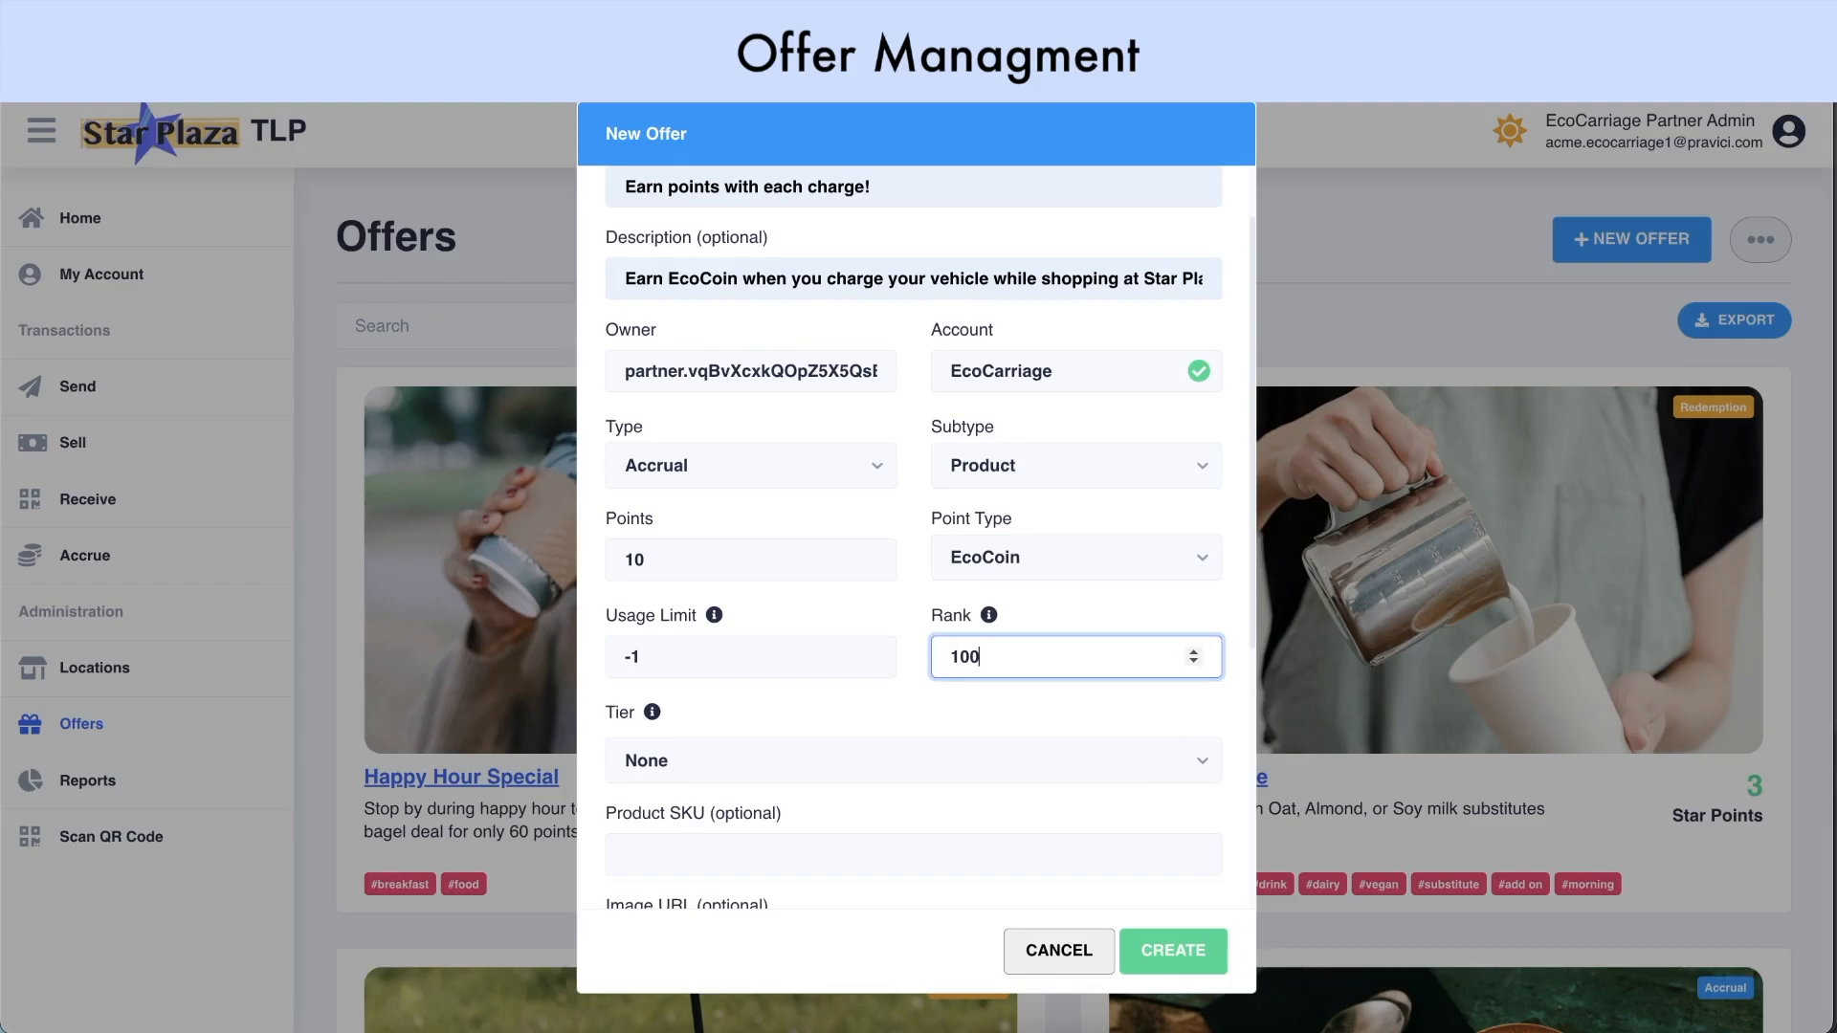
{"action": "left_click", "coordinate": [905, 685]}
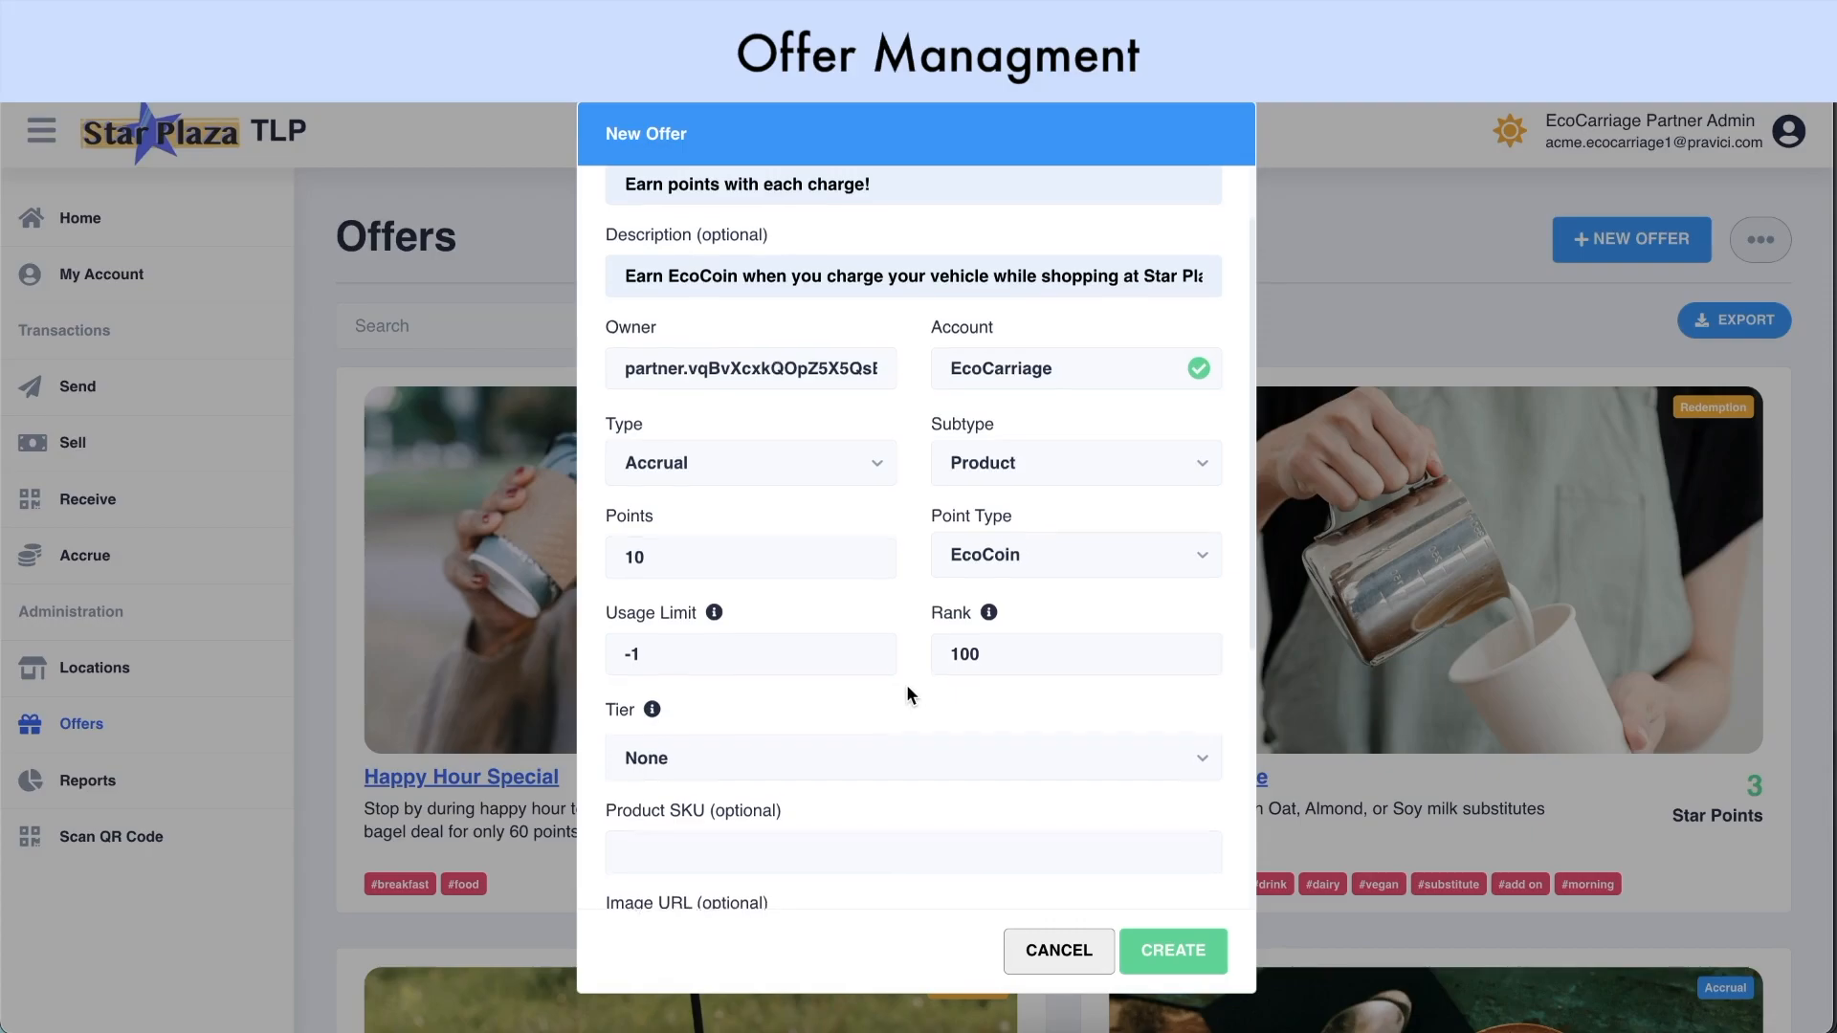
{"action": "scroll", "coordinate": [905, 685], "scroll_direction": "down", "scroll_amount": 1}
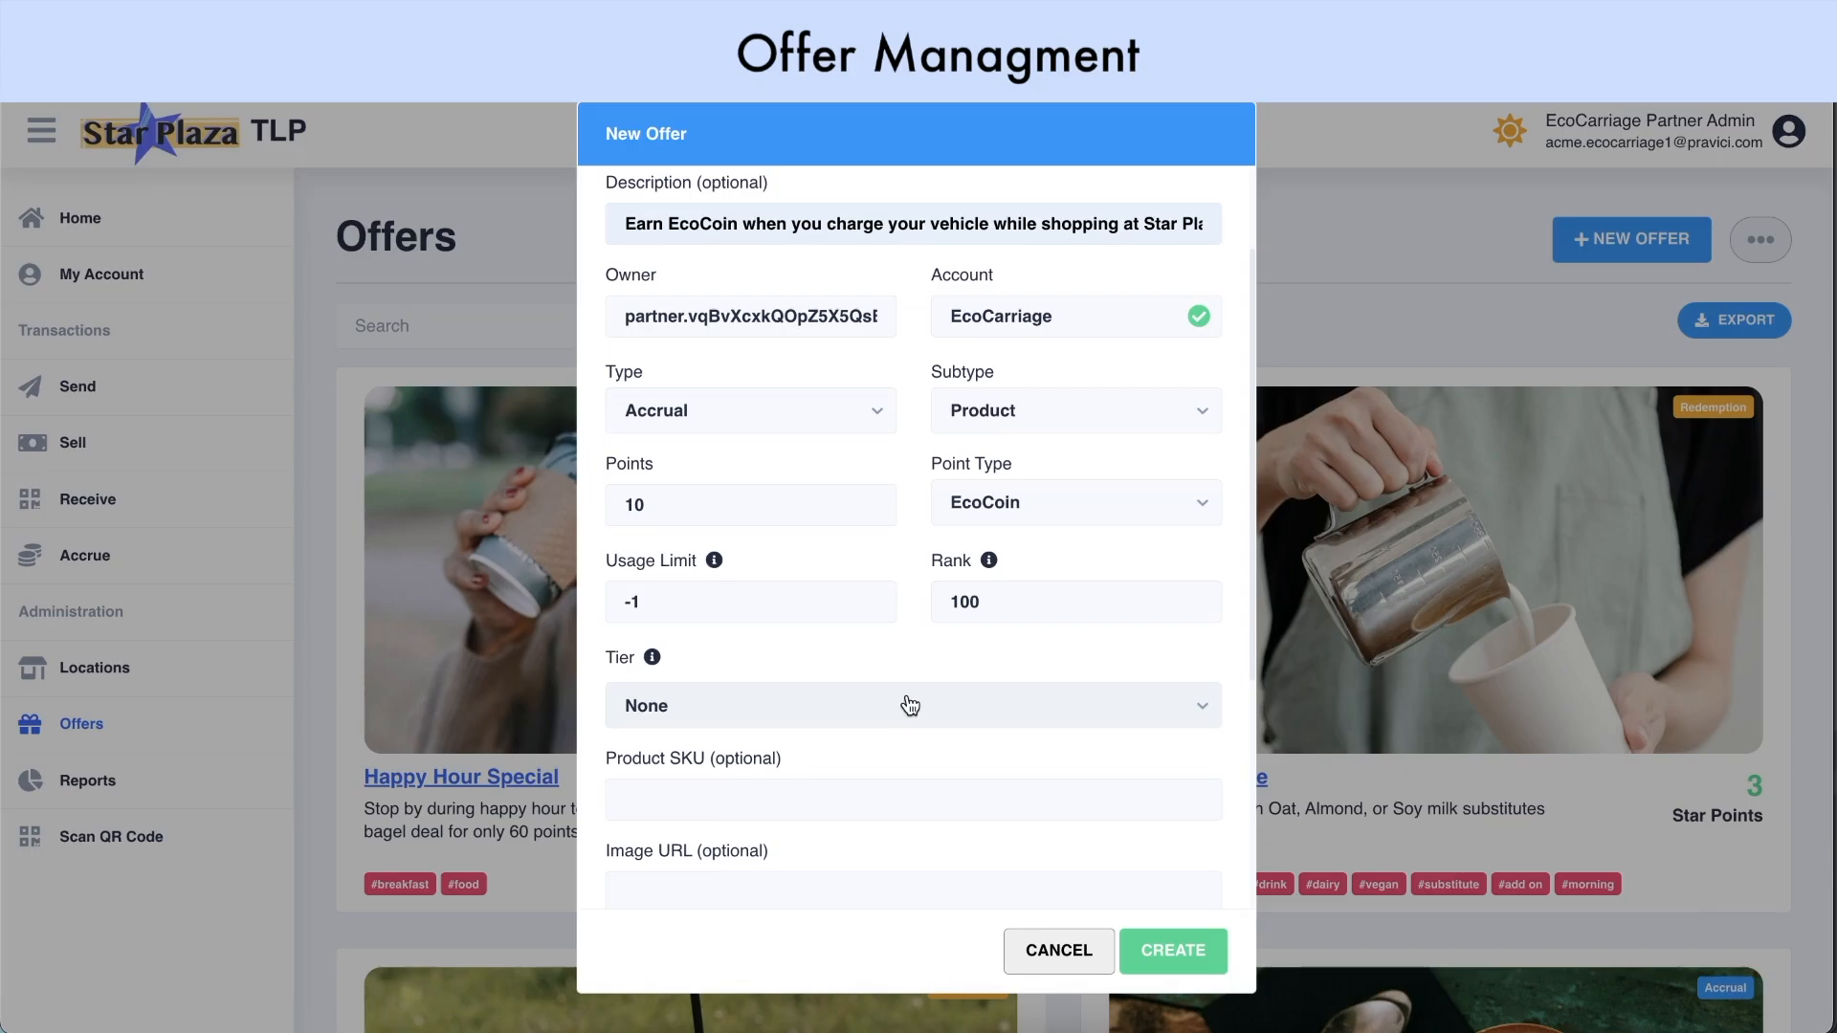
{"action": "scroll", "coordinate": [910, 713], "scroll_direction": "down", "scroll_amount": 1}
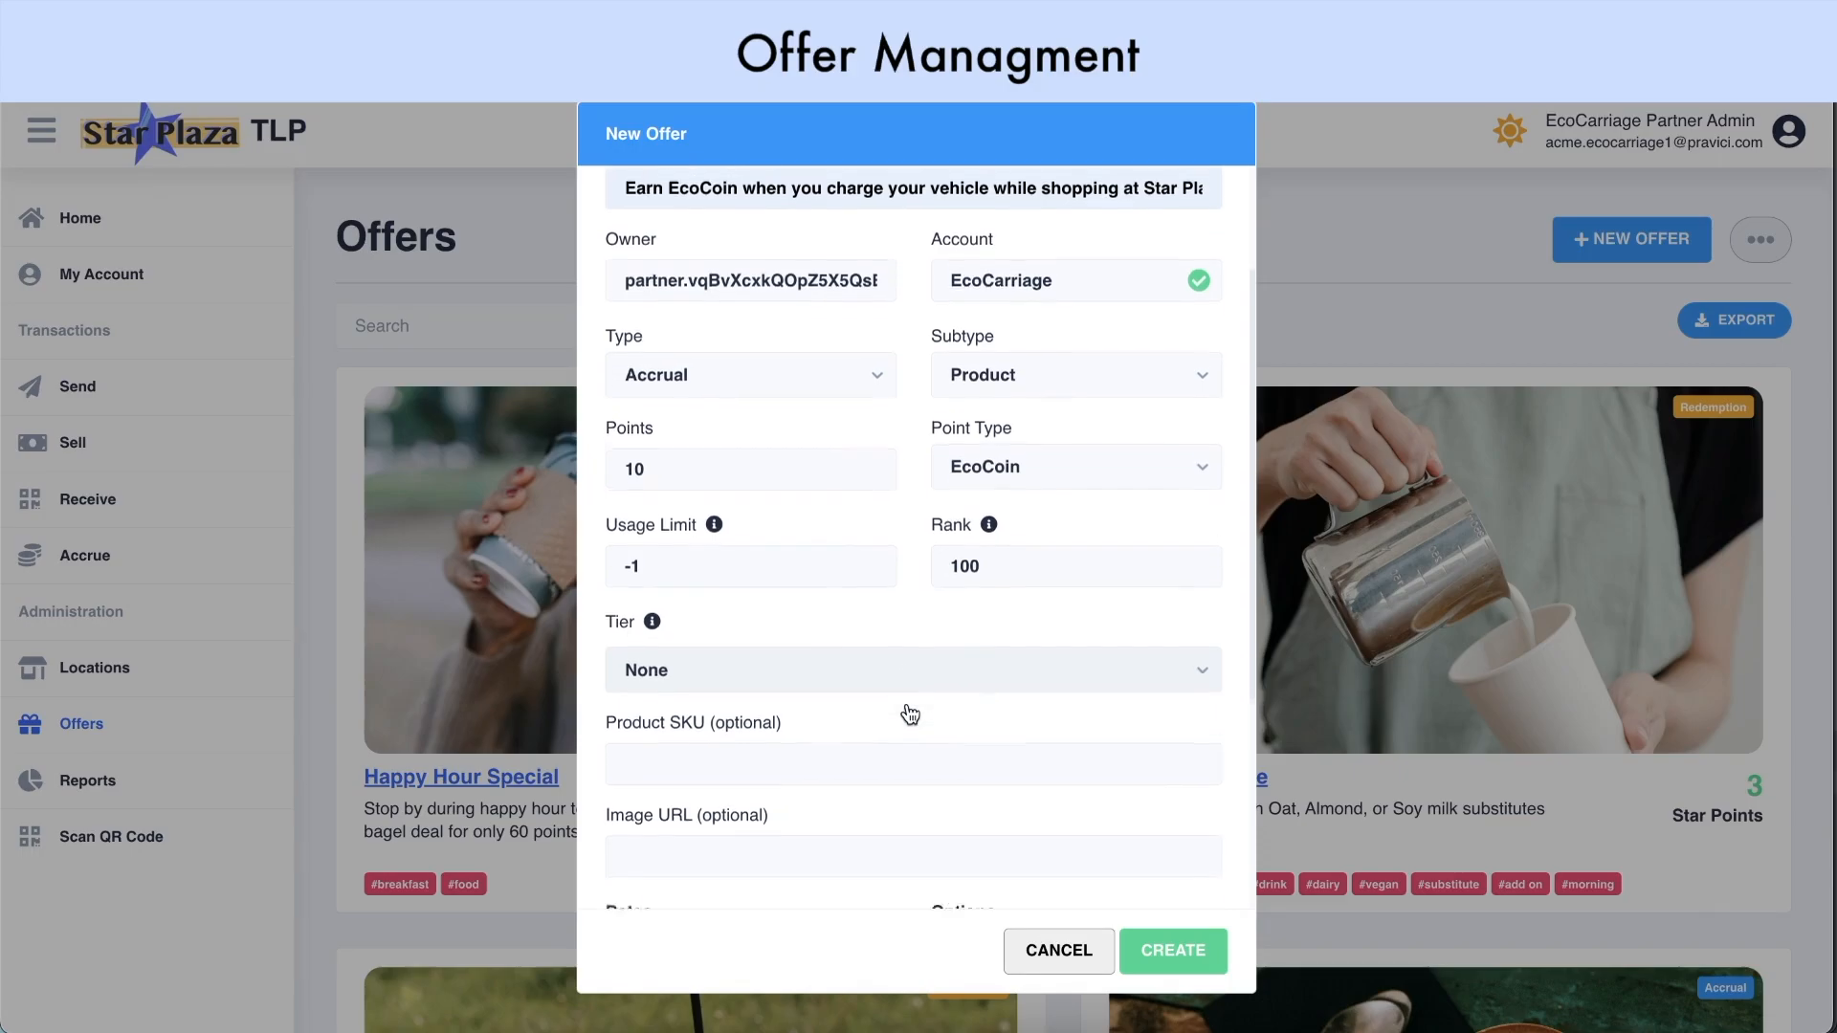
{"action": "left_click", "coordinate": [912, 697]}
{"action": "type", "text": "abc123"}
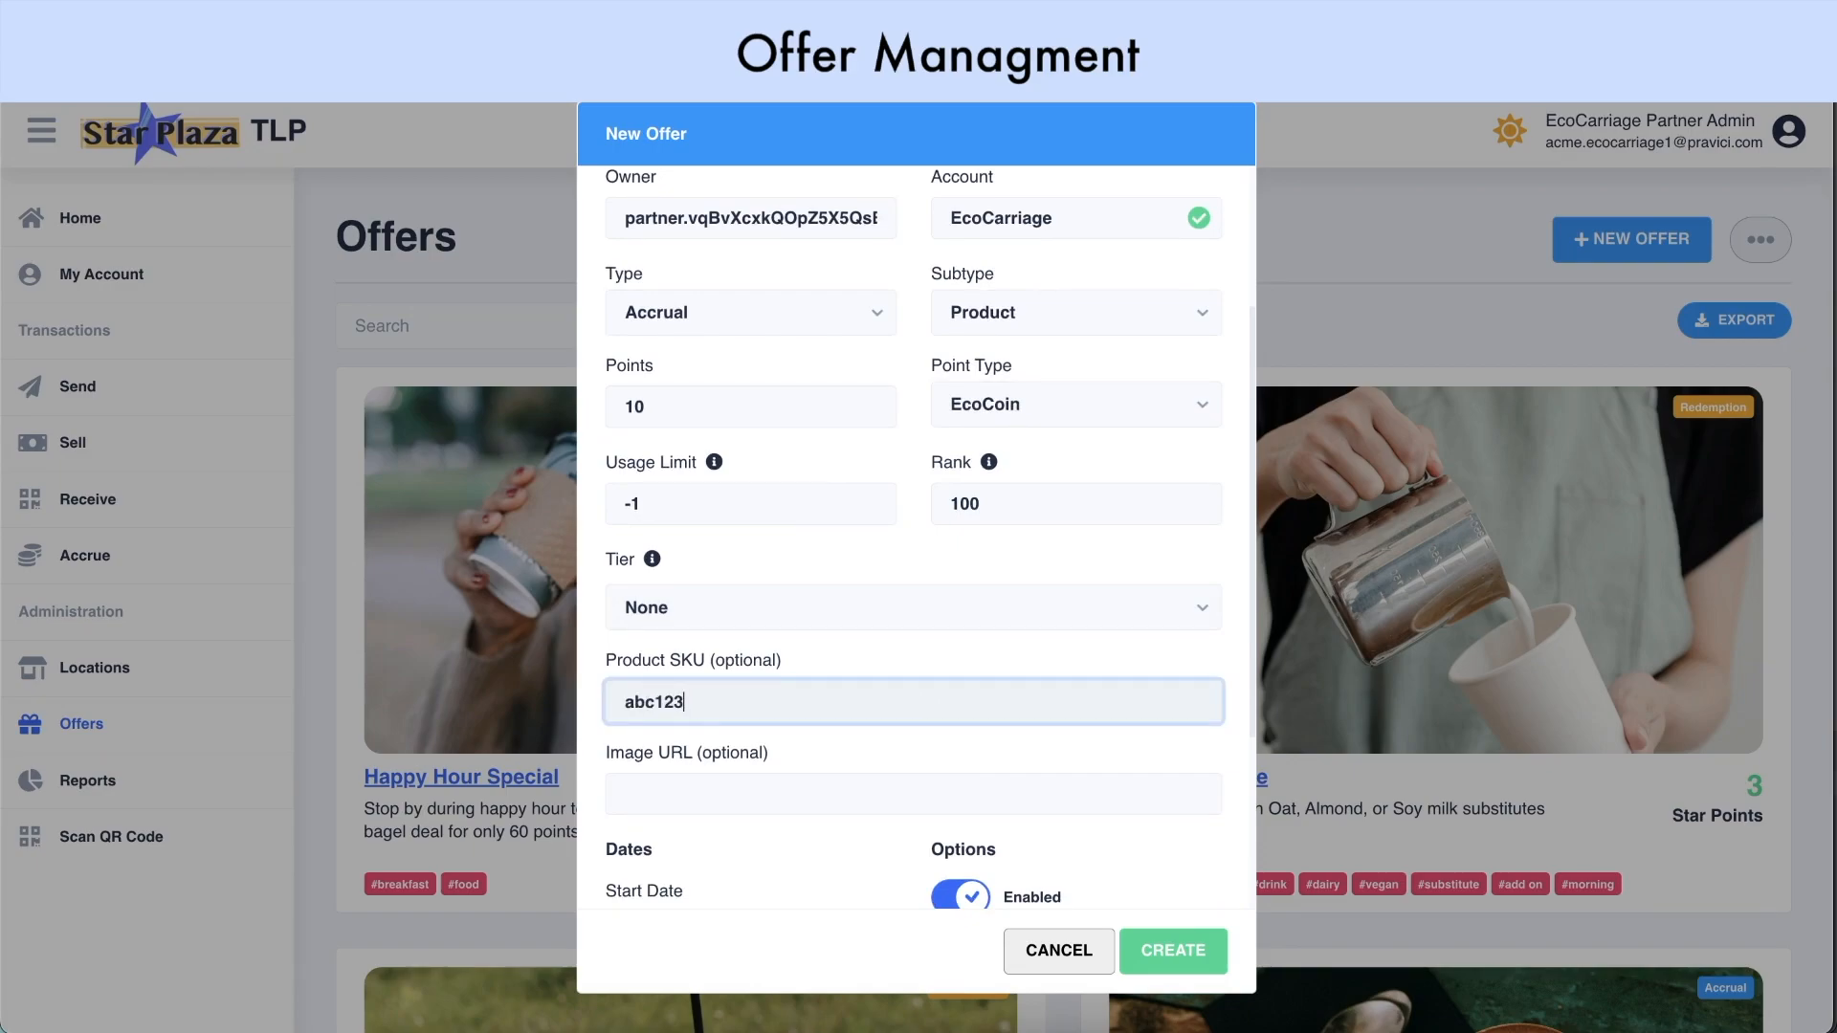
{"action": "scroll", "coordinate": [911, 697], "scroll_direction": "down", "scroll_amount": 1}
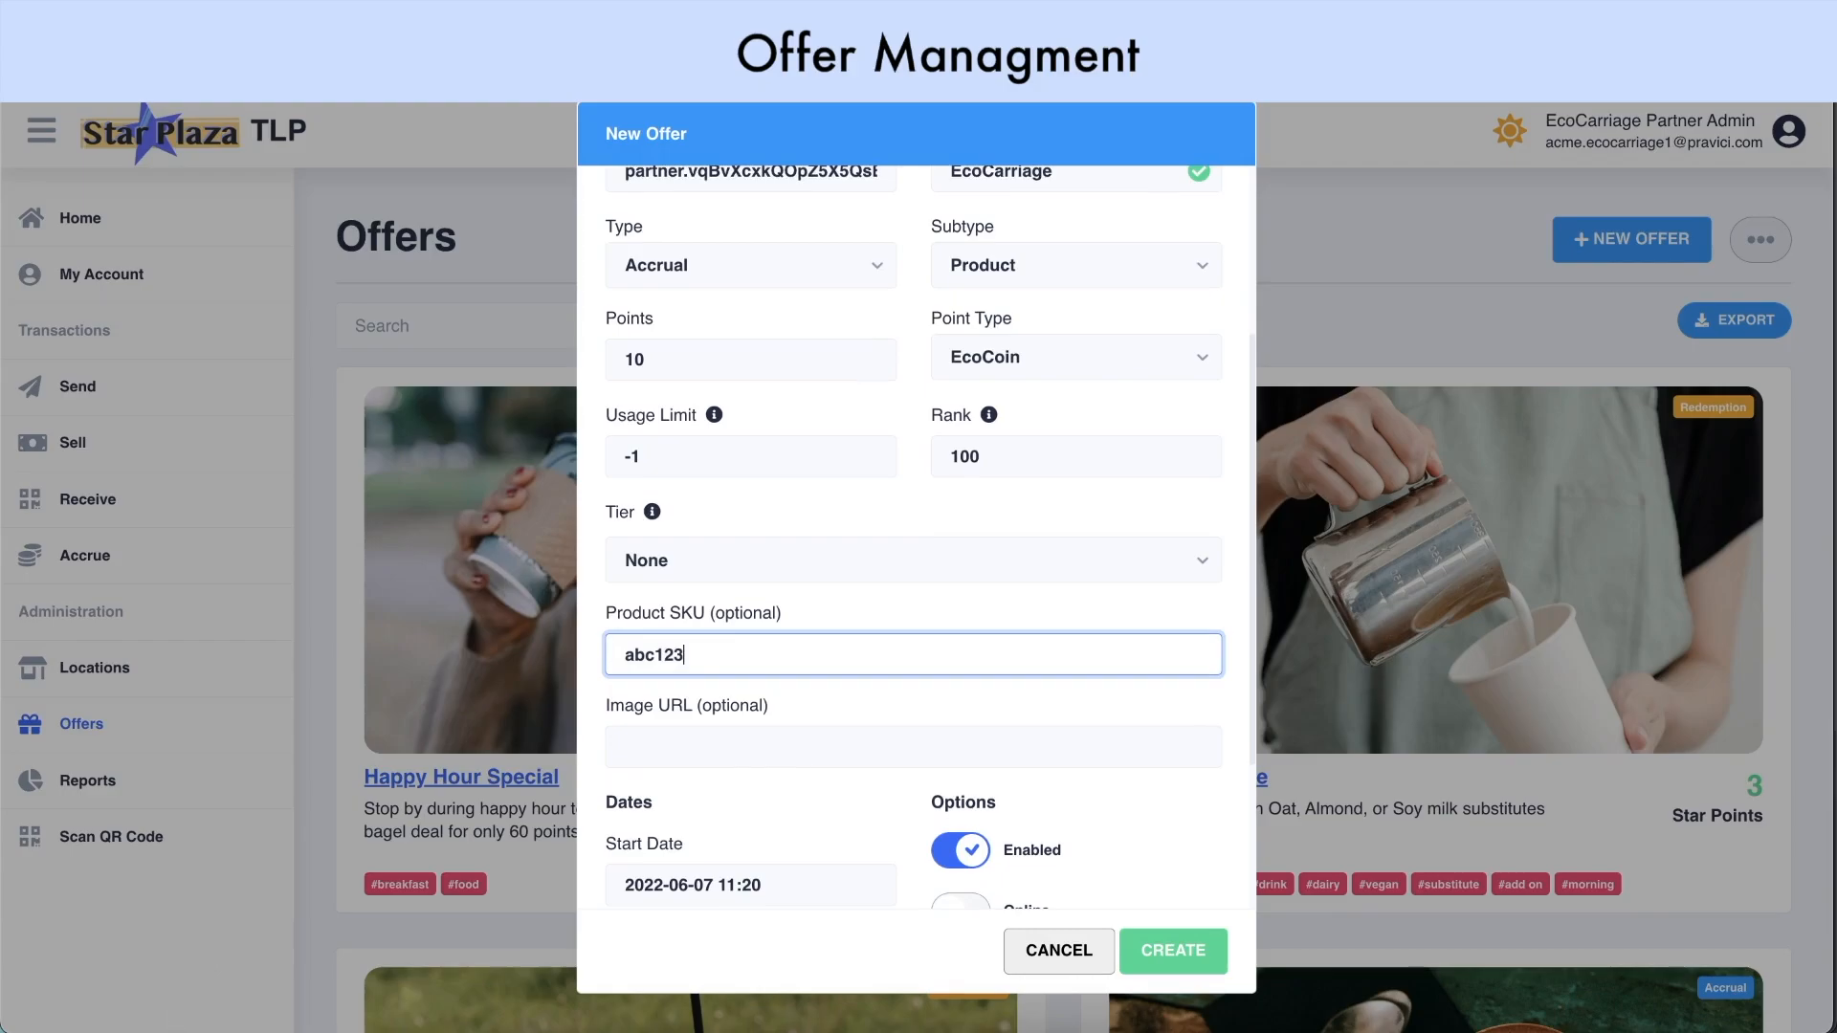
Add the charging-car image URL, leave the end date empty, and tag it 'electric vehicle'
{"action": "left_click", "coordinate": [715, 738]}
{"action": "key", "text": "ctrl+v"}
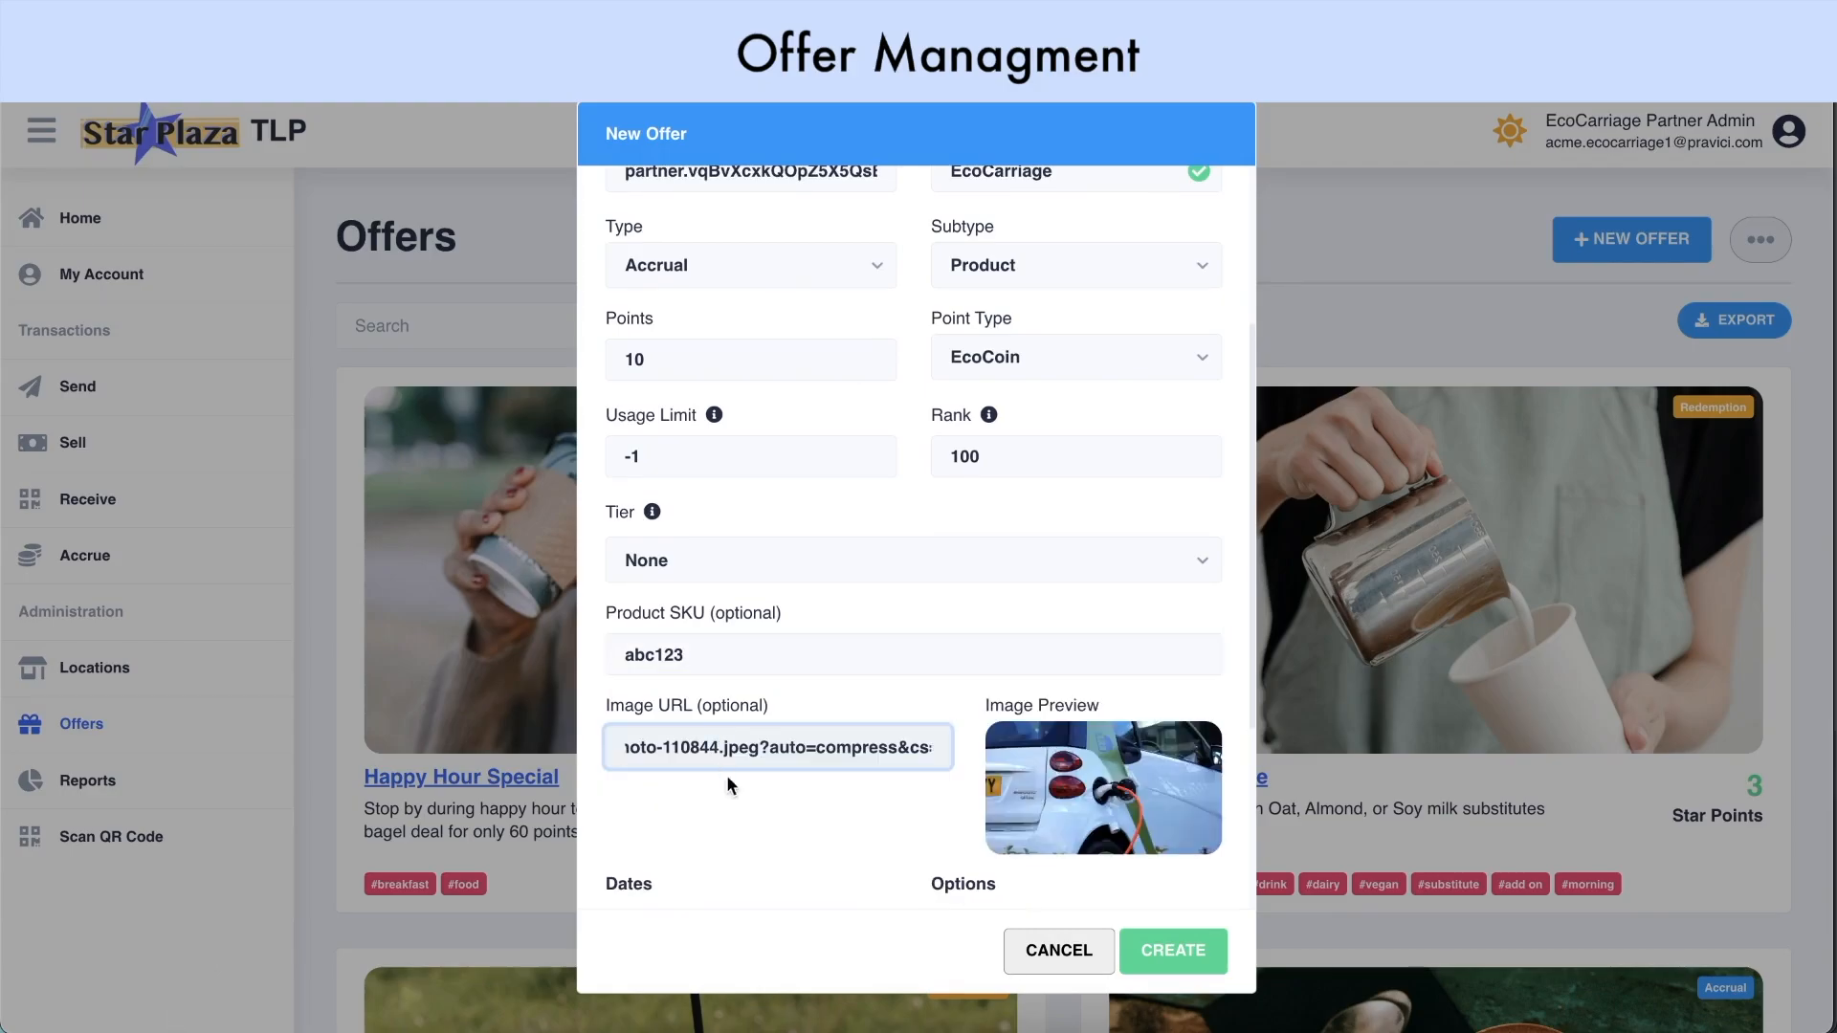
{"action": "scroll", "coordinate": [742, 802], "scroll_direction": "down", "scroll_amount": 2}
{"action": "scroll", "coordinate": [859, 710], "scroll_direction": "down", "scroll_amount": 5}
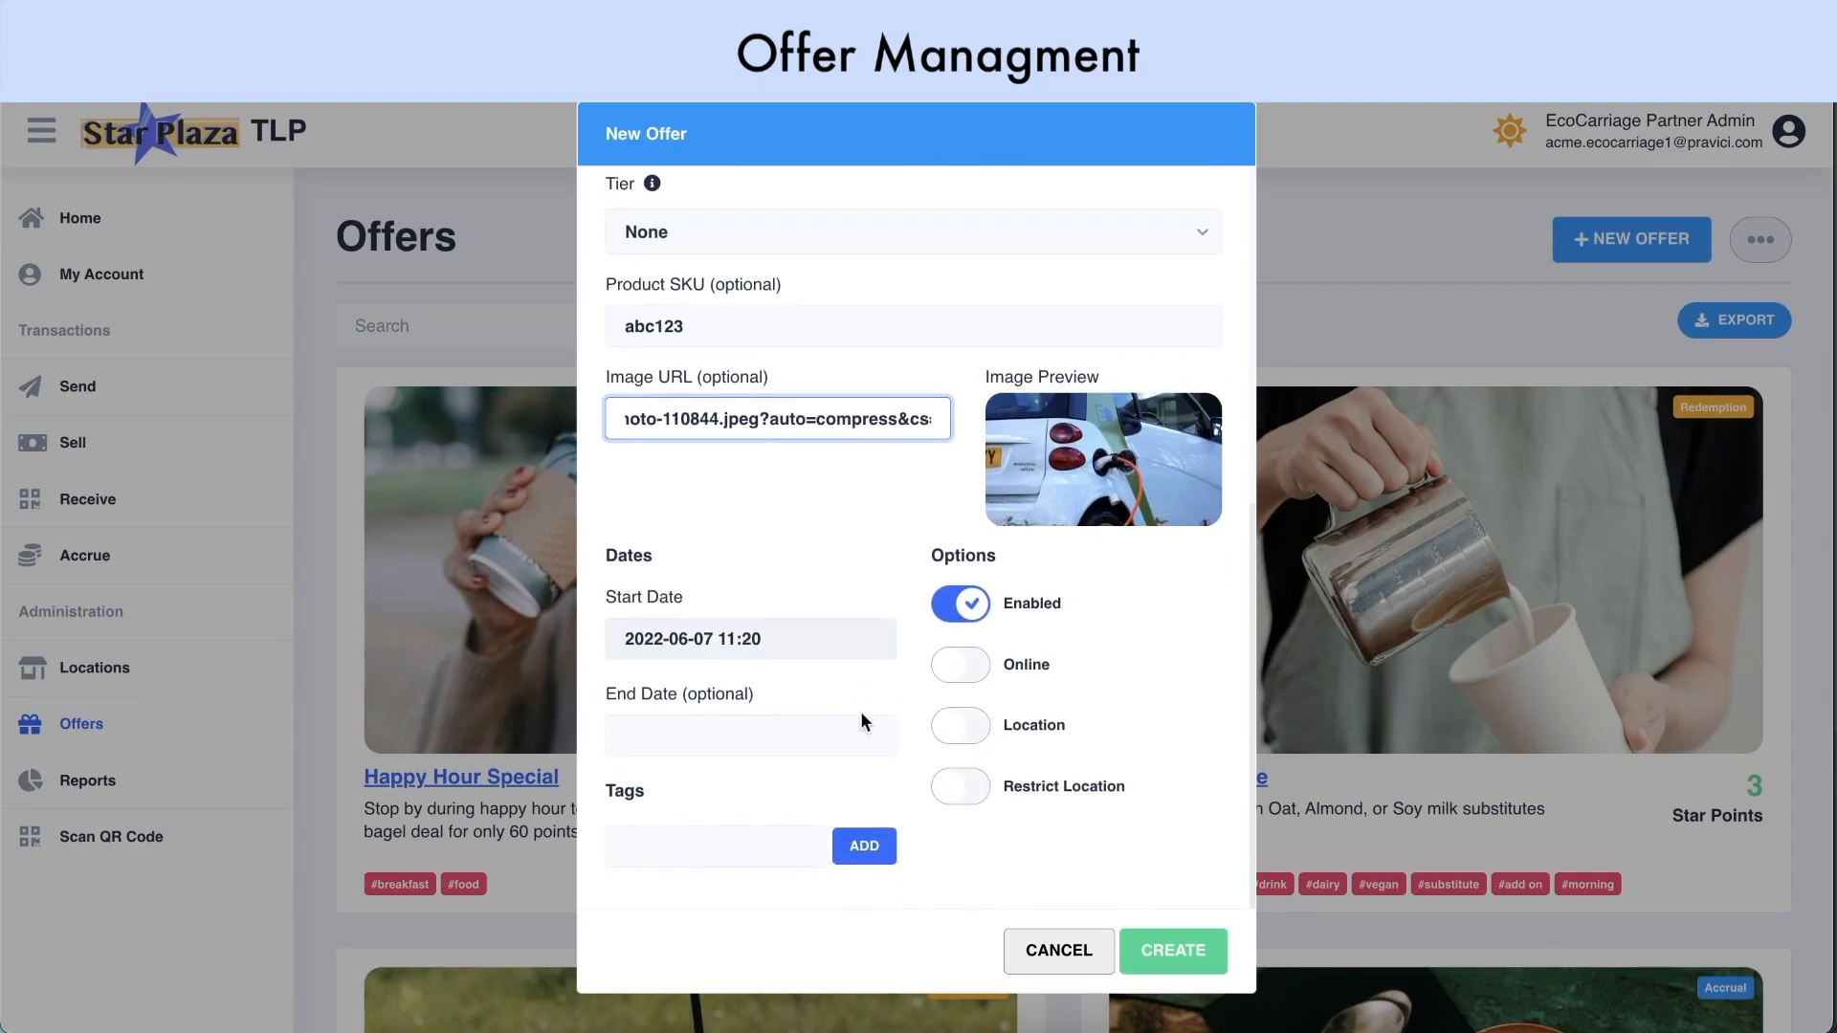
{"action": "left_click", "coordinate": [815, 639]}
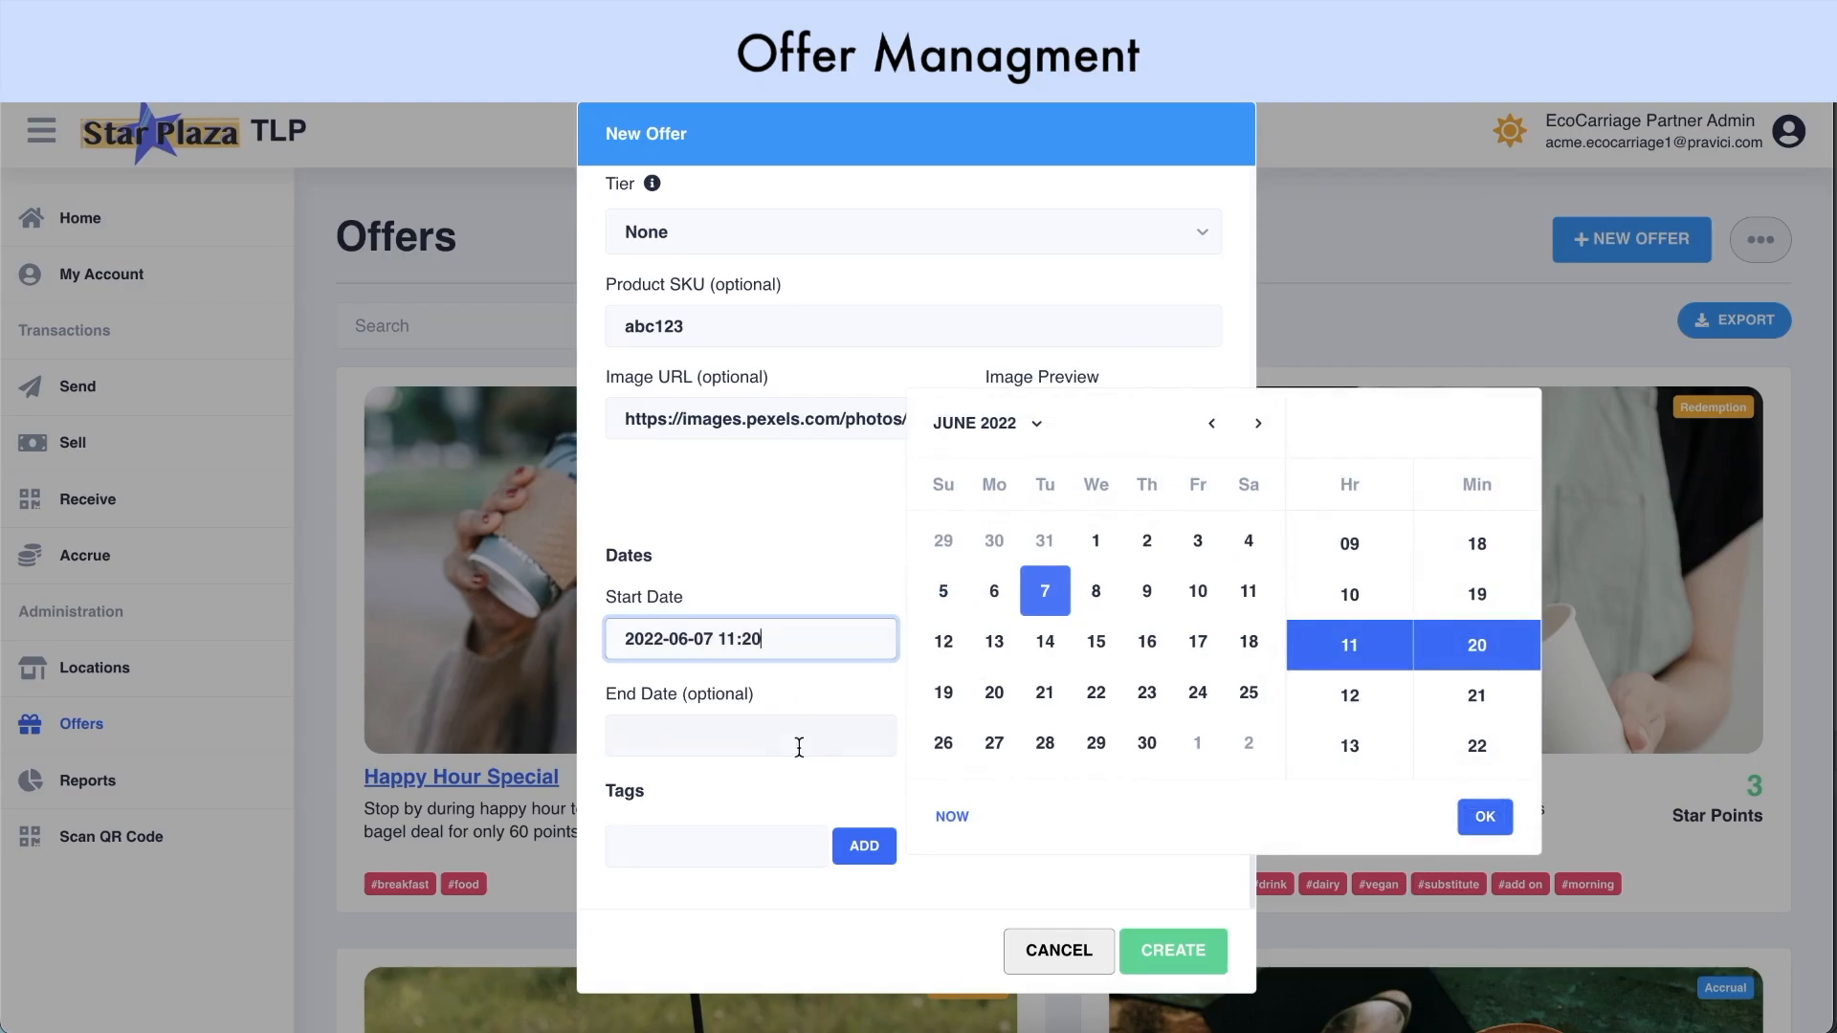
{"action": "left_click", "coordinate": [799, 747]}
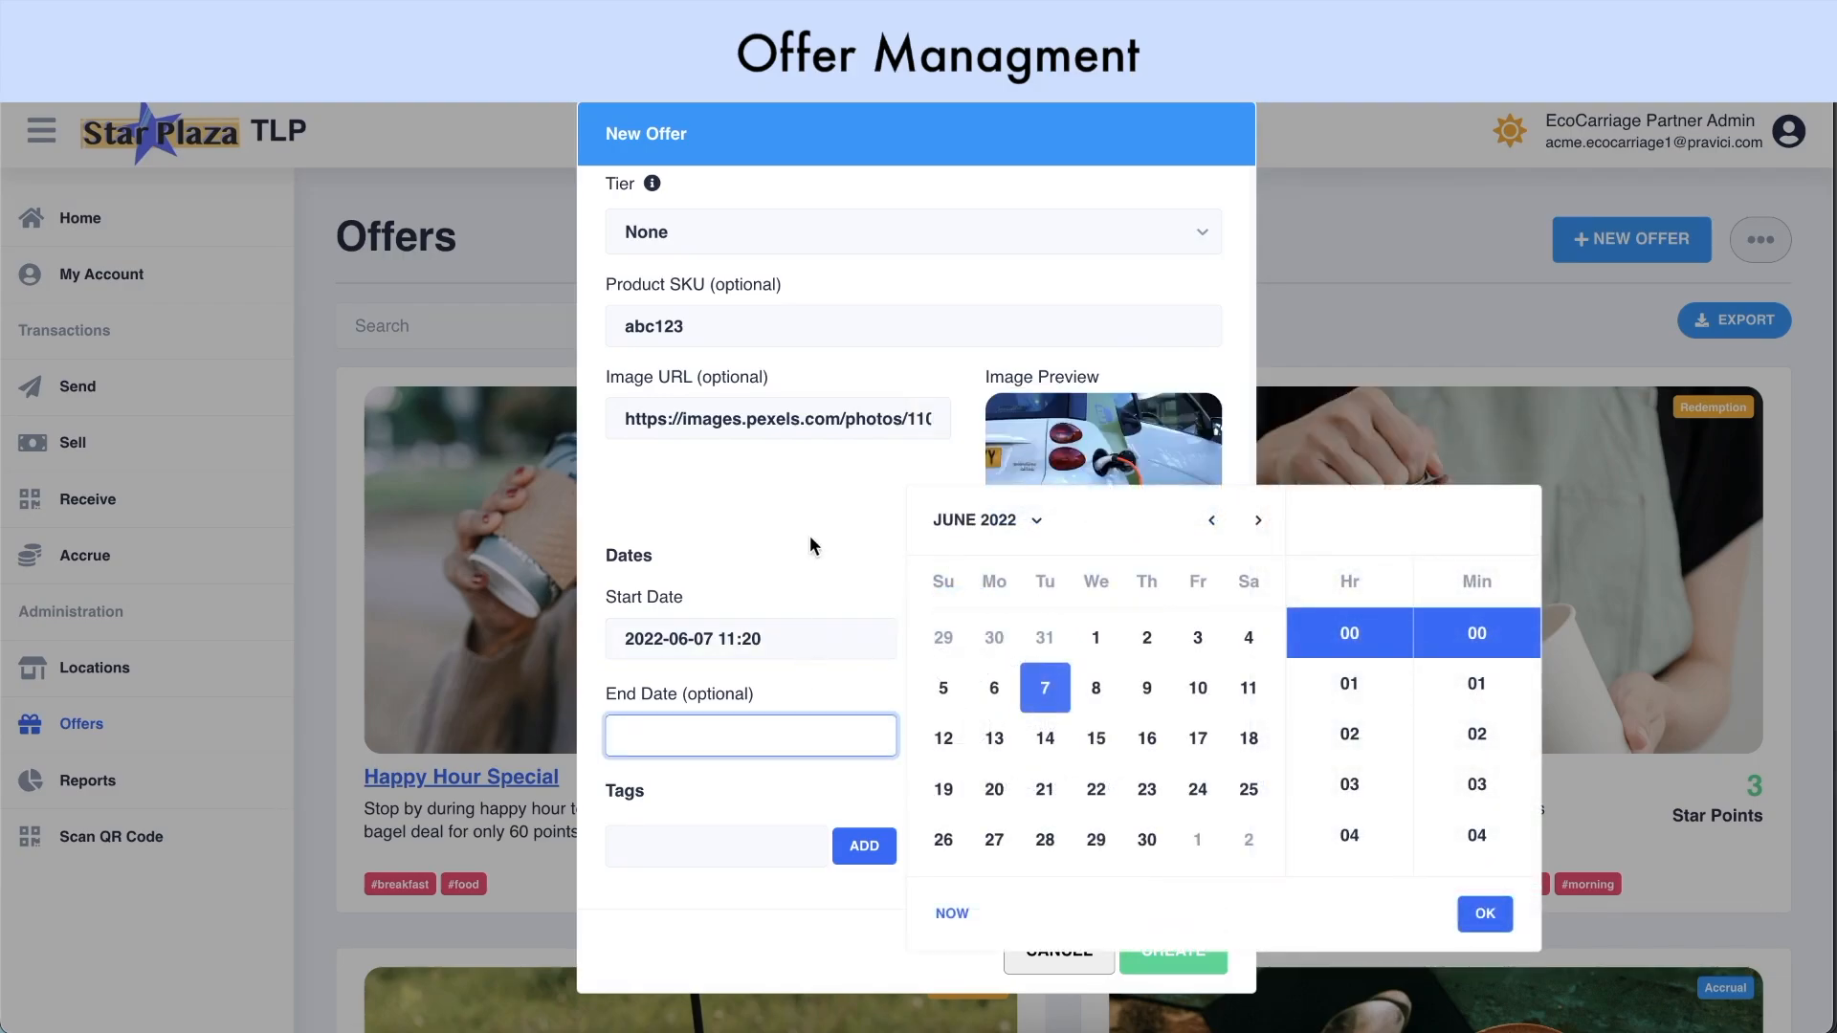
{"action": "left_click", "coordinate": [807, 569]}
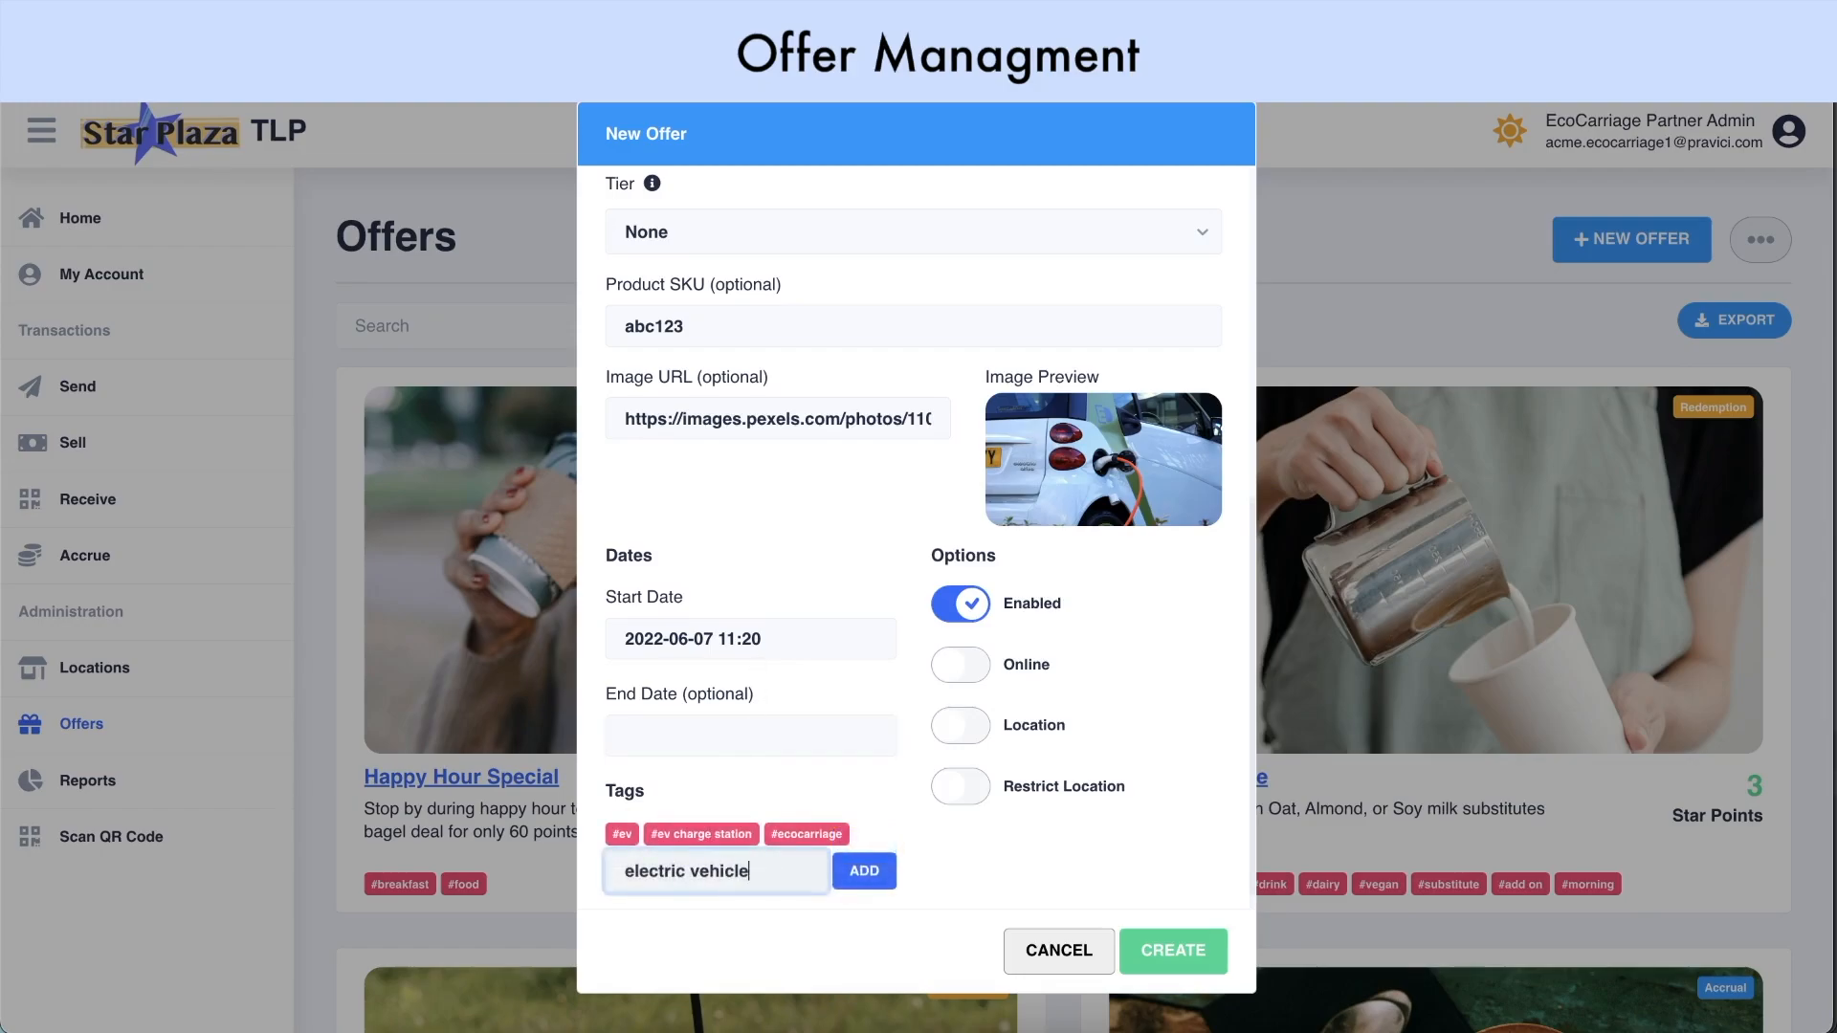
{"action": "key", "text": "Return"}
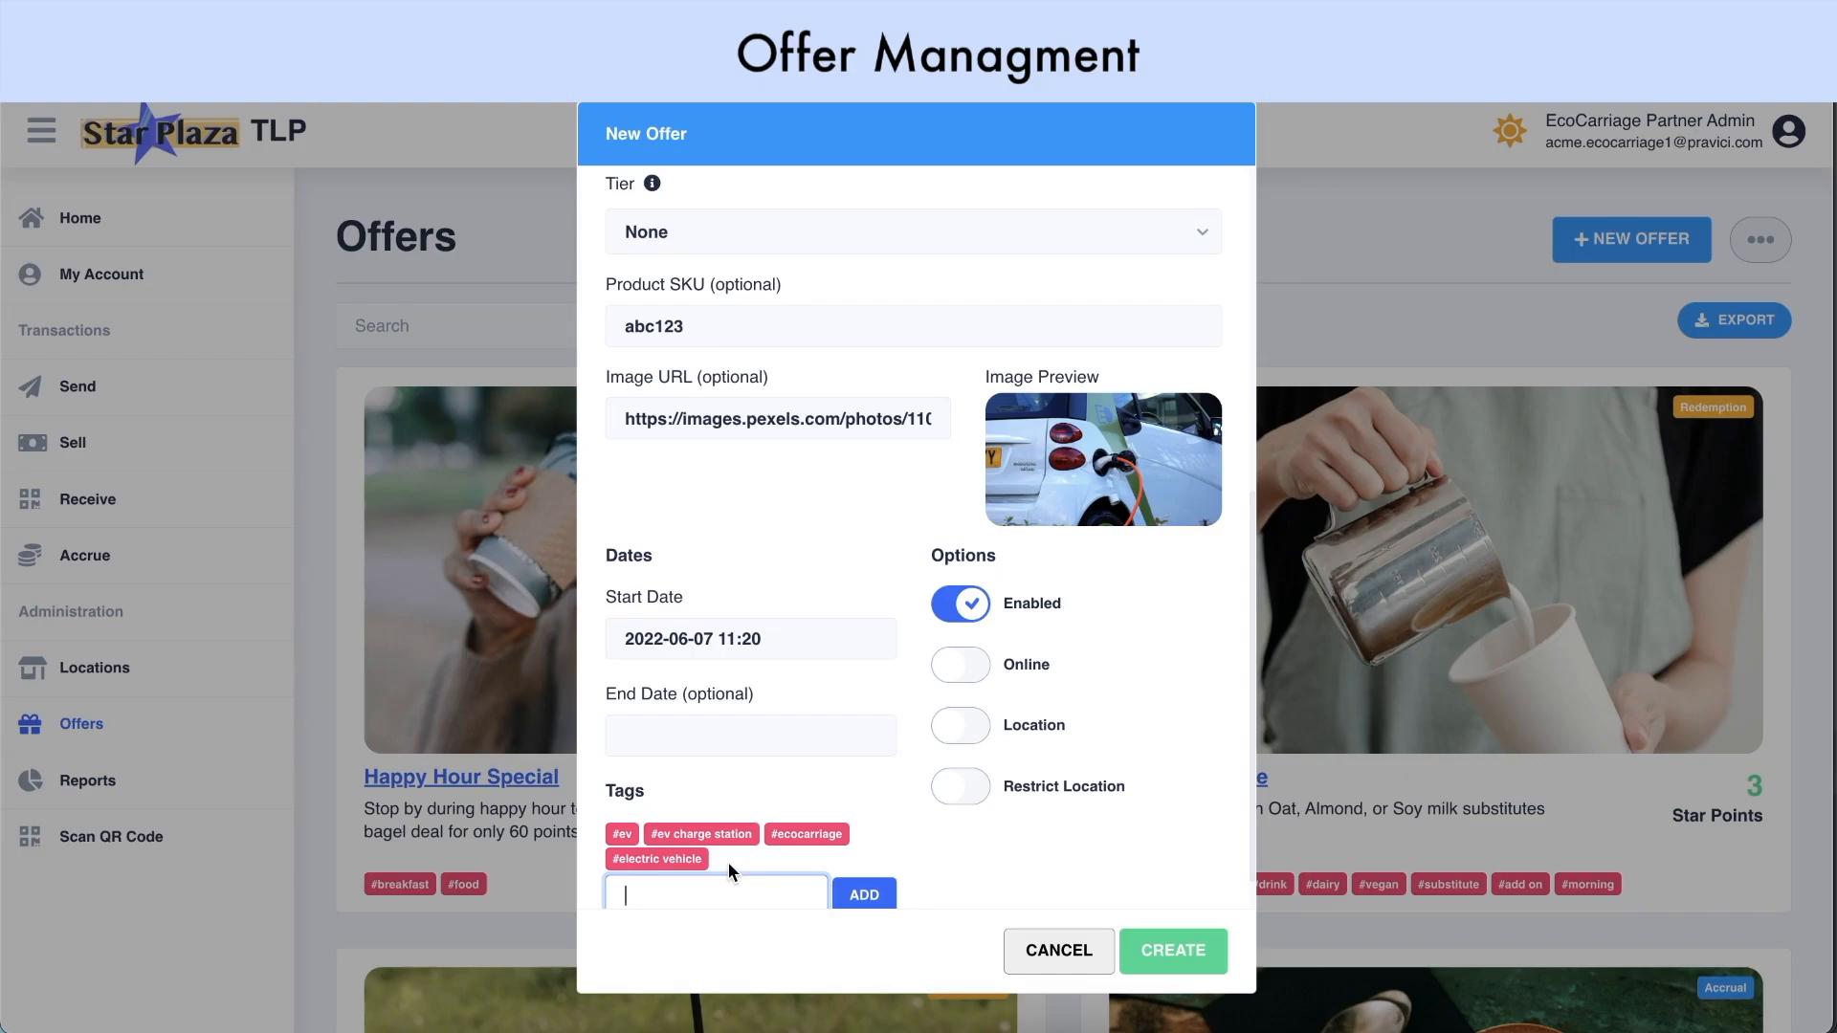
Turn on Location and Restrict Location for the offer, leaving Online off
{"action": "scroll", "coordinate": [727, 863], "scroll_direction": "down", "scroll_amount": 2}
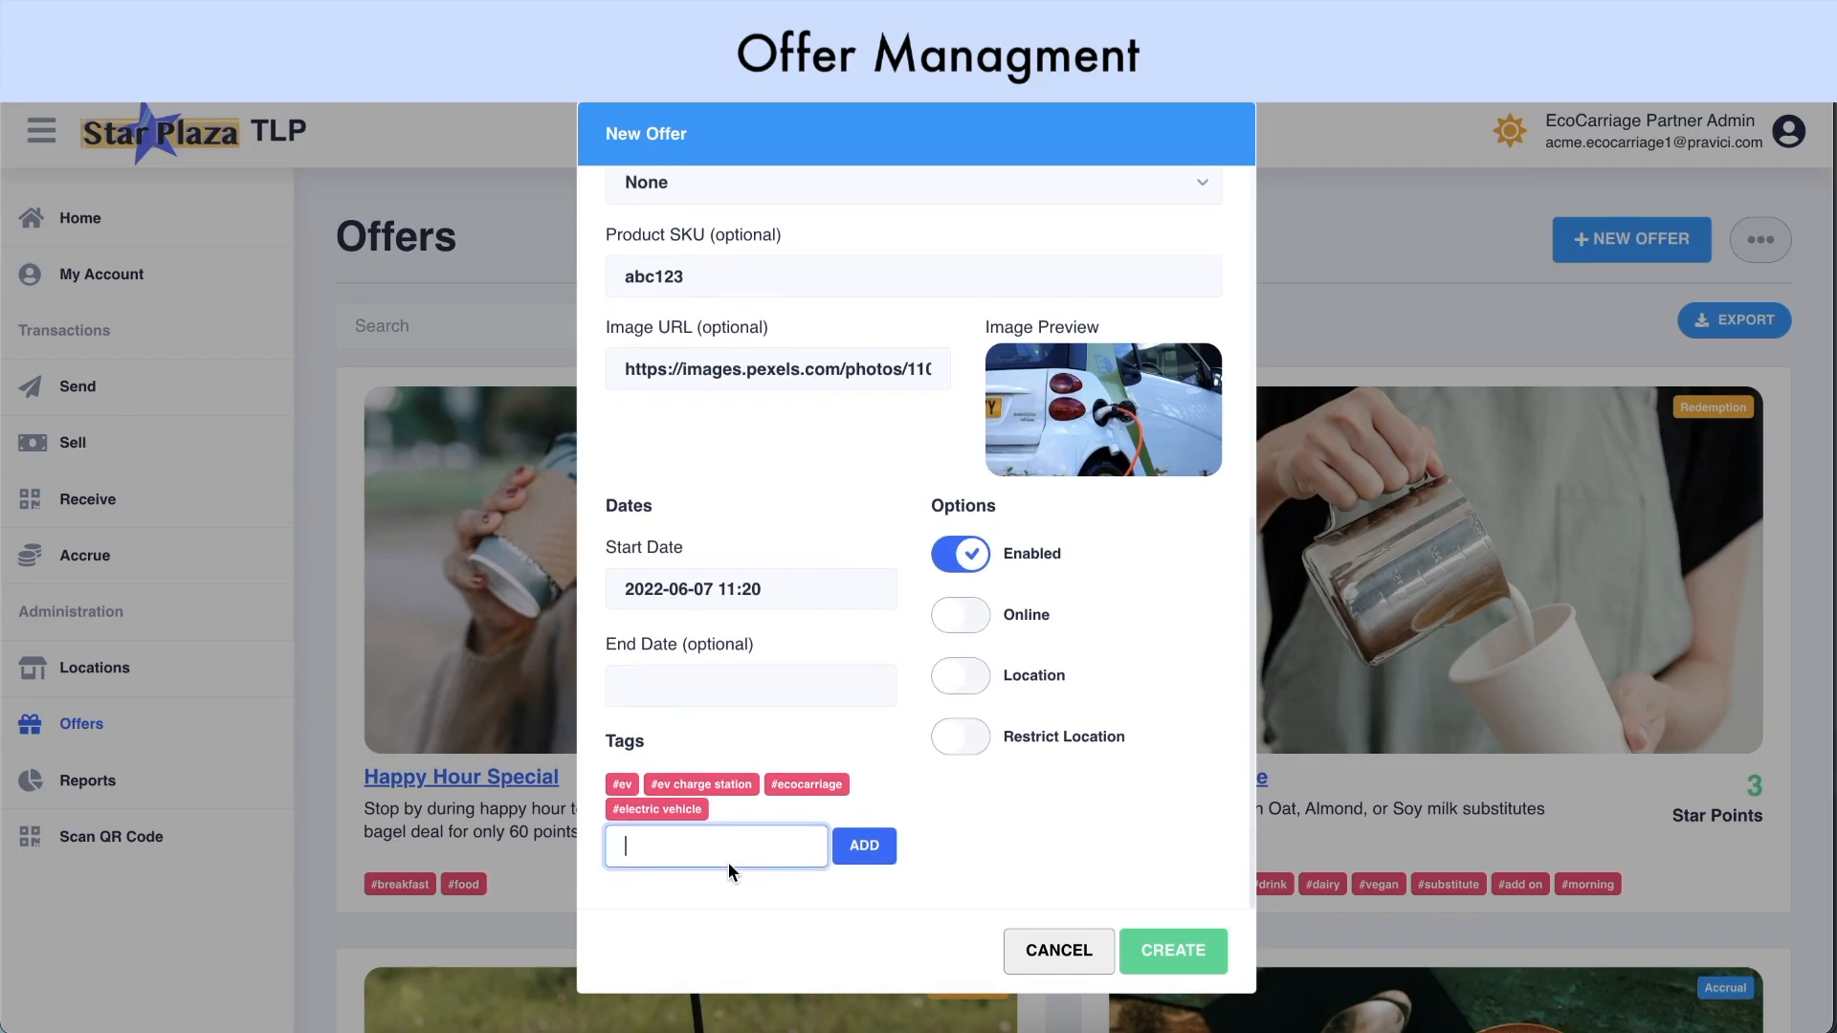
{"action": "left_click", "coordinate": [962, 623]}
{"action": "left_click", "coordinate": [958, 690]}
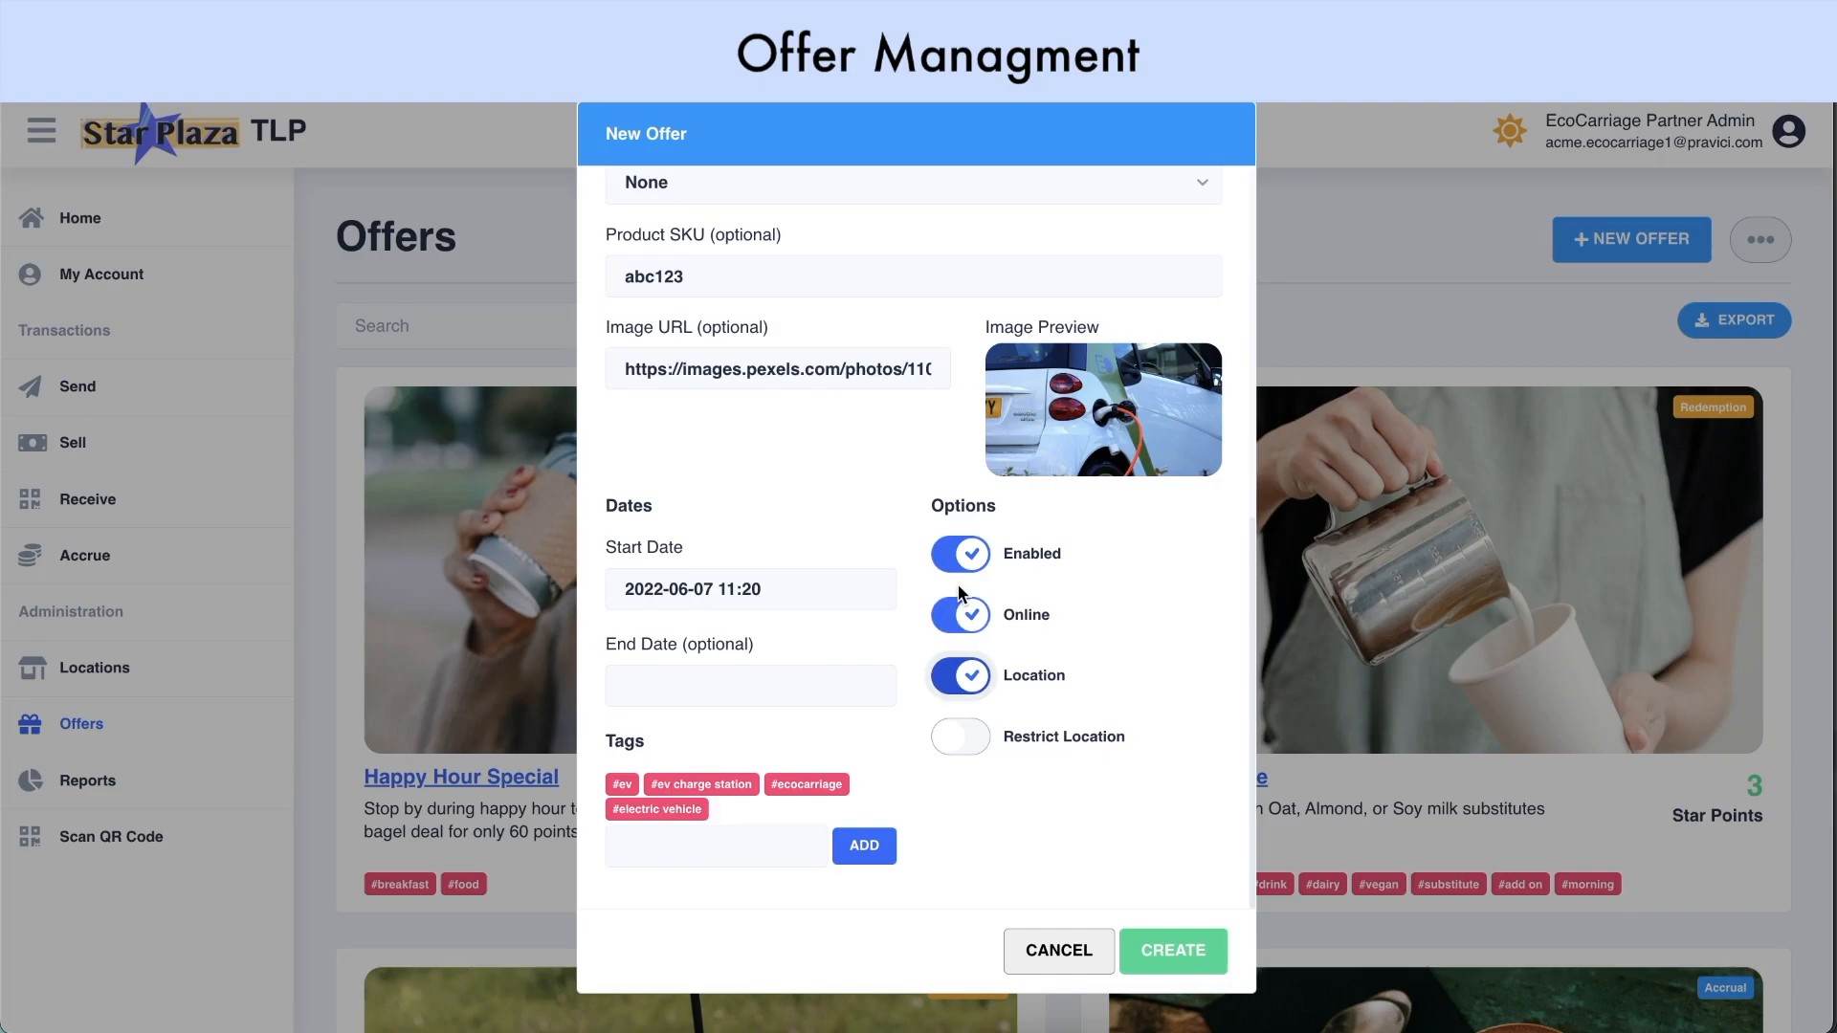
{"action": "left_click", "coordinate": [955, 738]}
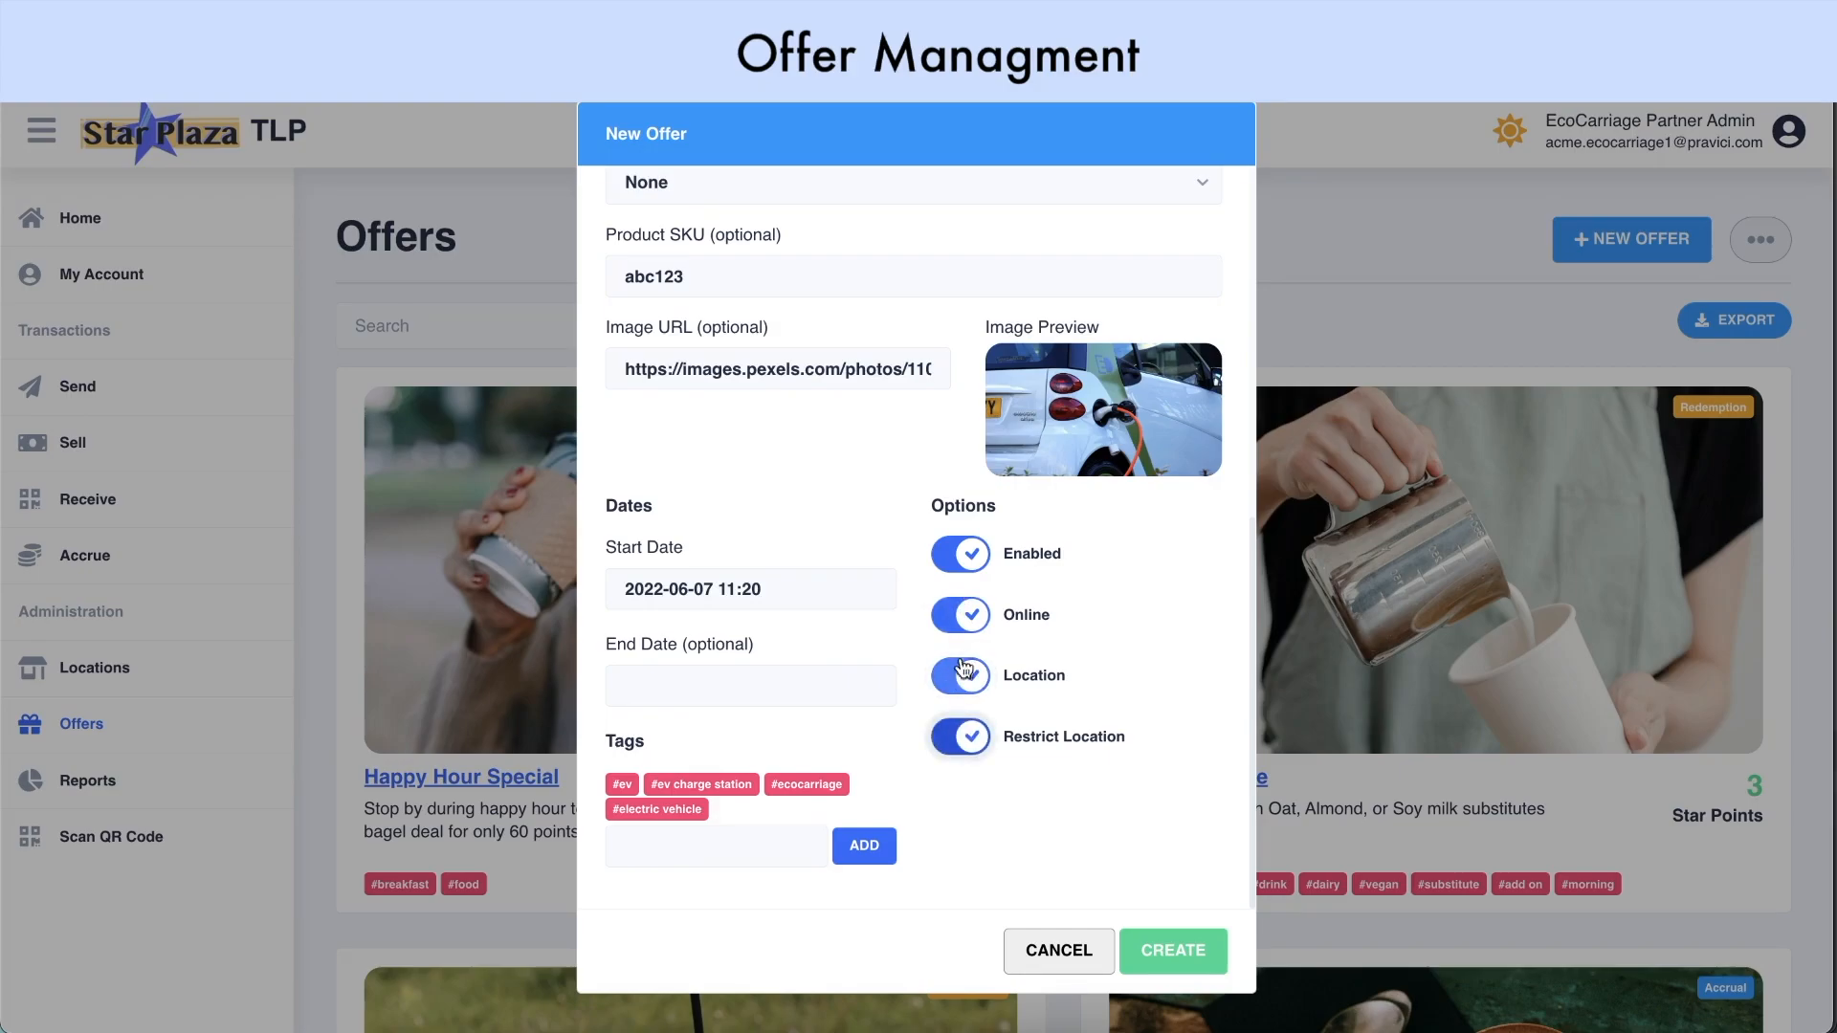
{"action": "left_click", "coordinate": [963, 616]}
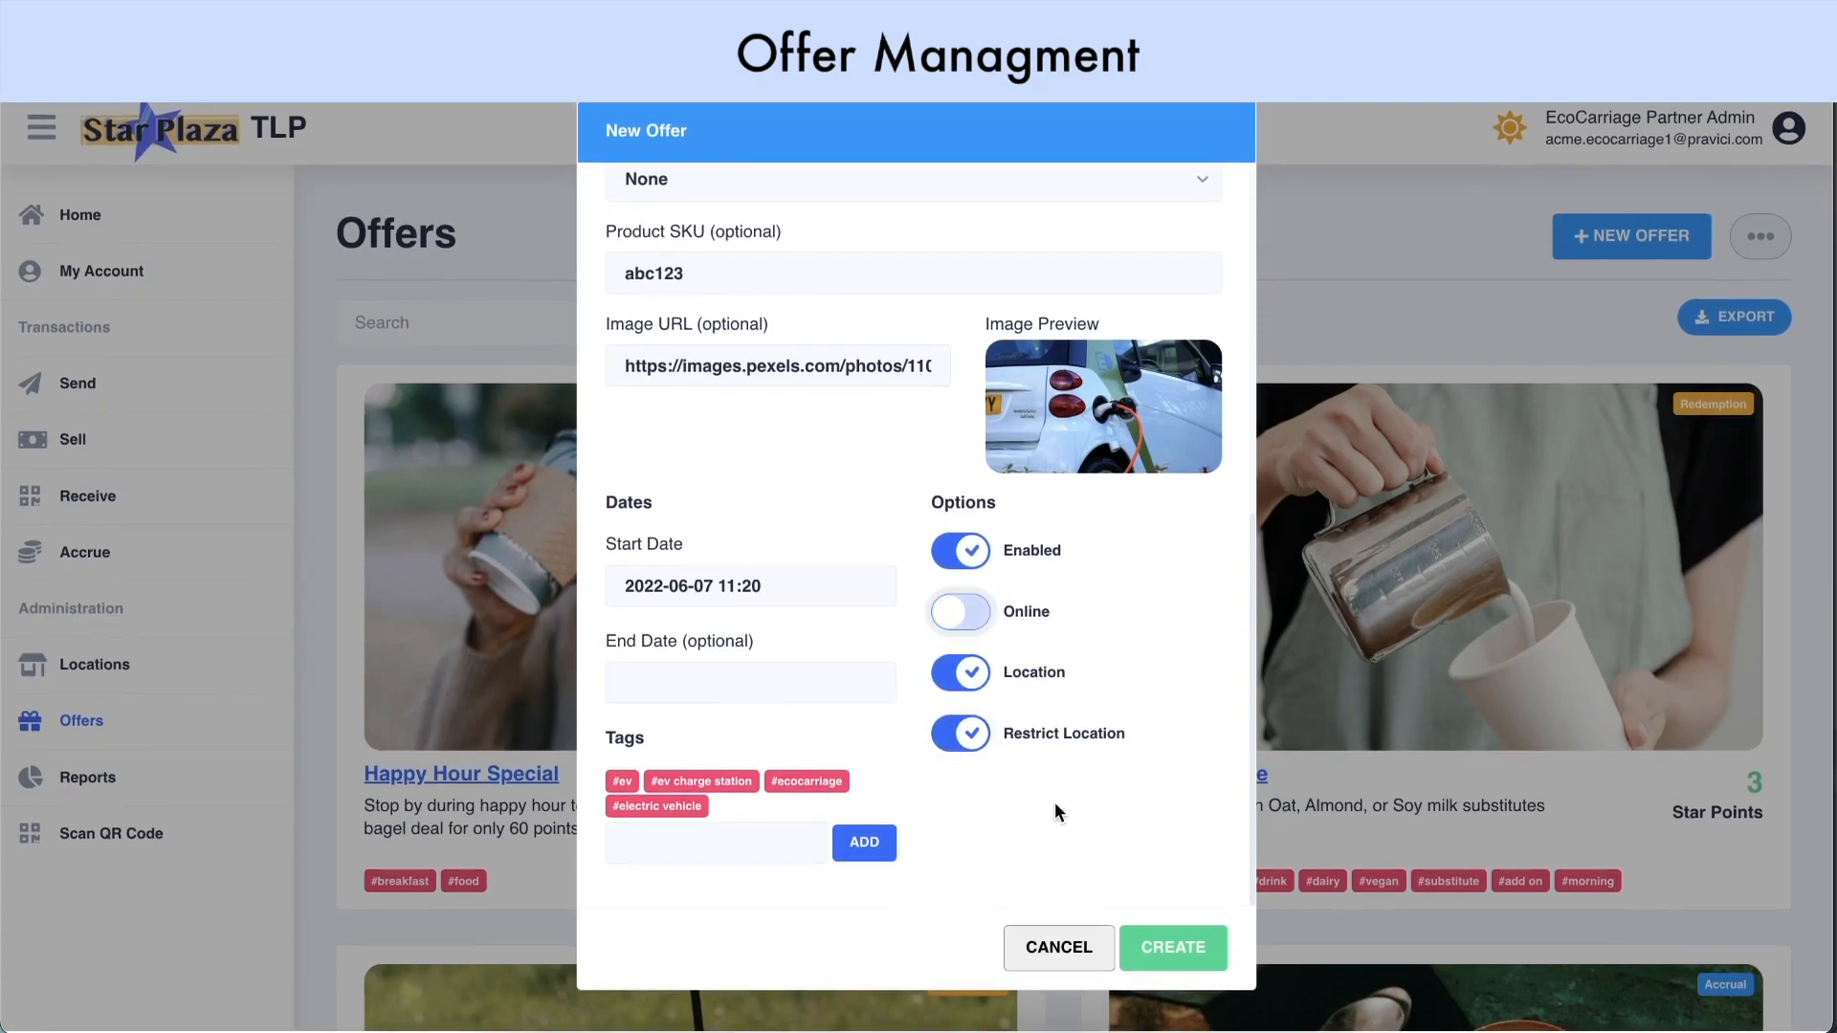
Create the EV-charging offer, then create the Star Plaza Shuttle redemption offer worth 5 EcoCoin
{"action": "left_click", "coordinate": [1177, 947]}
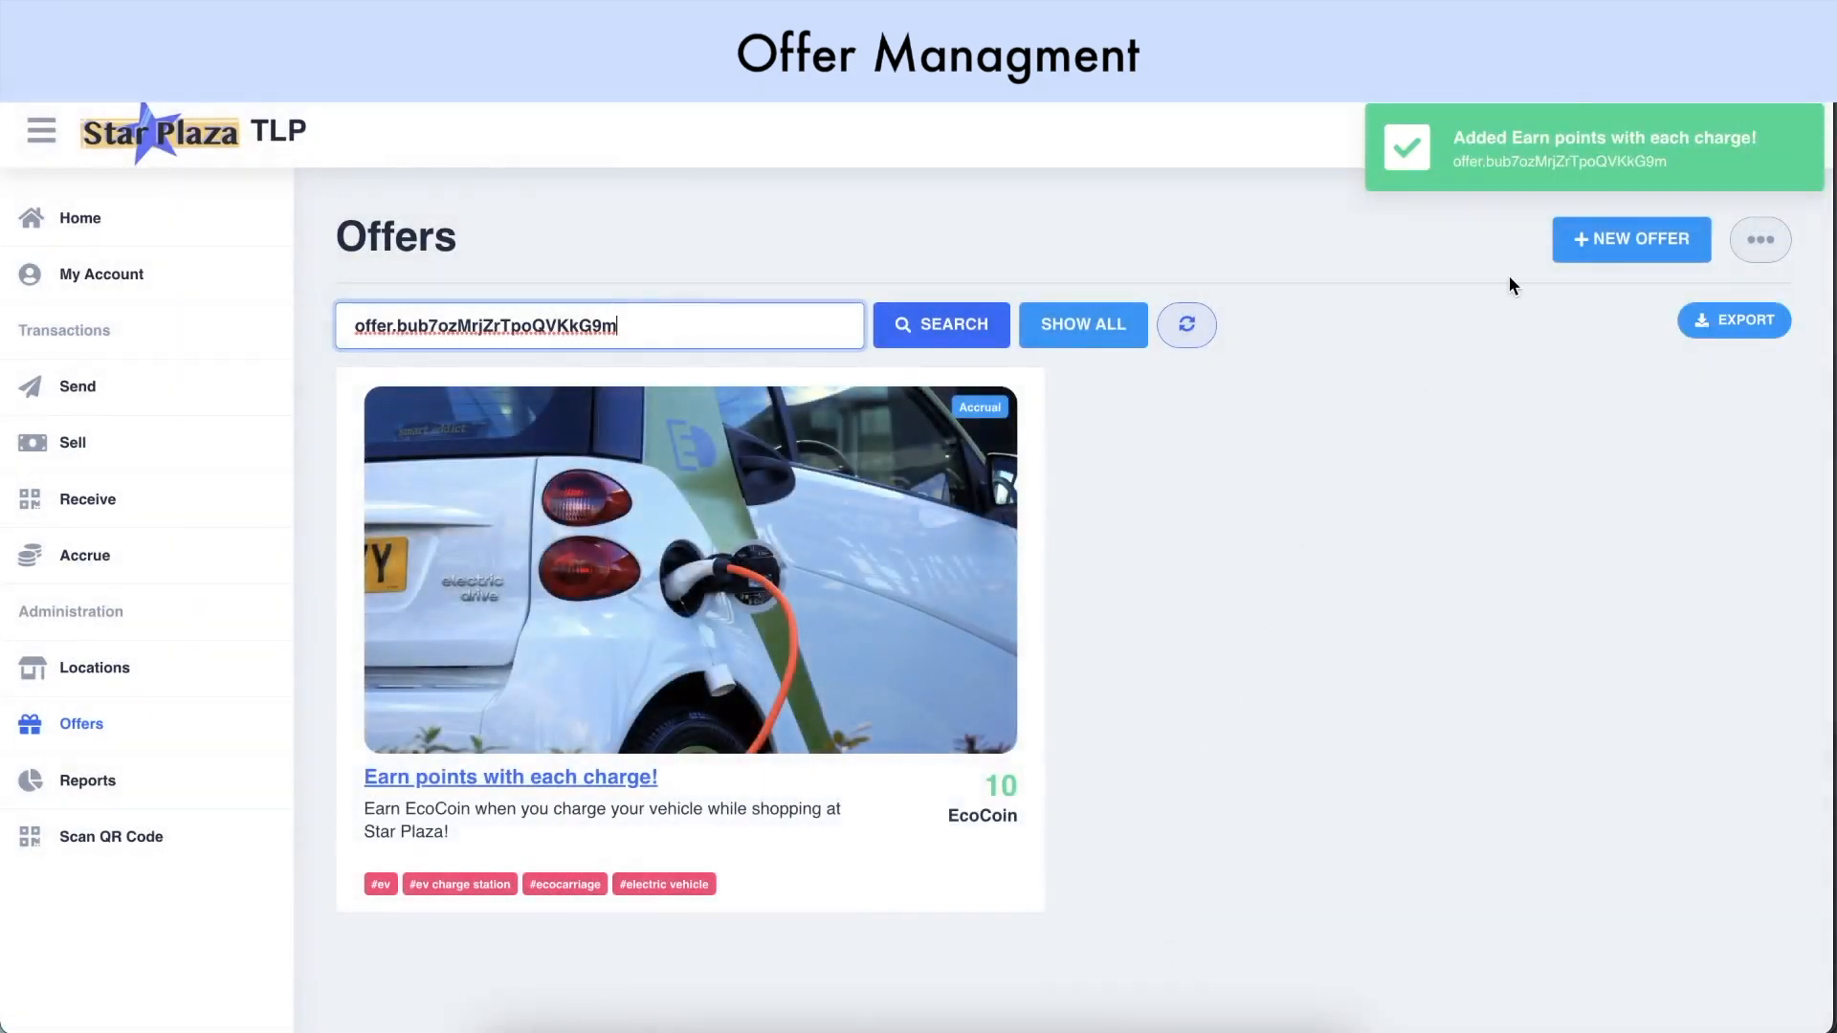
{"action": "left_click", "coordinate": [1518, 151]}
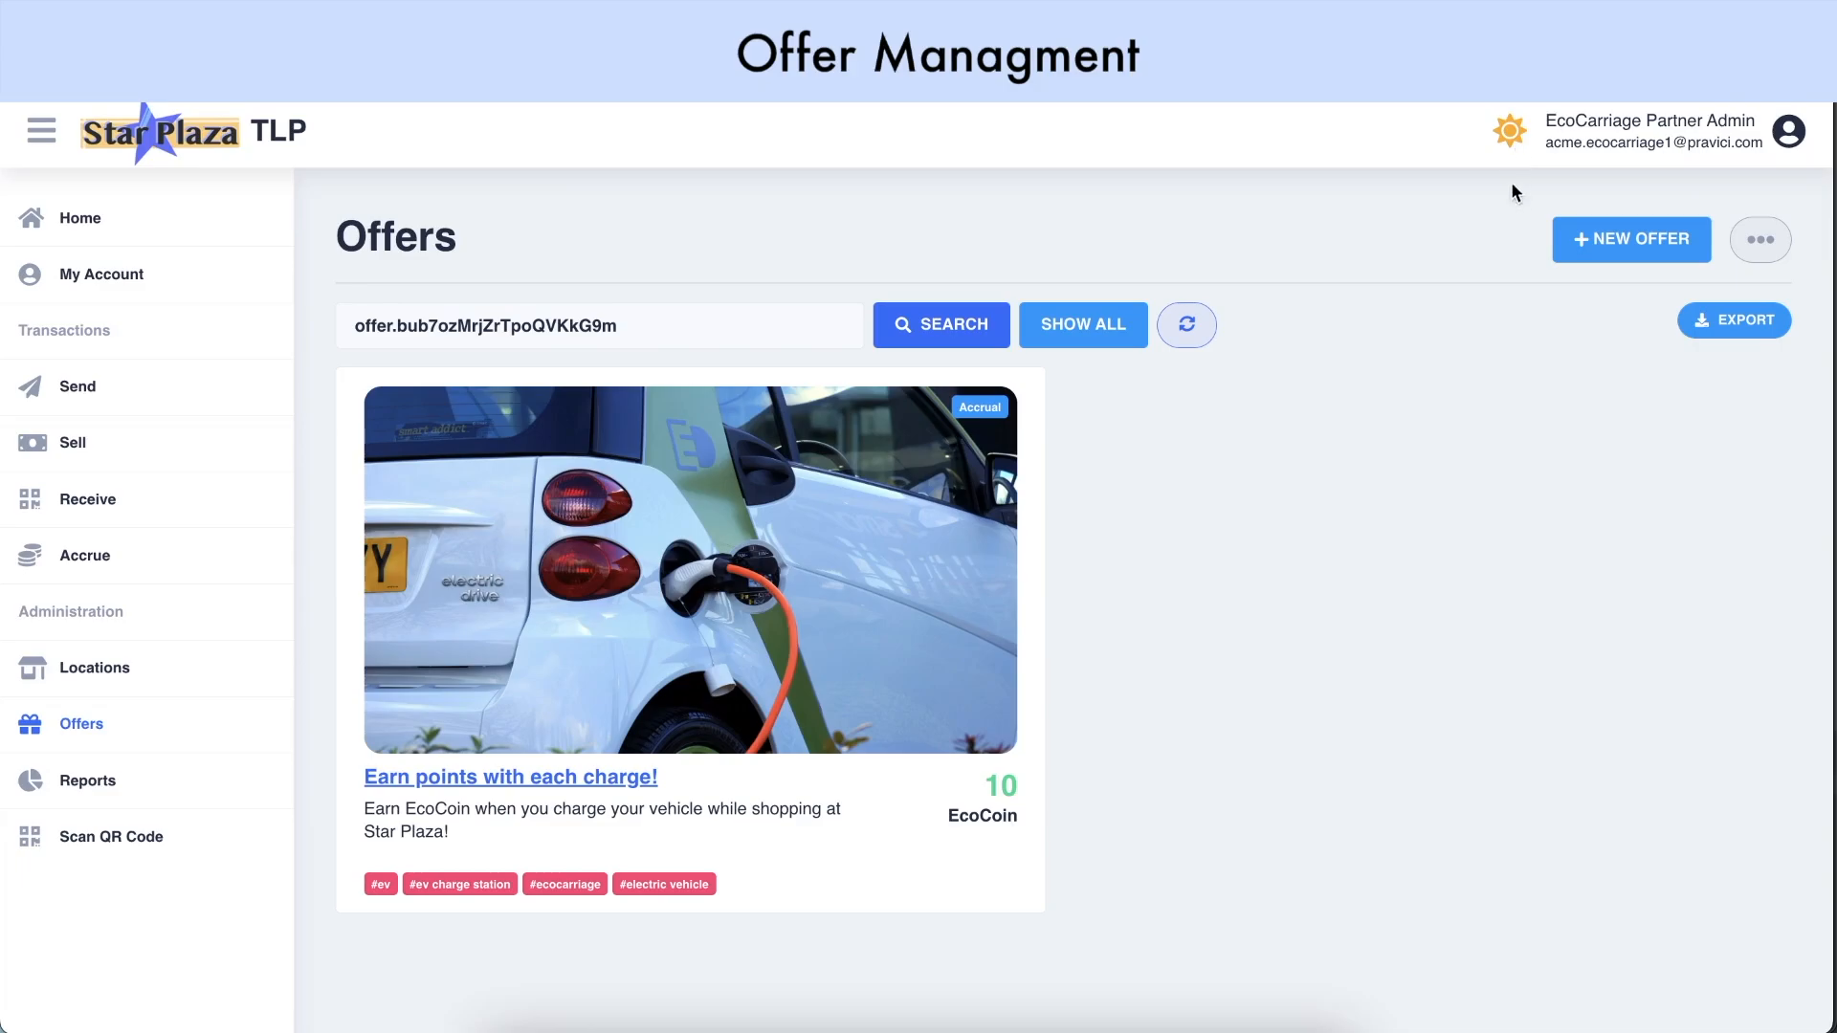
{"action": "left_click", "coordinate": [1575, 245]}
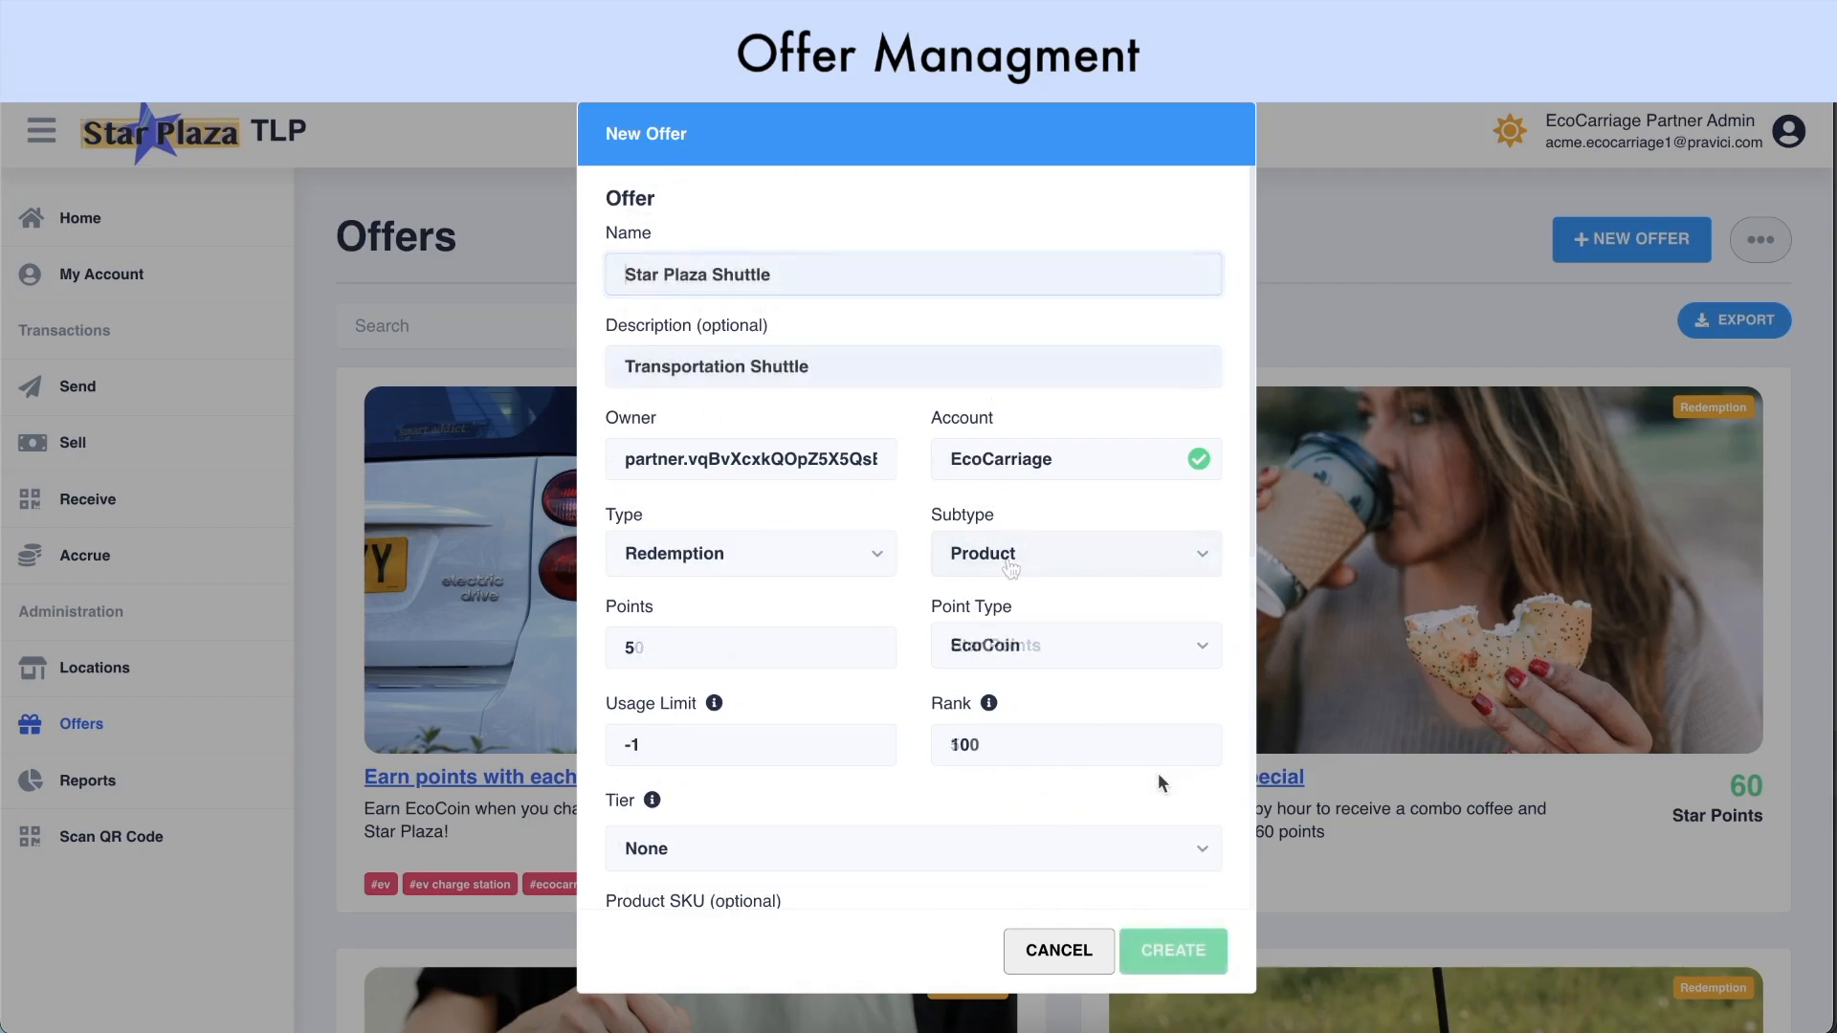
{"action": "scroll", "coordinate": [1158, 772], "scroll_direction": "down", "scroll_amount": 1}
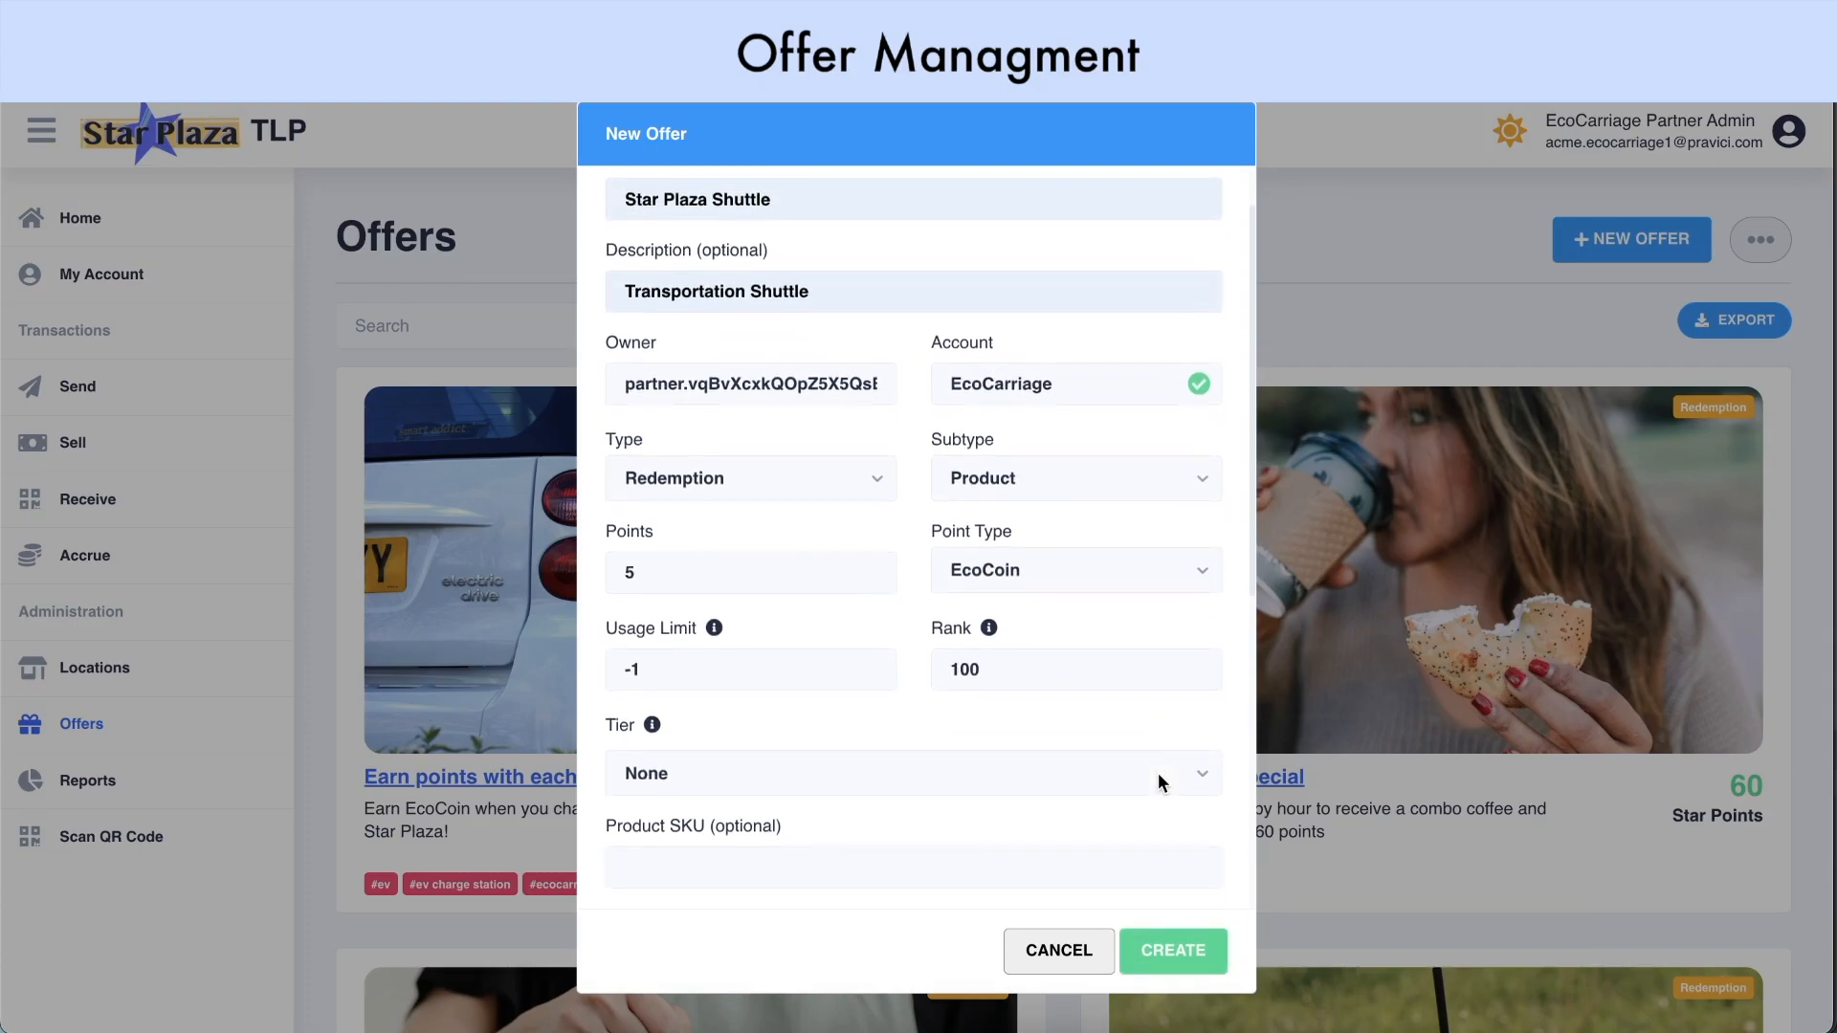
{"action": "scroll", "coordinate": [1158, 772], "scroll_direction": "down", "scroll_amount": 2}
{"action": "scroll", "coordinate": [1158, 772], "scroll_direction": "down", "scroll_amount": 2}
{"action": "scroll", "coordinate": [1160, 780], "scroll_direction": "down", "scroll_amount": 5}
{"action": "left_click", "coordinate": [1170, 947]}
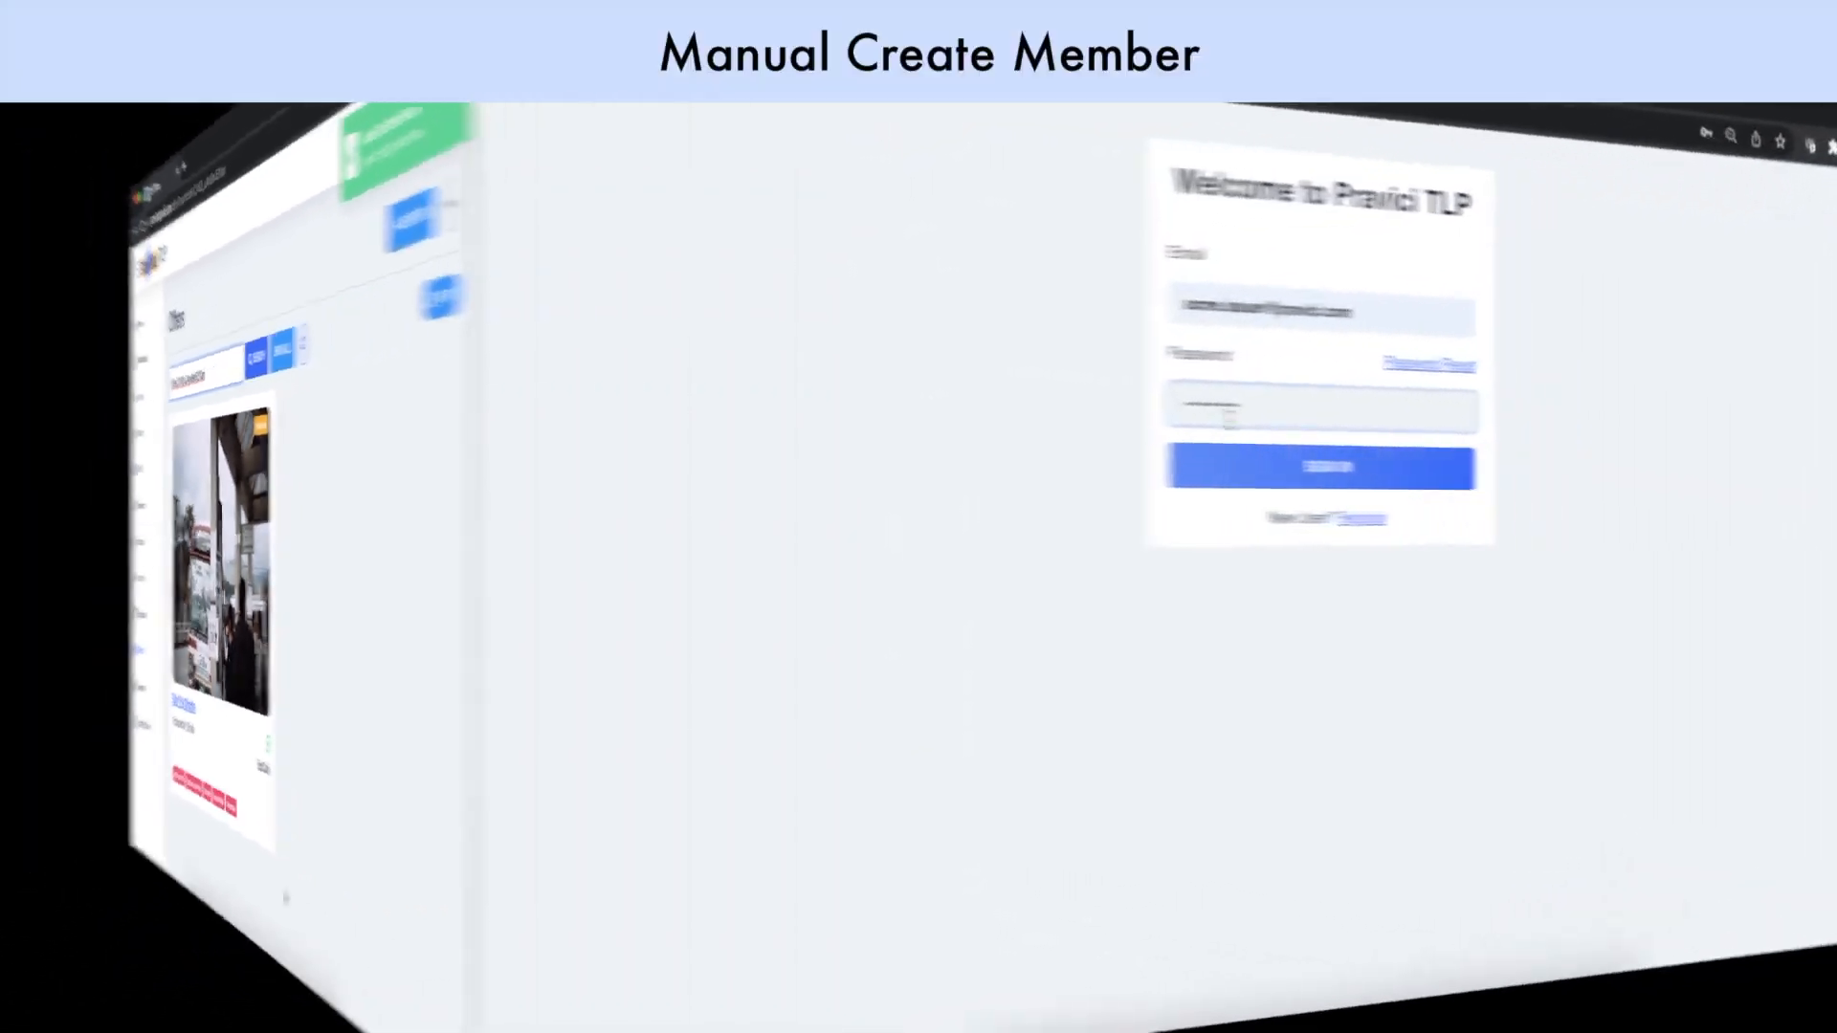
Sign in as the issuer and create a new member named 'Member 4'
{"action": "left_click", "coordinate": [811, 463]}
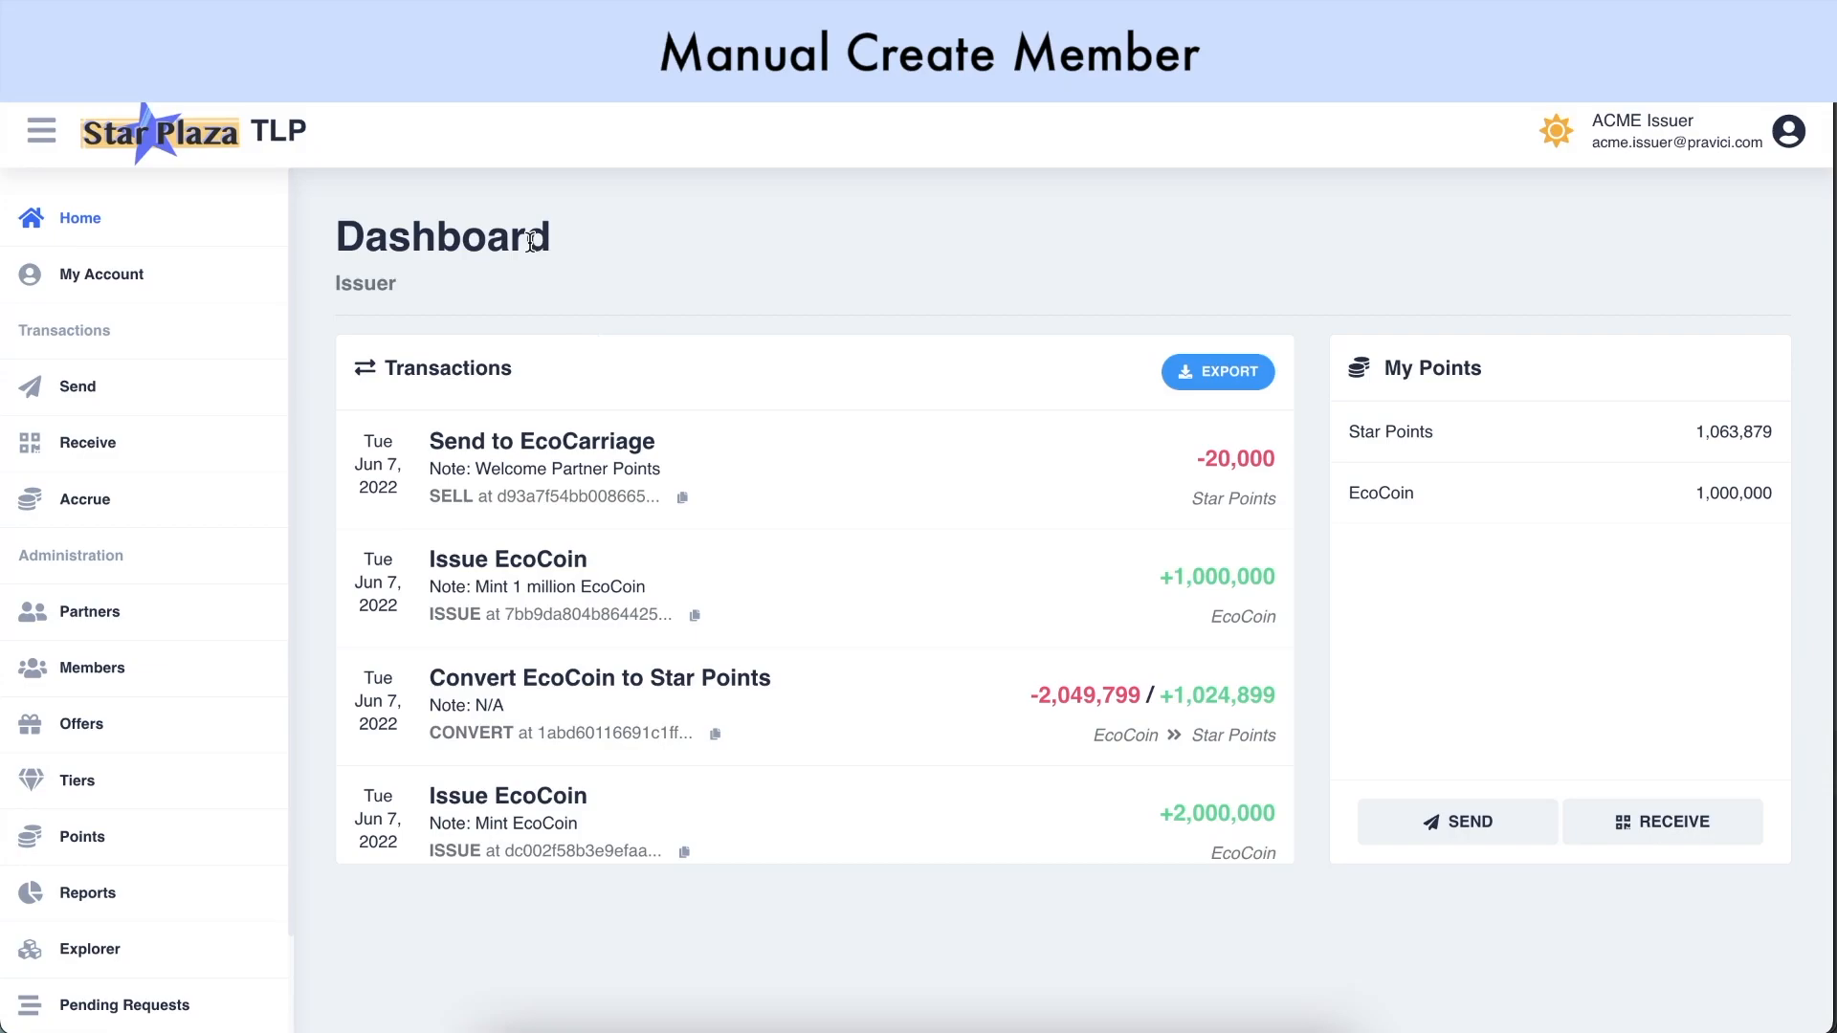
{"action": "left_click", "coordinate": [116, 682]}
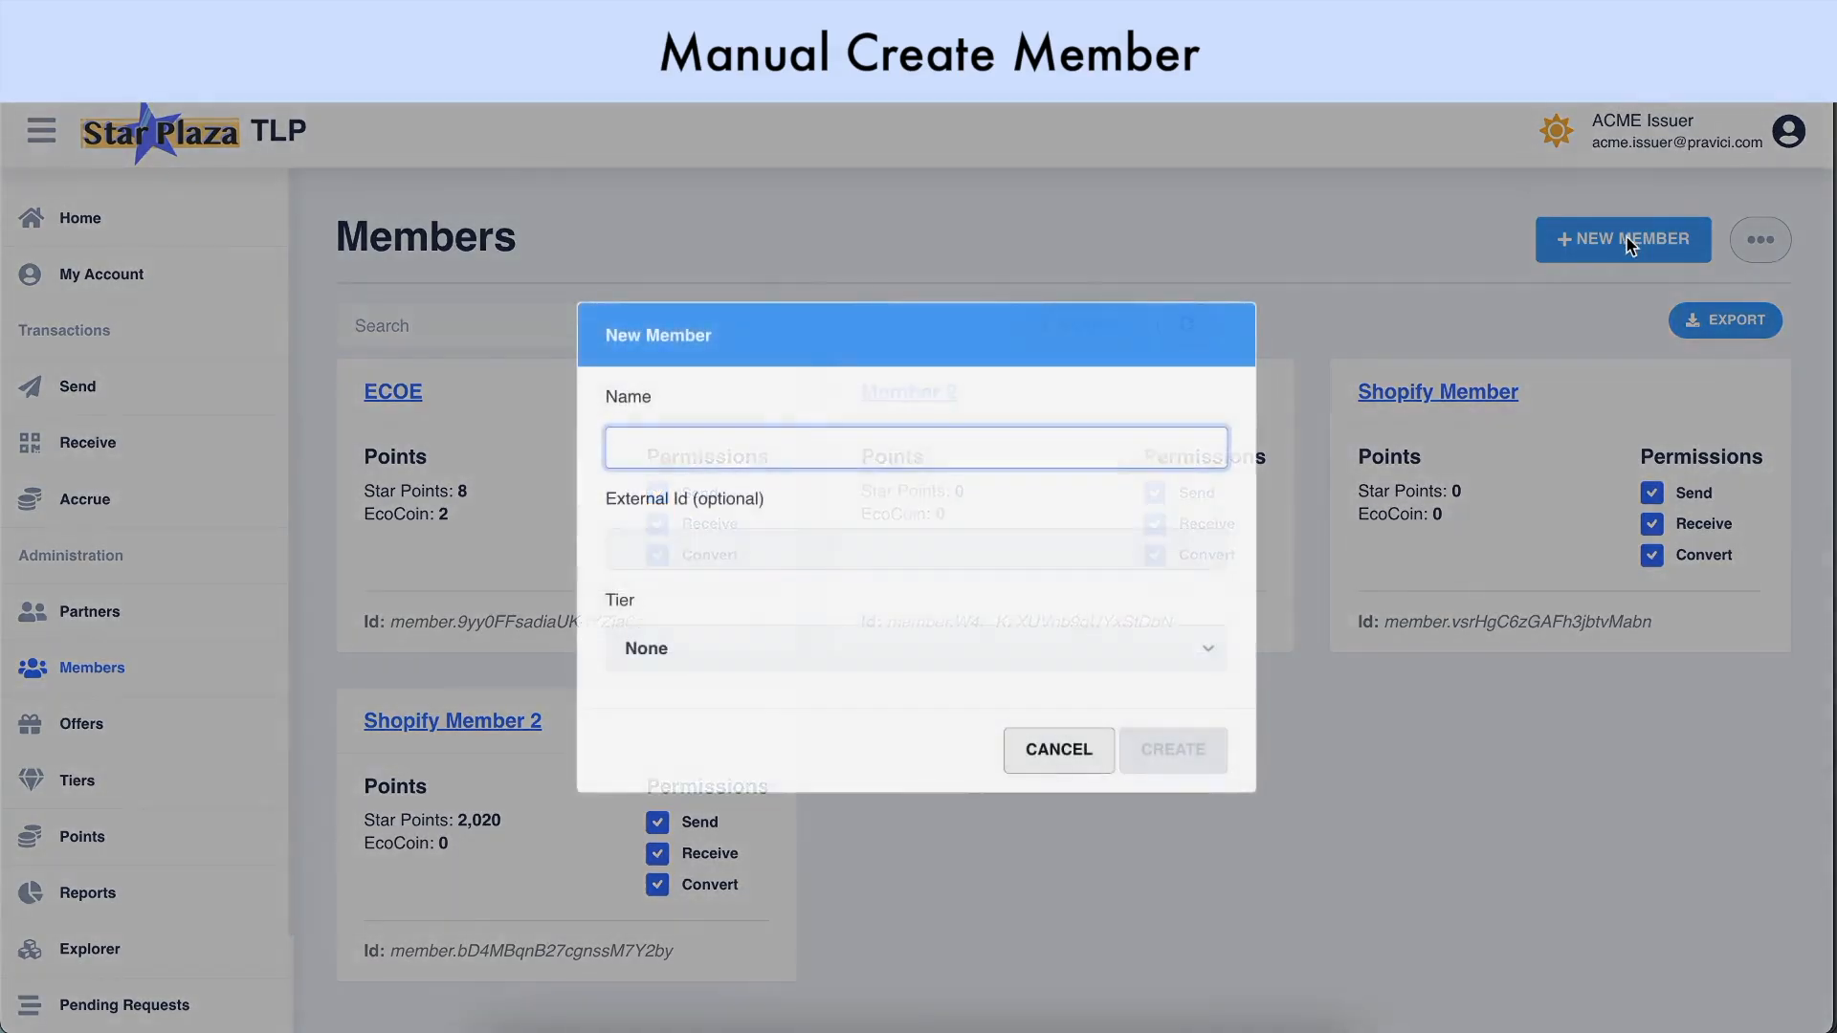
{"action": "type", "text": "Member 4"}
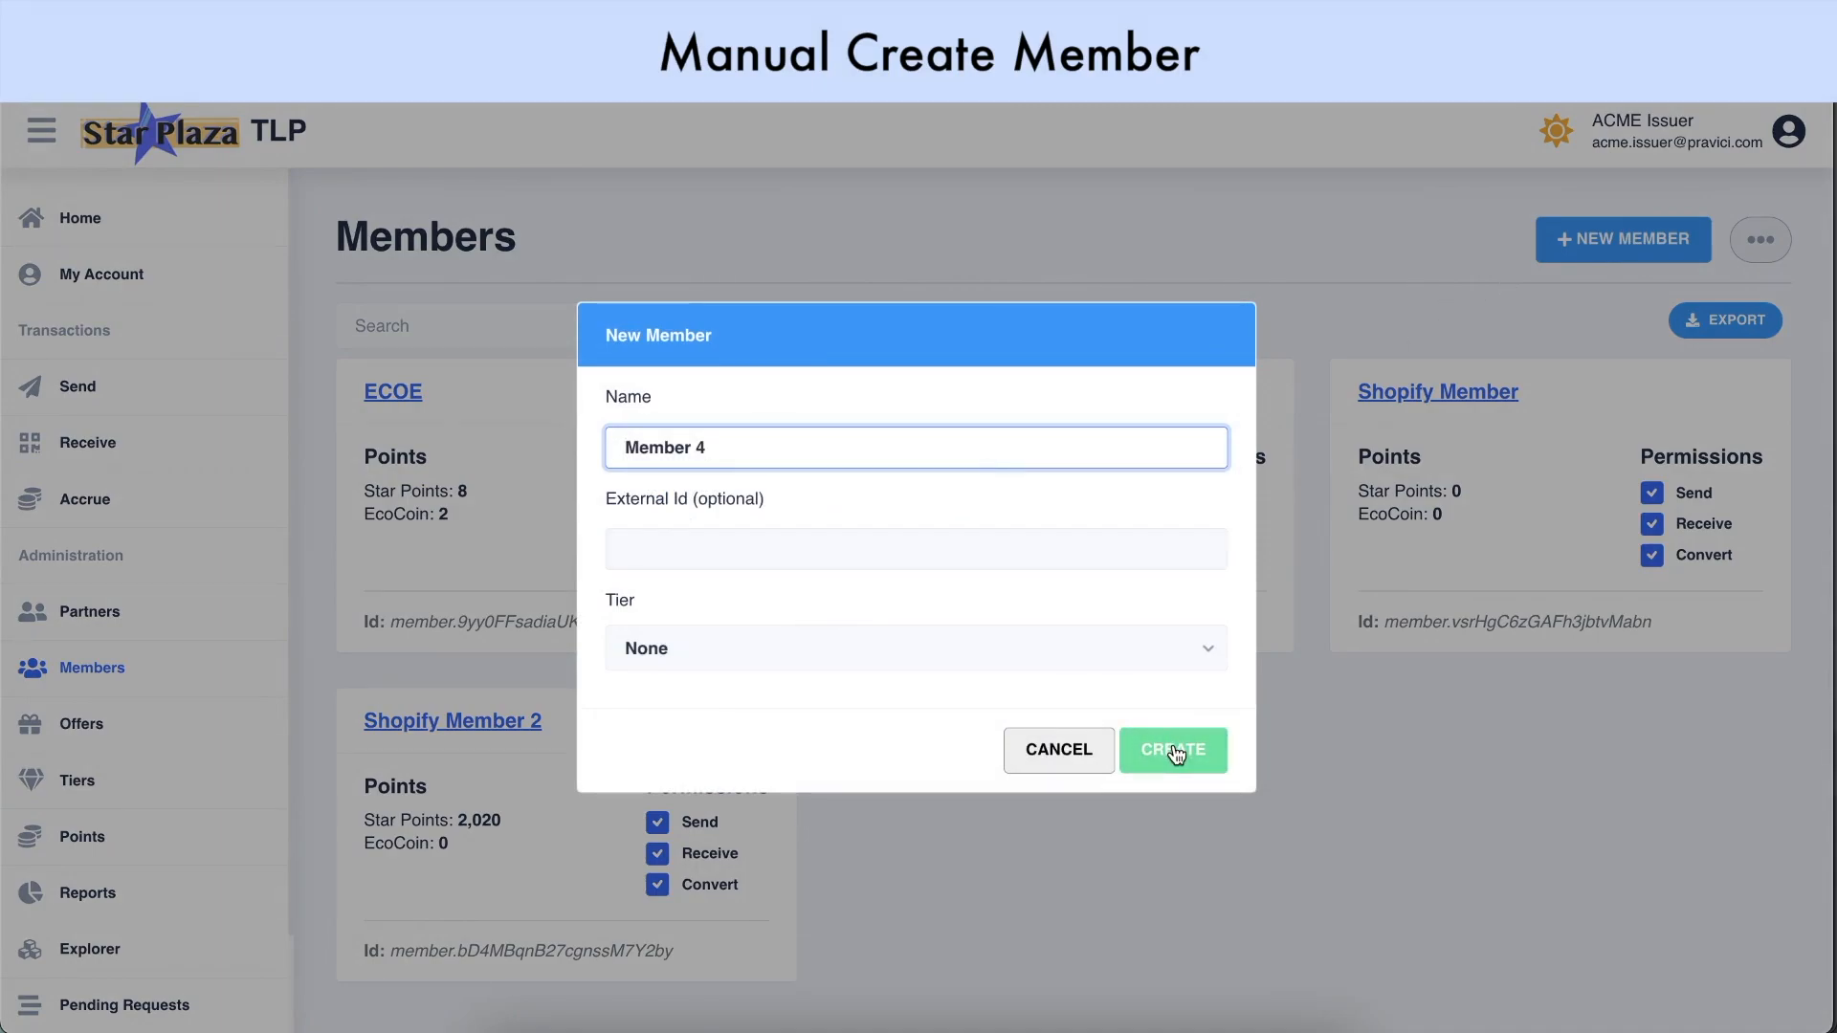
{"action": "left_click", "coordinate": [1175, 751]}
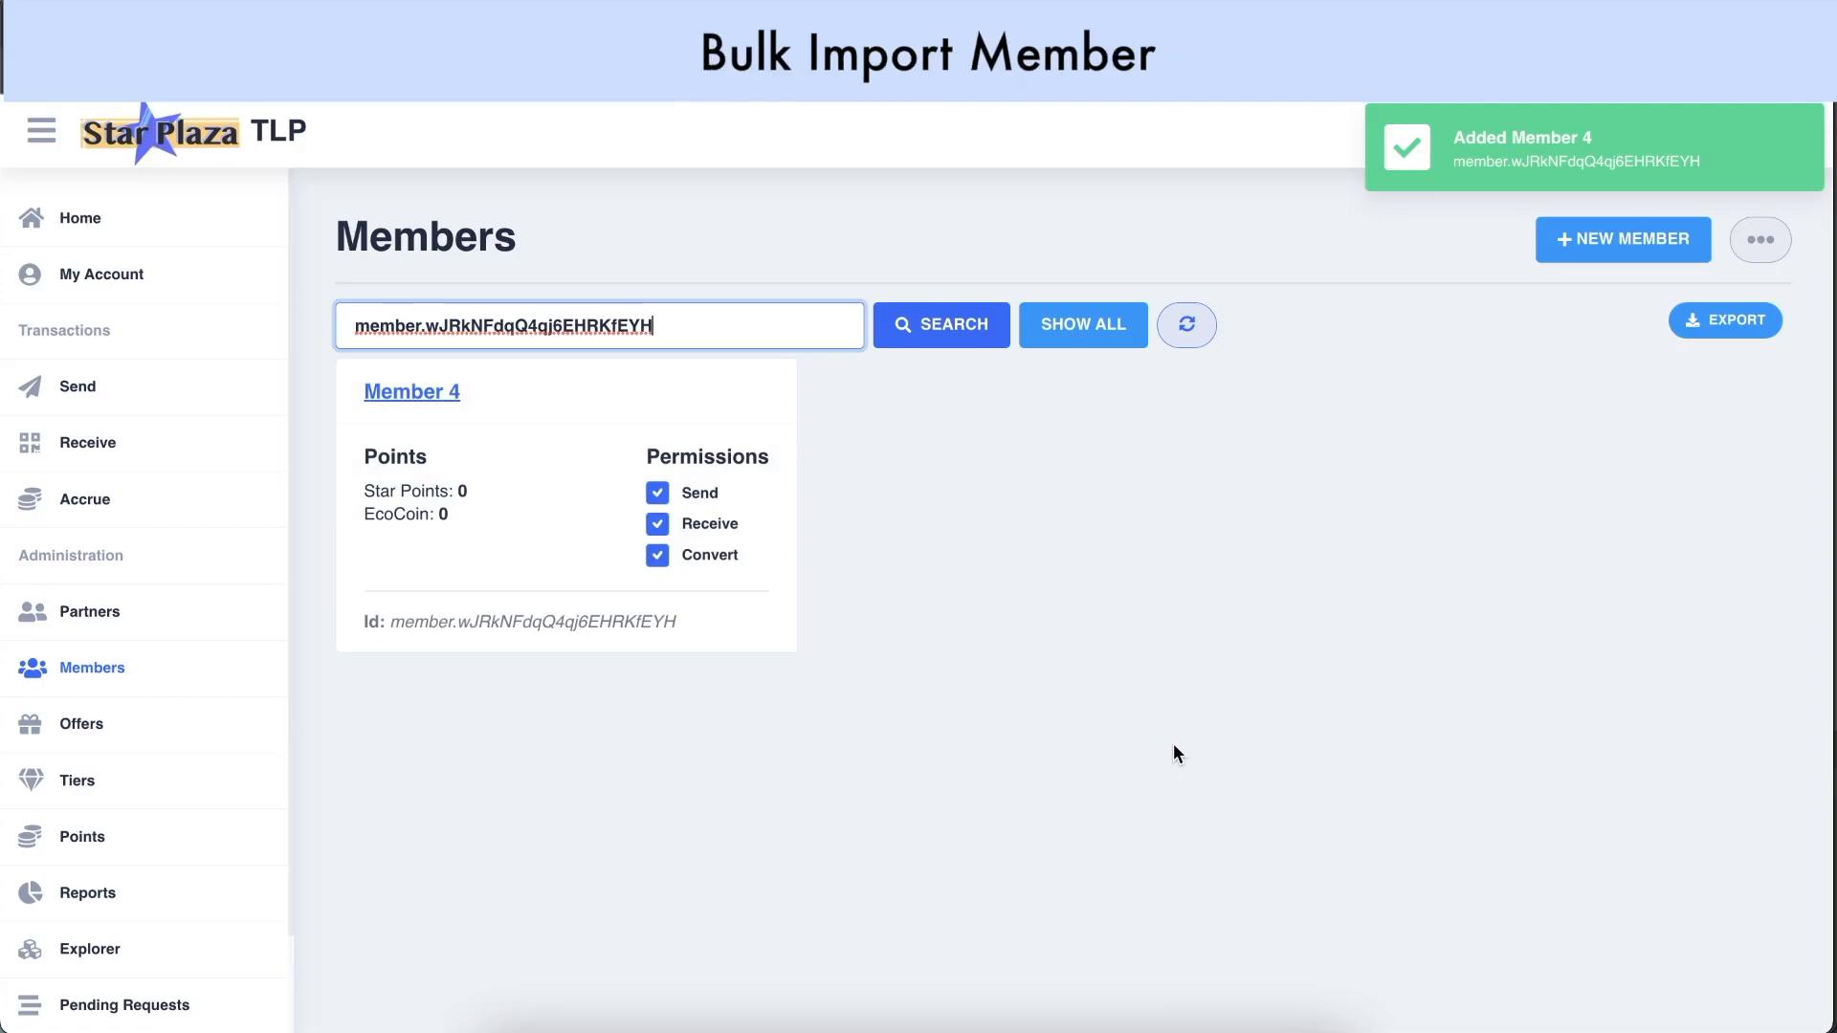
On the Bulk Import page, browse the Locations, Members, Points, Tiers and Offers categories
{"action": "scroll", "coordinate": [164, 836], "scroll_direction": "down", "scroll_amount": 1}
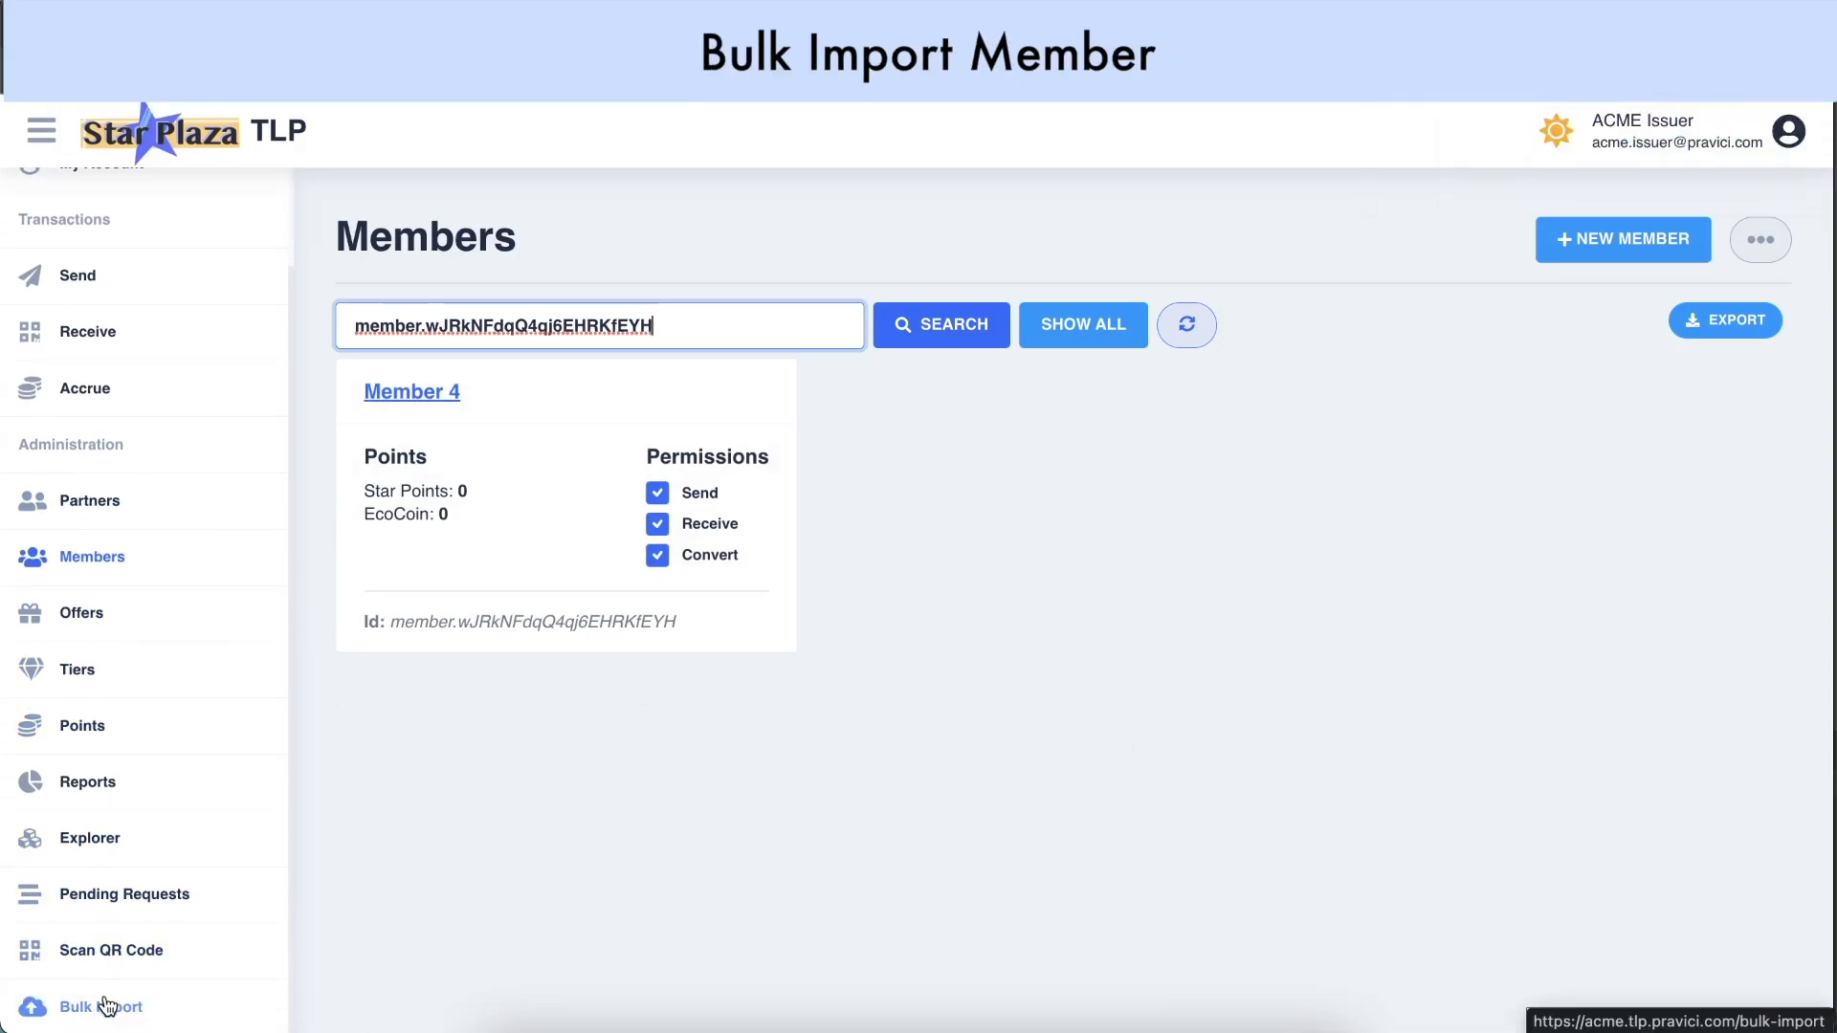
{"action": "left_click", "coordinate": [104, 1006]}
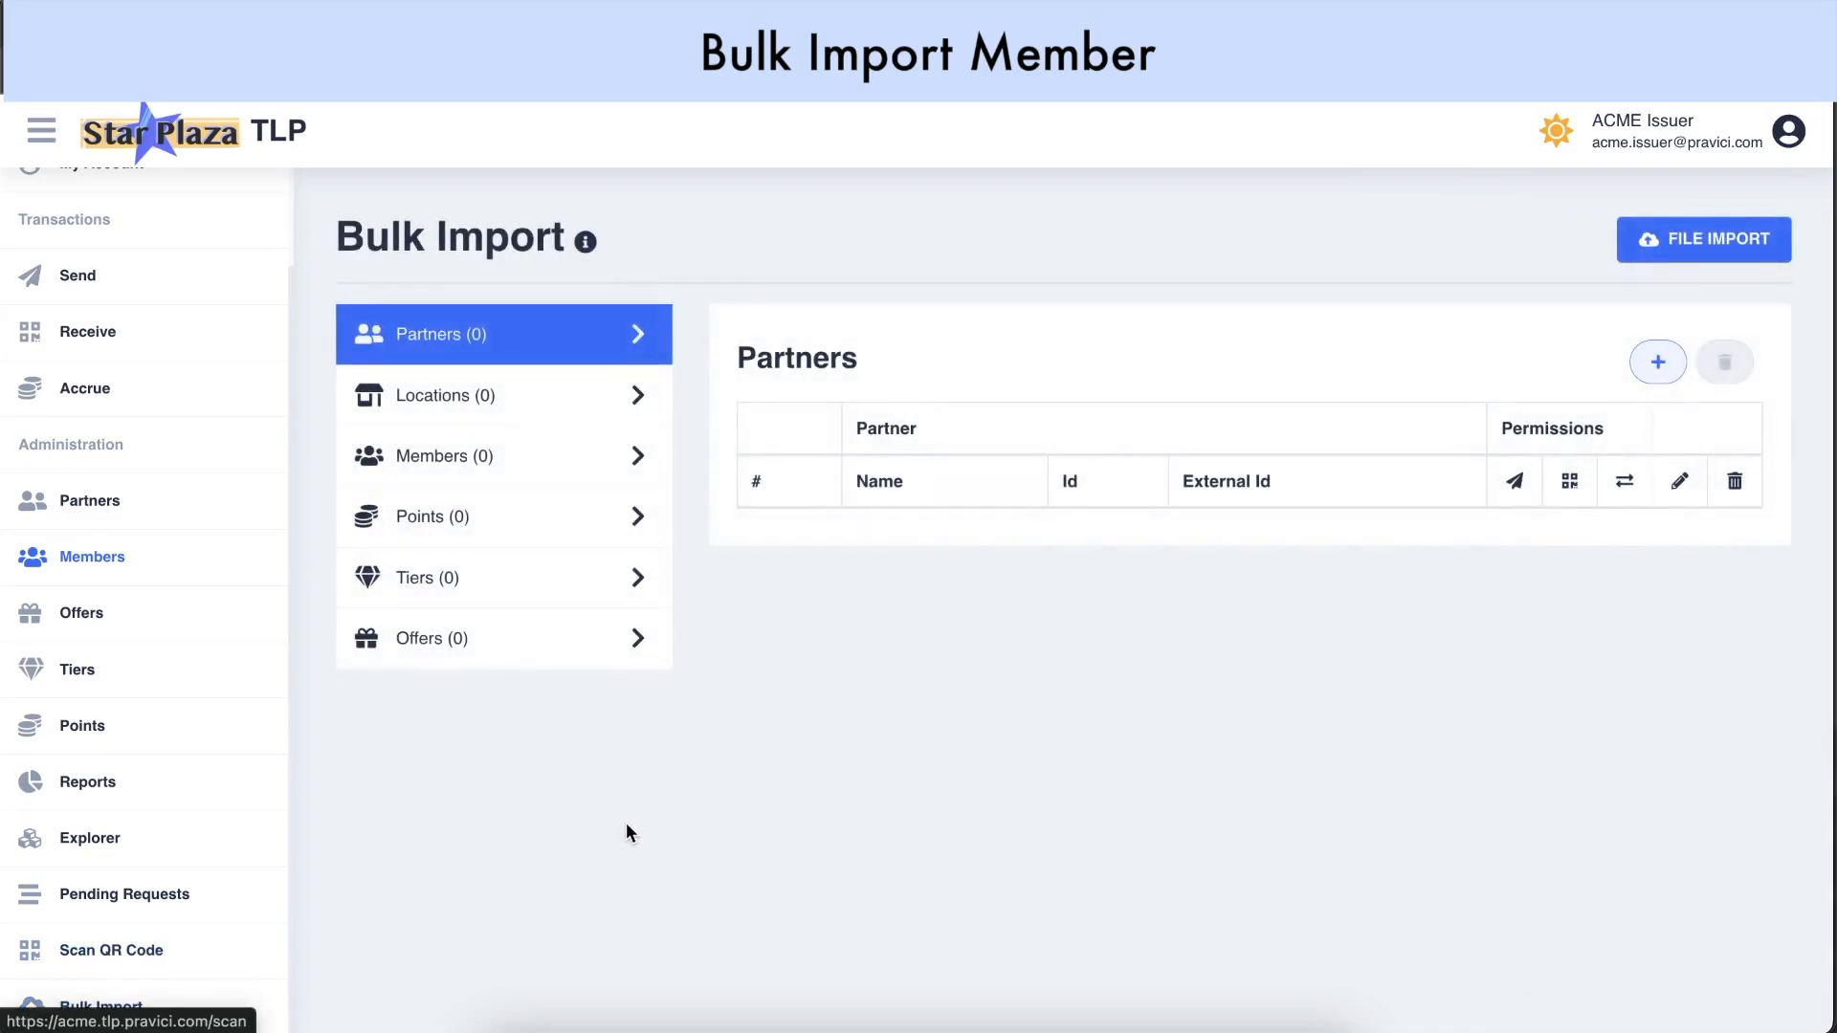
{"action": "left_click", "coordinate": [557, 401]}
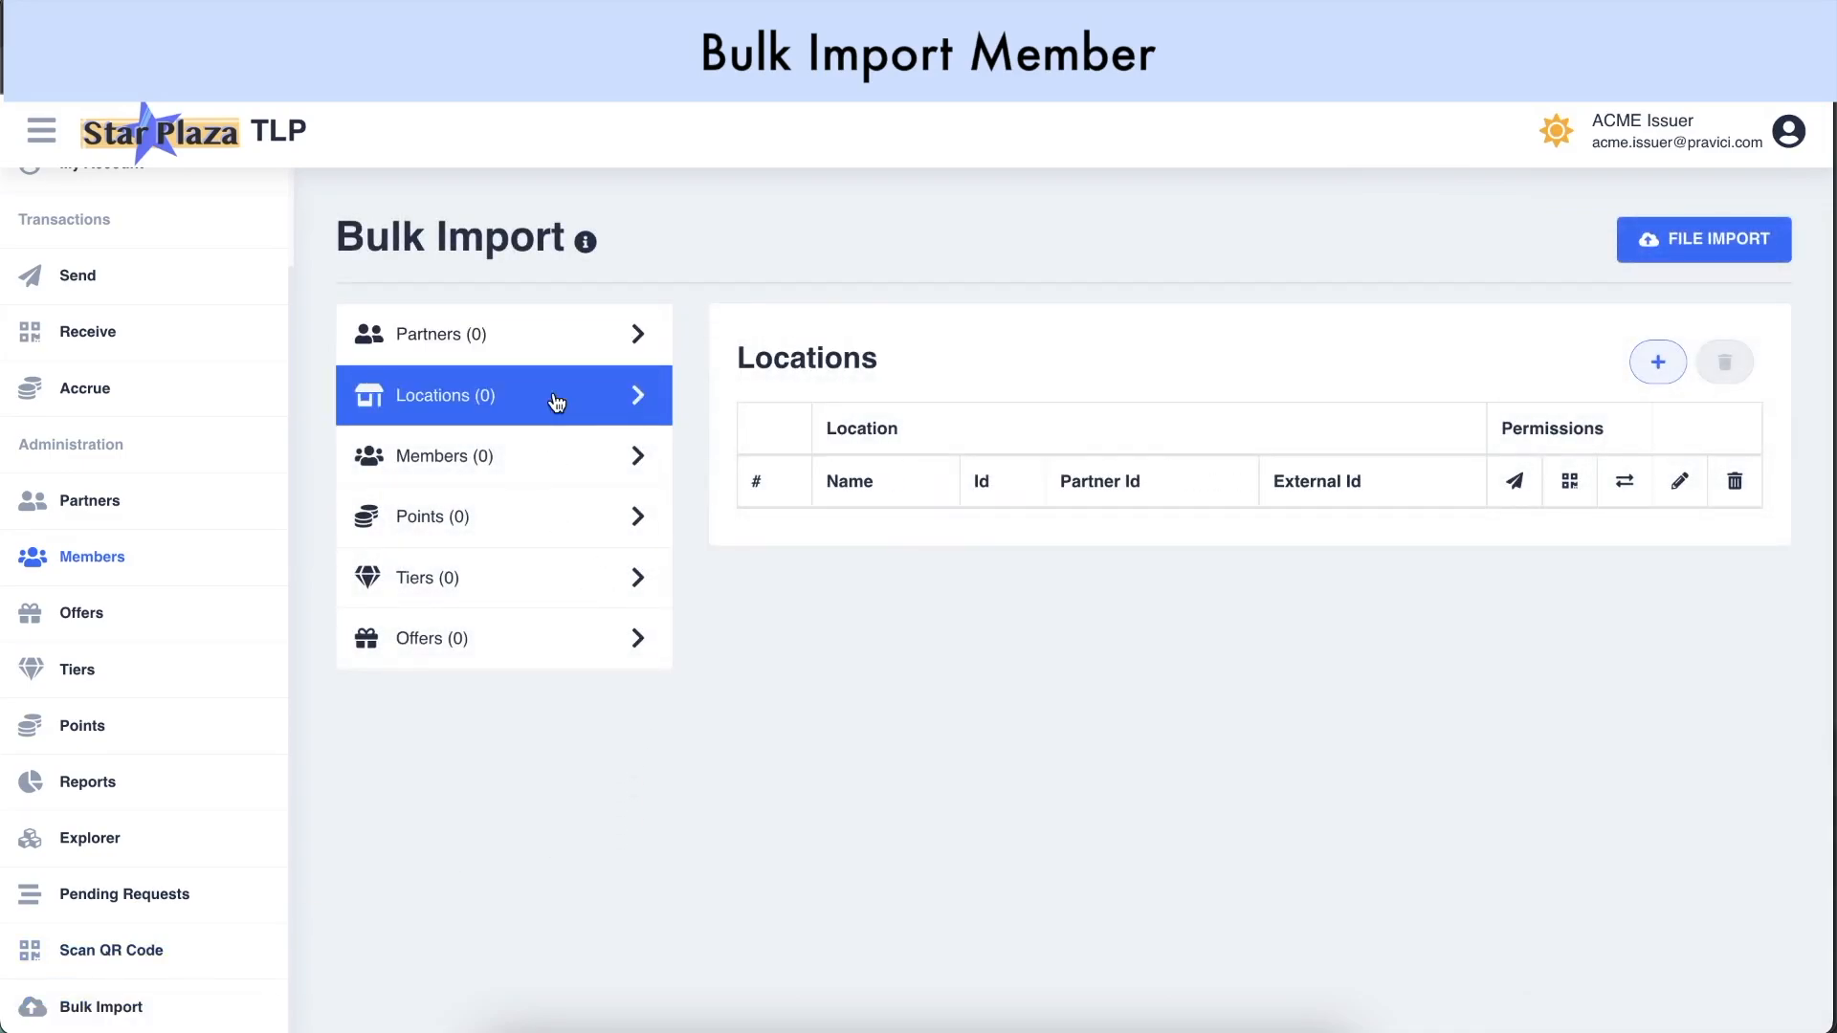
{"action": "left_click", "coordinate": [539, 458]}
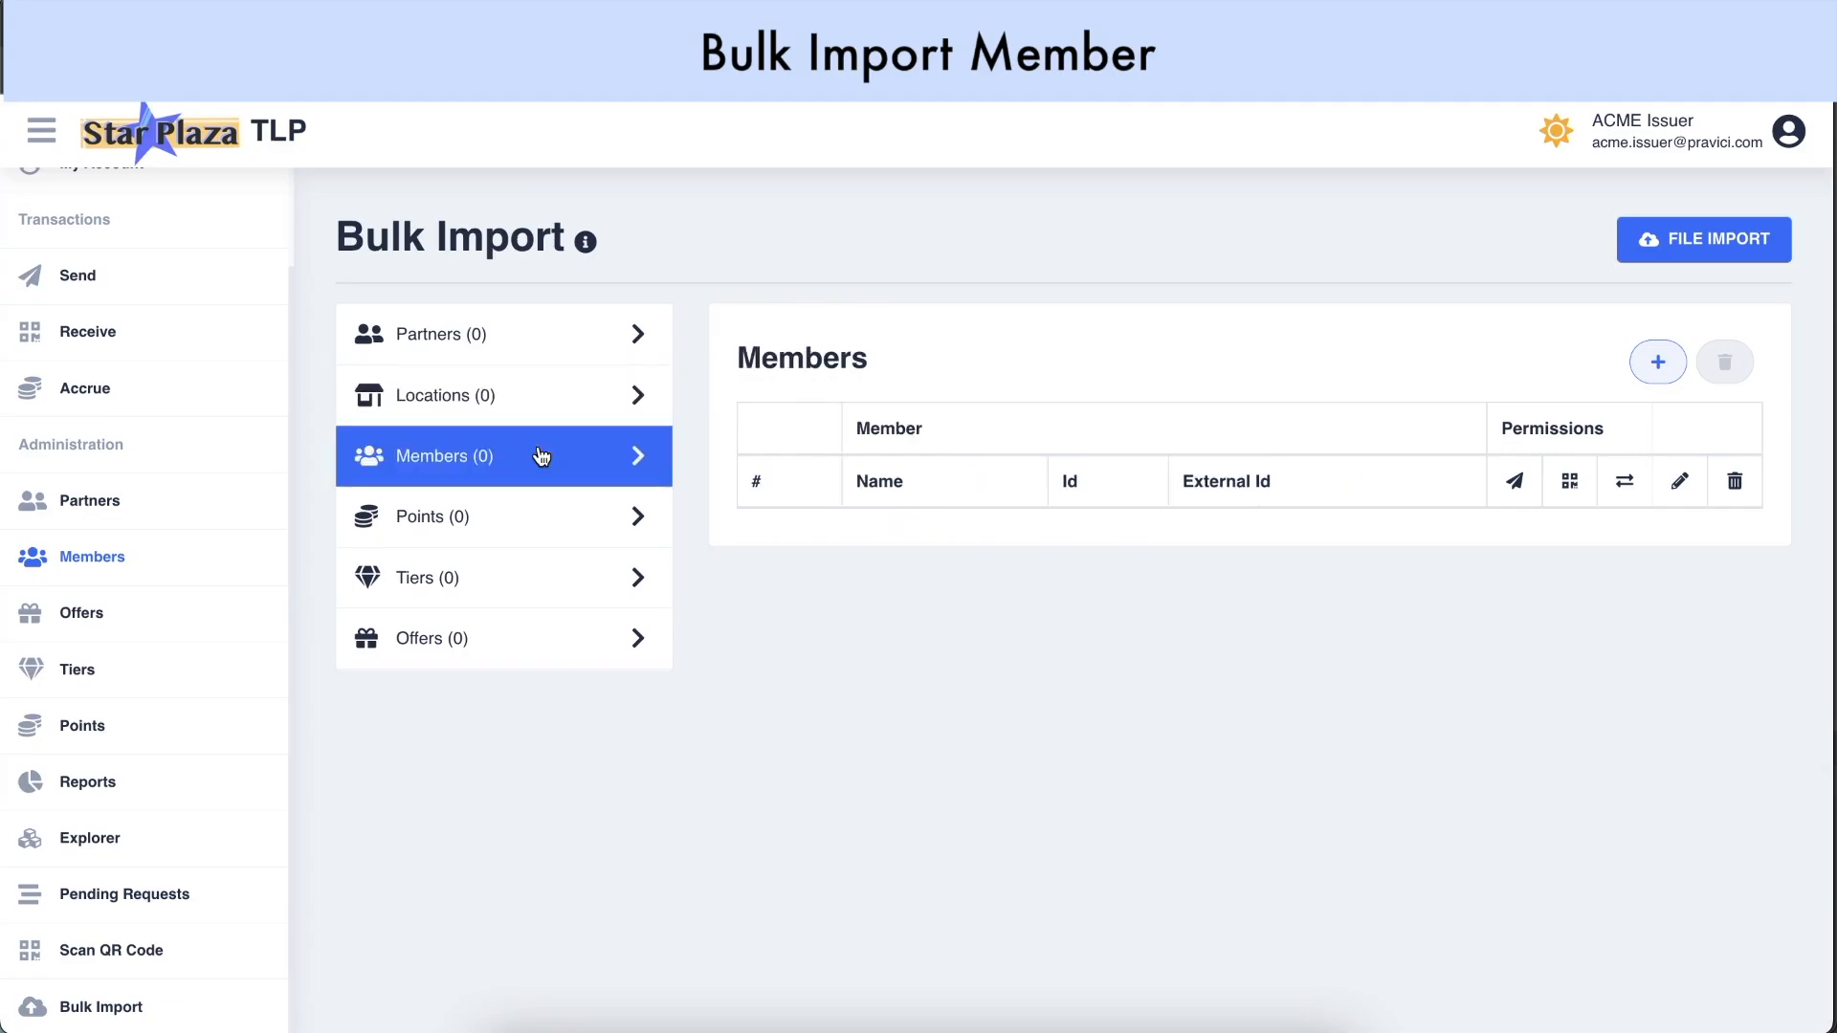
{"action": "left_click", "coordinate": [529, 529]}
{"action": "left_click", "coordinate": [514, 586]}
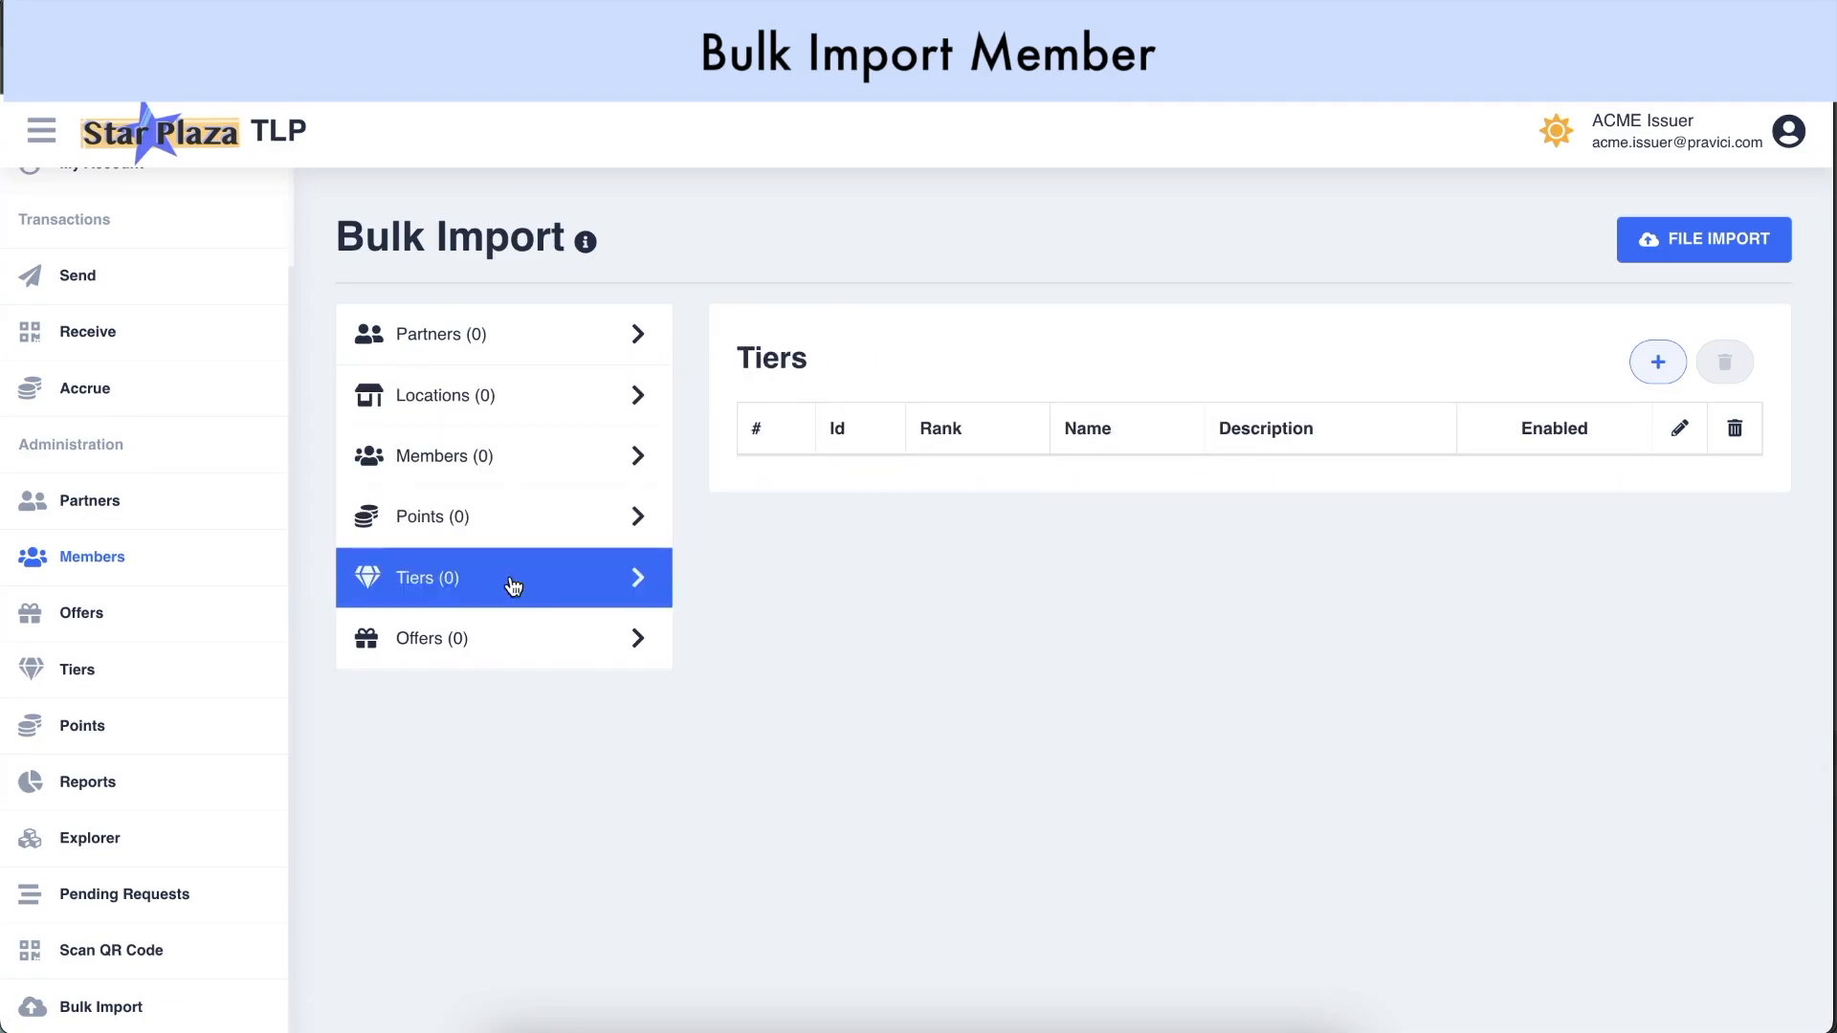
{"action": "left_click", "coordinate": [498, 655]}
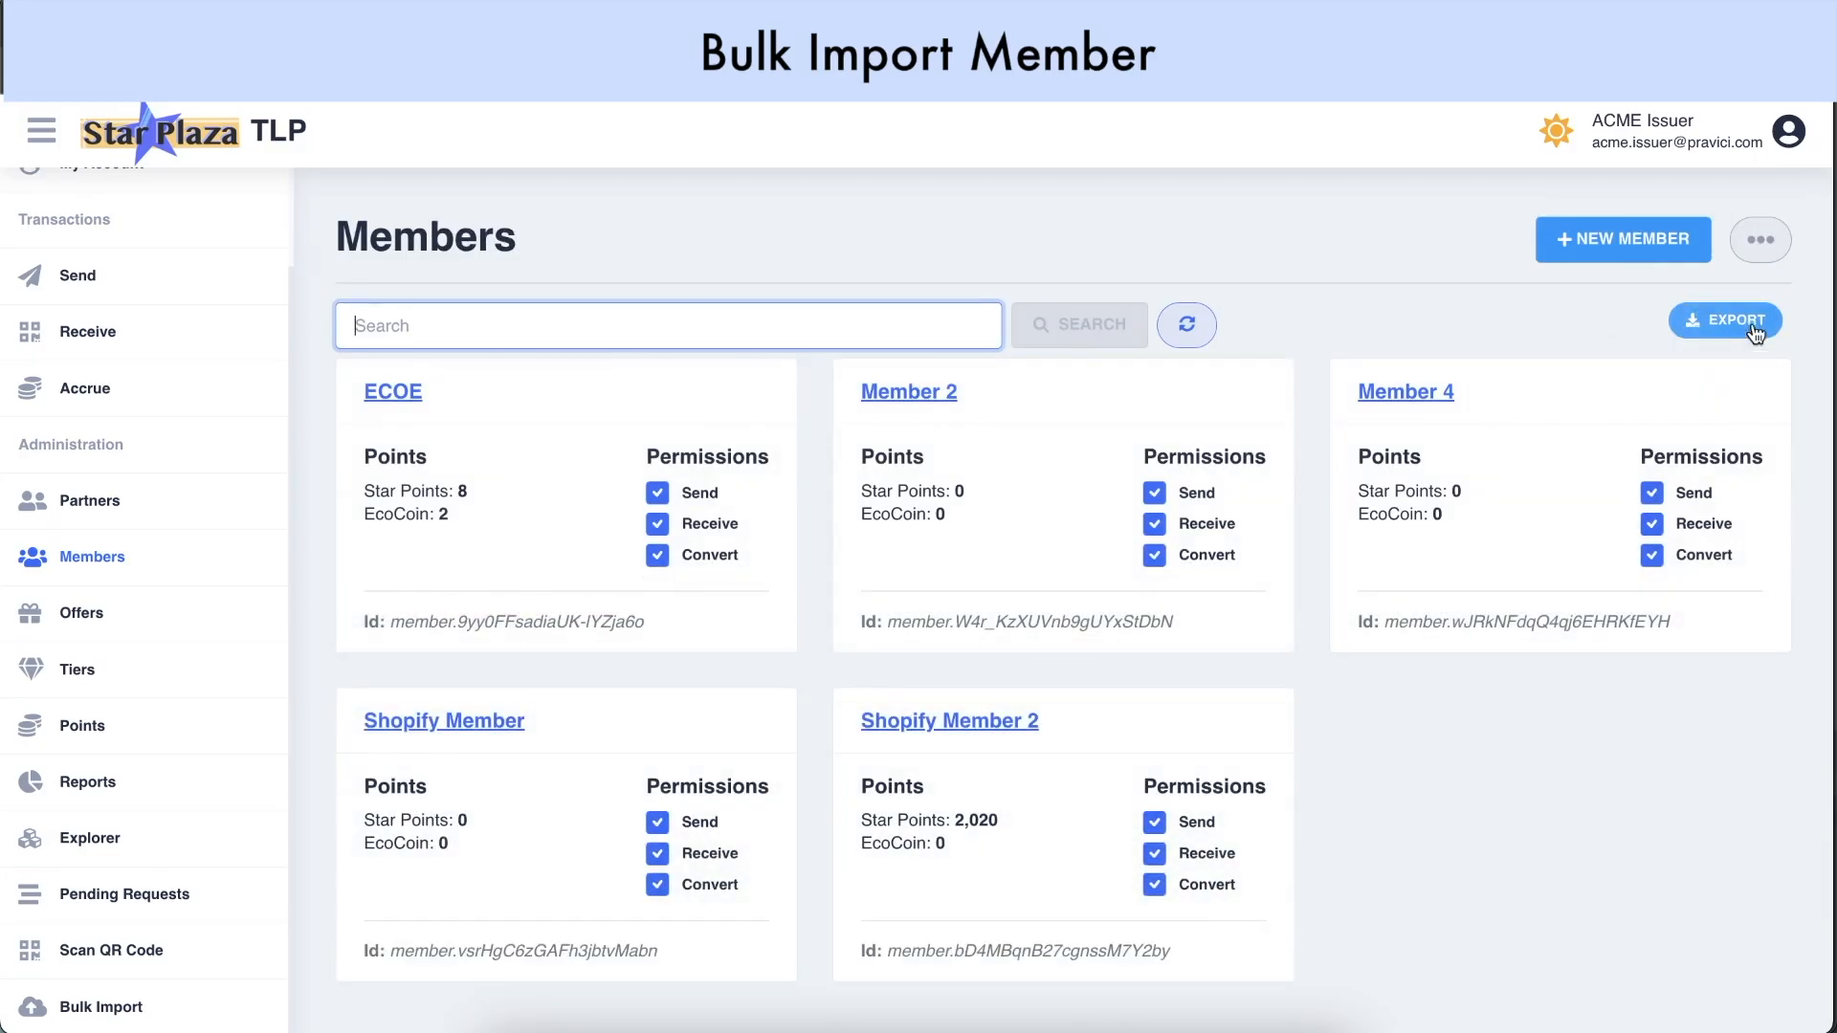
Export the member list as pretty-printed JSON to acme_members.json
{"action": "left_click", "coordinate": [1722, 313]}
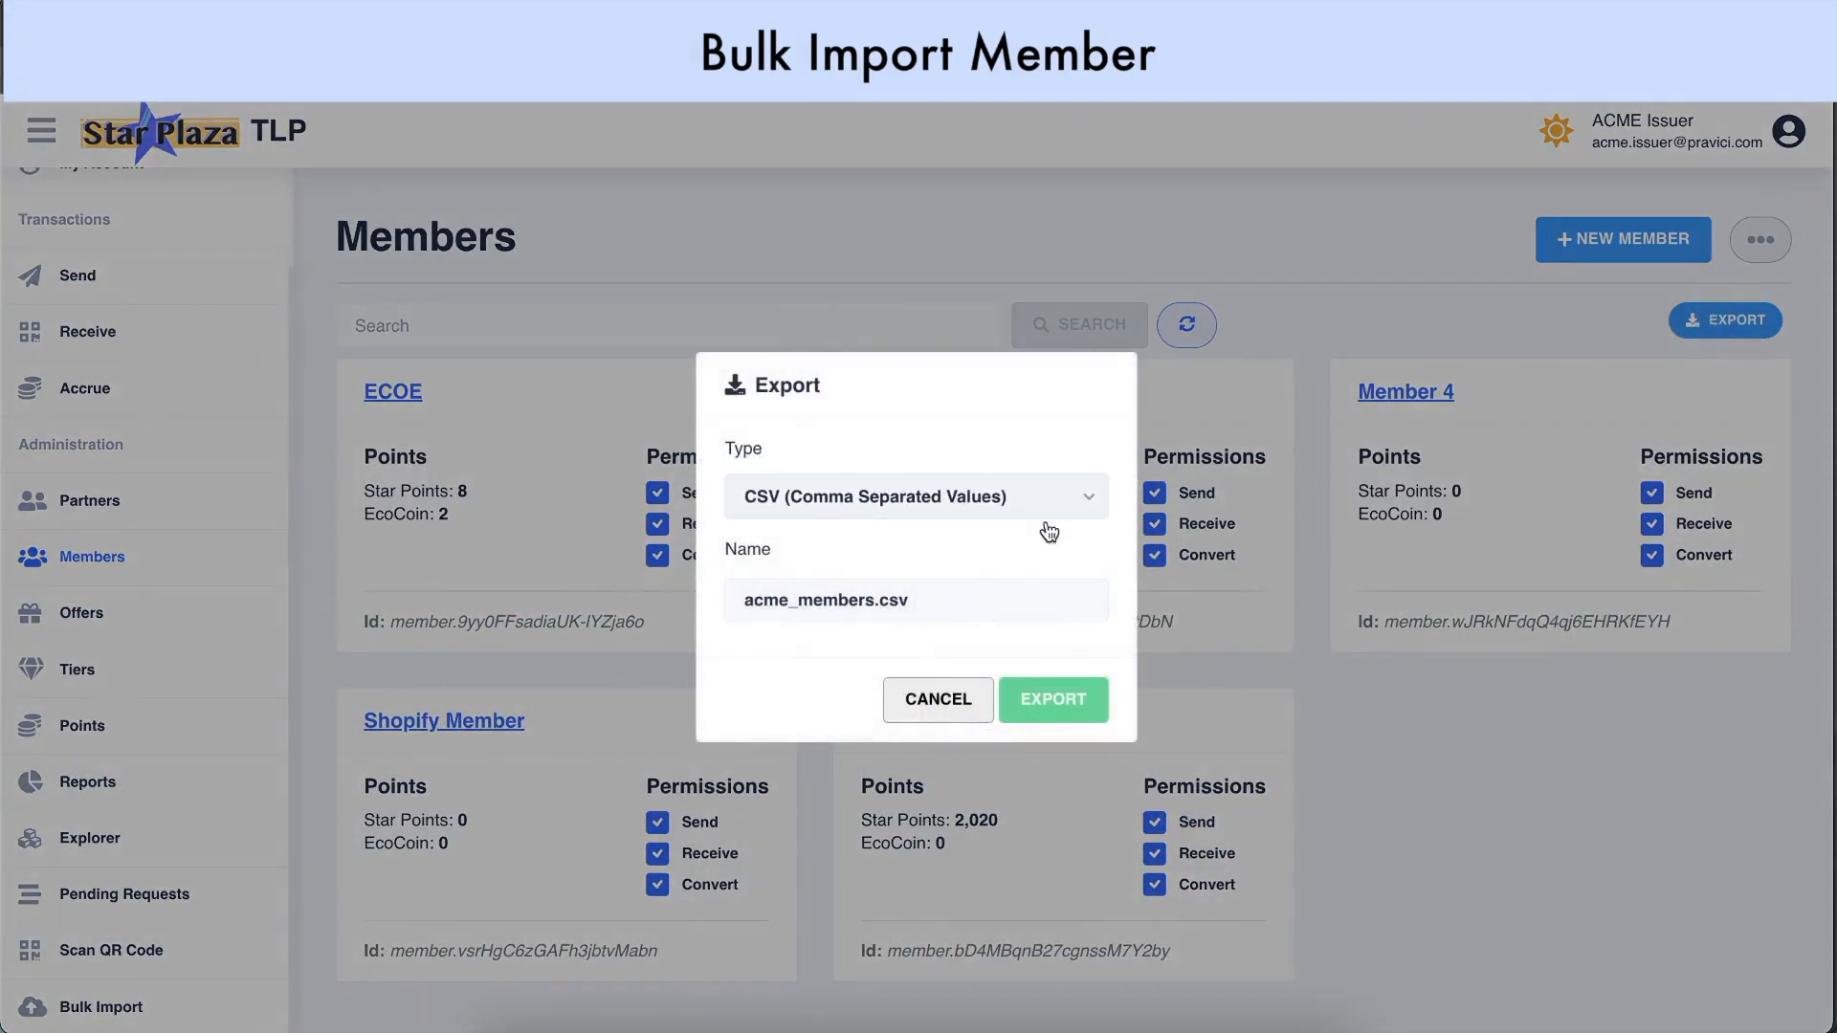
{"action": "left_click", "coordinate": [1069, 514]}
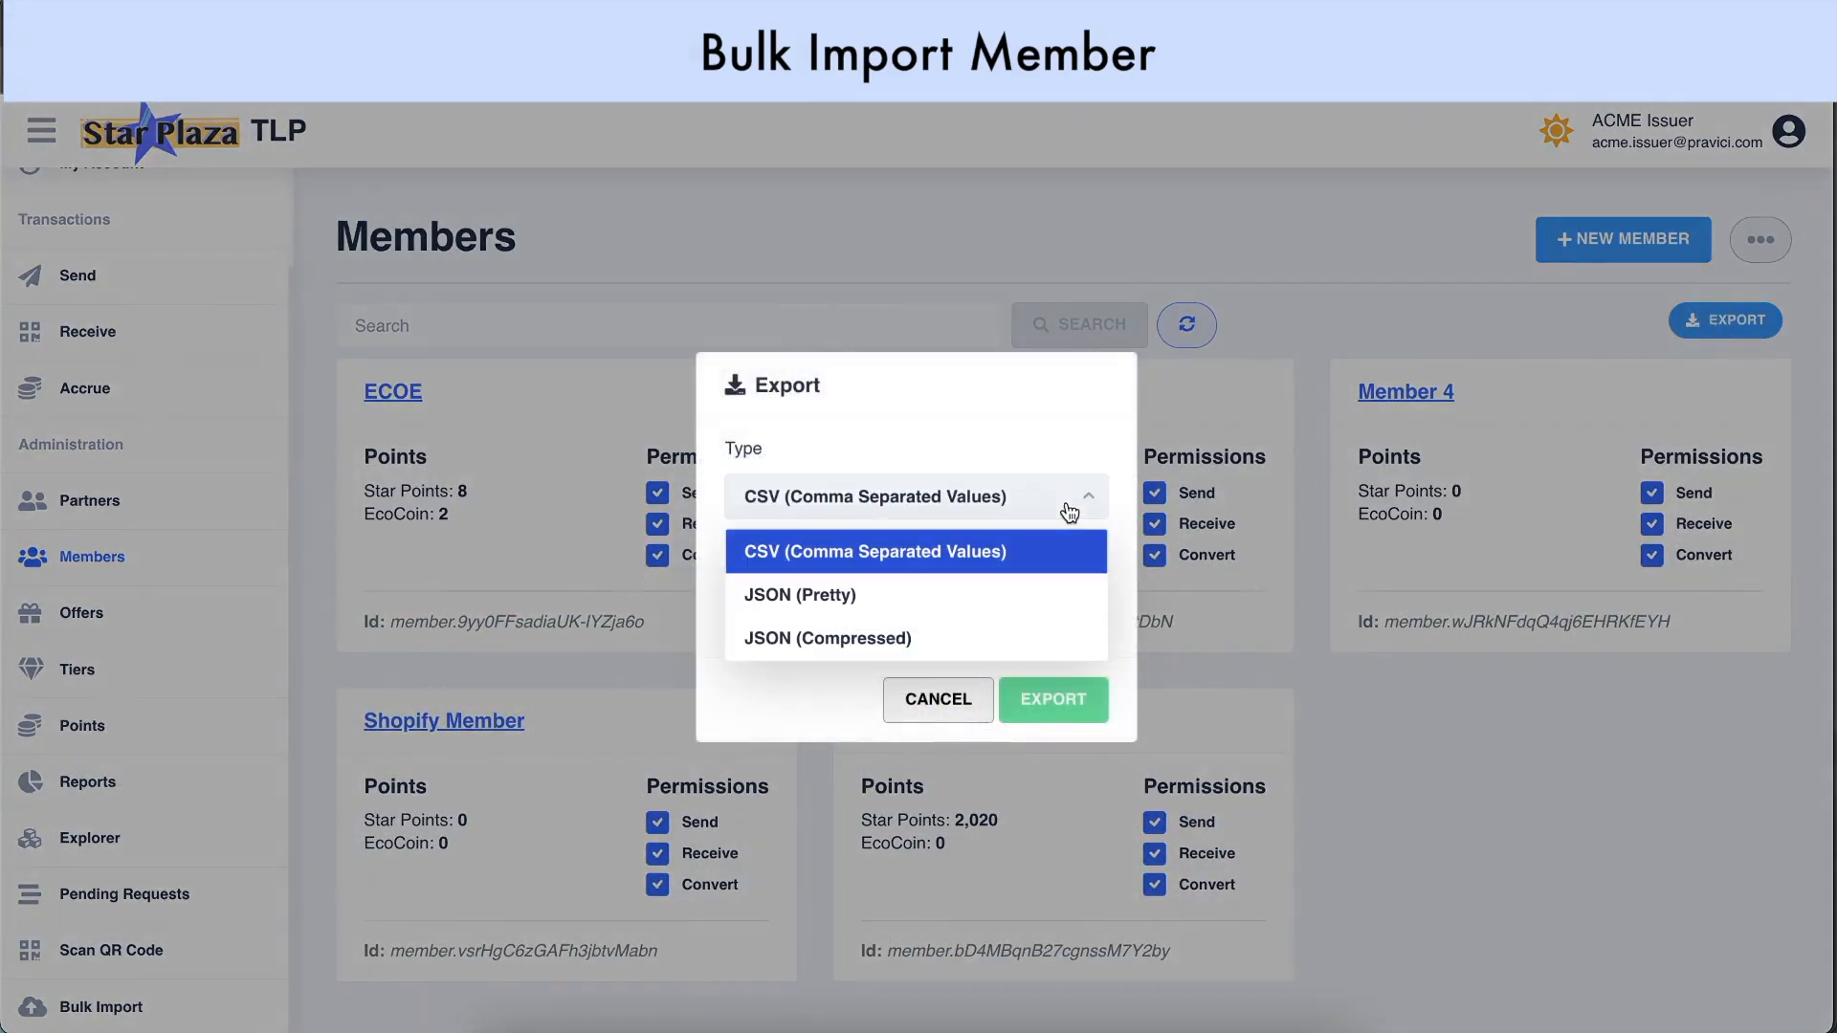
{"action": "left_click", "coordinate": [955, 607]}
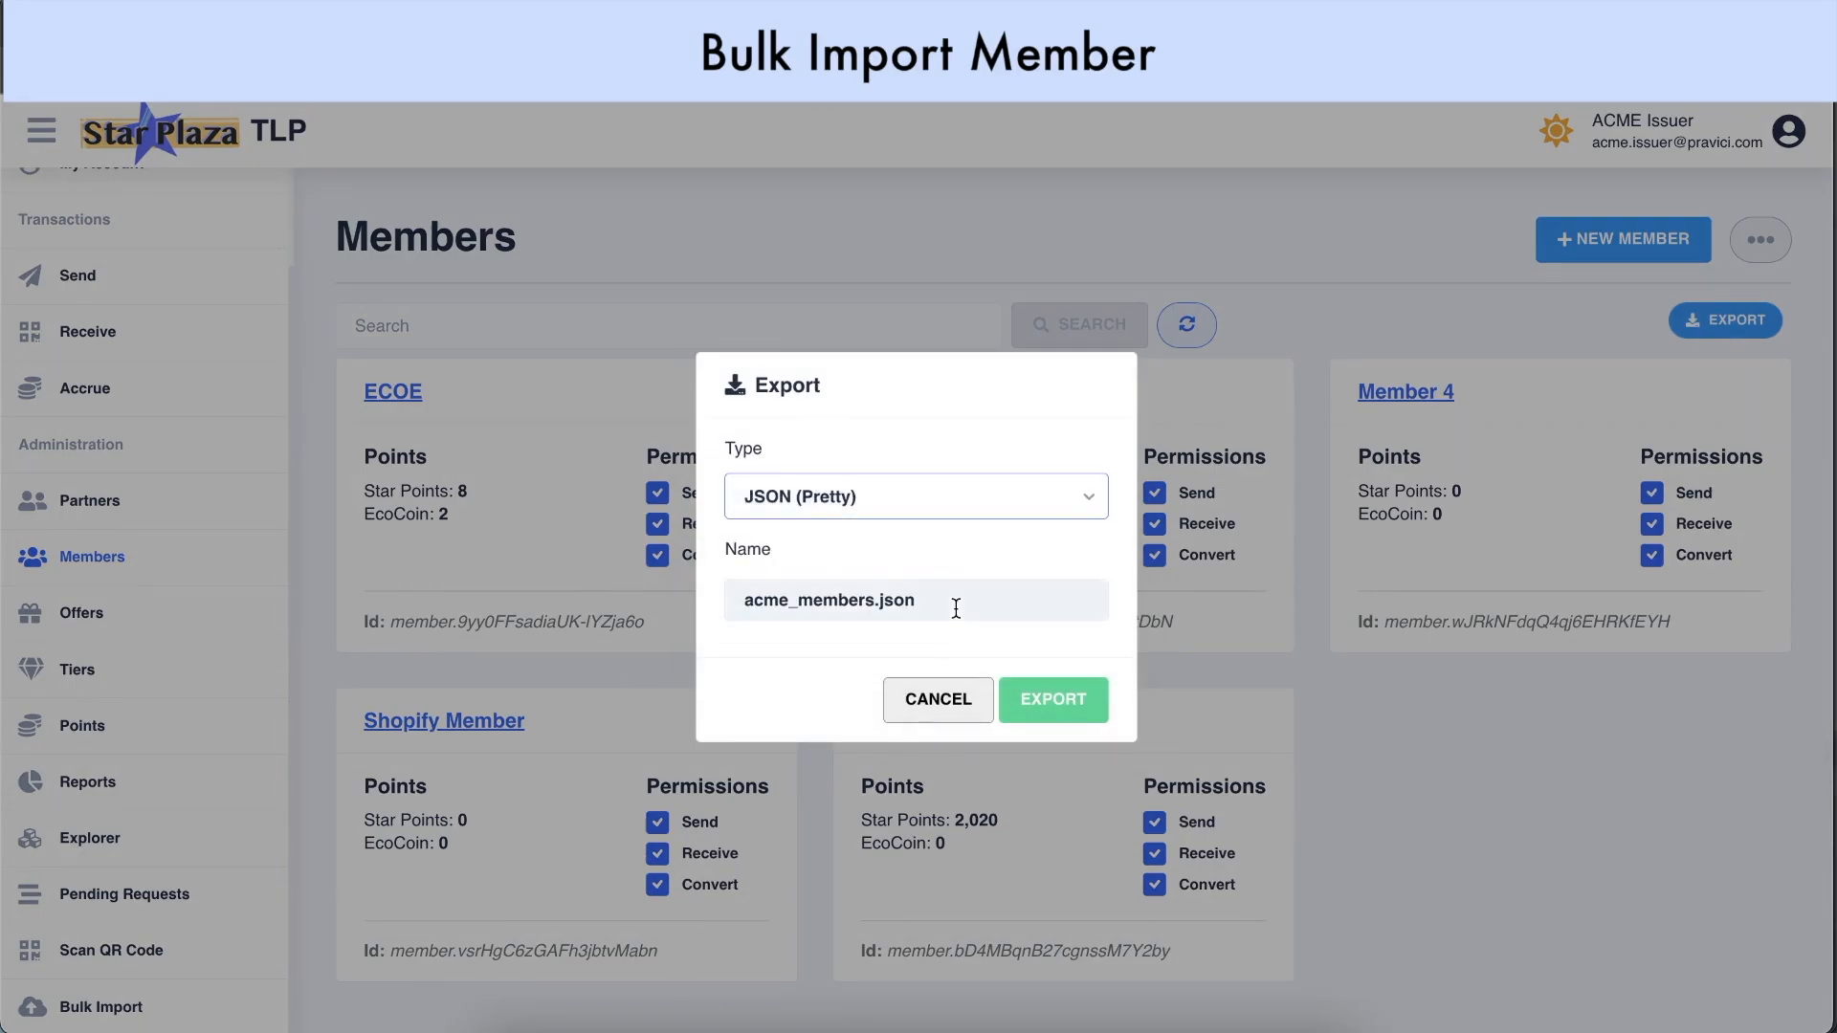
{"action": "left_click", "coordinate": [1060, 701]}
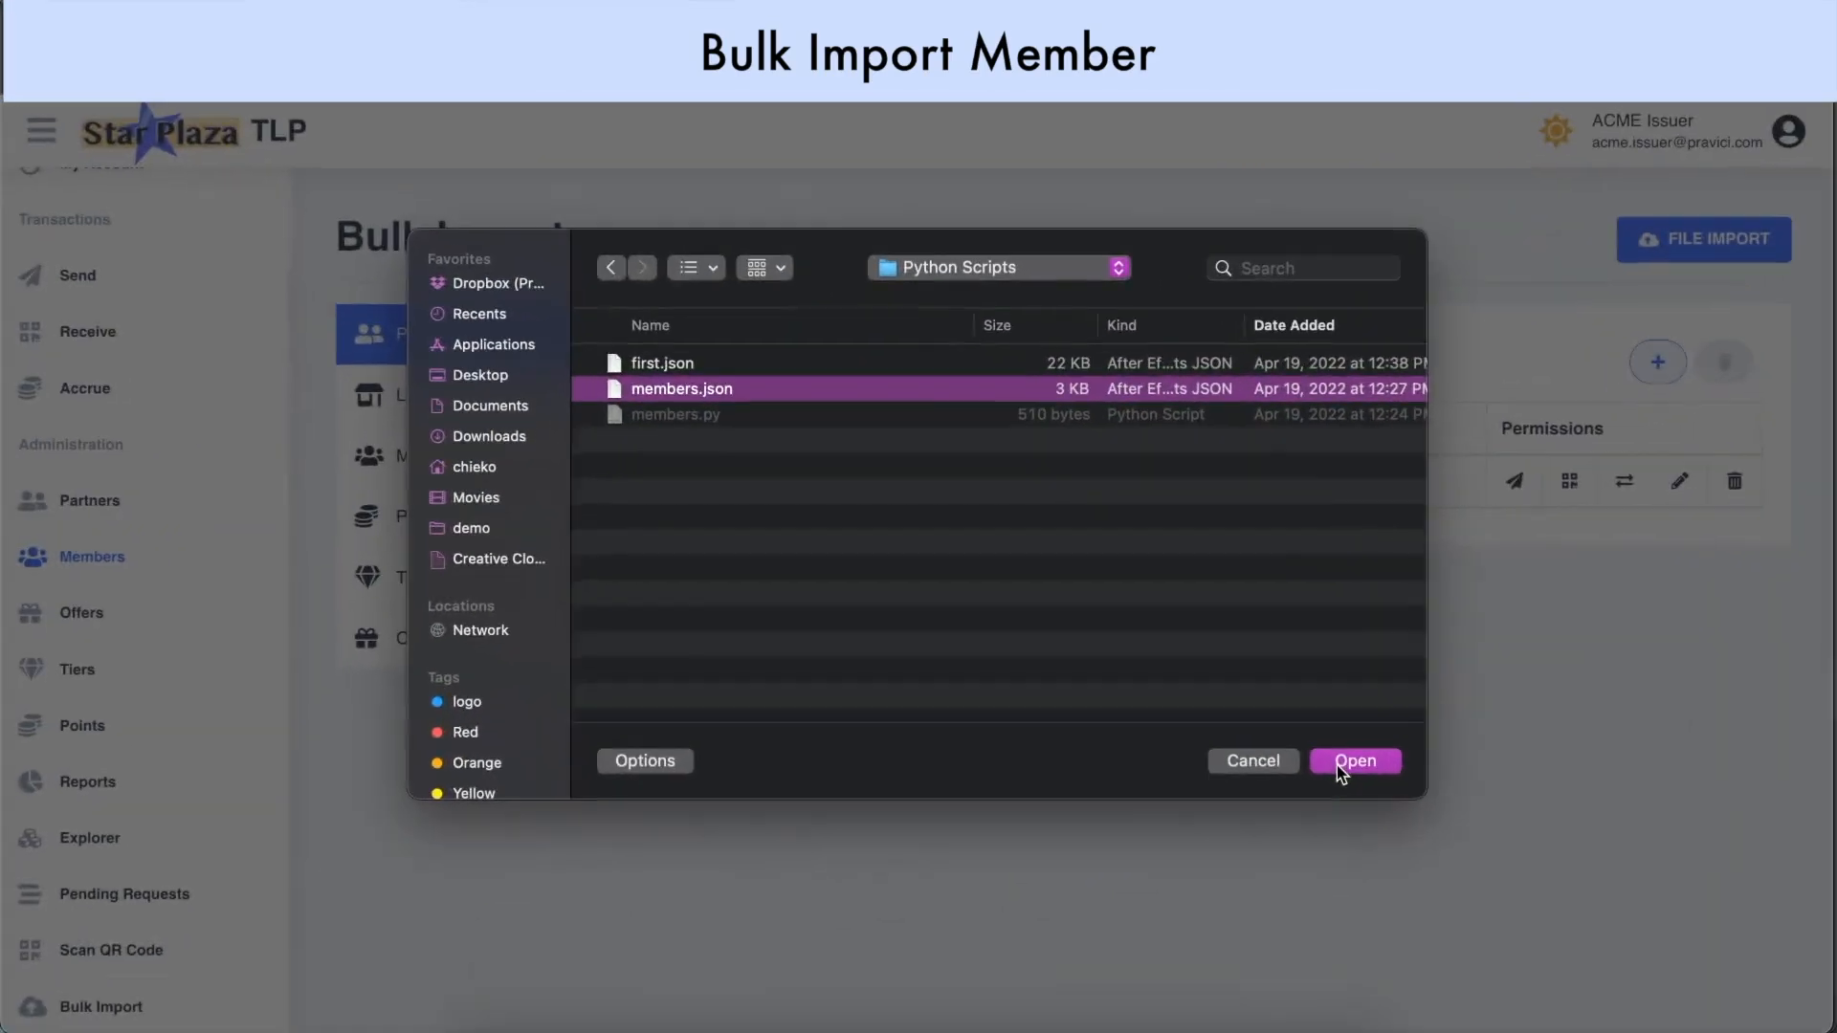
Load members.json, remove Member 0015, and import the remaining ten members
{"action": "left_click", "coordinate": [1349, 759]}
{"action": "scroll", "coordinate": [1337, 767], "scroll_direction": "down", "scroll_amount": 3}
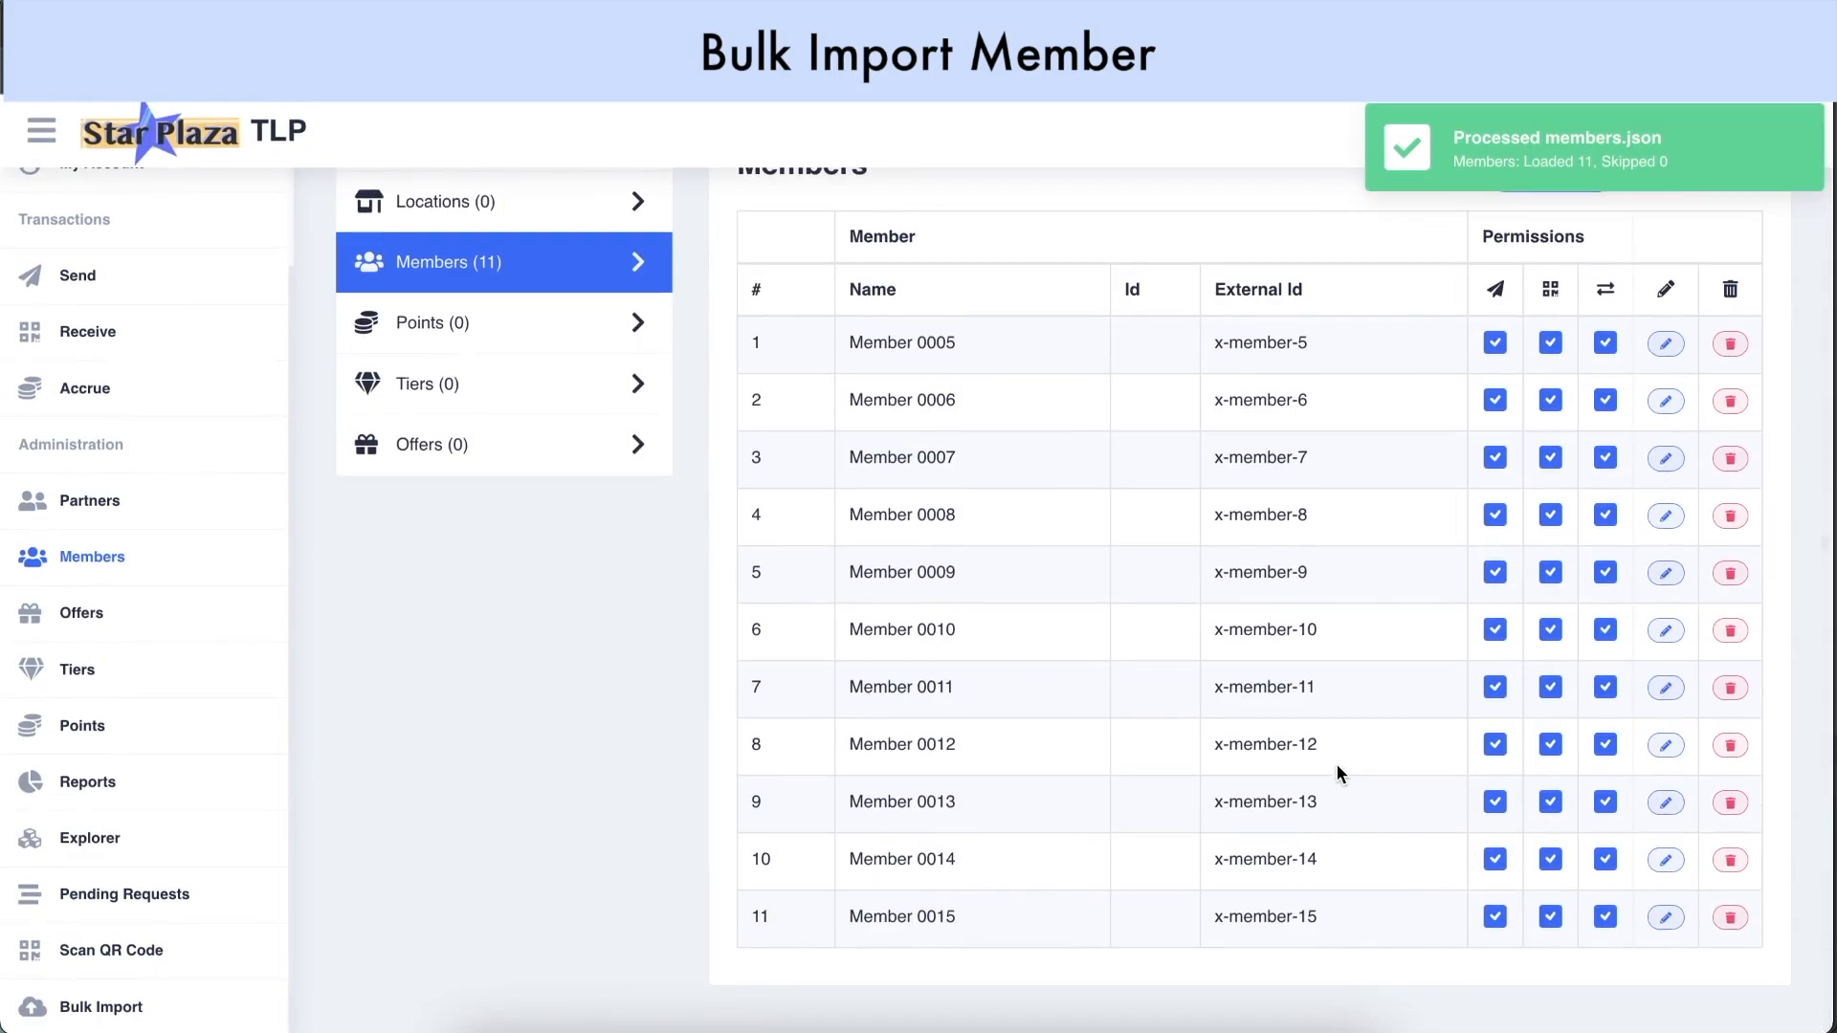
{"action": "scroll", "coordinate": [1337, 766], "scroll_direction": "up", "scroll_amount": 1}
{"action": "left_click", "coordinate": [1666, 413]}
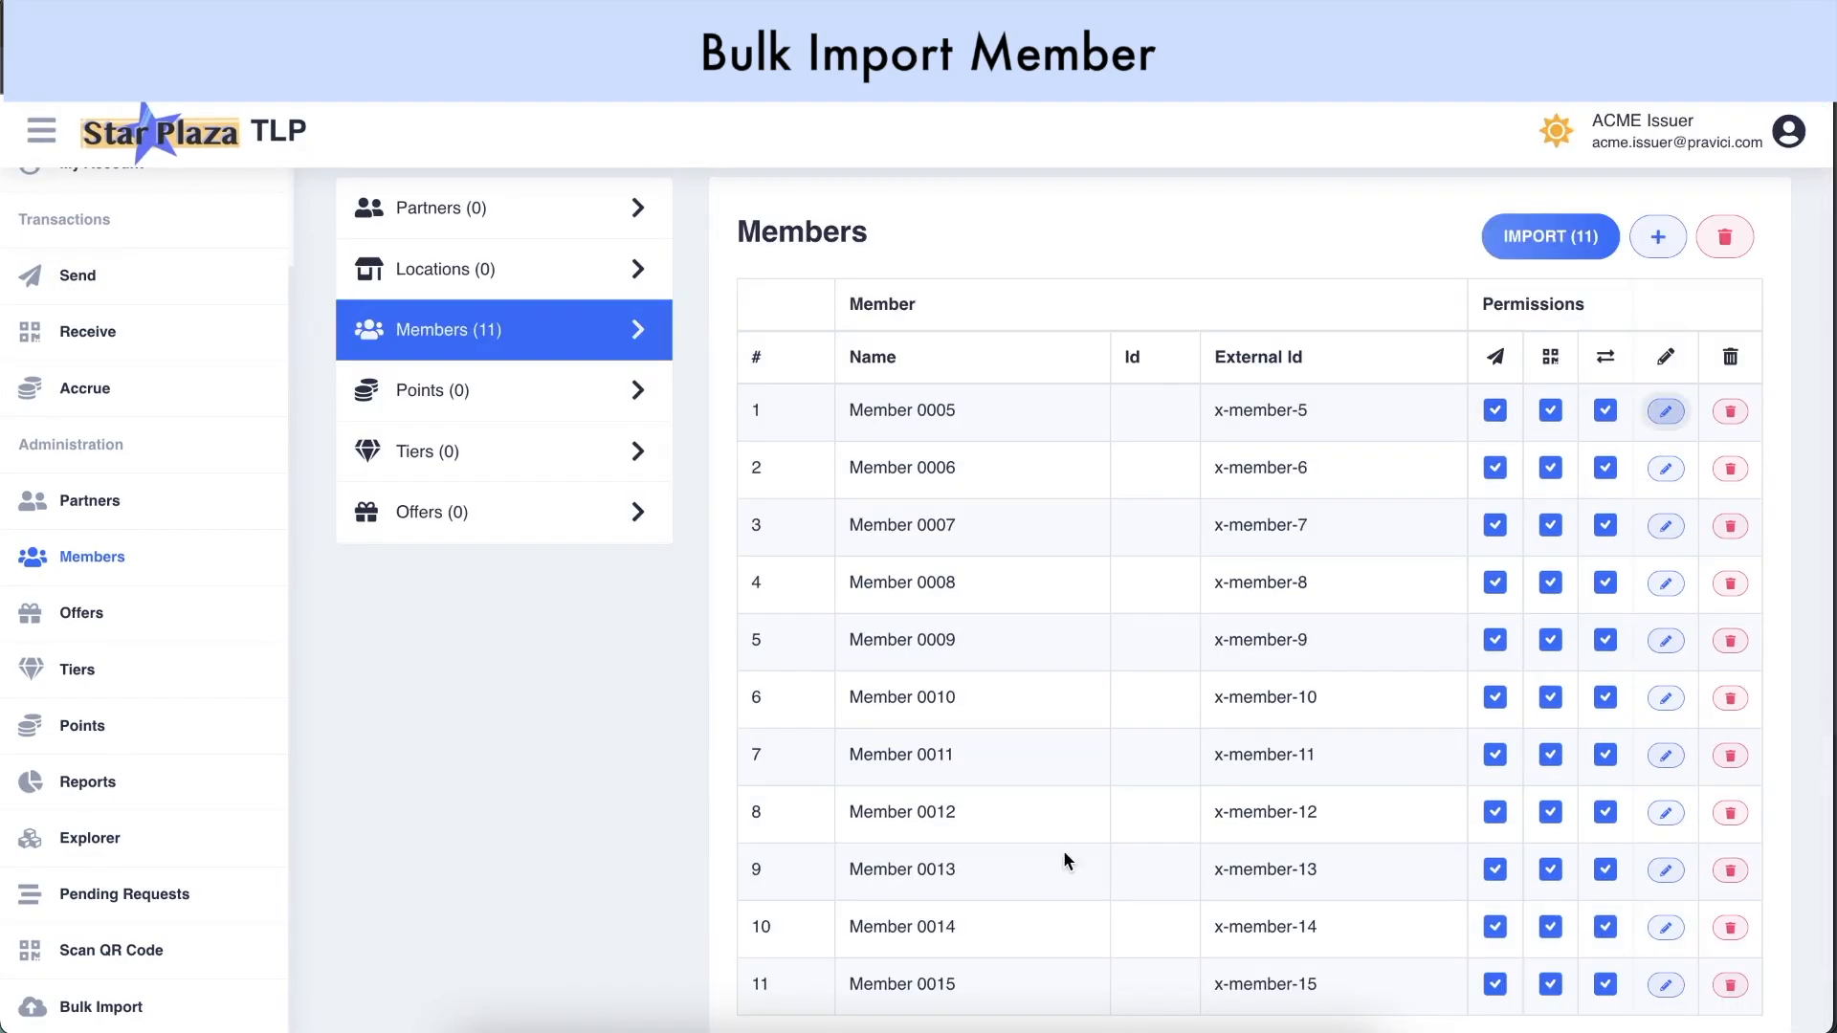
{"action": "scroll", "coordinate": [1369, 697], "scroll_direction": "down", "scroll_amount": 1}
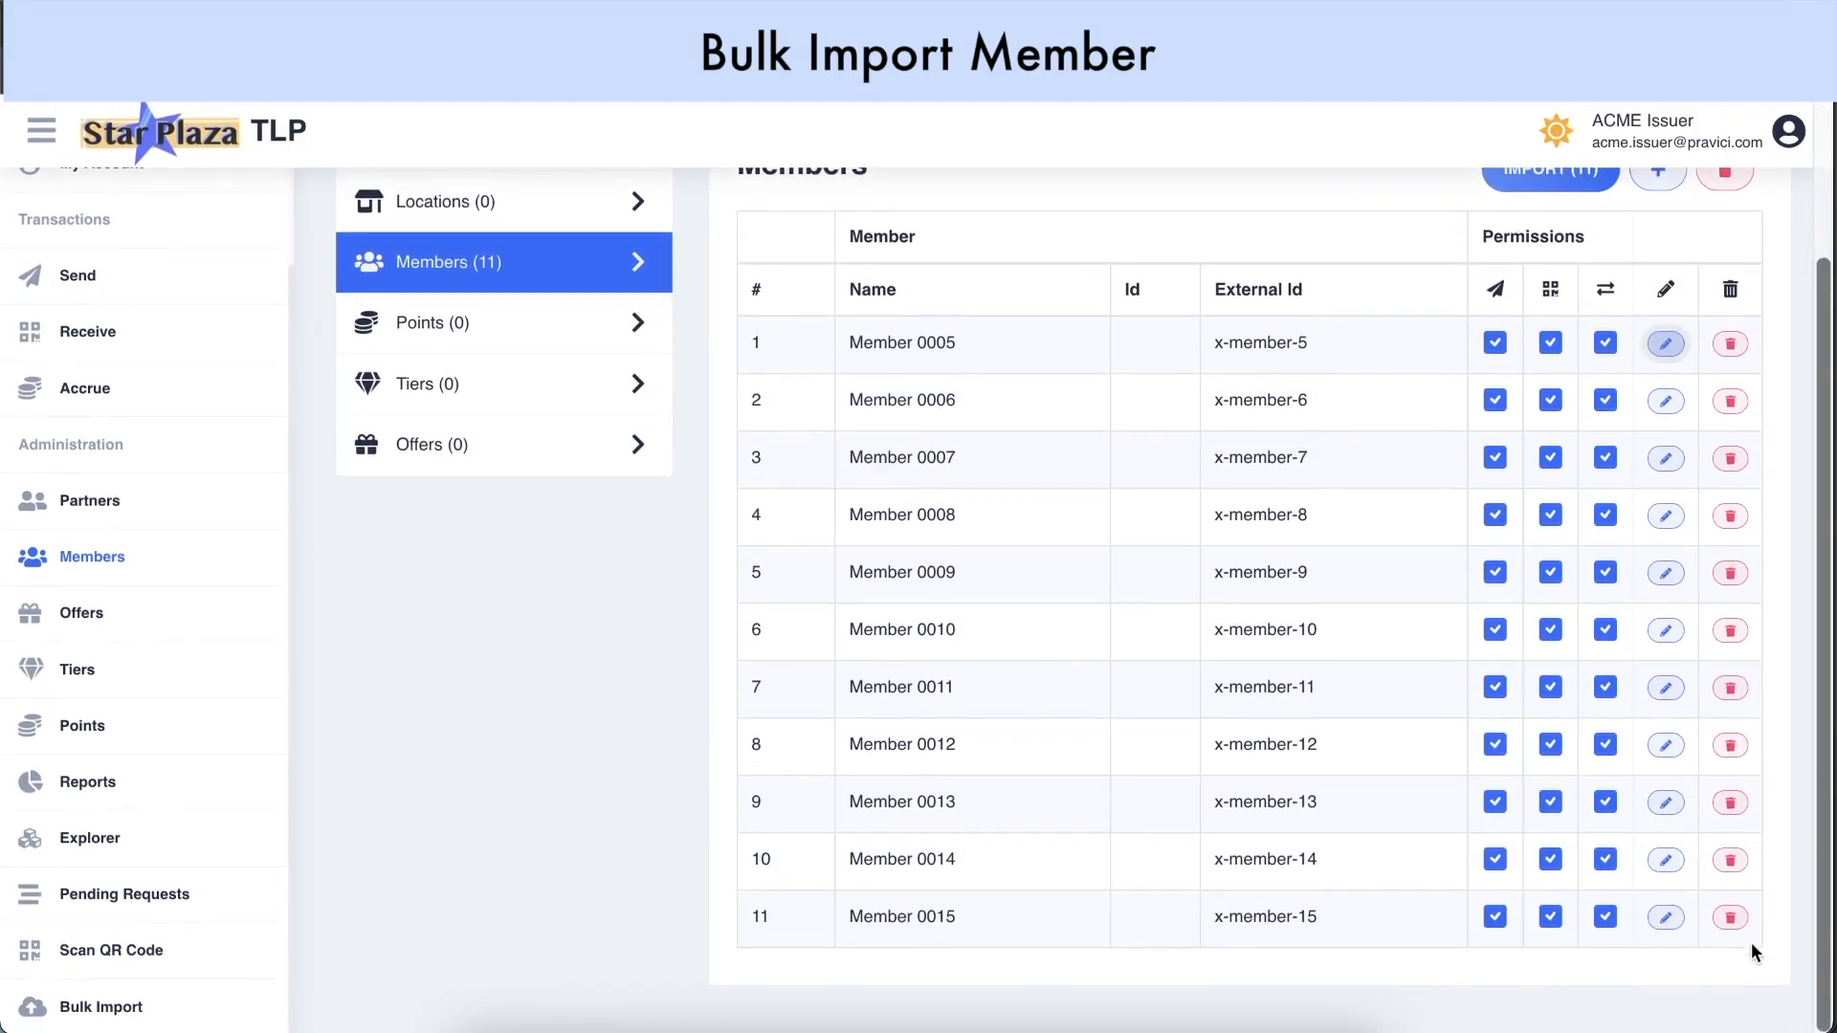
{"action": "left_click", "coordinate": [1731, 919]}
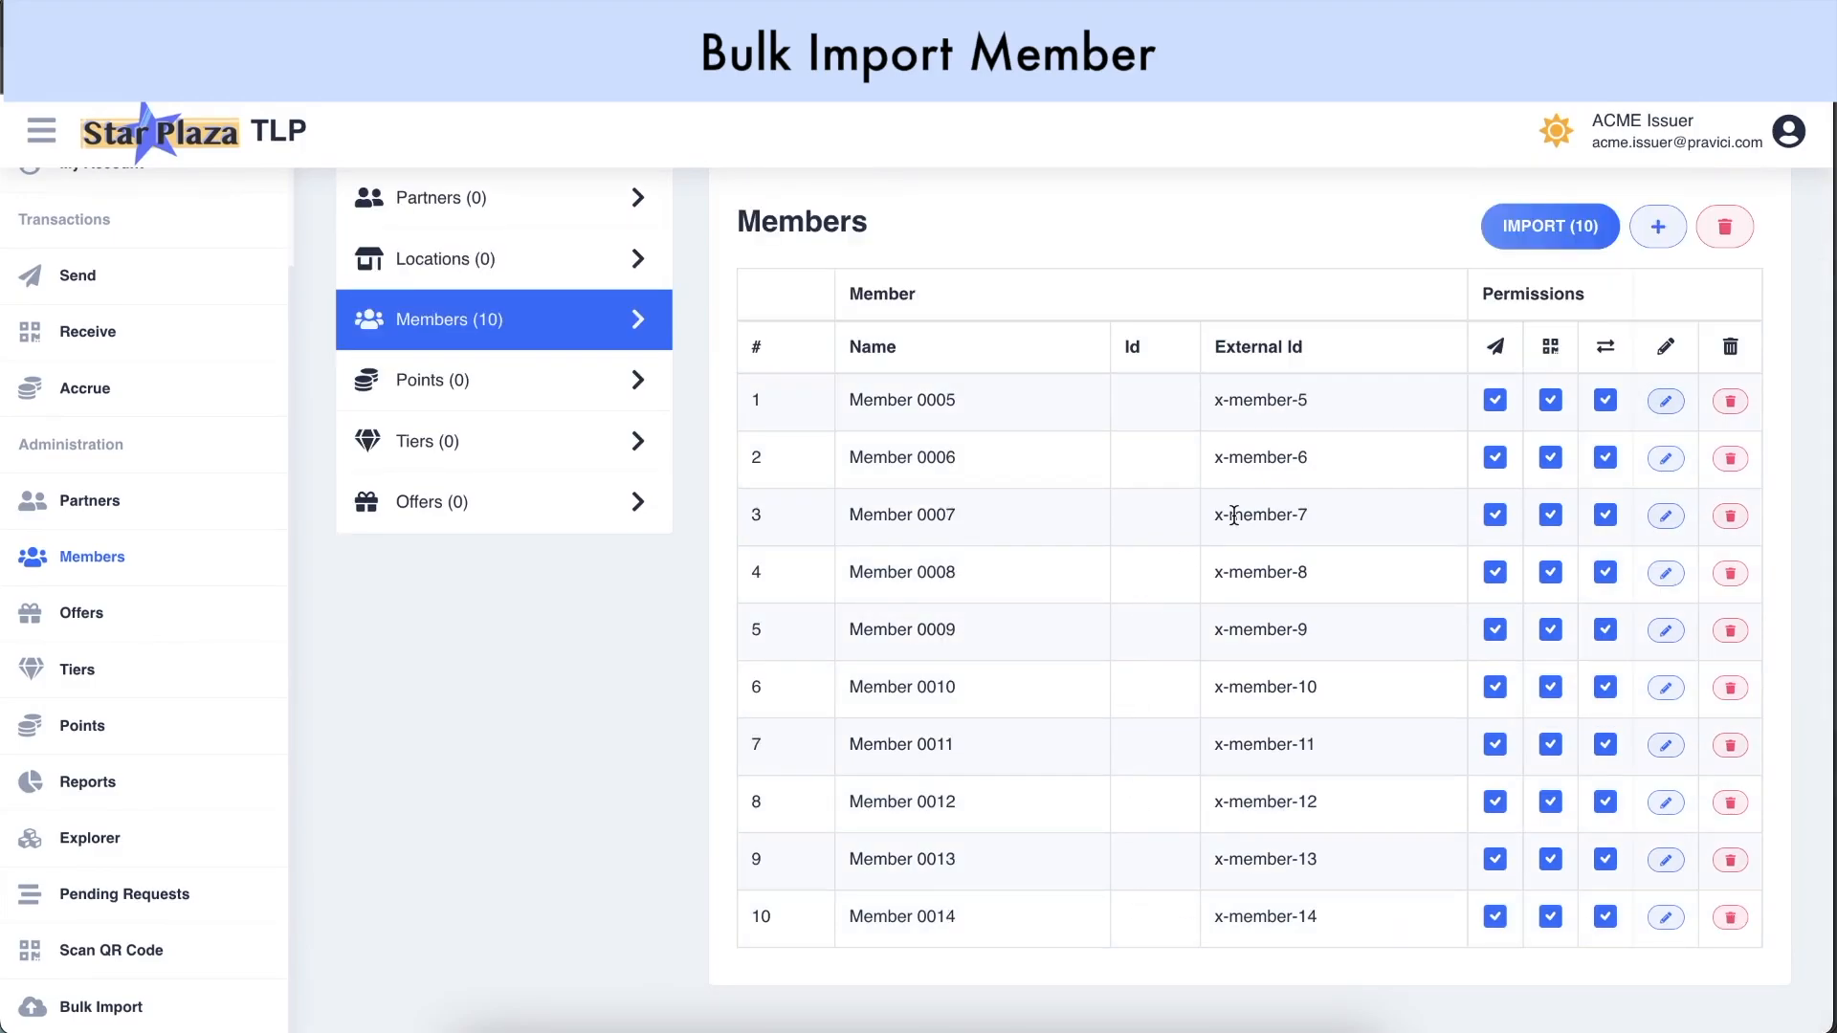
{"action": "left_click", "coordinate": [1581, 234]}
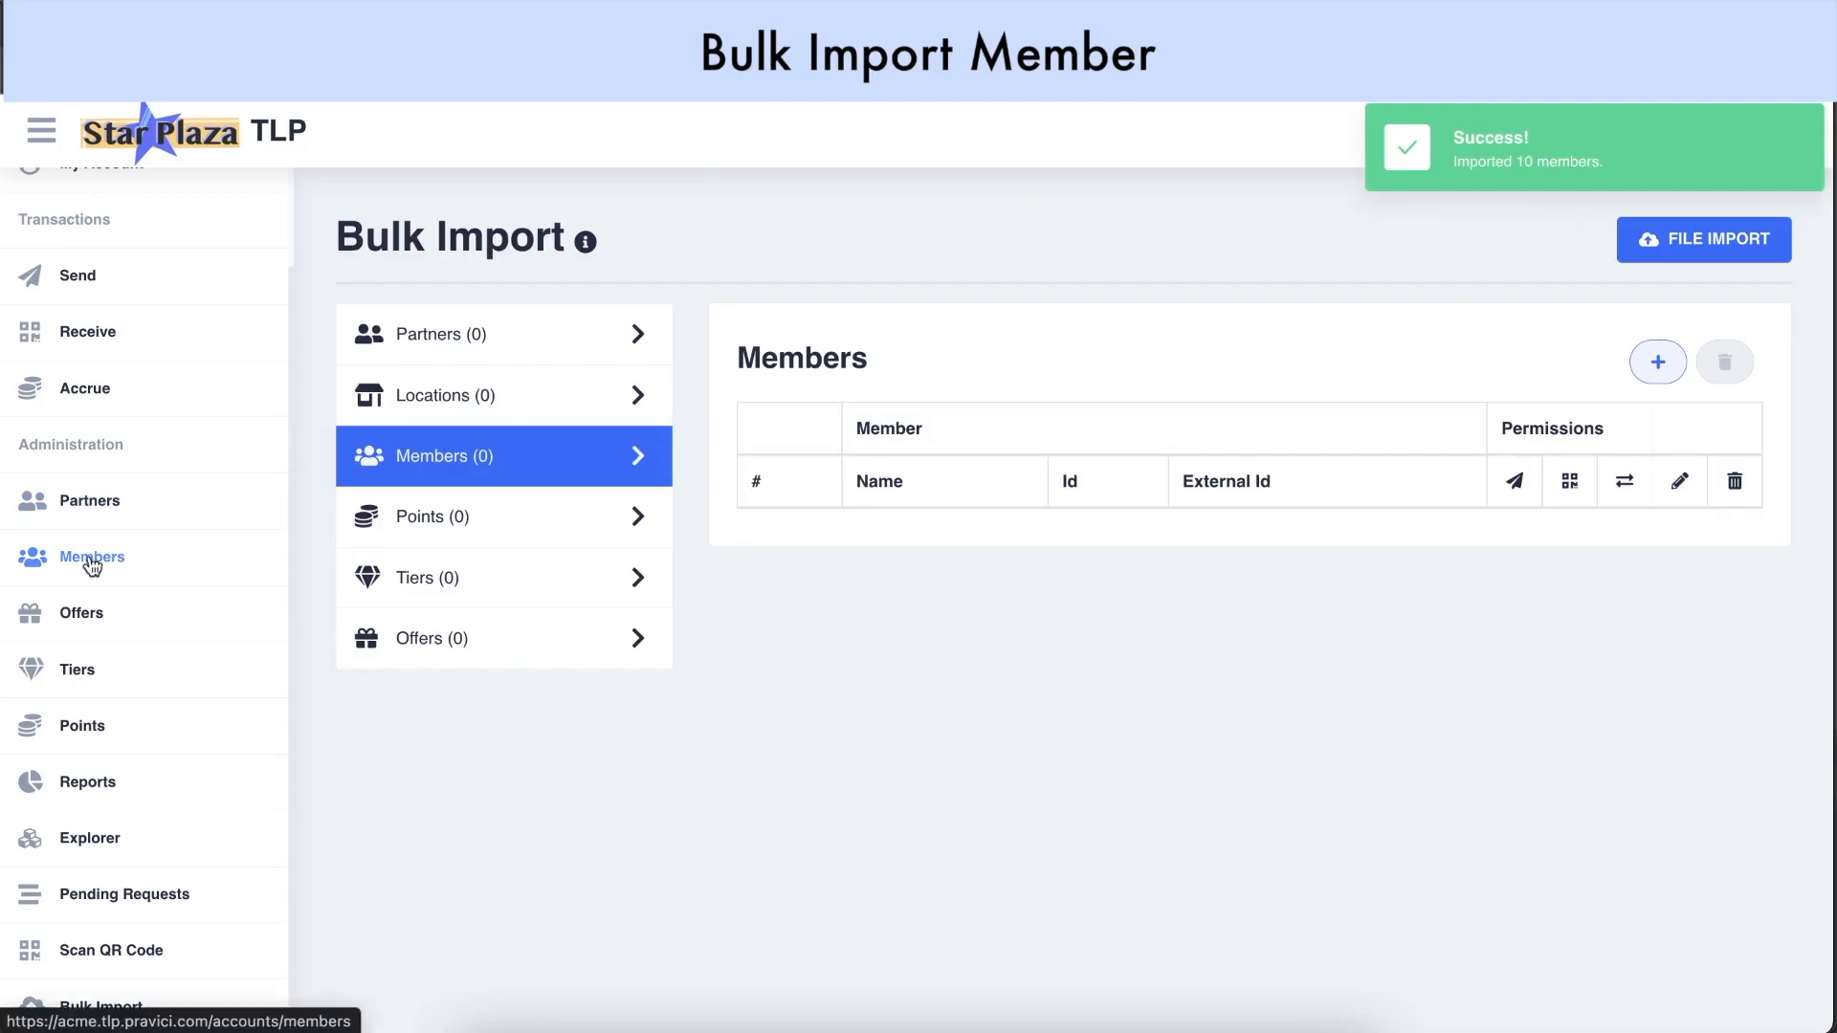
Scroll the Members list to the newly imported Member 0005 onward
{"action": "left_click", "coordinate": [73, 572]}
{"action": "scroll", "coordinate": [417, 492], "scroll_direction": "down", "scroll_amount": 4}
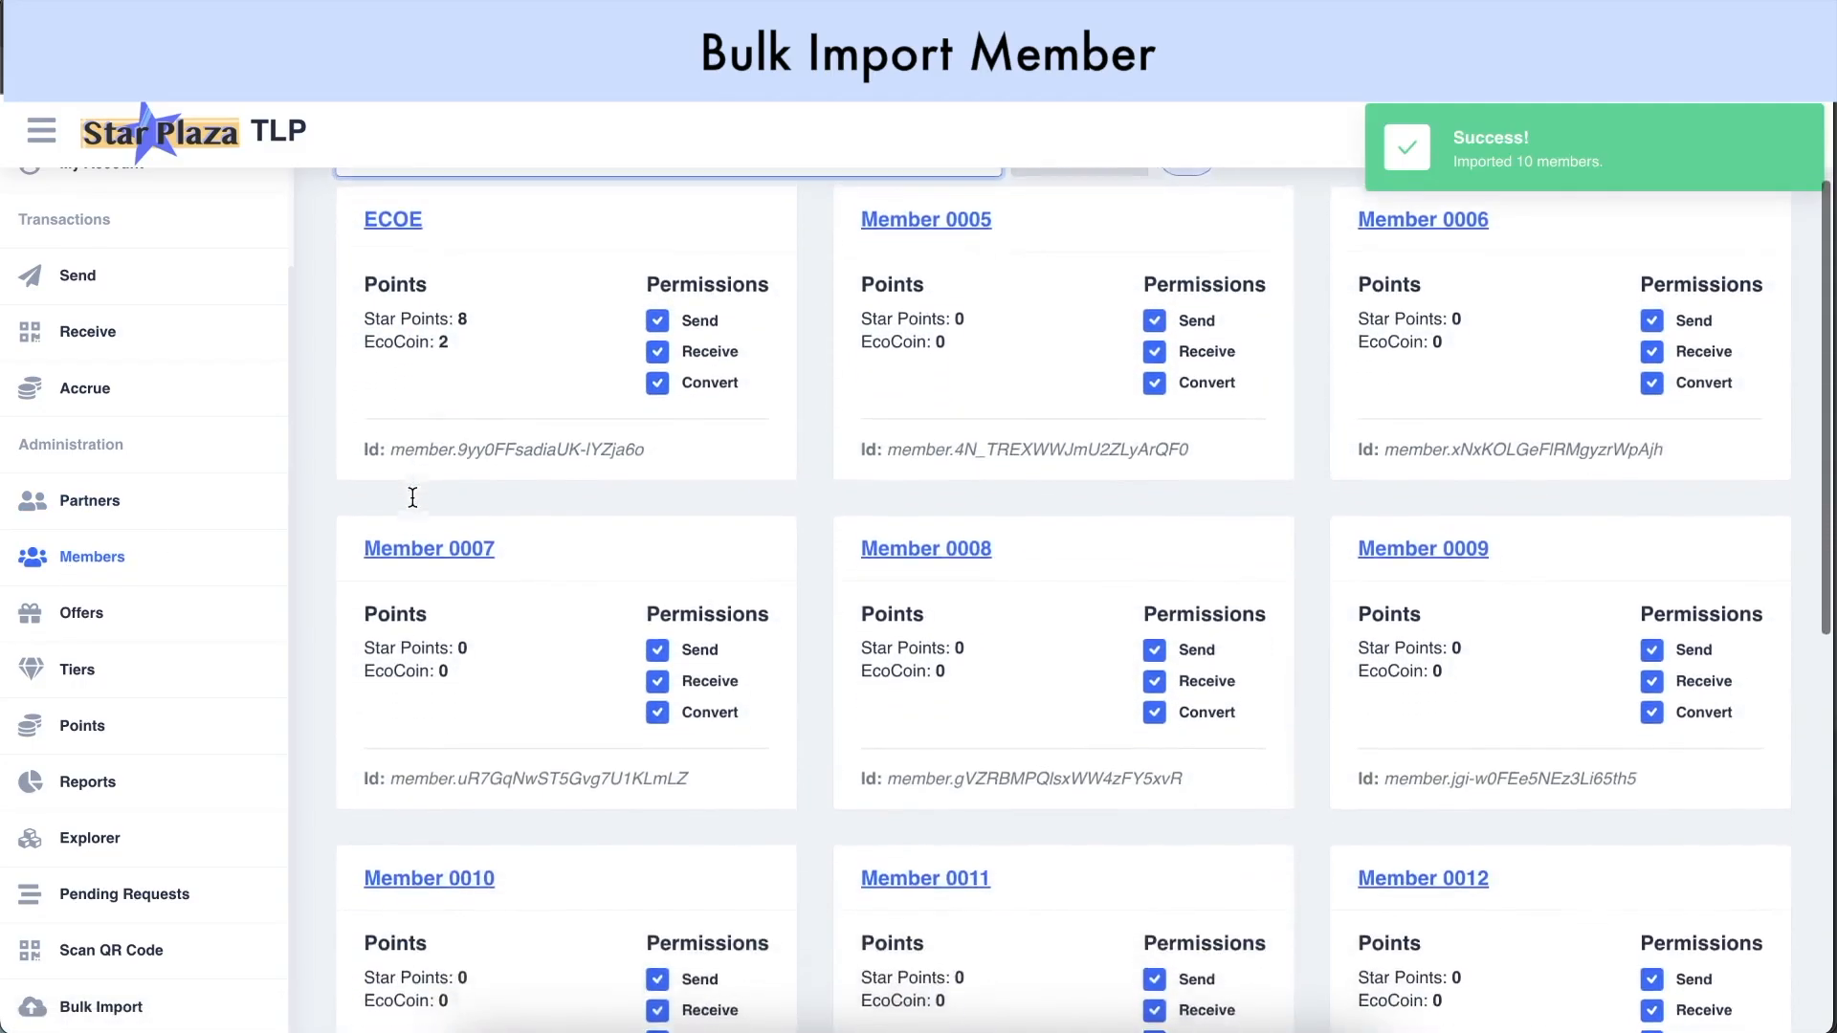
{"action": "scroll", "coordinate": [412, 497], "scroll_direction": "down", "scroll_amount": 7}
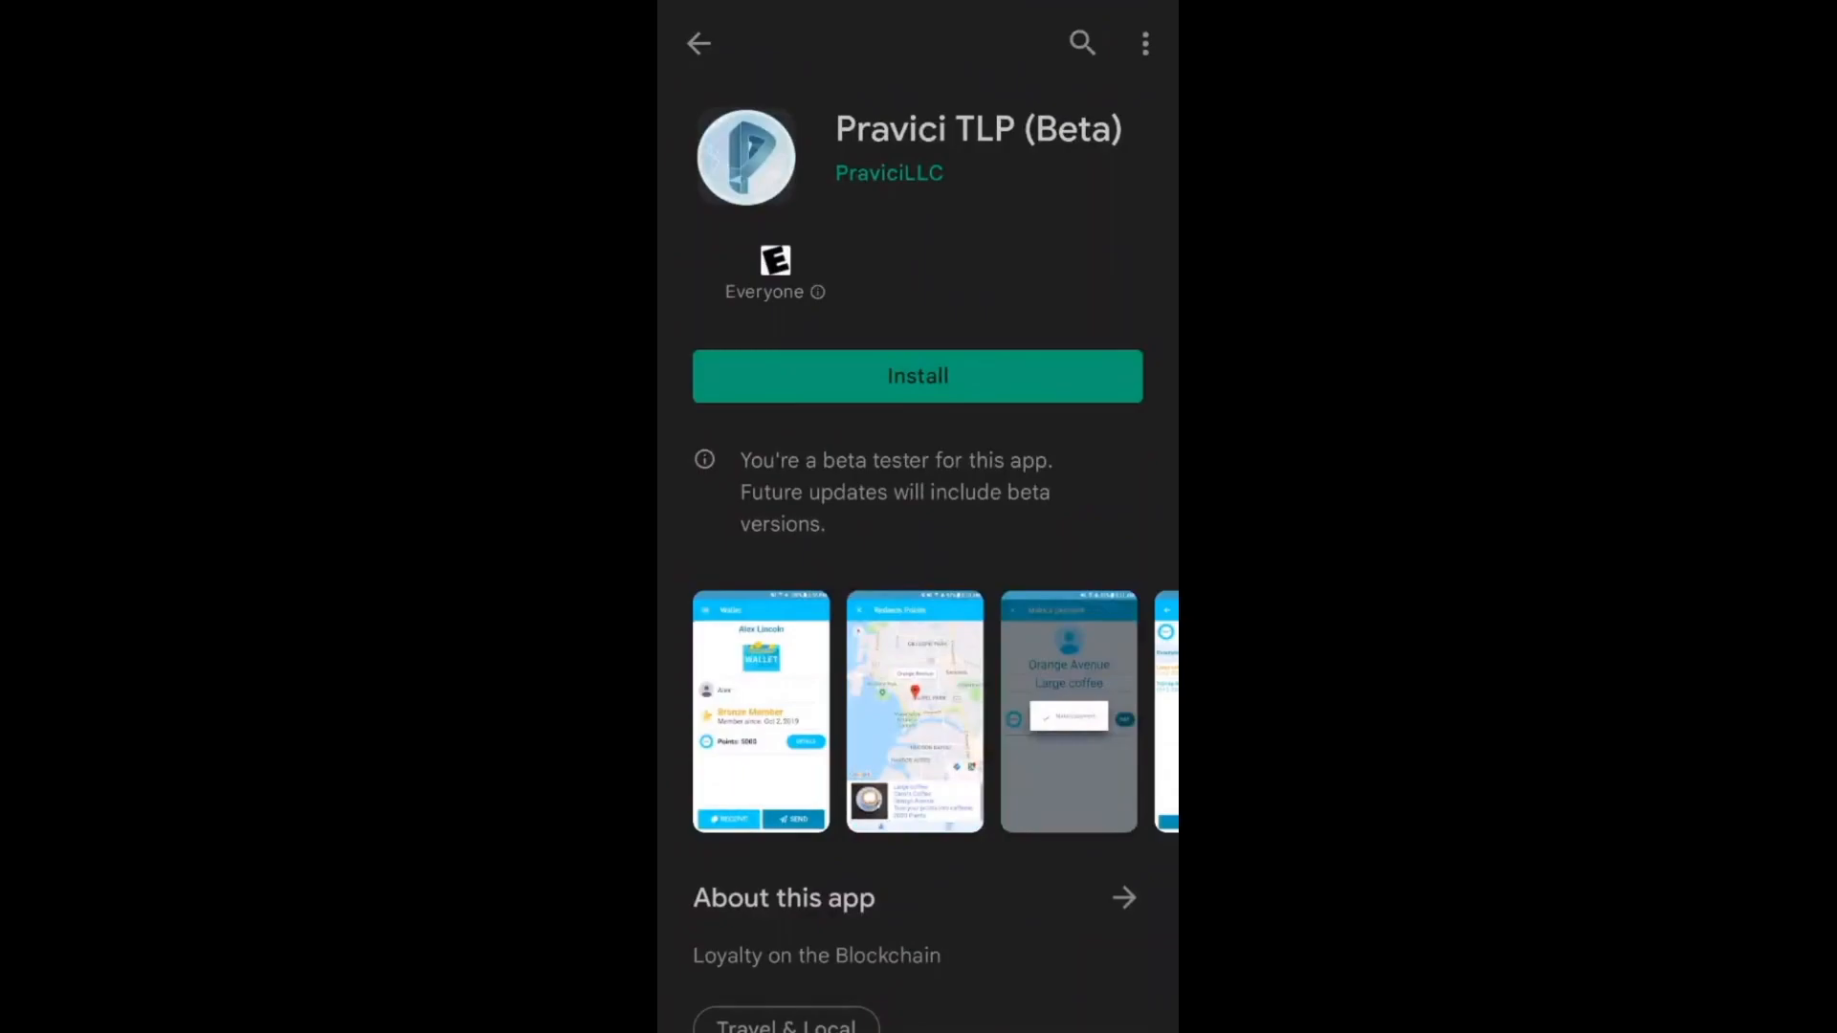
Install and launch the Pravici TLP app, switch to the Acme demo, and log in as Member 2
{"action": "left_click", "coordinate": [918, 376]}
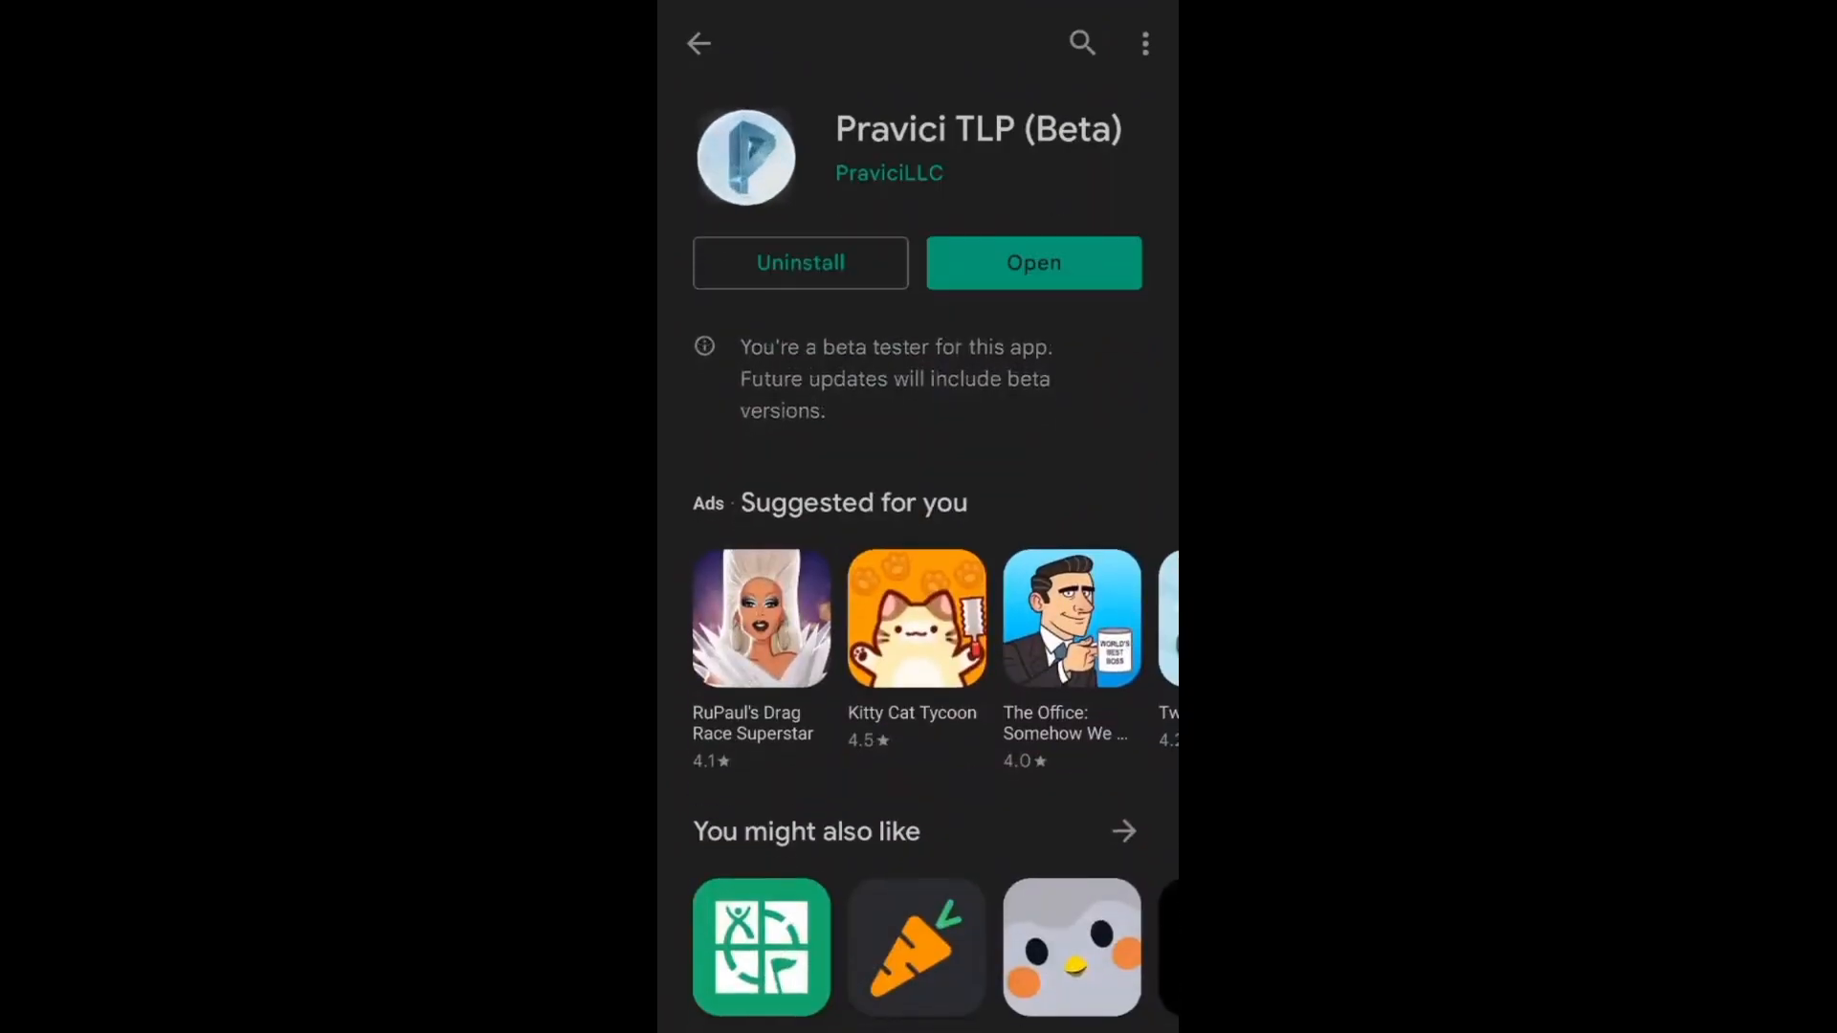
{"action": "left_click", "coordinate": [1034, 264]}
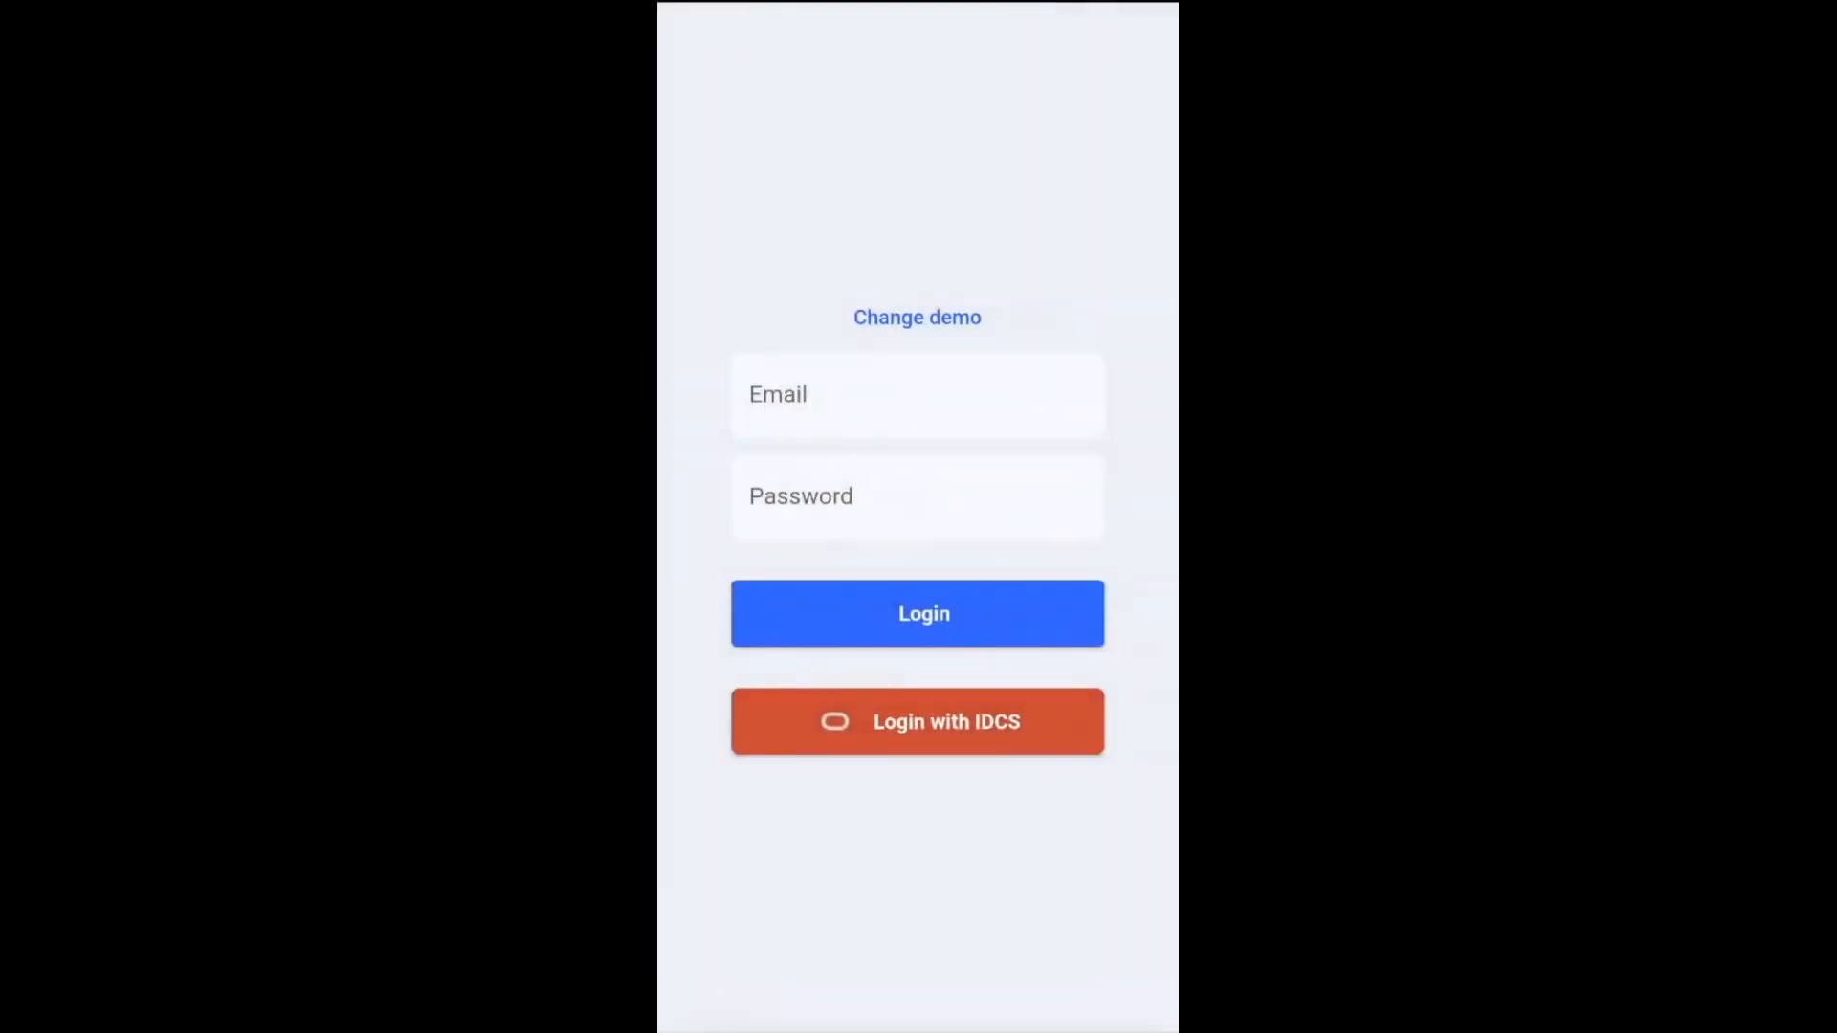
{"action": "left_click", "coordinate": [916, 317]}
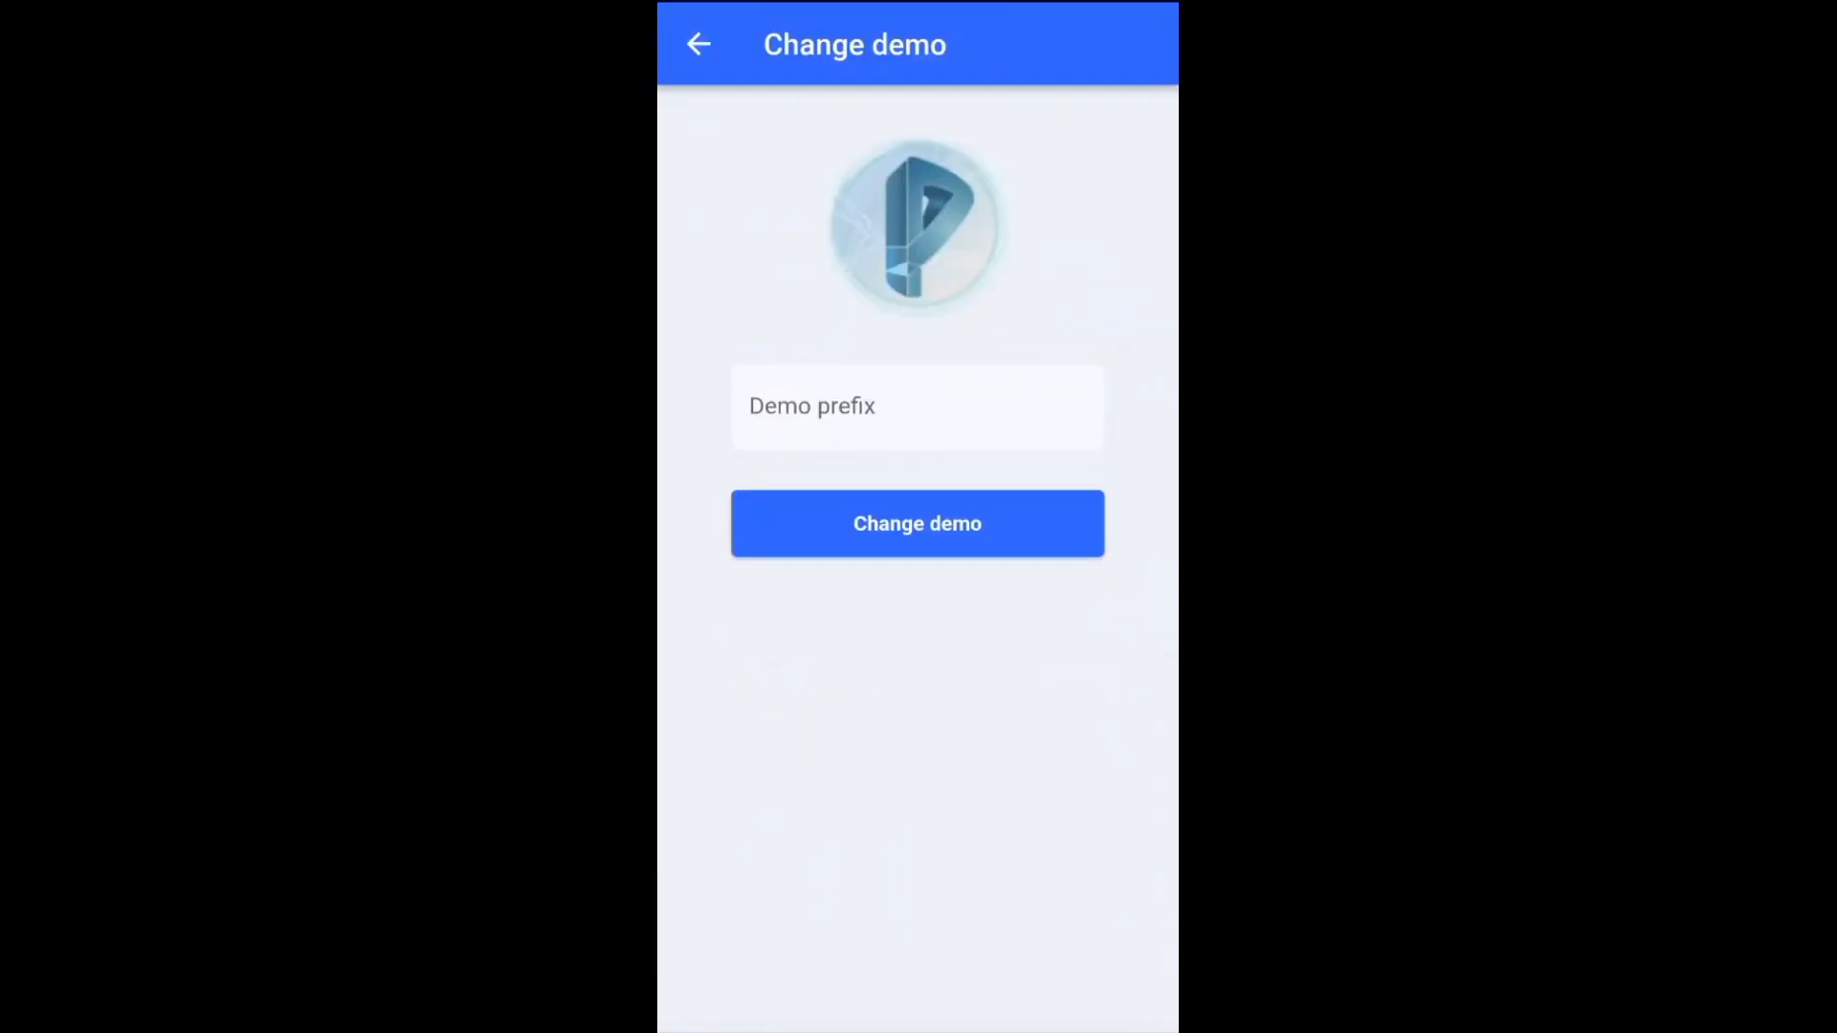
{"action": "left_click", "coordinate": [918, 407]}
{"action": "type", "text": "Acme"}
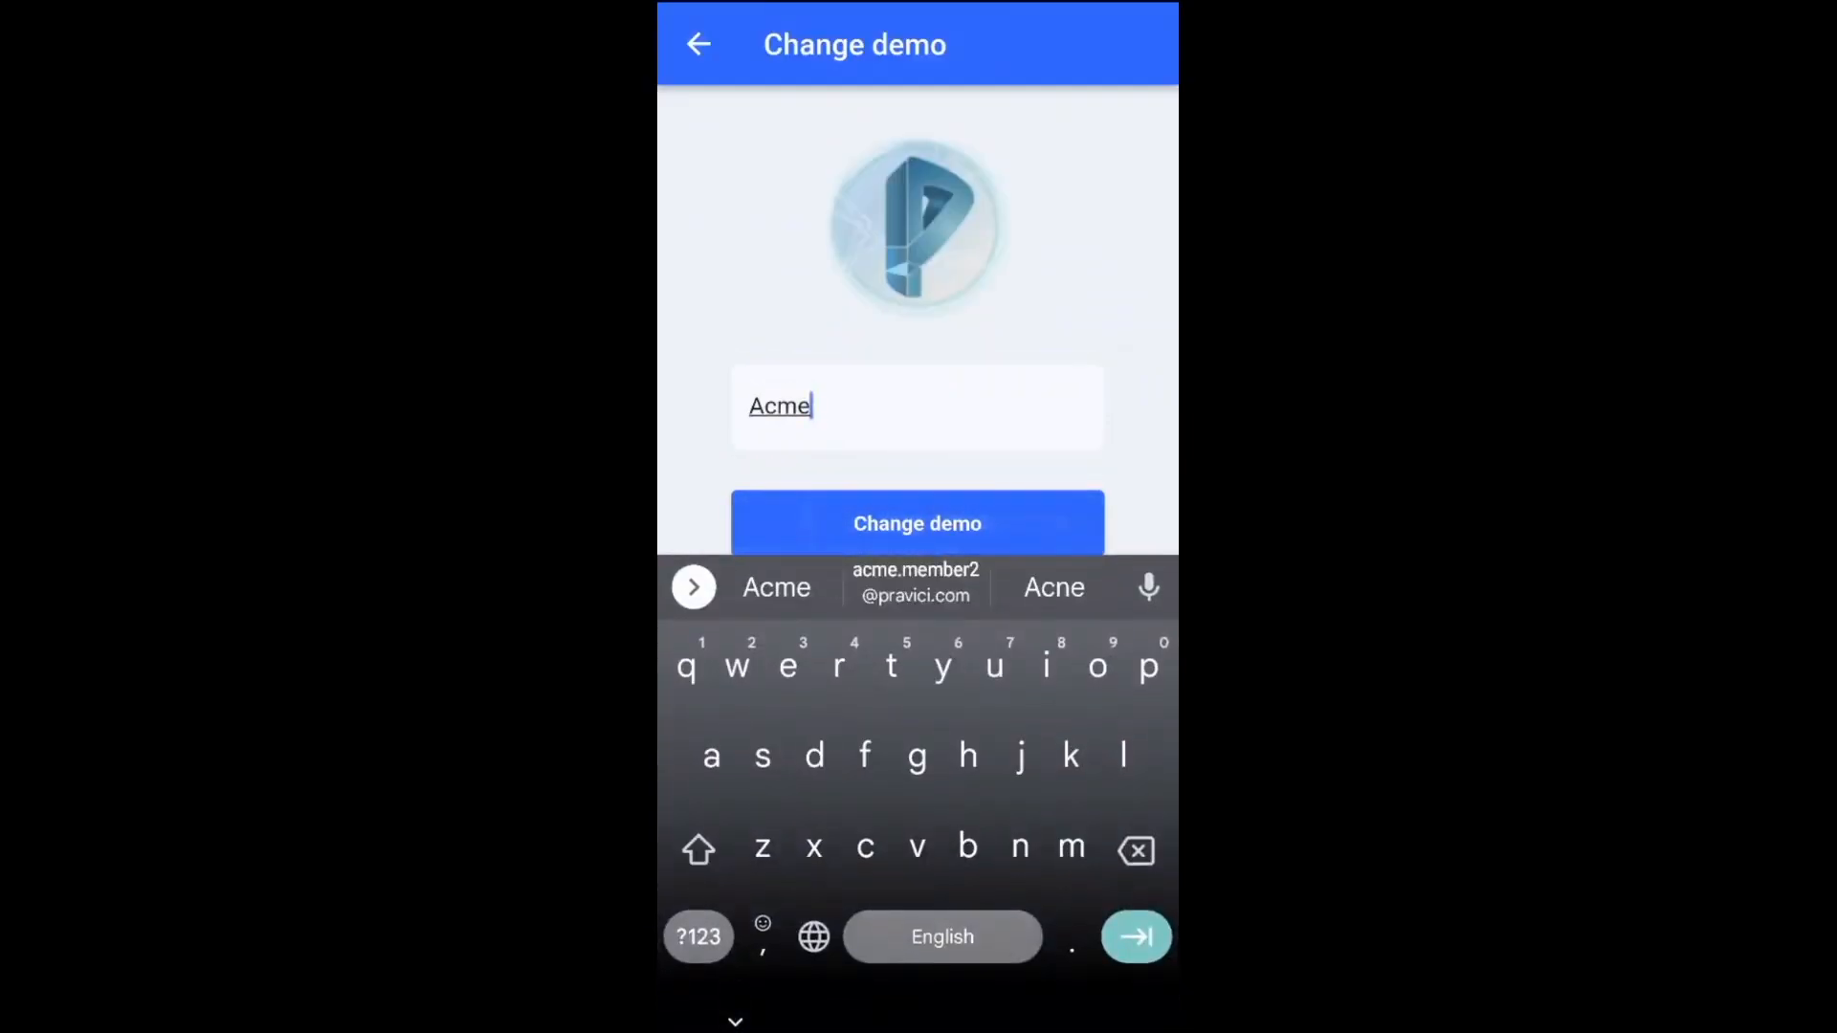
{"action": "left_click", "coordinate": [917, 524]}
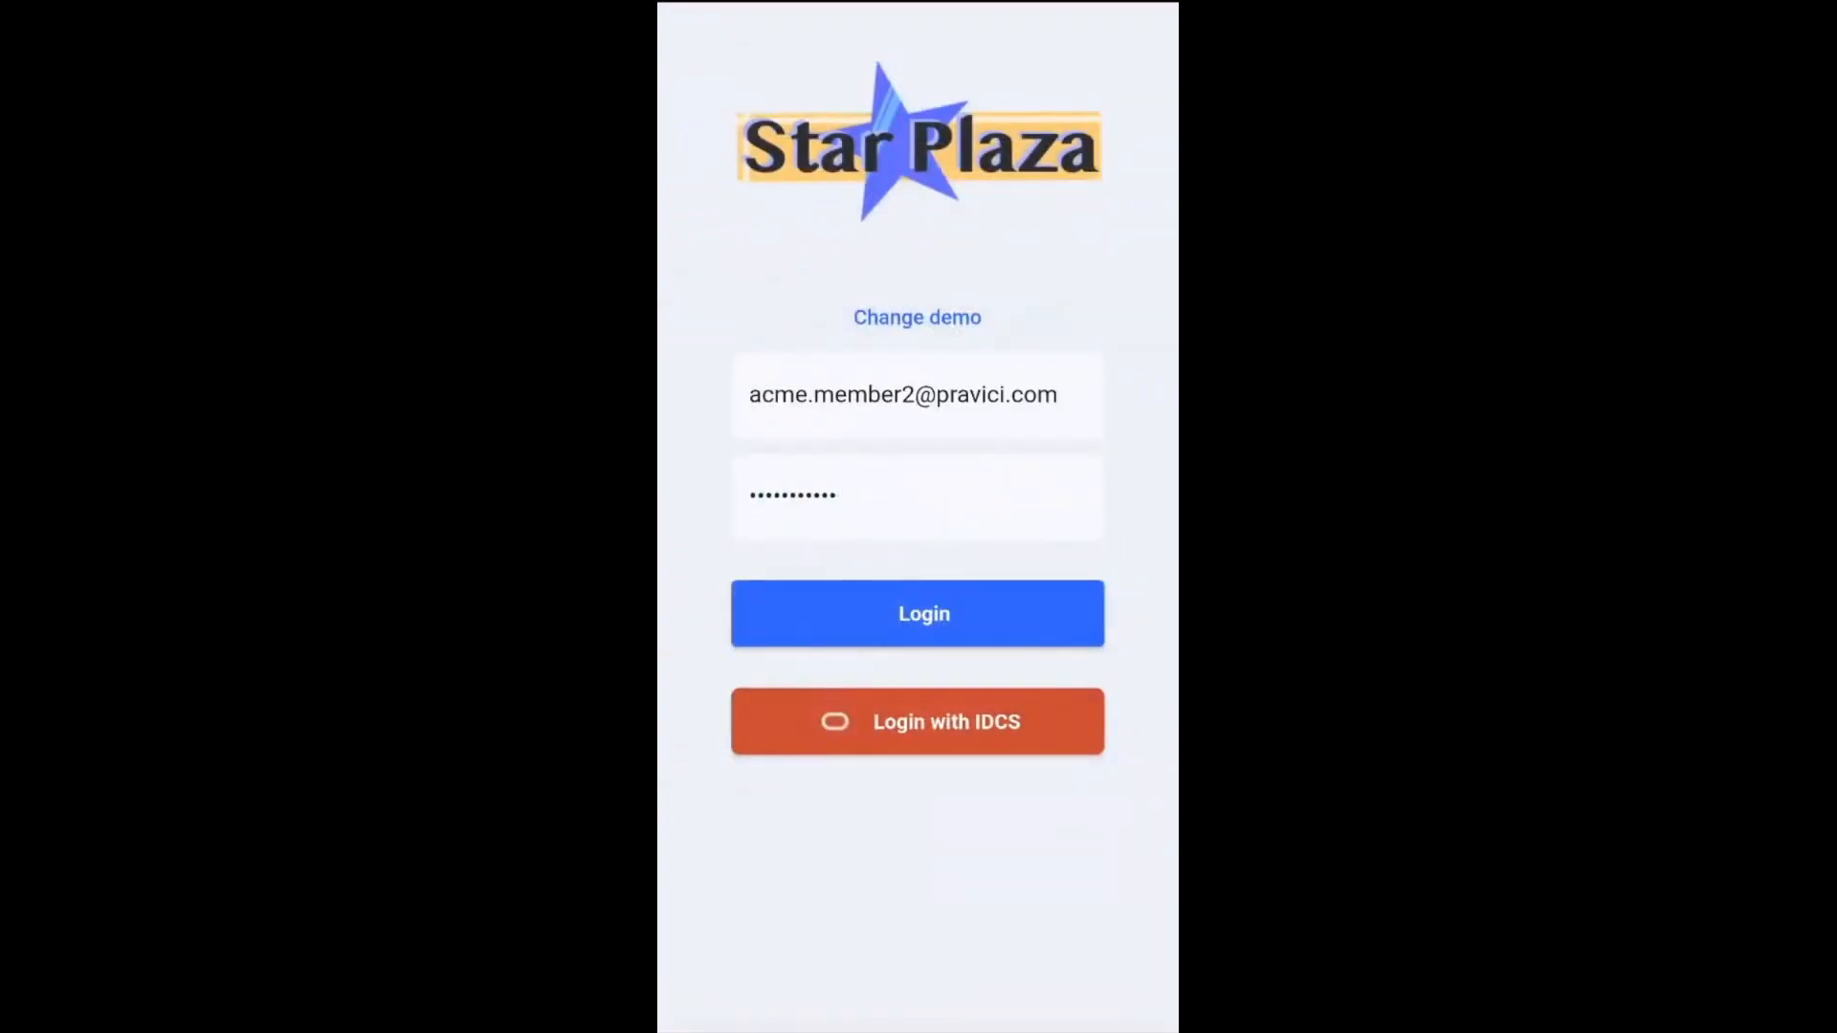
{"action": "left_click", "coordinate": [918, 613]}
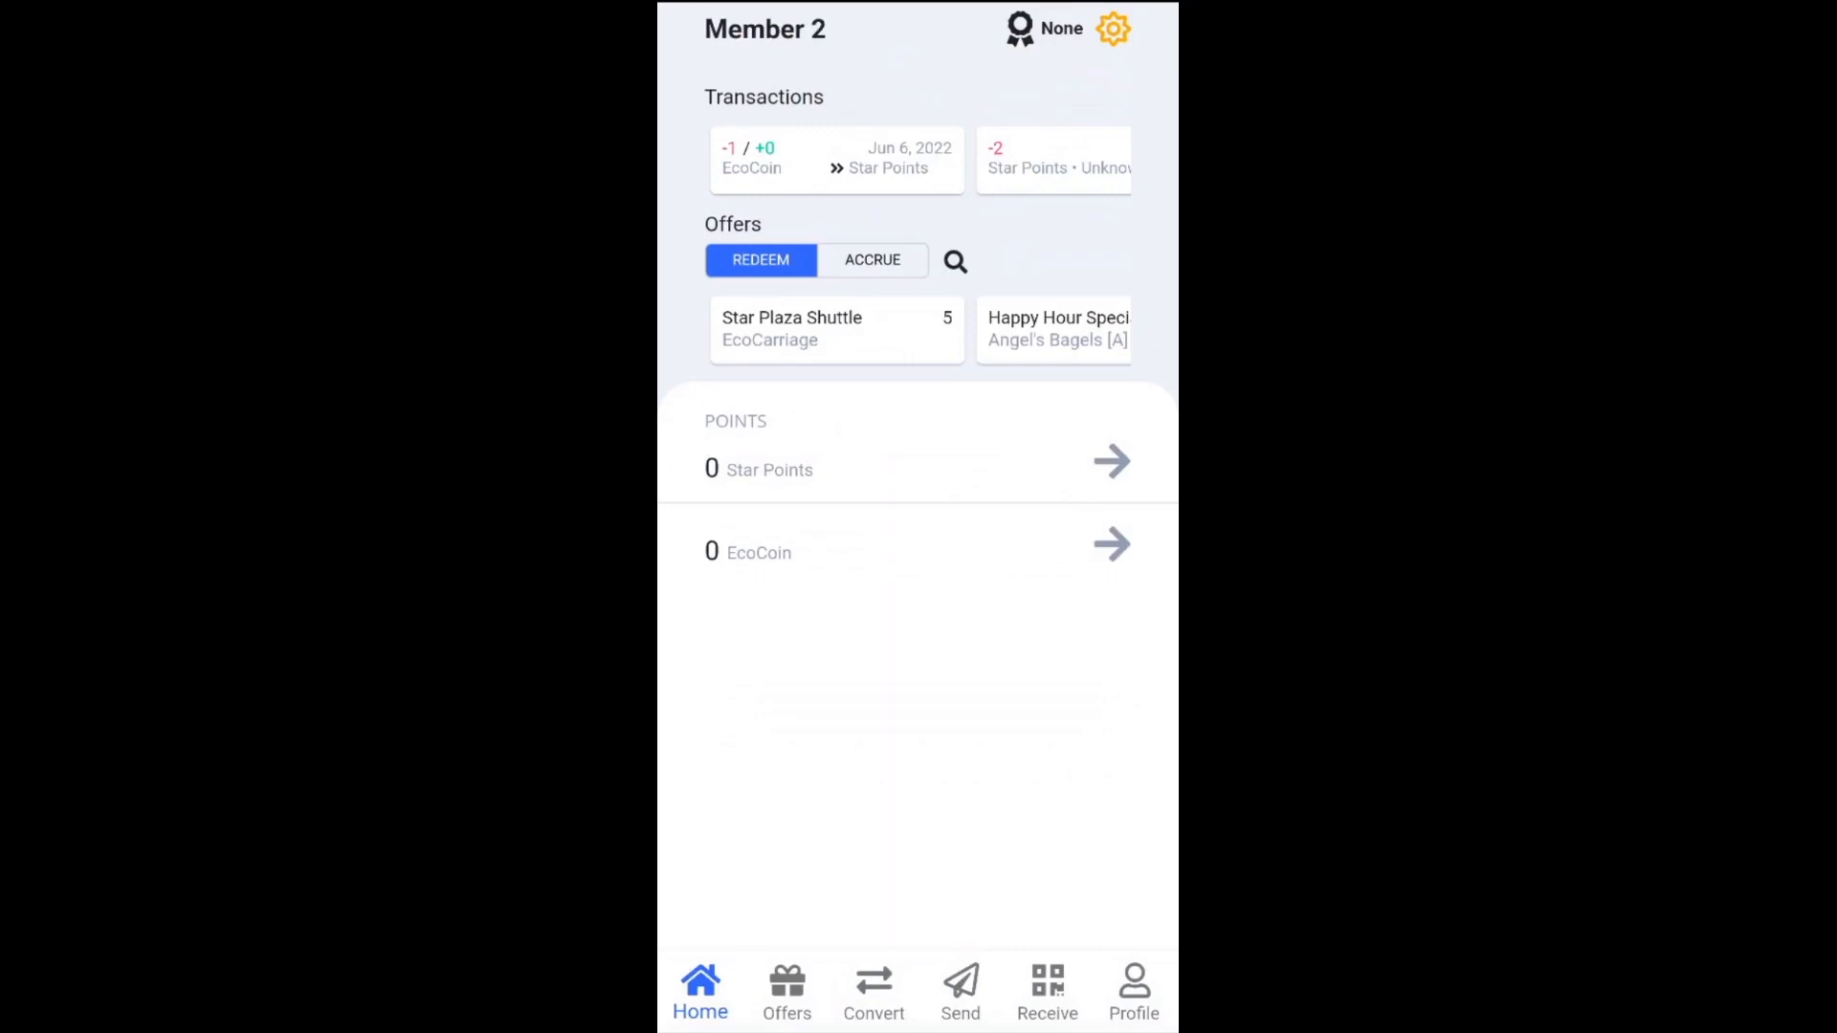
Generate the accrual code for the 10 EcoCoin 'Earn points with each charge!' offer under ACCRUE
{"action": "left_click", "coordinate": [786, 991]}
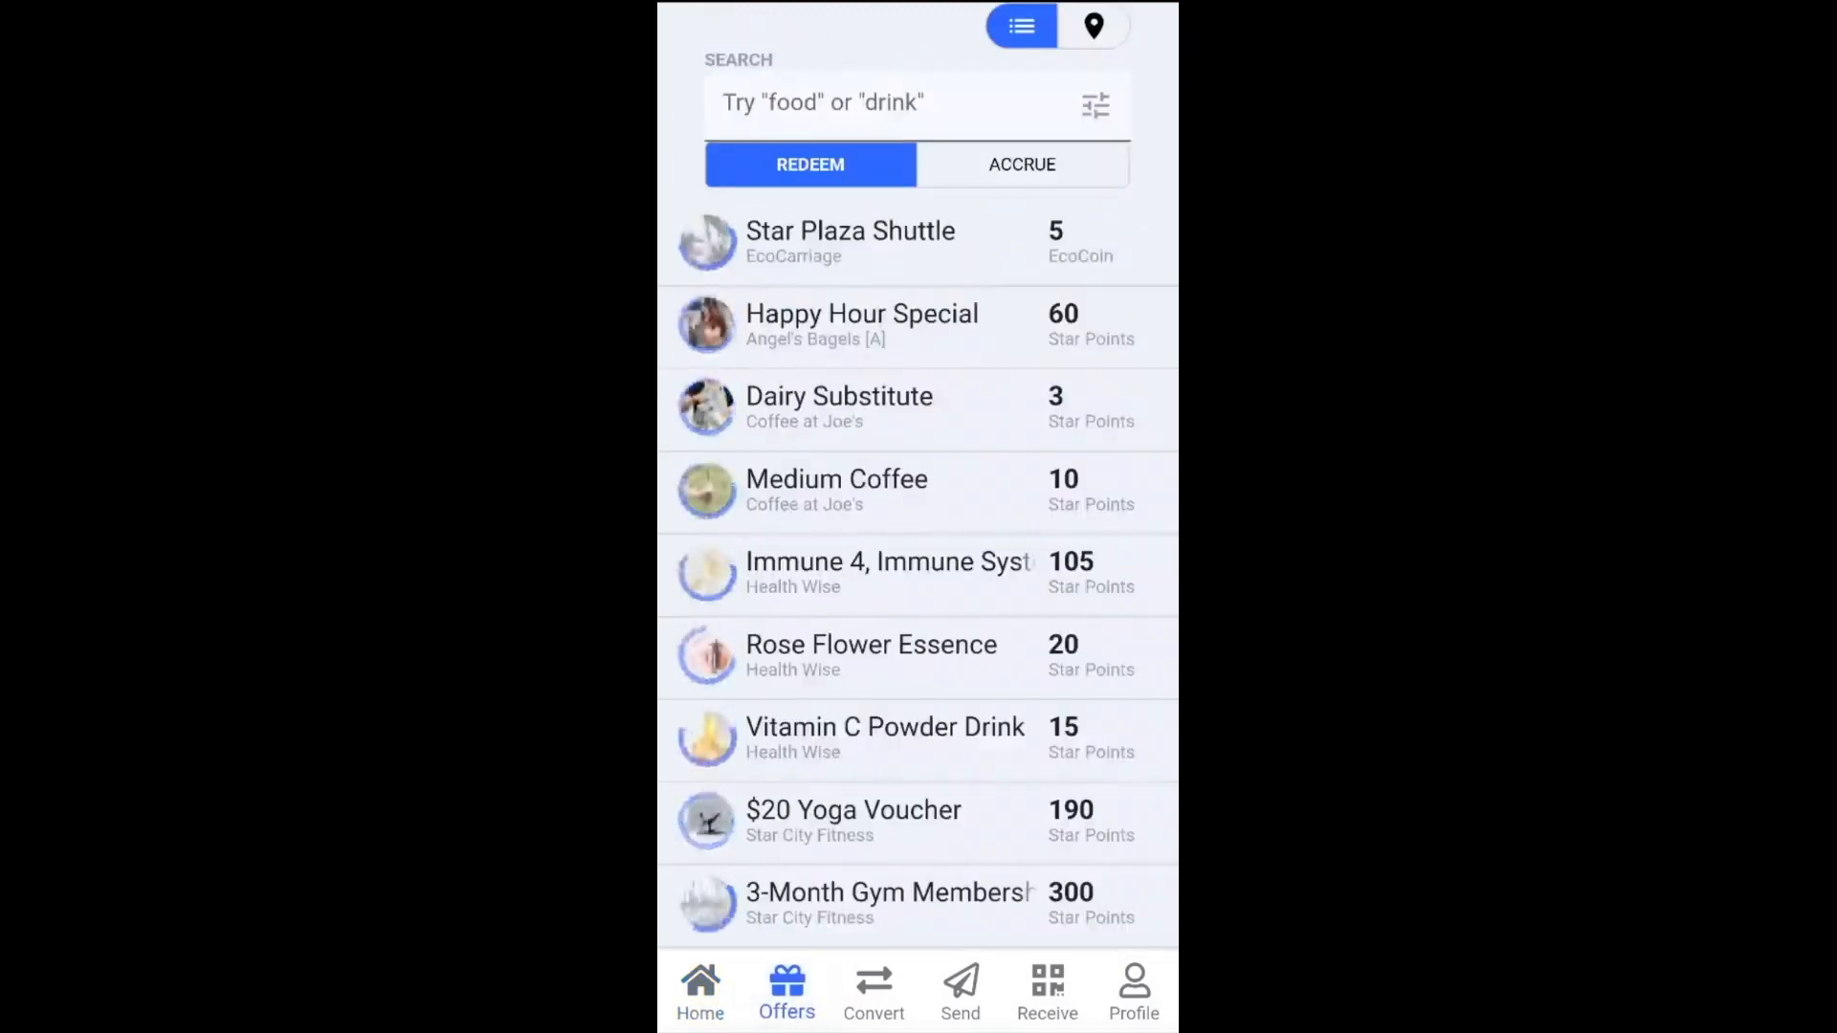
{"action": "left_click", "coordinate": [1023, 165]}
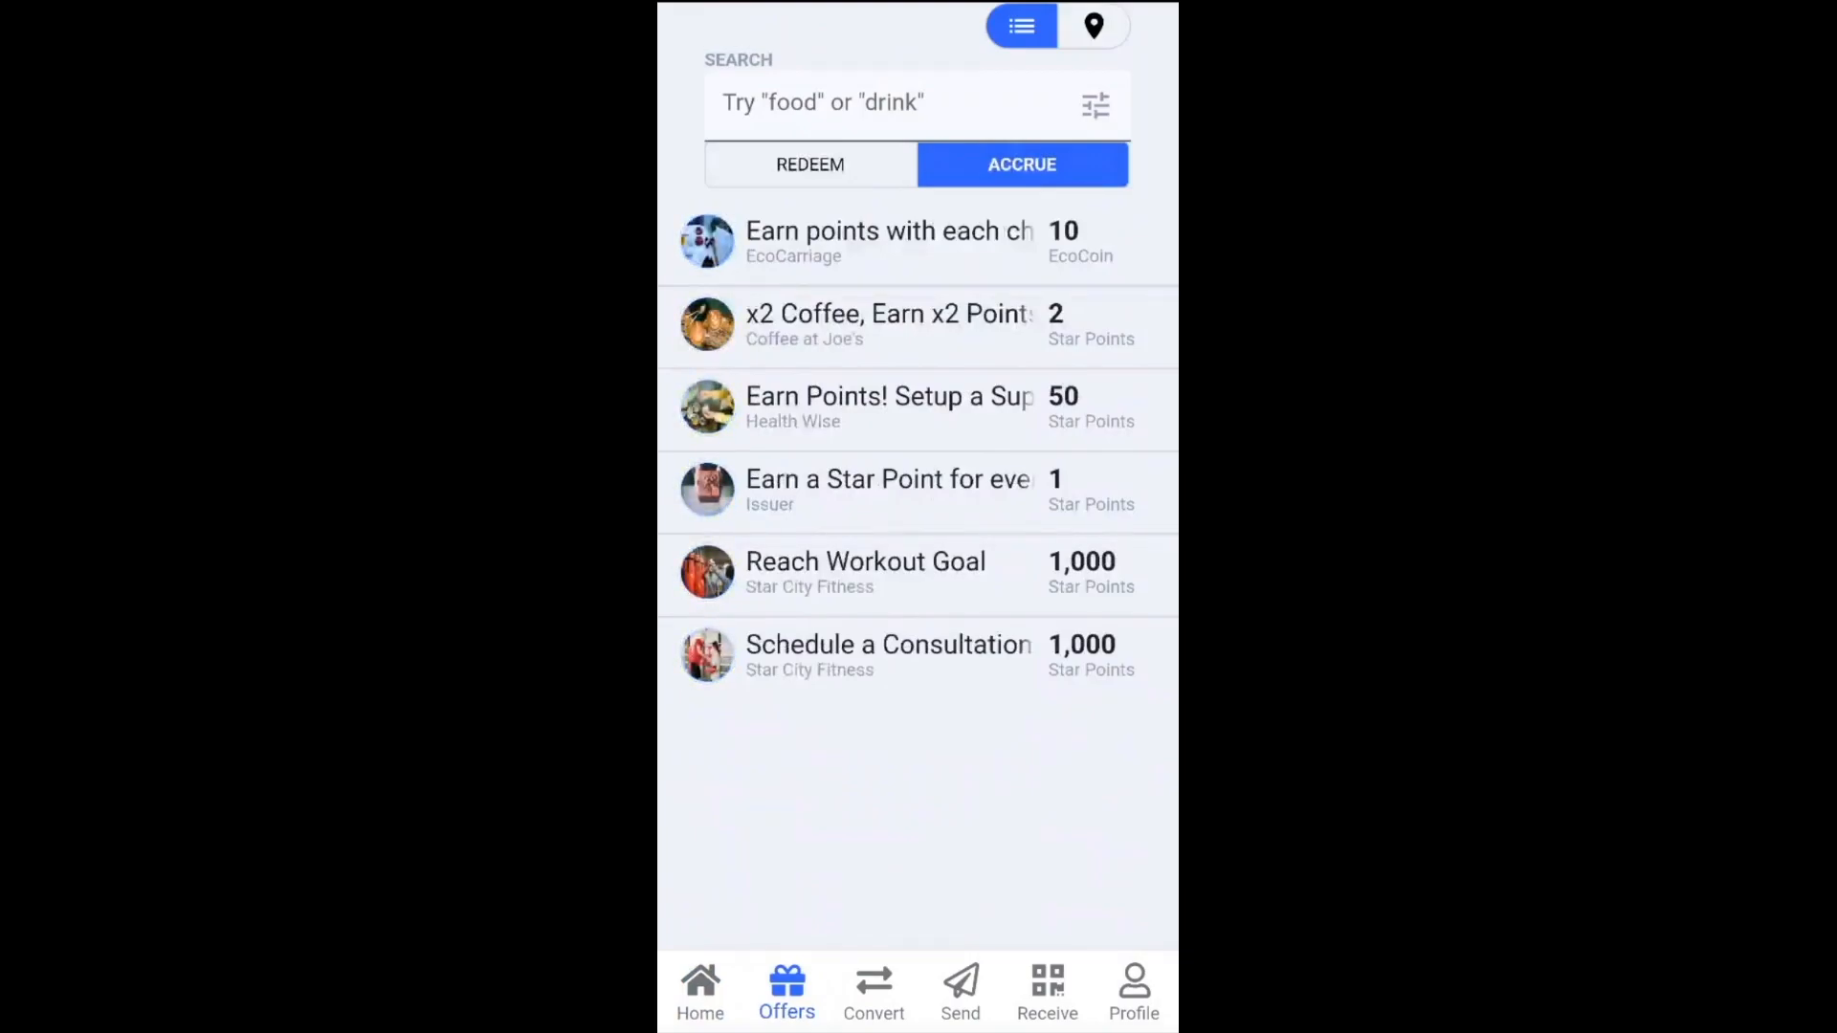
{"action": "left_click", "coordinate": [889, 241]}
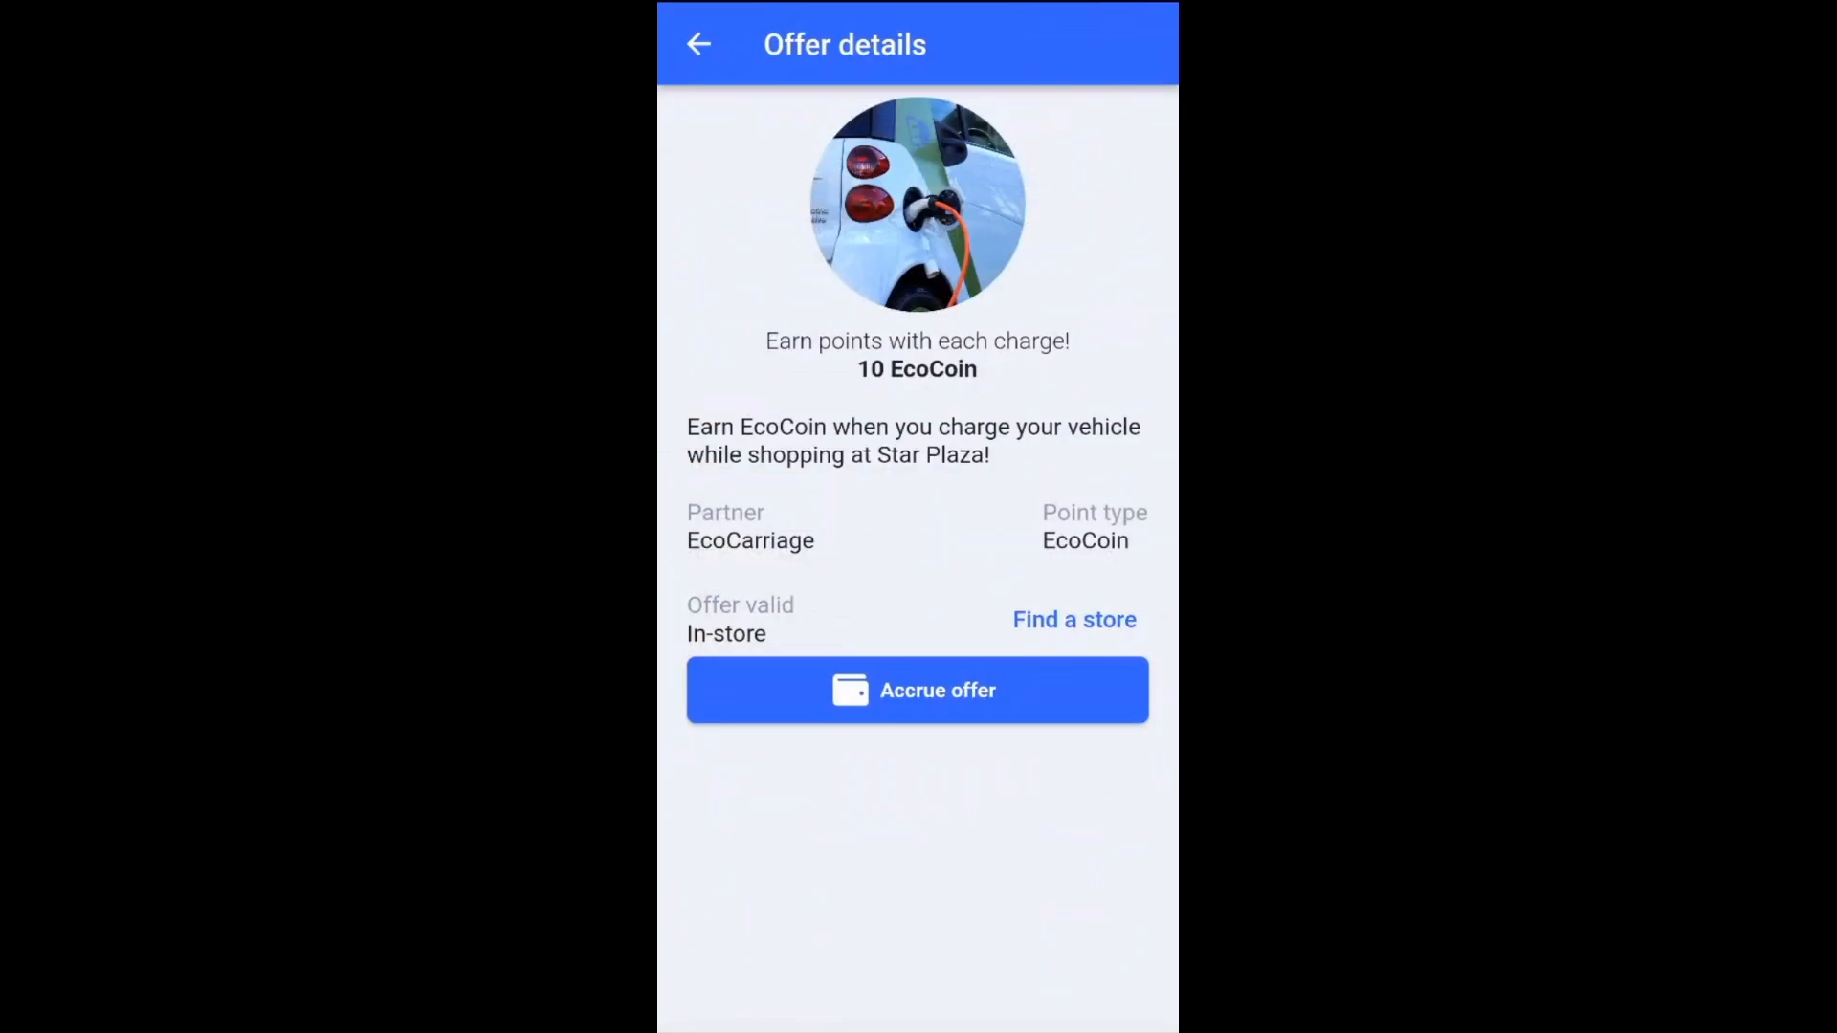
{"action": "left_click", "coordinate": [917, 690]}
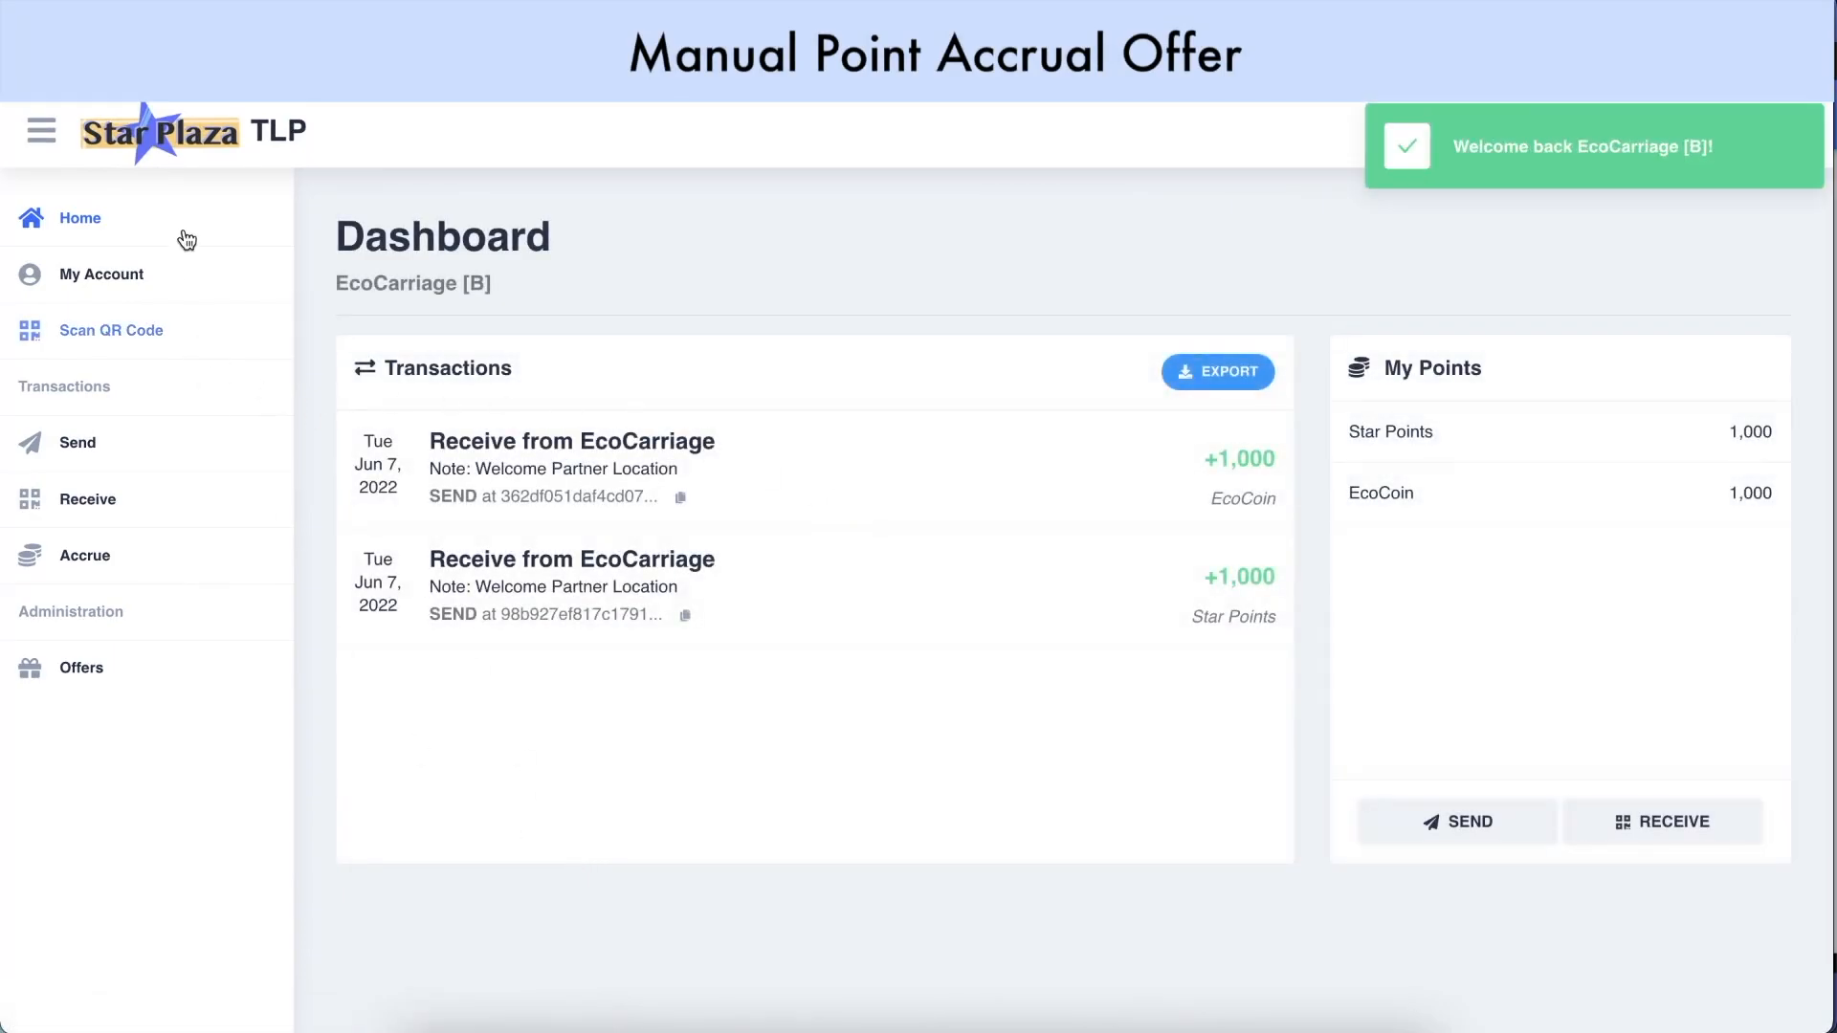
Scan Member 2's QR code and accrue the 10 EcoCoin offer with description 'Timestamp 12:40 pm'
{"action": "left_click", "coordinate": [163, 339]}
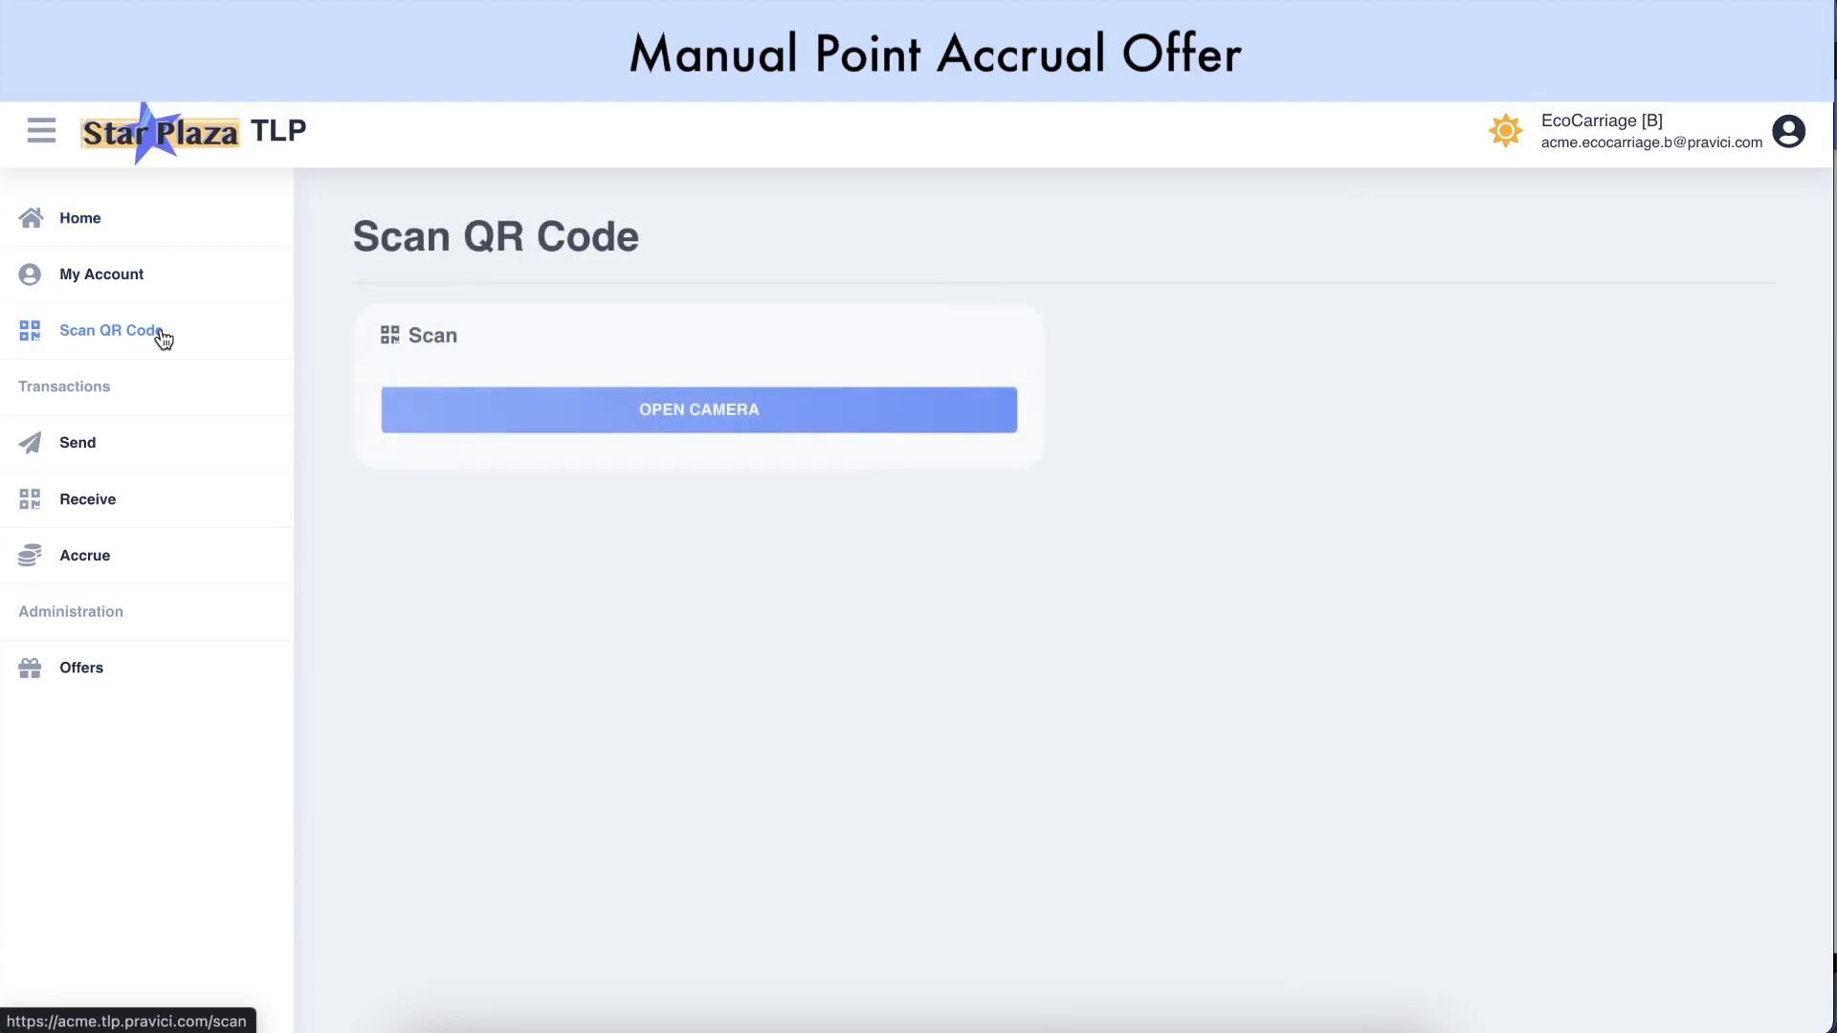
{"action": "left_click", "coordinate": [695, 411]}
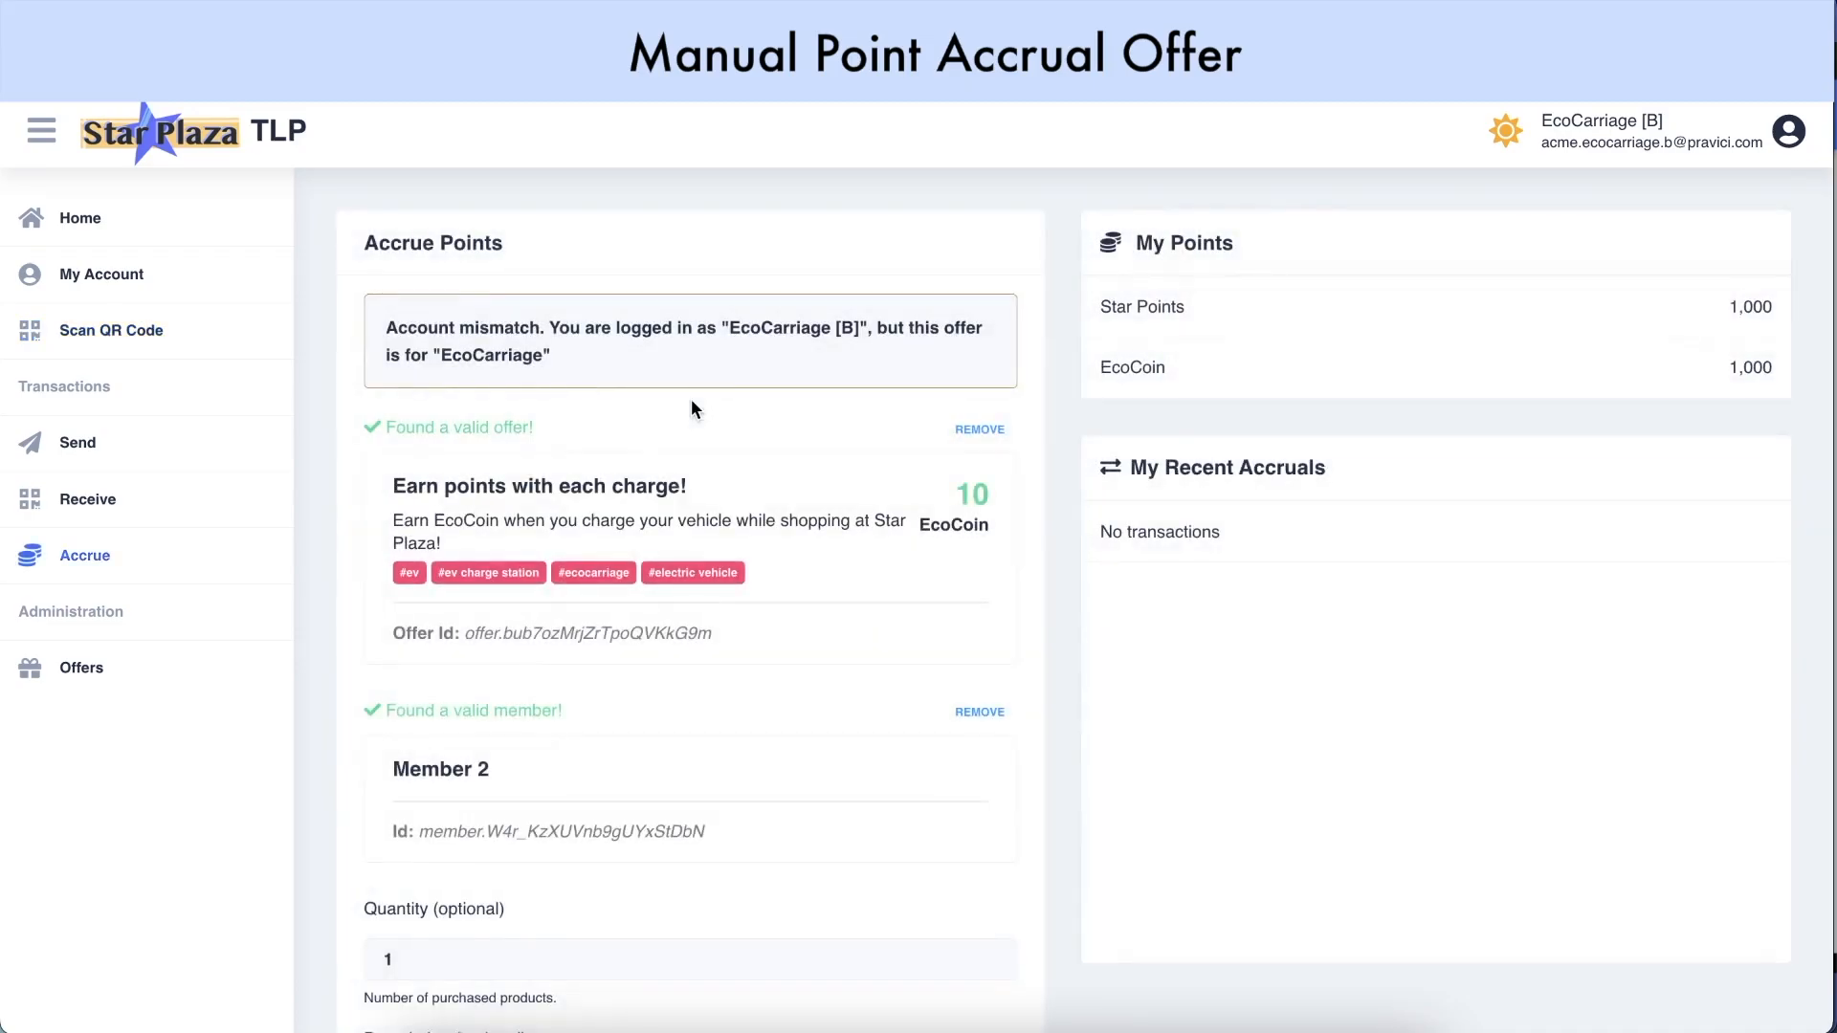
{"action": "scroll", "coordinate": [693, 407], "scroll_direction": "down", "scroll_amount": 3}
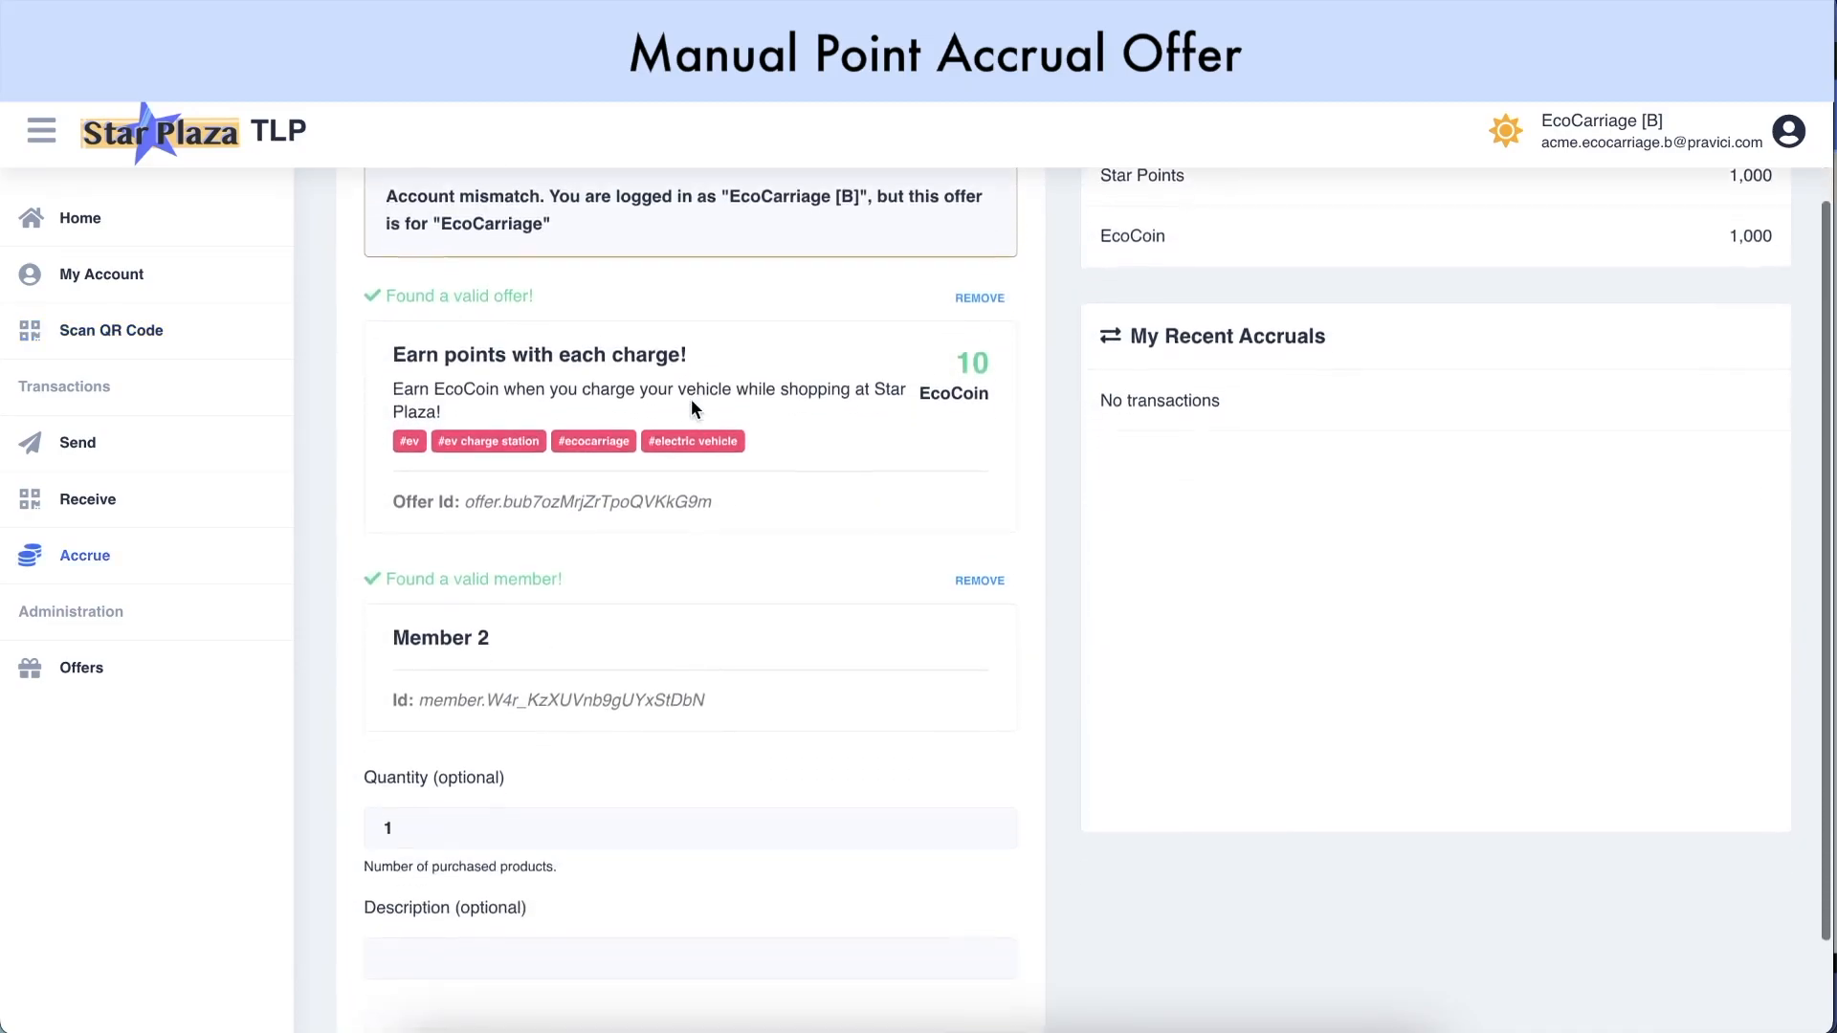
{"action": "scroll", "coordinate": [691, 401], "scroll_direction": "down", "scroll_amount": 2}
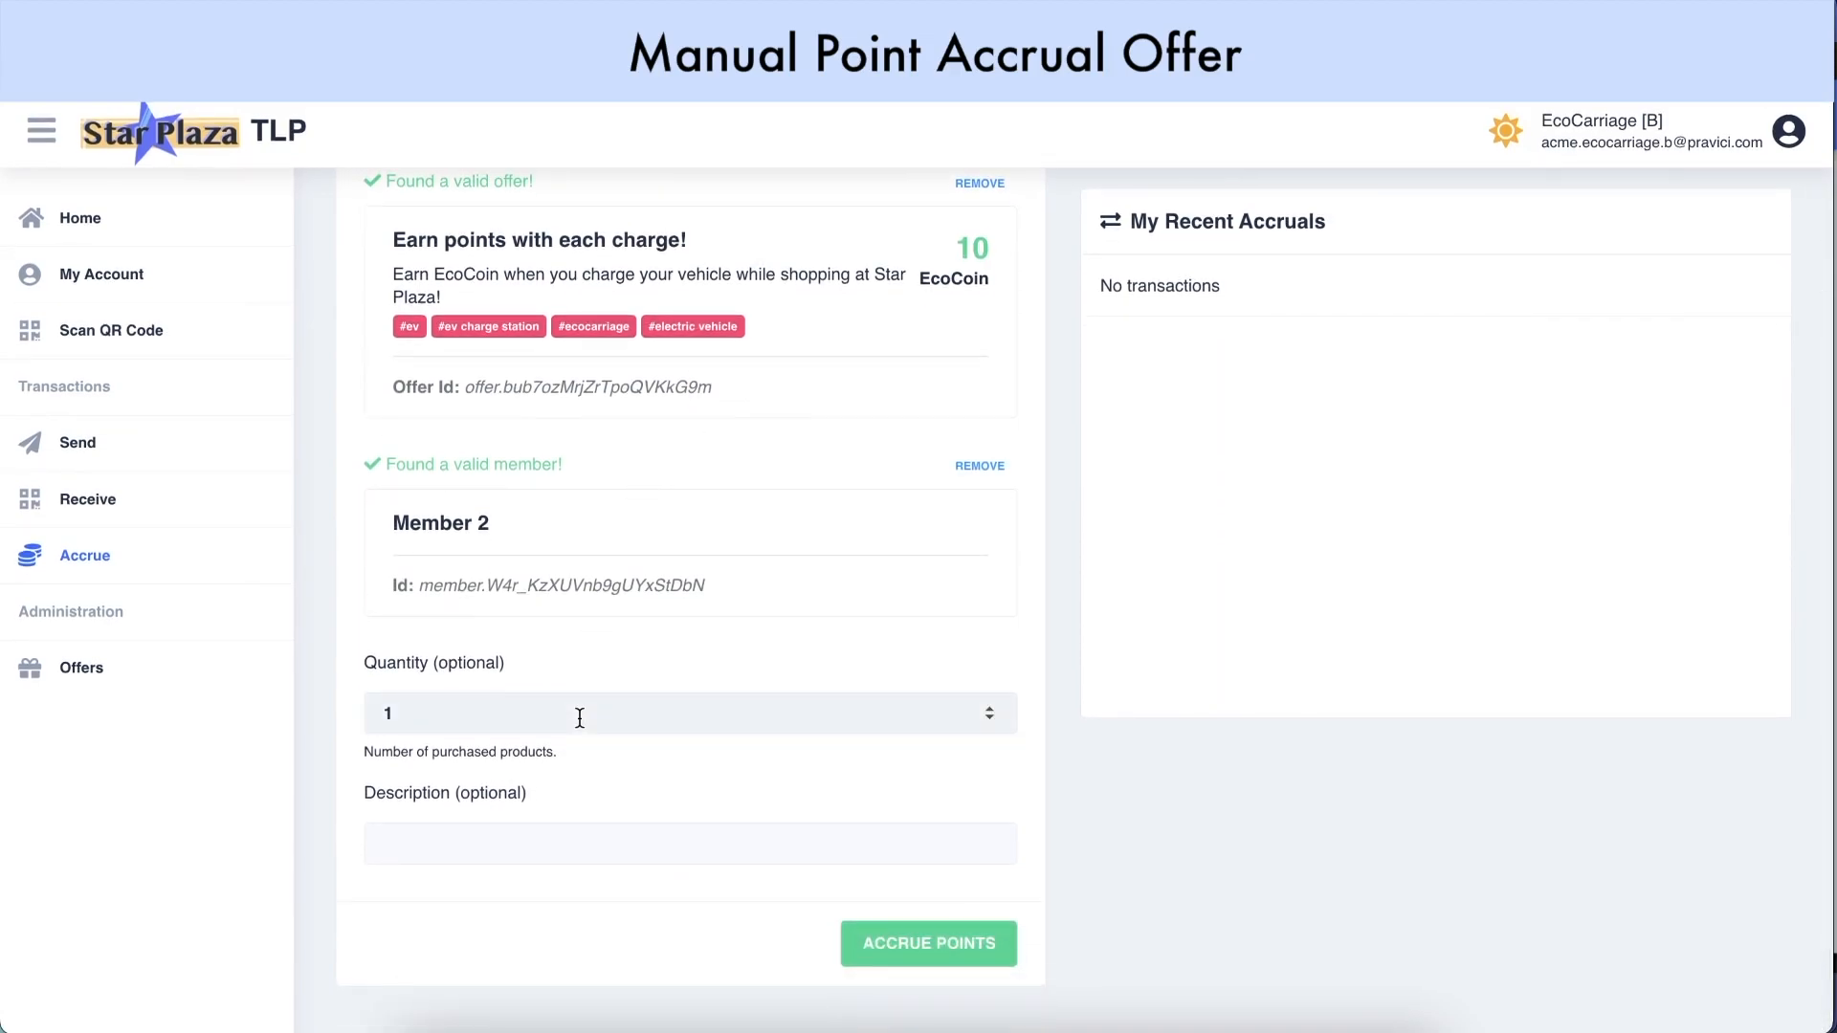
{"action": "left_click", "coordinate": [536, 844]}
{"action": "type", "text": "Timestamp 12:40 pm"}
{"action": "scroll", "coordinate": [578, 968], "scroll_direction": "up", "scroll_amount": 1}
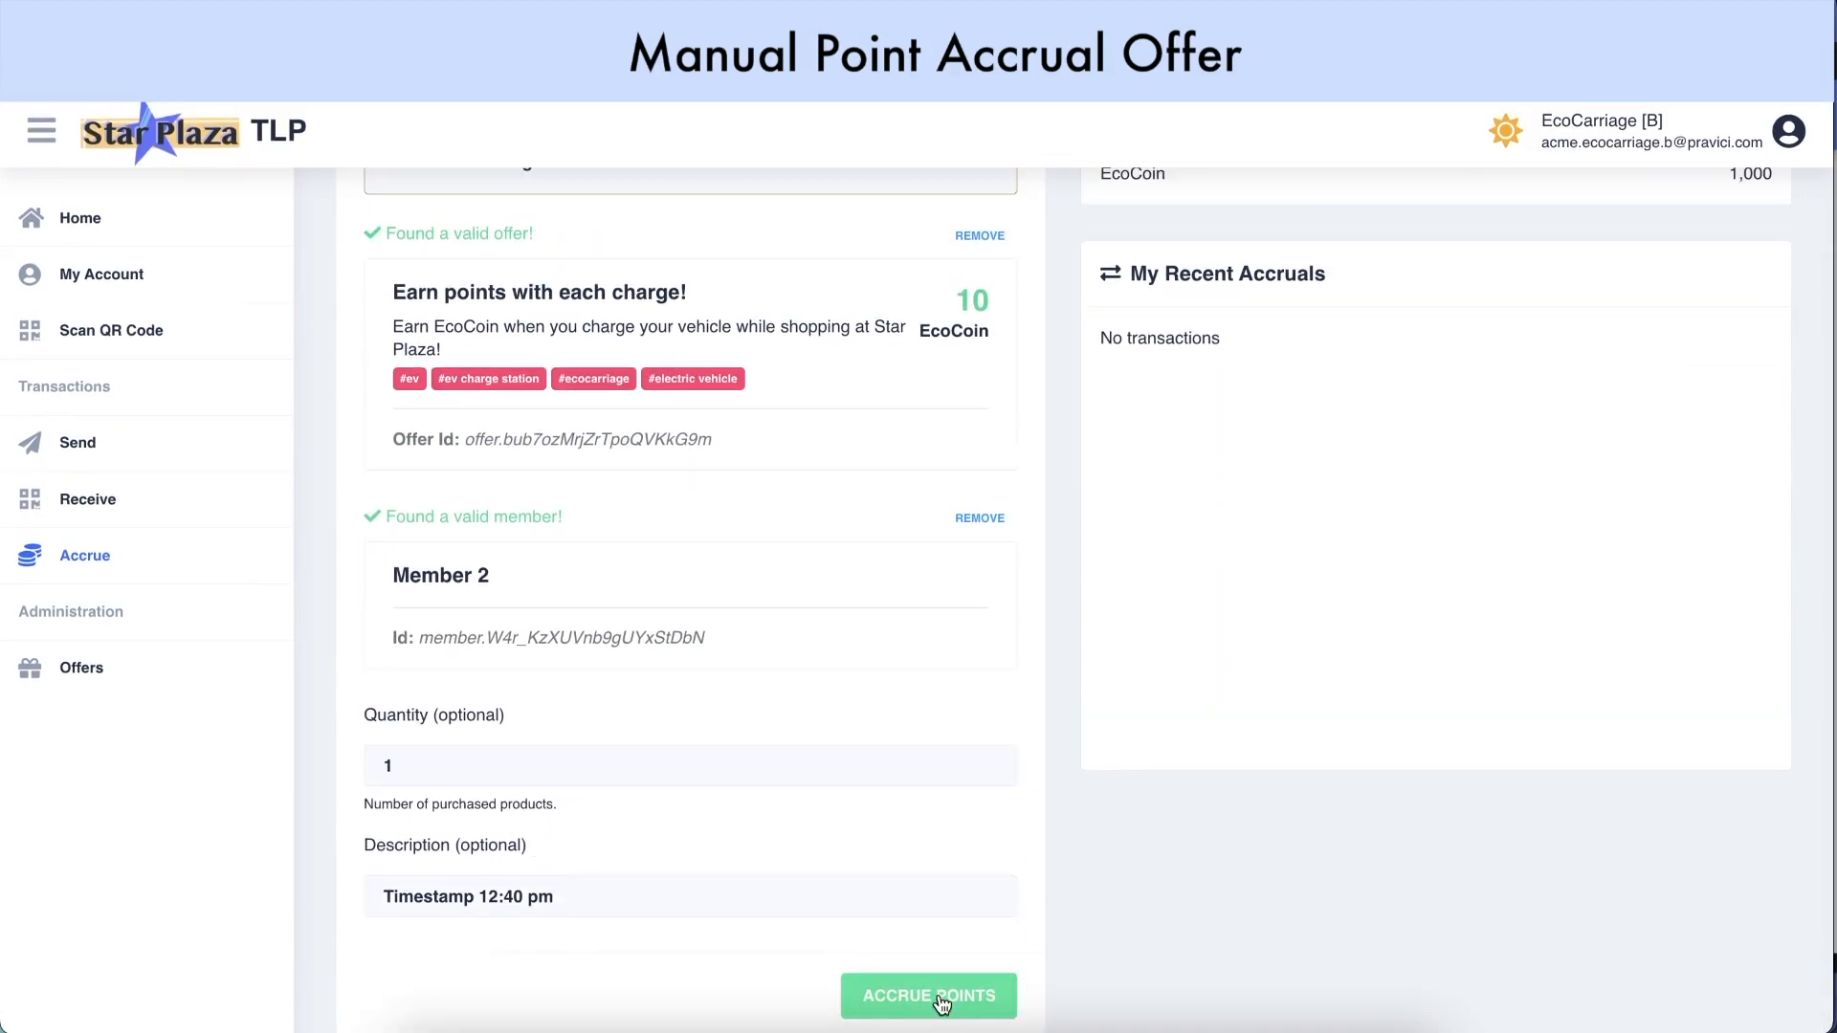
{"action": "left_click", "coordinate": [942, 996]}
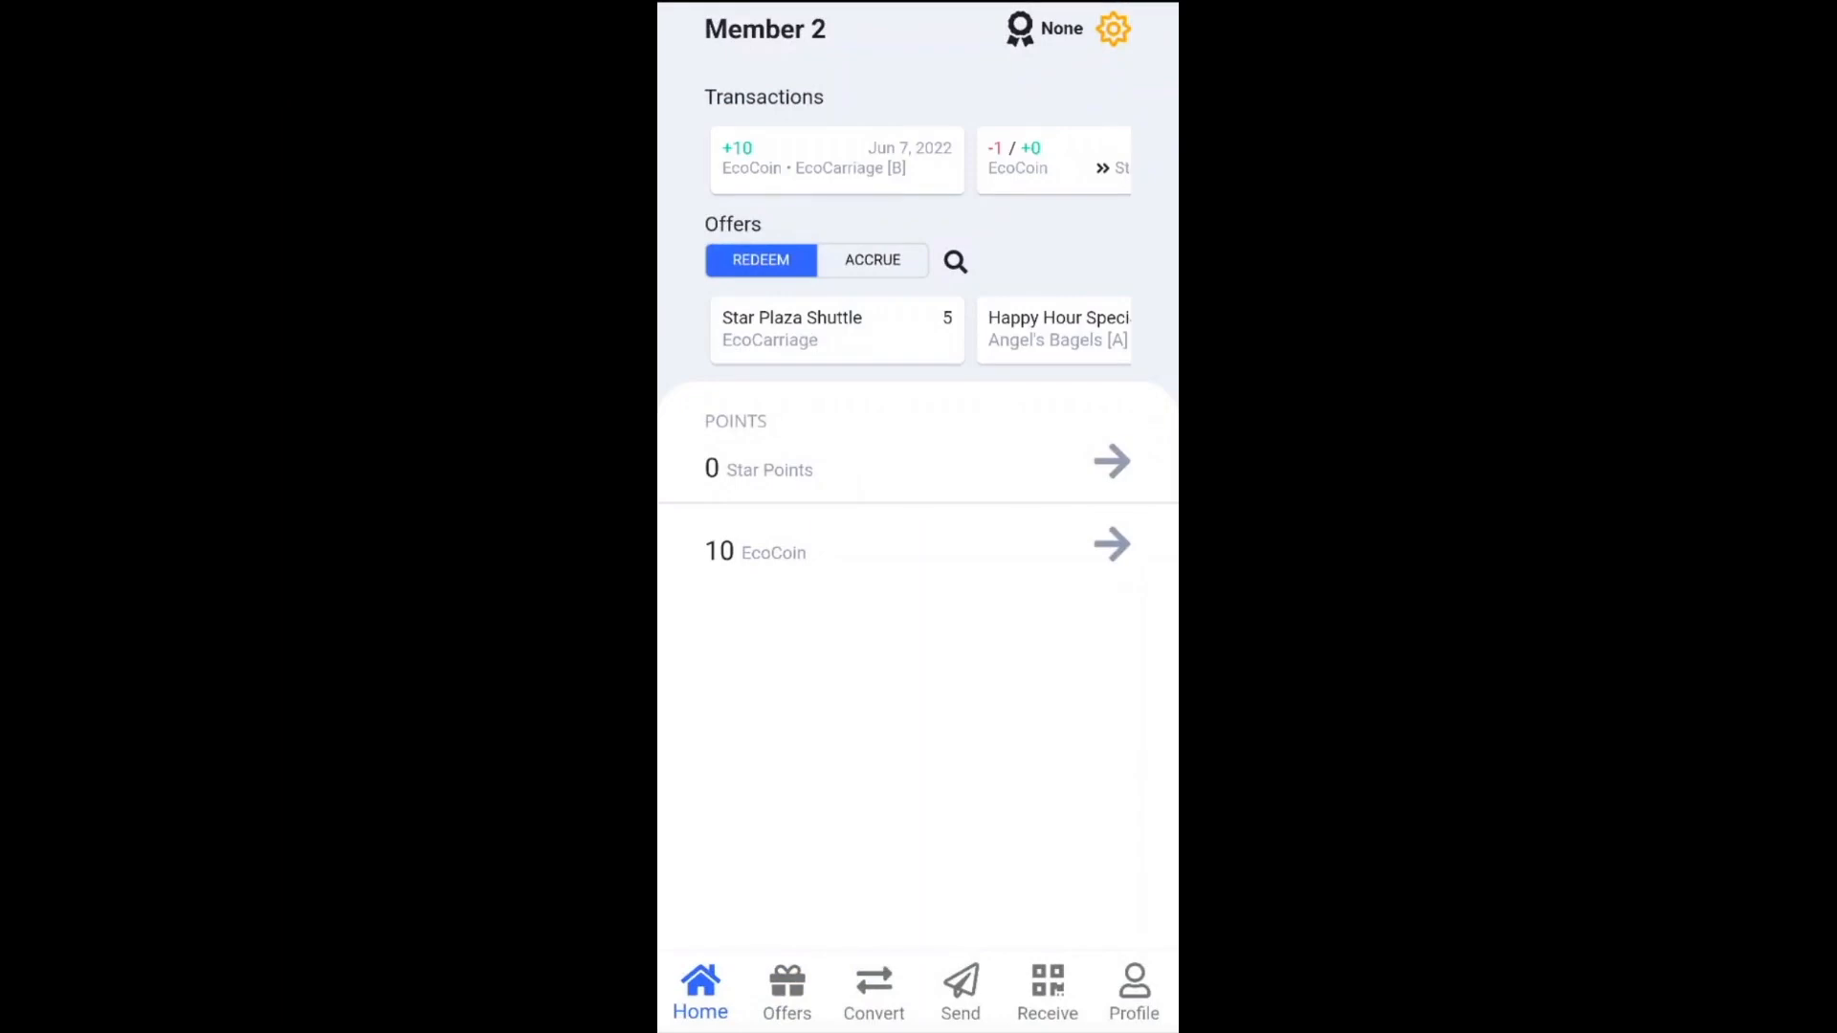
Confirm the 10 EcoCoin in the wallet history, then search the offers for 'shuttle'
{"action": "left_click", "coordinate": [1112, 544]}
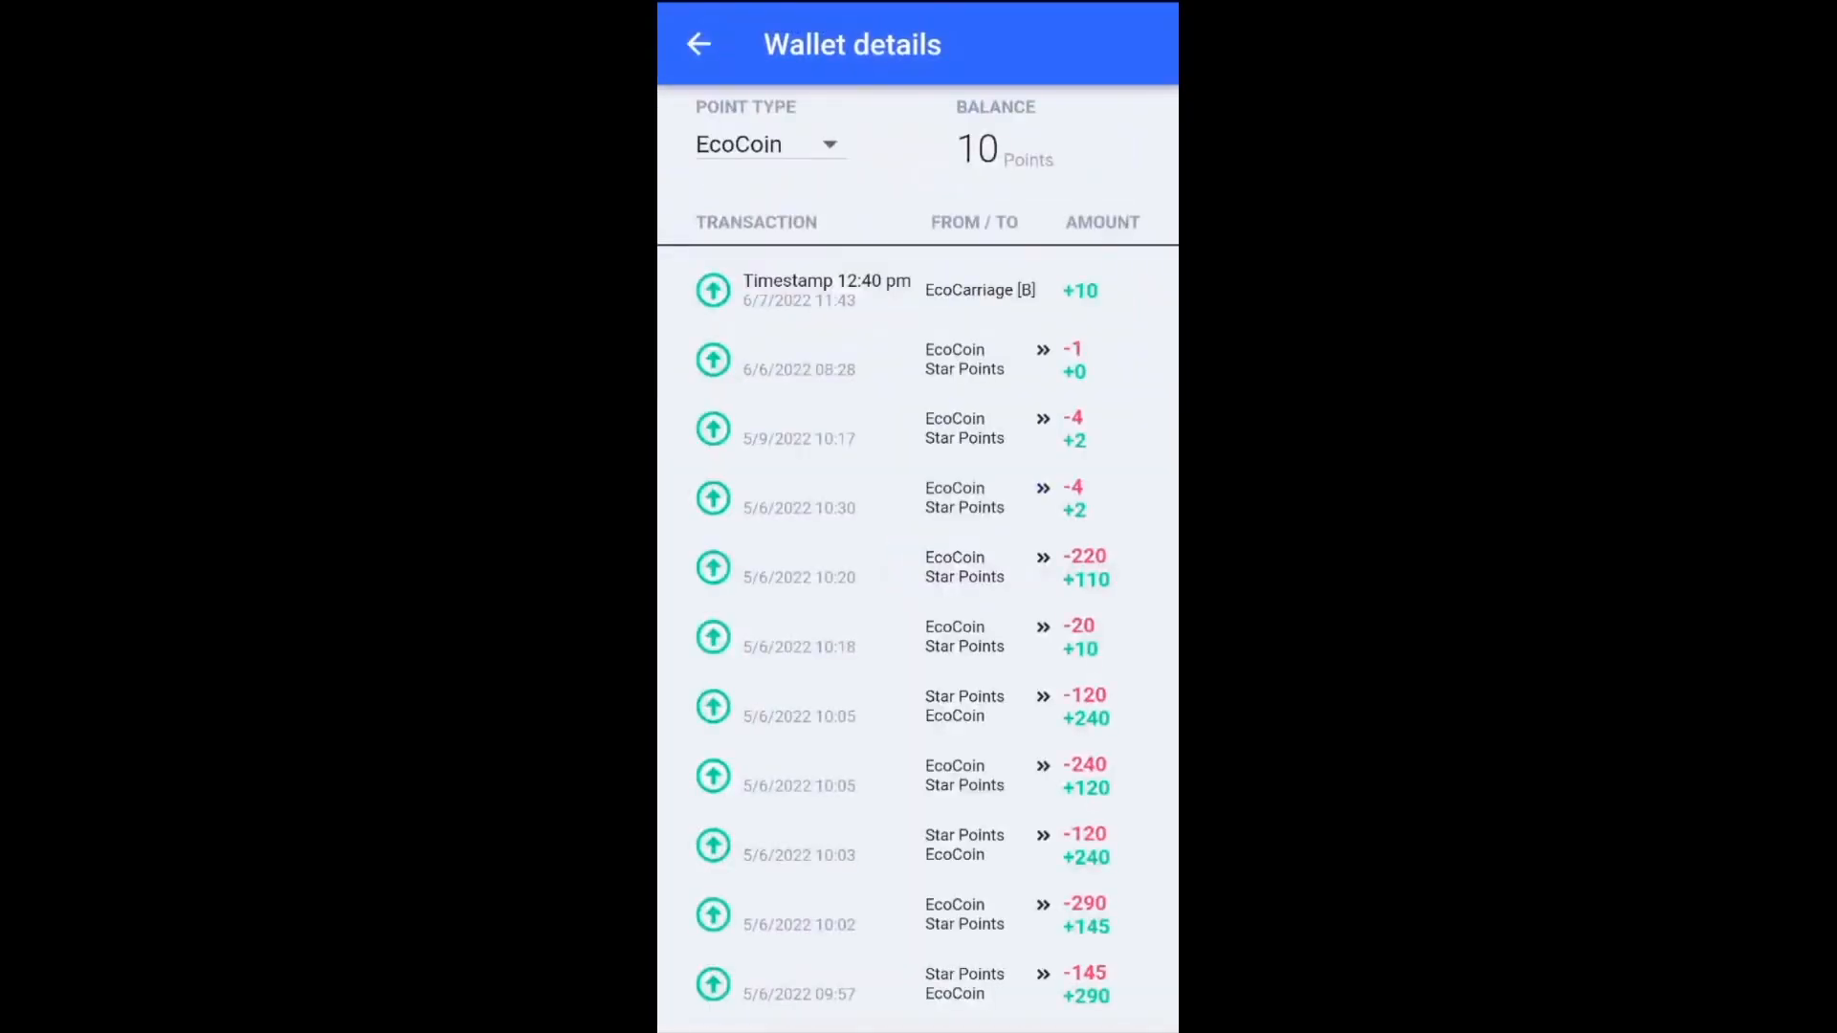
{"action": "left_click", "coordinate": [698, 44]}
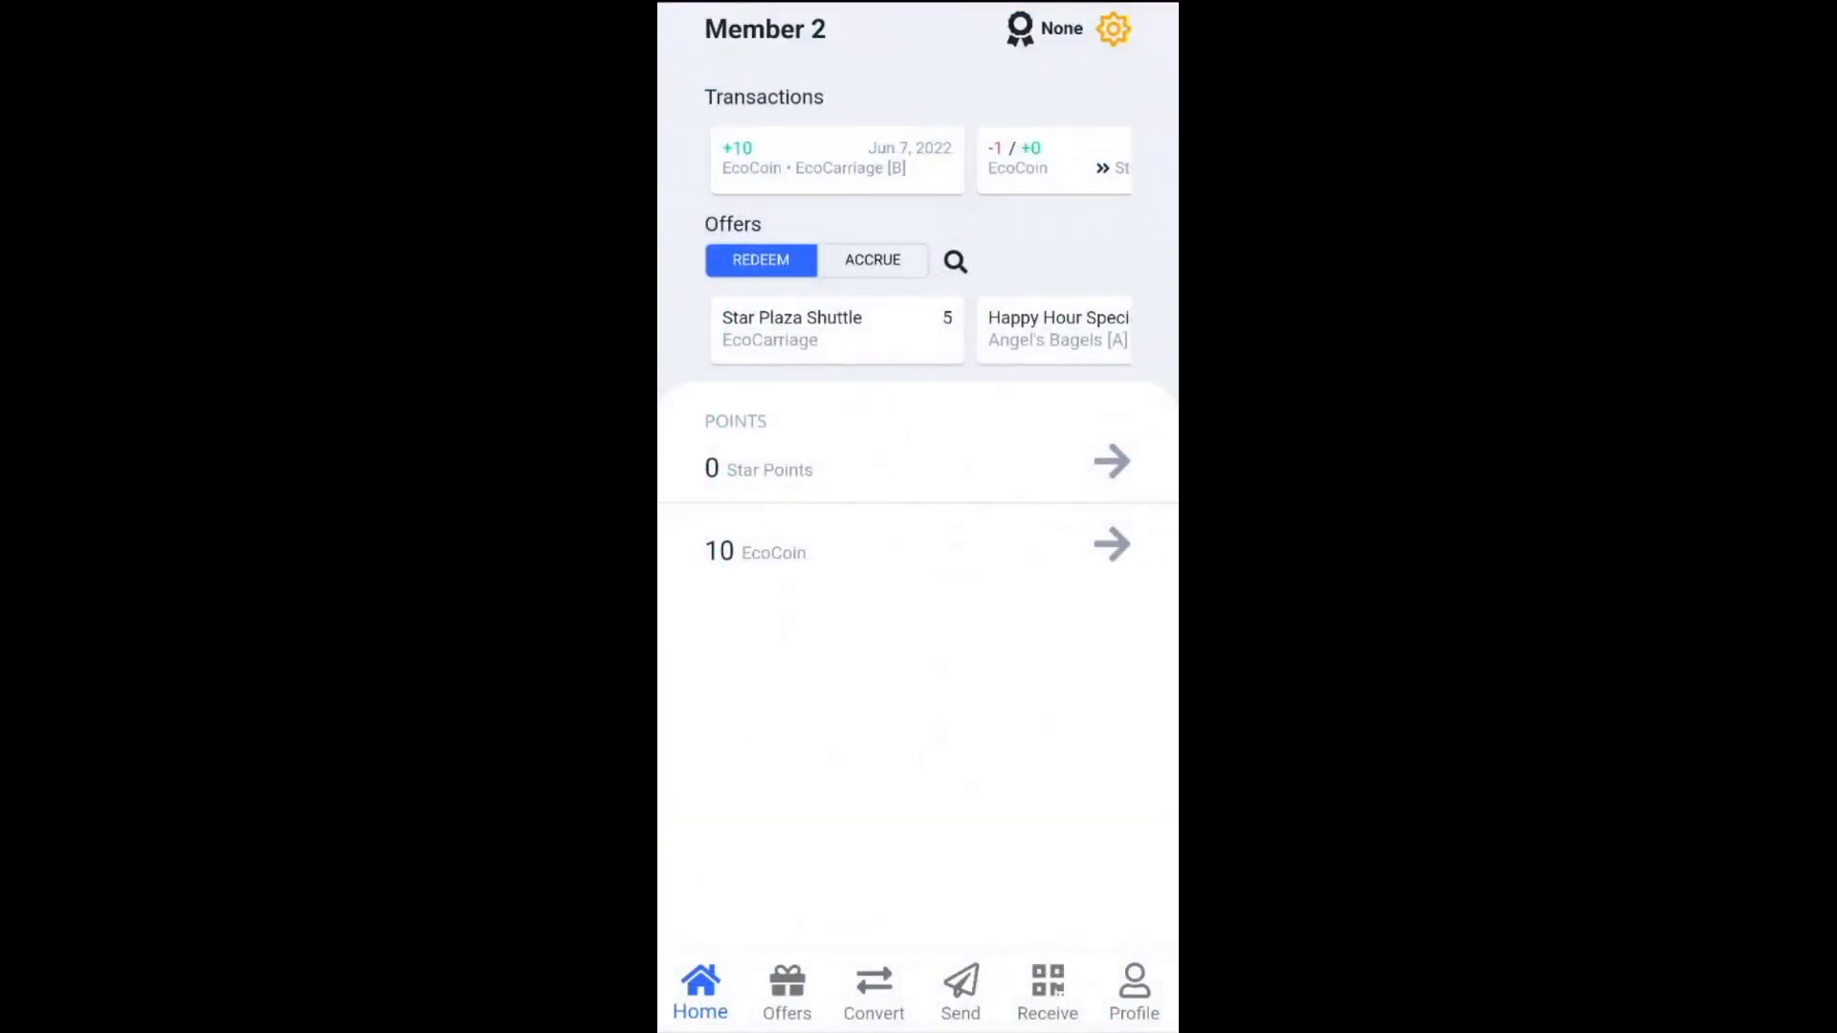
{"action": "left_click", "coordinate": [787, 991]}
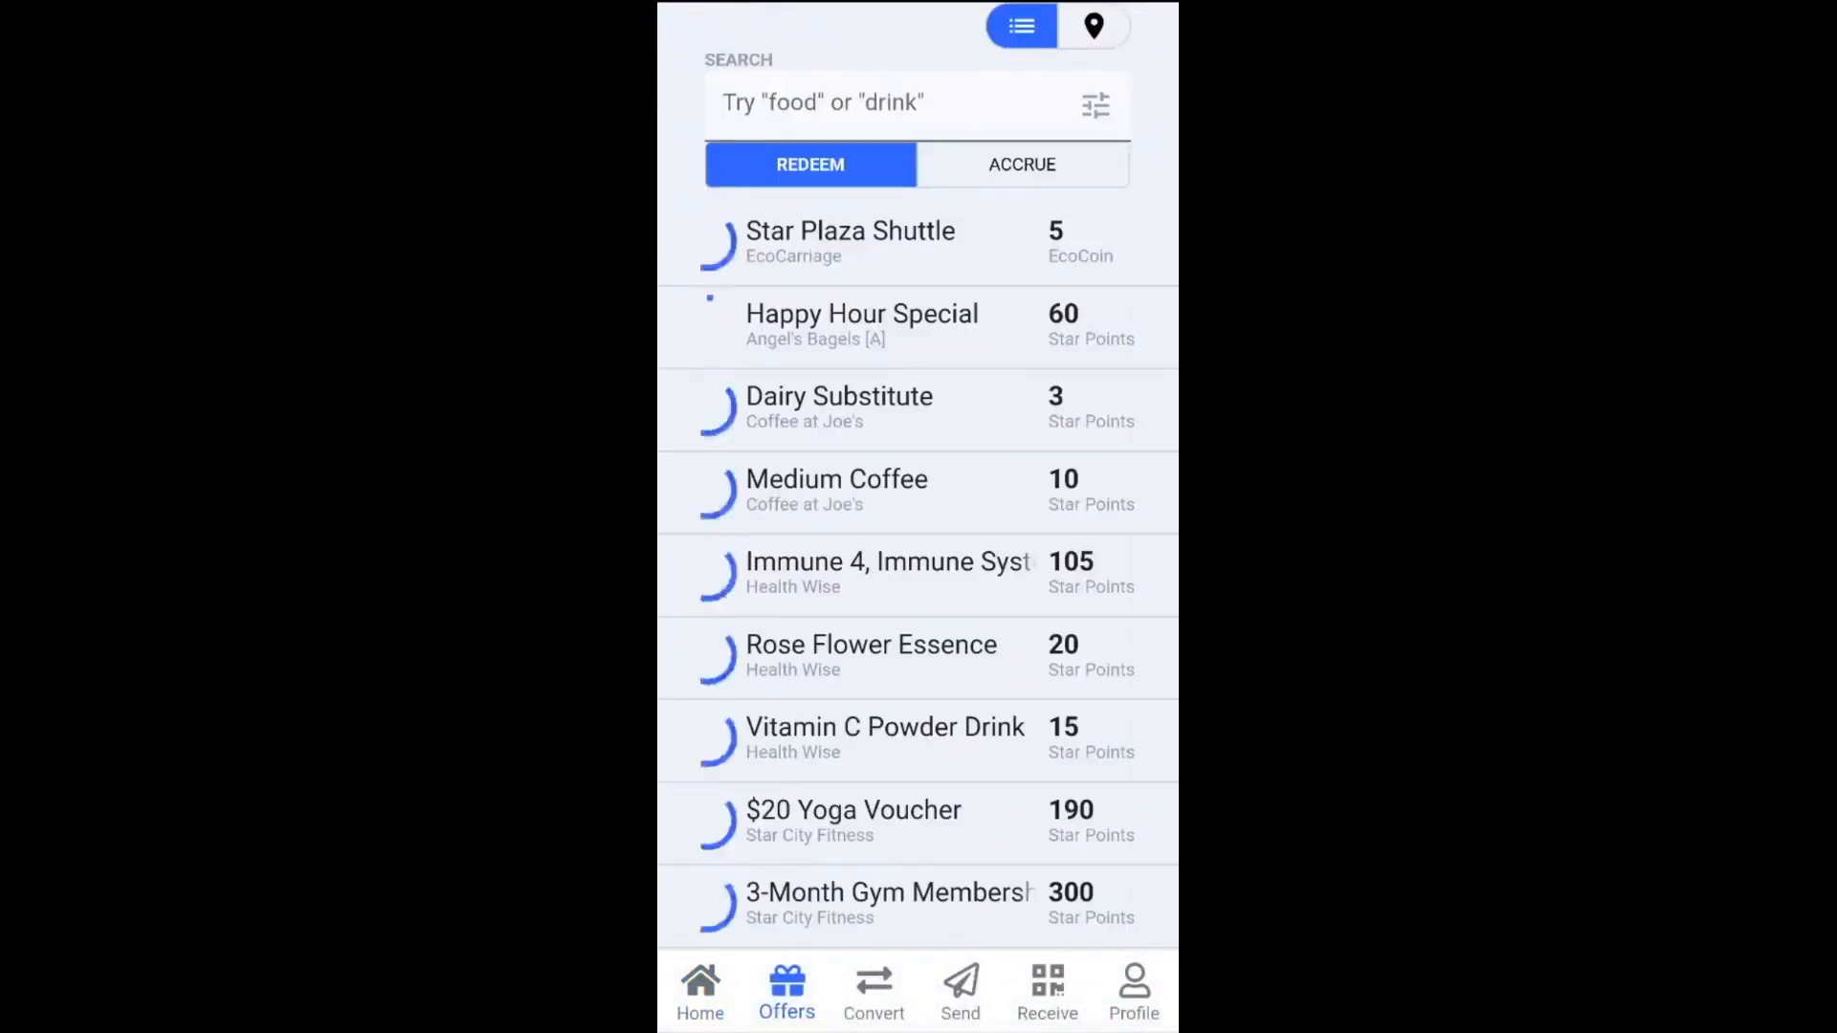
{"action": "left_click", "coordinate": [888, 104]}
{"action": "type", "text": "sh"}
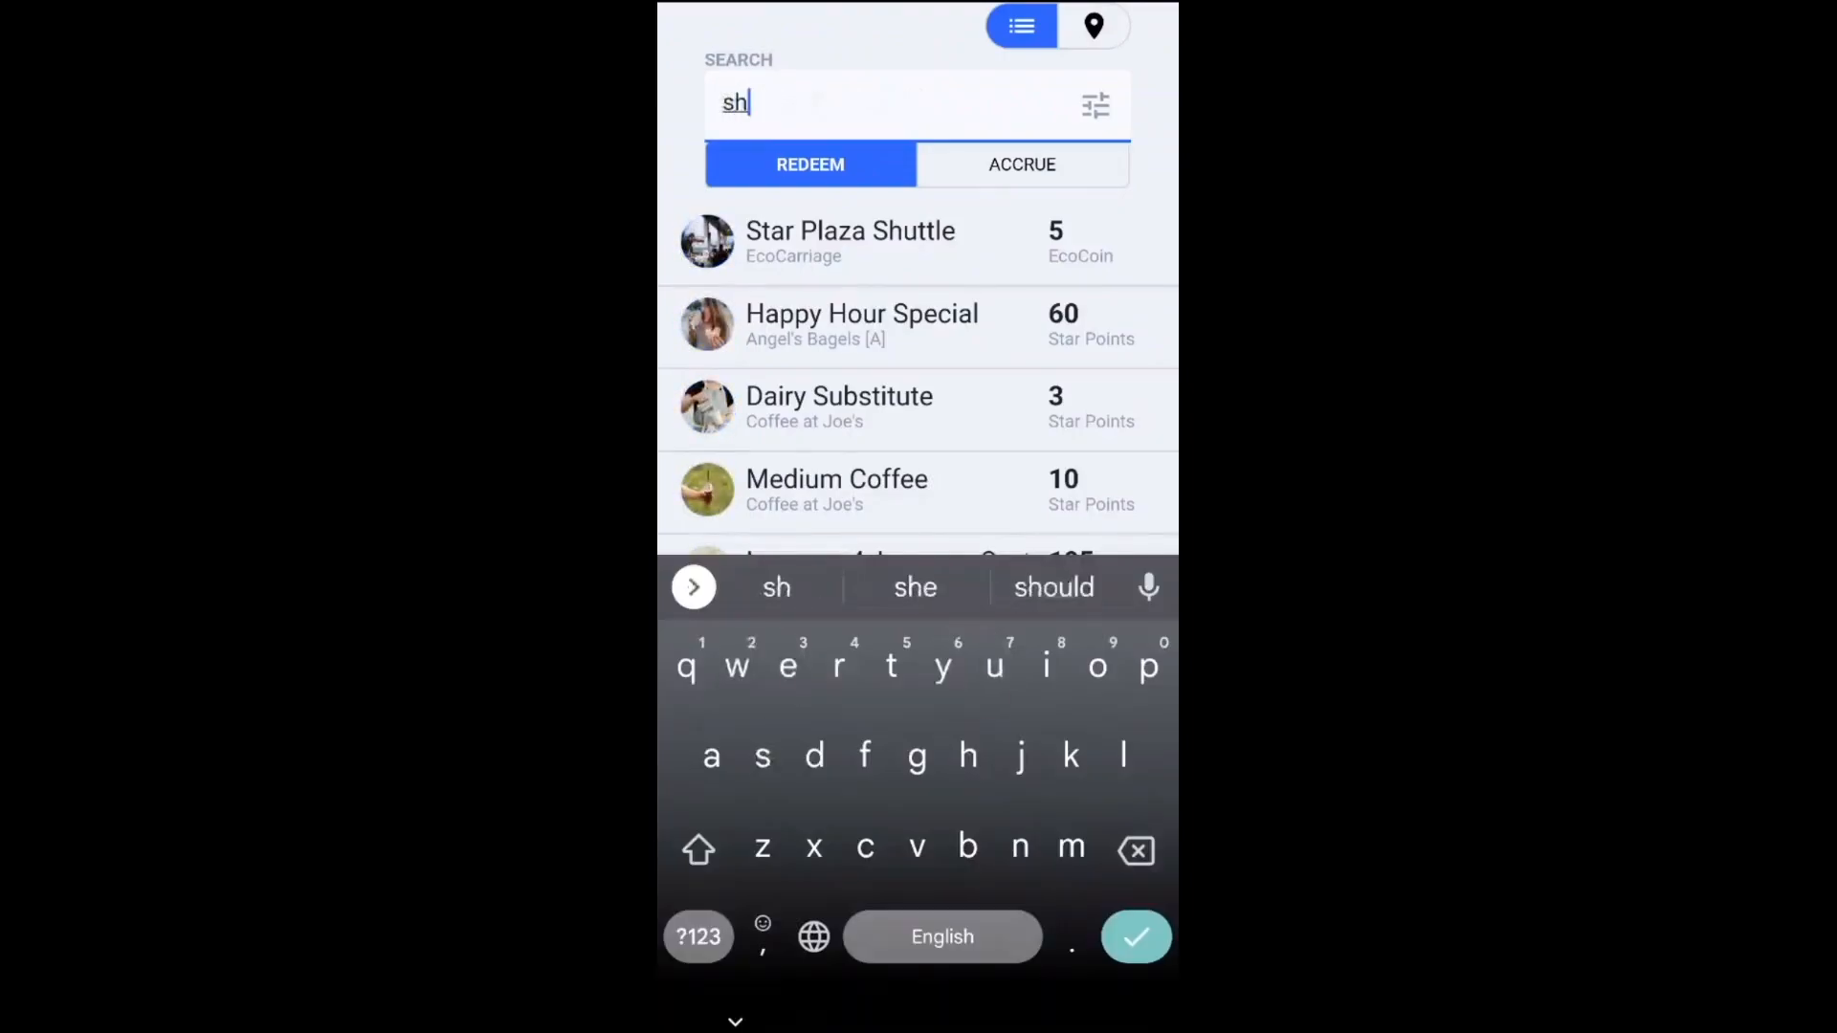
{"action": "type", "text": "uttle"}
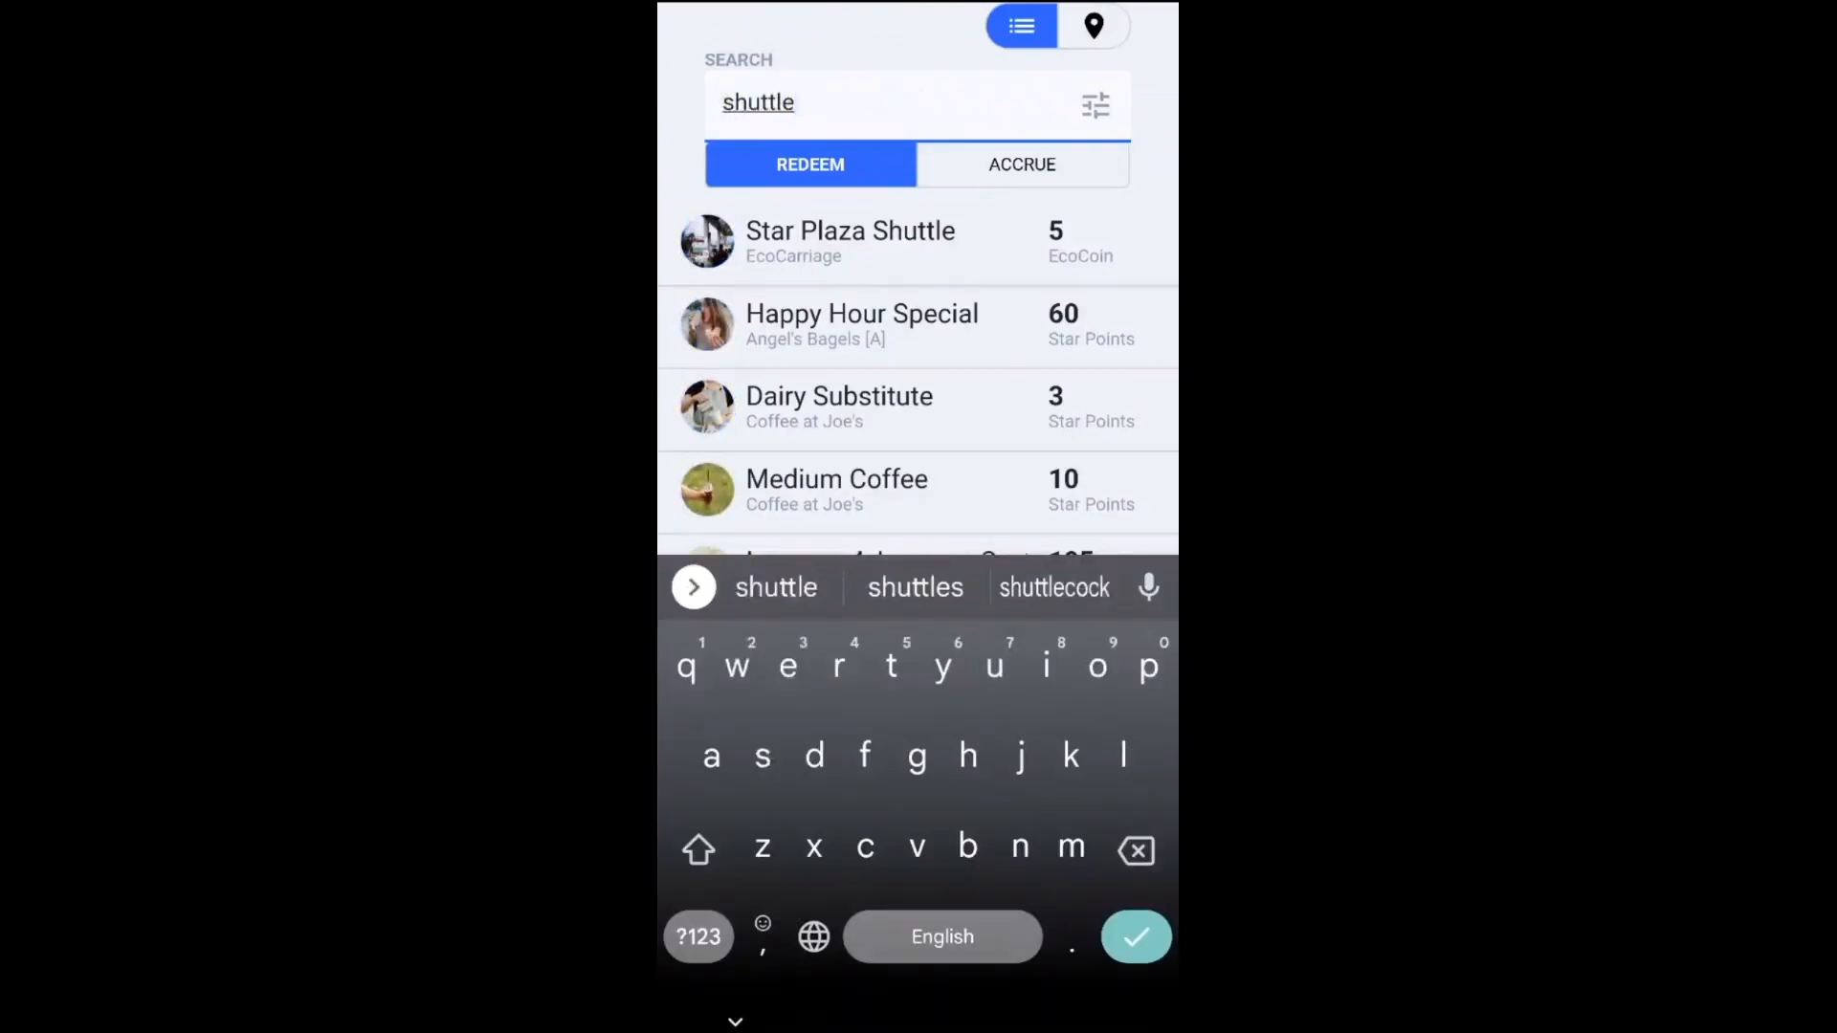
{"action": "key", "text": "Return"}
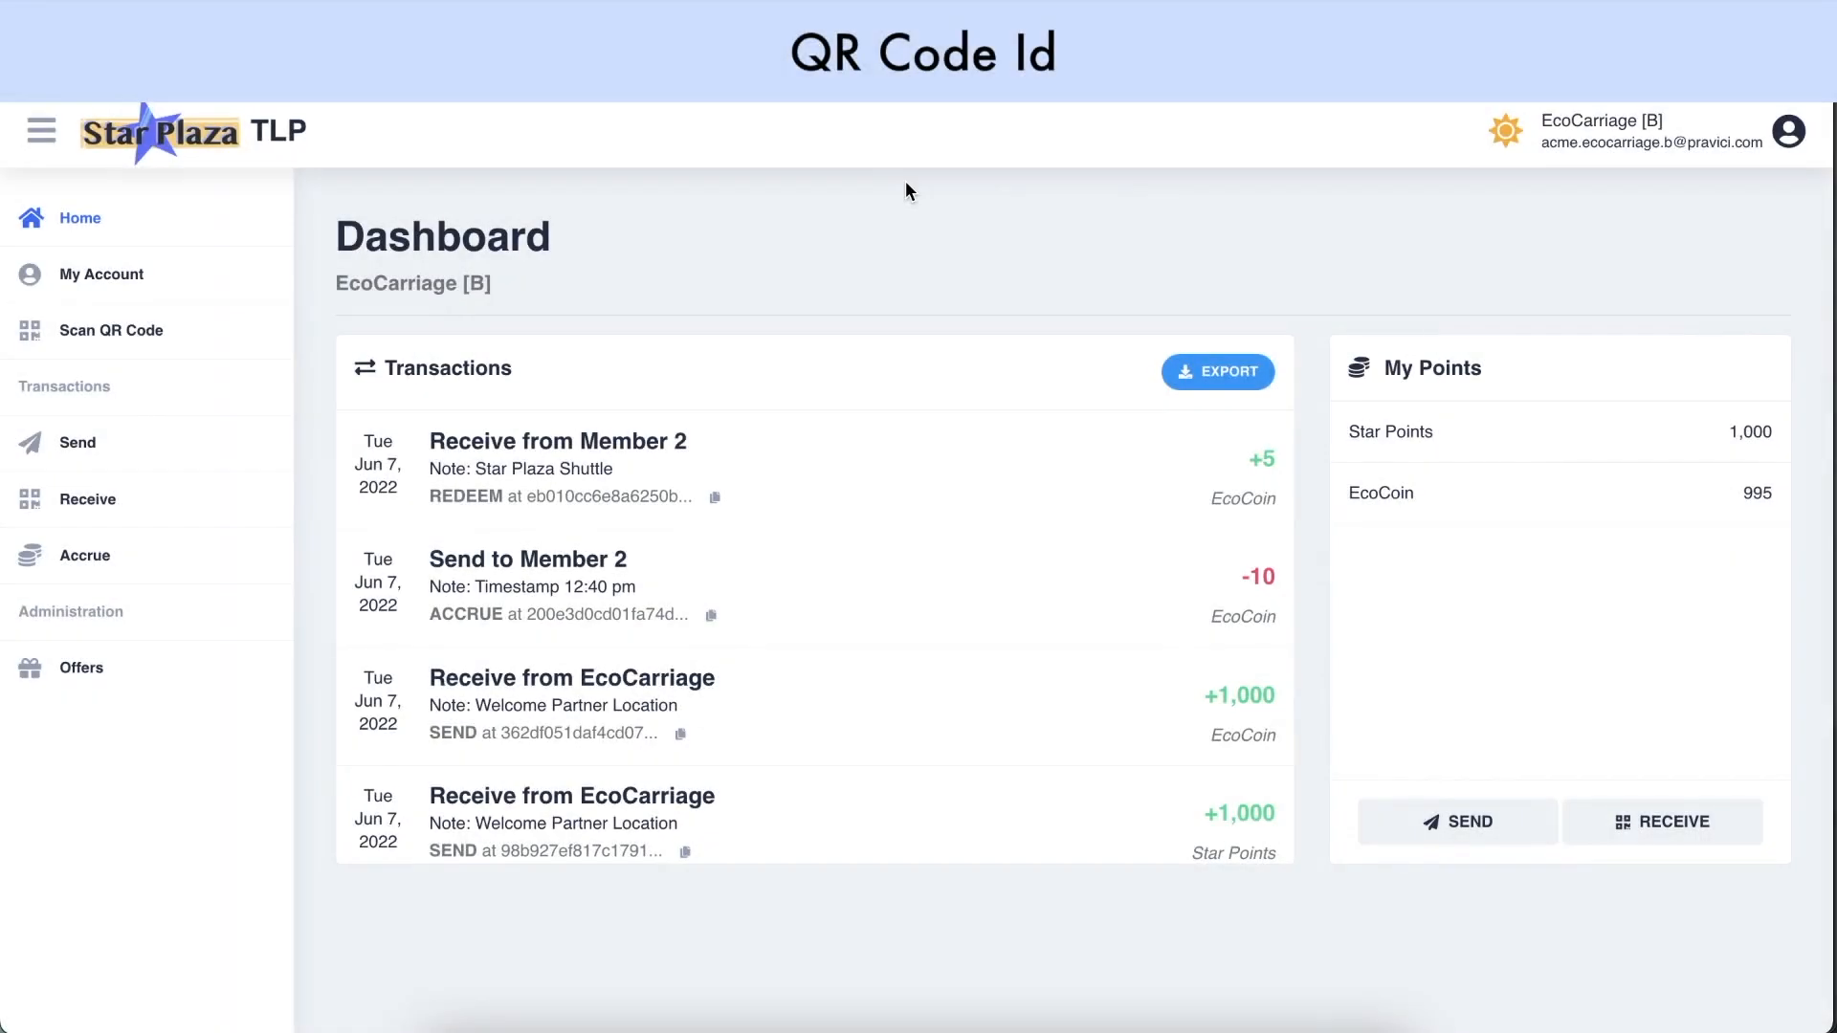
Open the Receive page for the EcoCarriage [B] partner account
{"action": "left_click", "coordinate": [112, 498]}
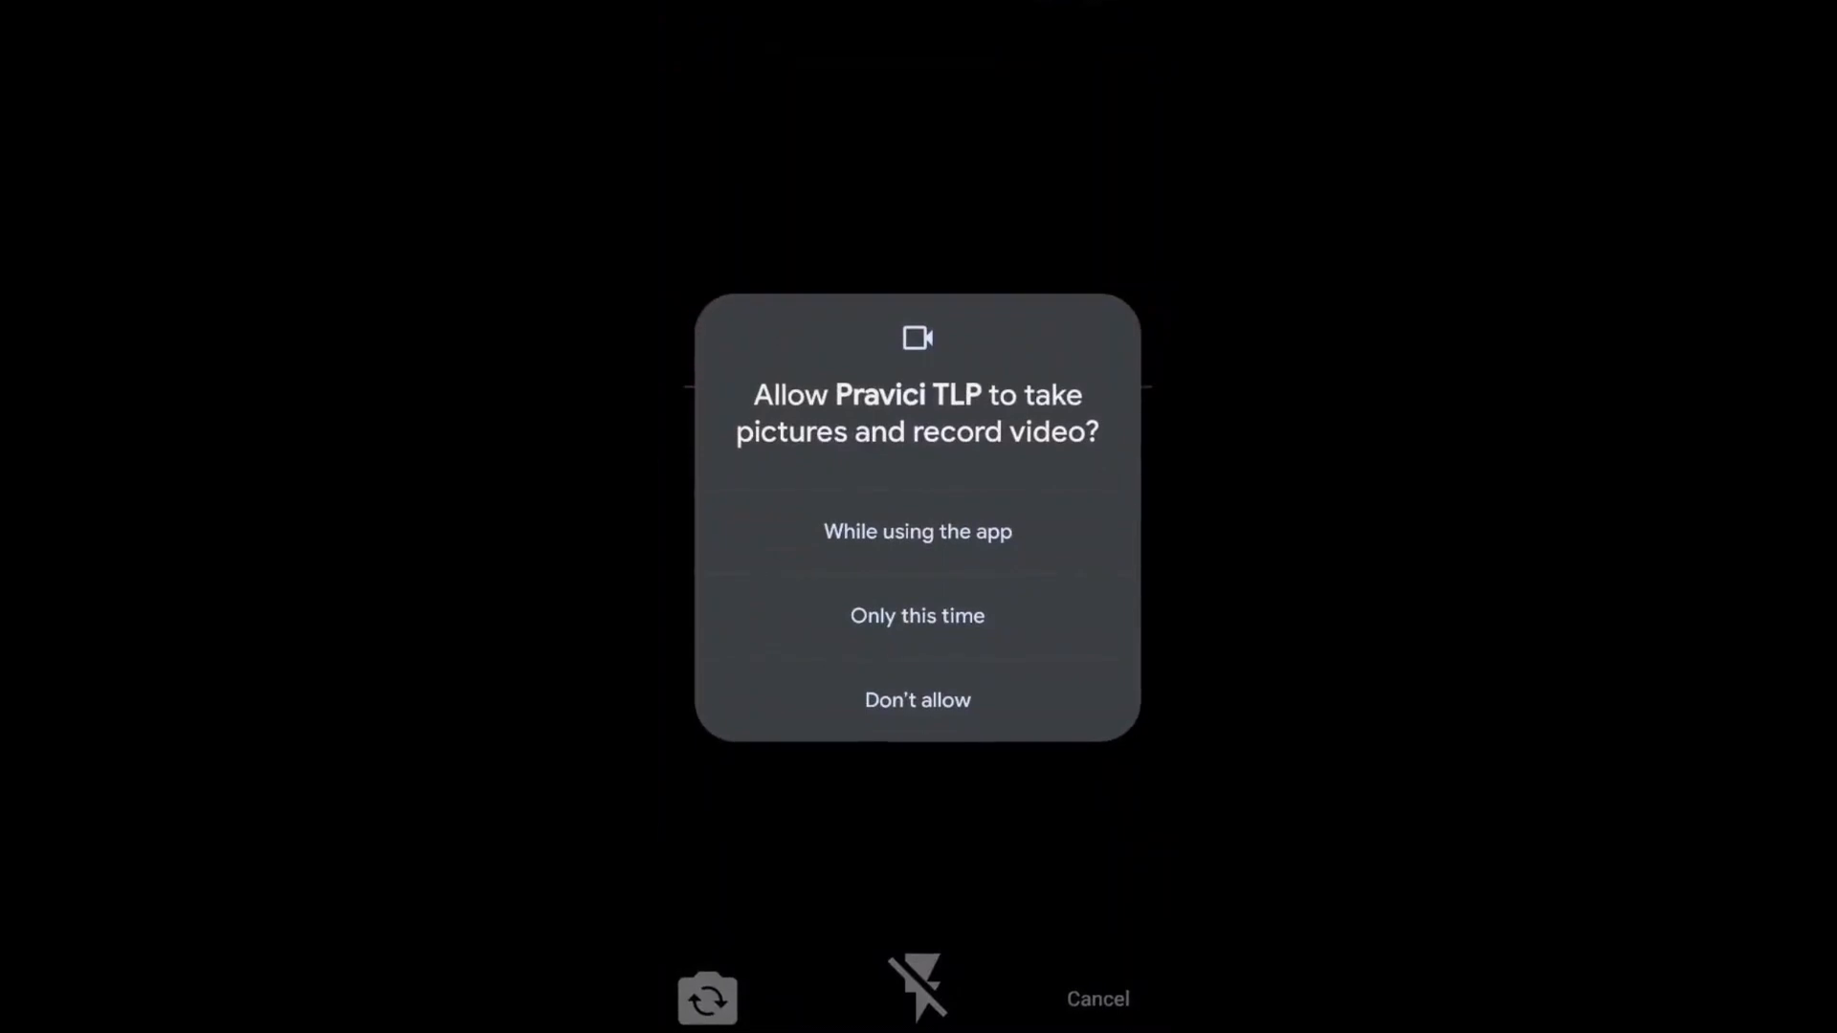
Allow camera access and redeem the 5 EcoCoin Star Plaza Shuttle offer at EcoCarriage [B]
{"action": "left_click", "coordinate": [918, 532]}
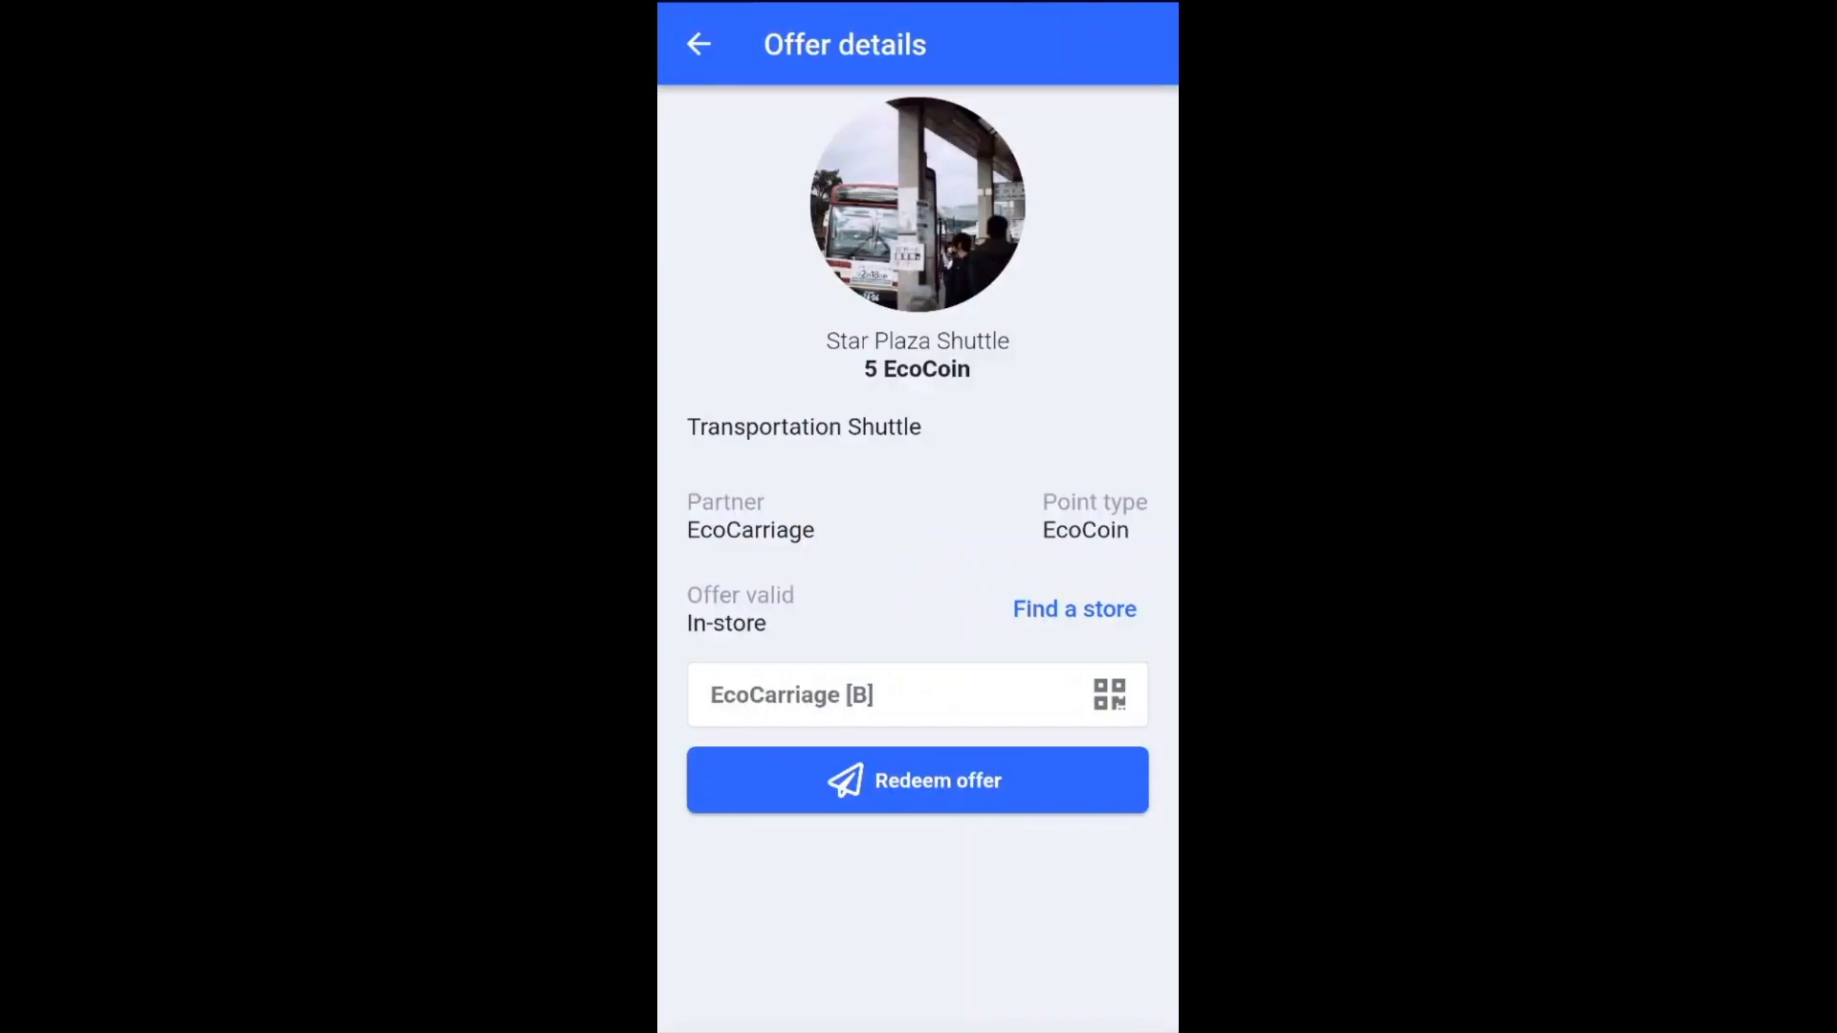
{"action": "left_click", "coordinate": [917, 781]}
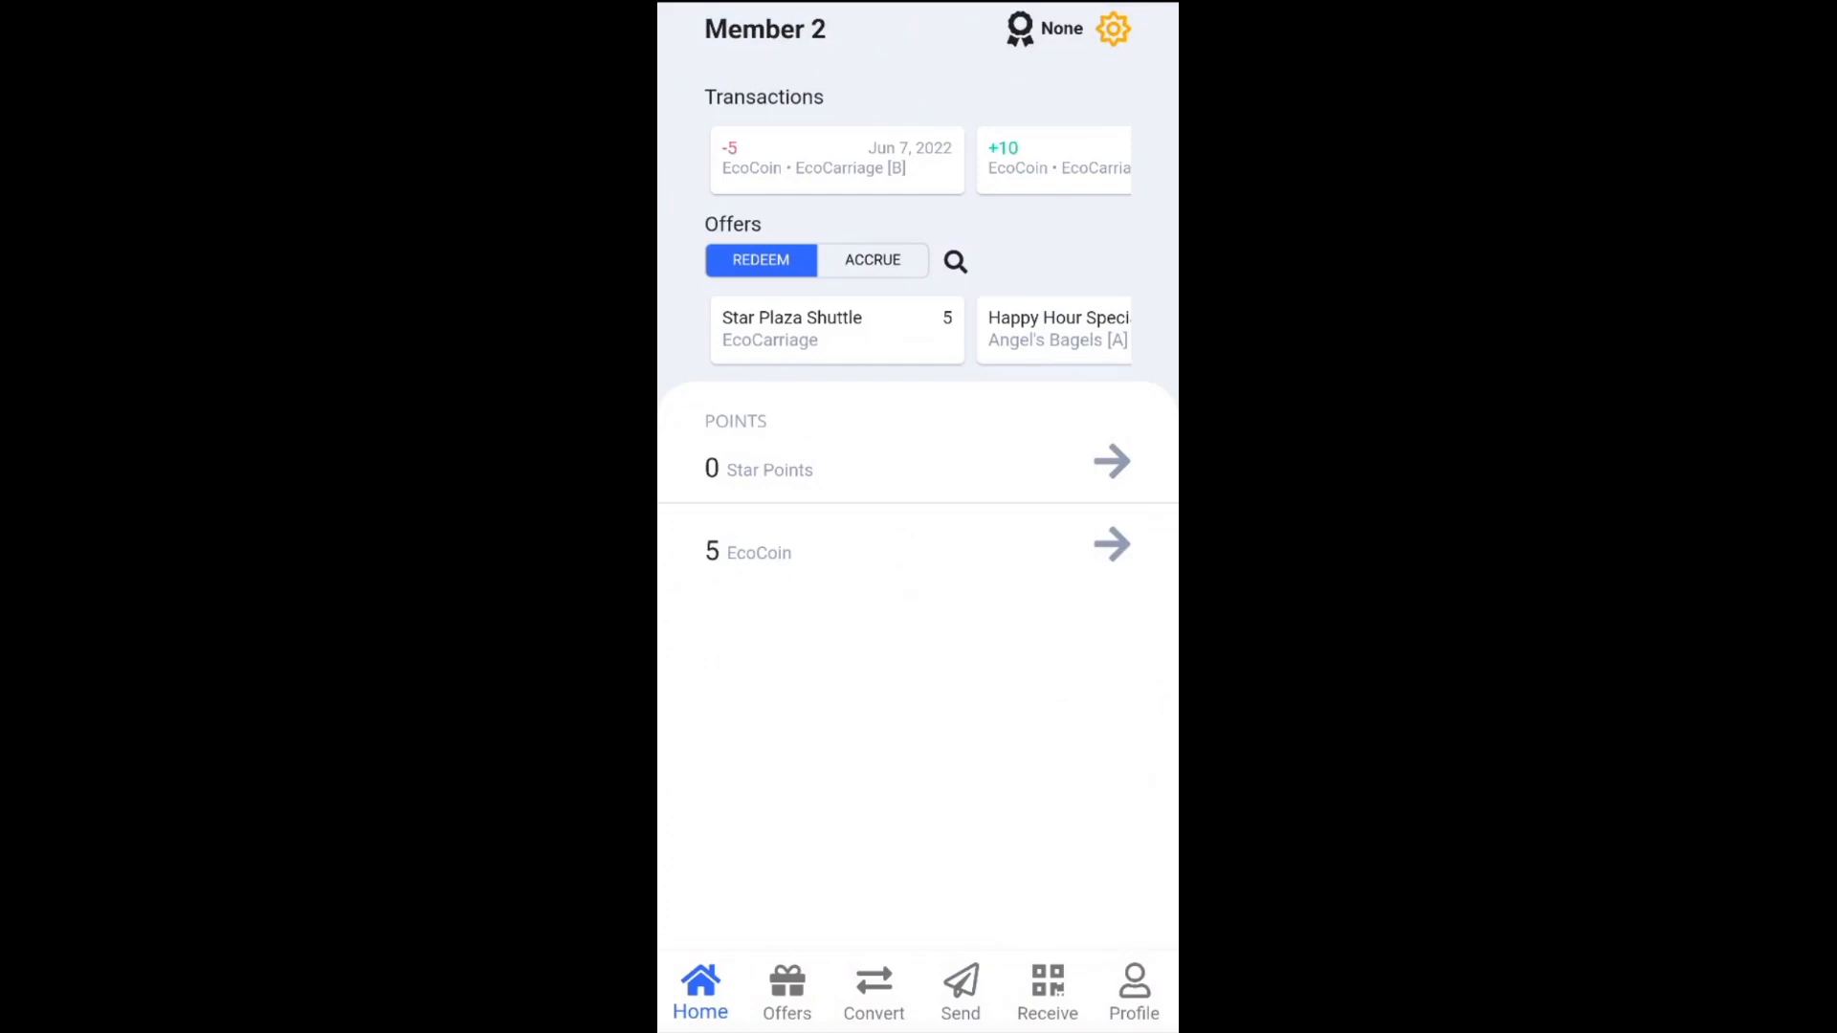
Pick EcoCoin as the source, enter 4, and convert it into 2 Star Points
{"action": "left_click", "coordinate": [873, 992]}
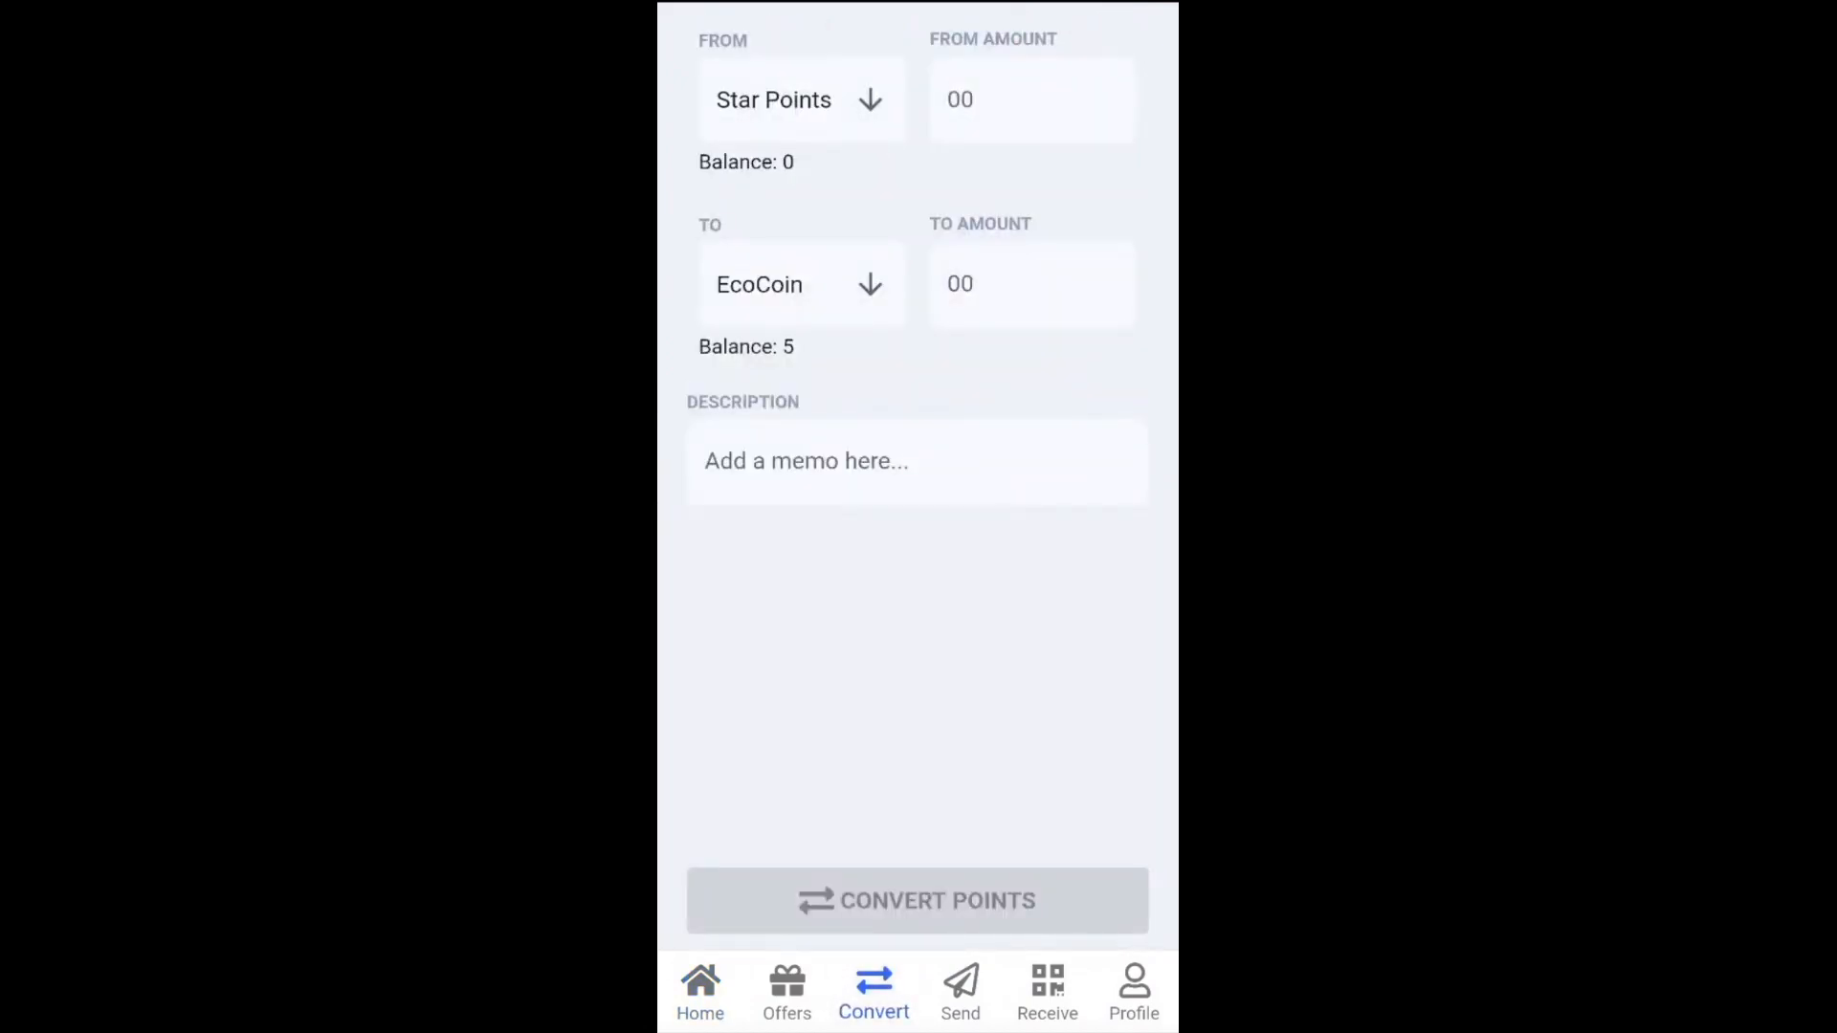
{"action": "left_click", "coordinate": [794, 99]}
{"action": "left_click", "coordinate": [758, 168]}
{"action": "left_click", "coordinate": [1032, 99]}
{"action": "type", "text": "4"}
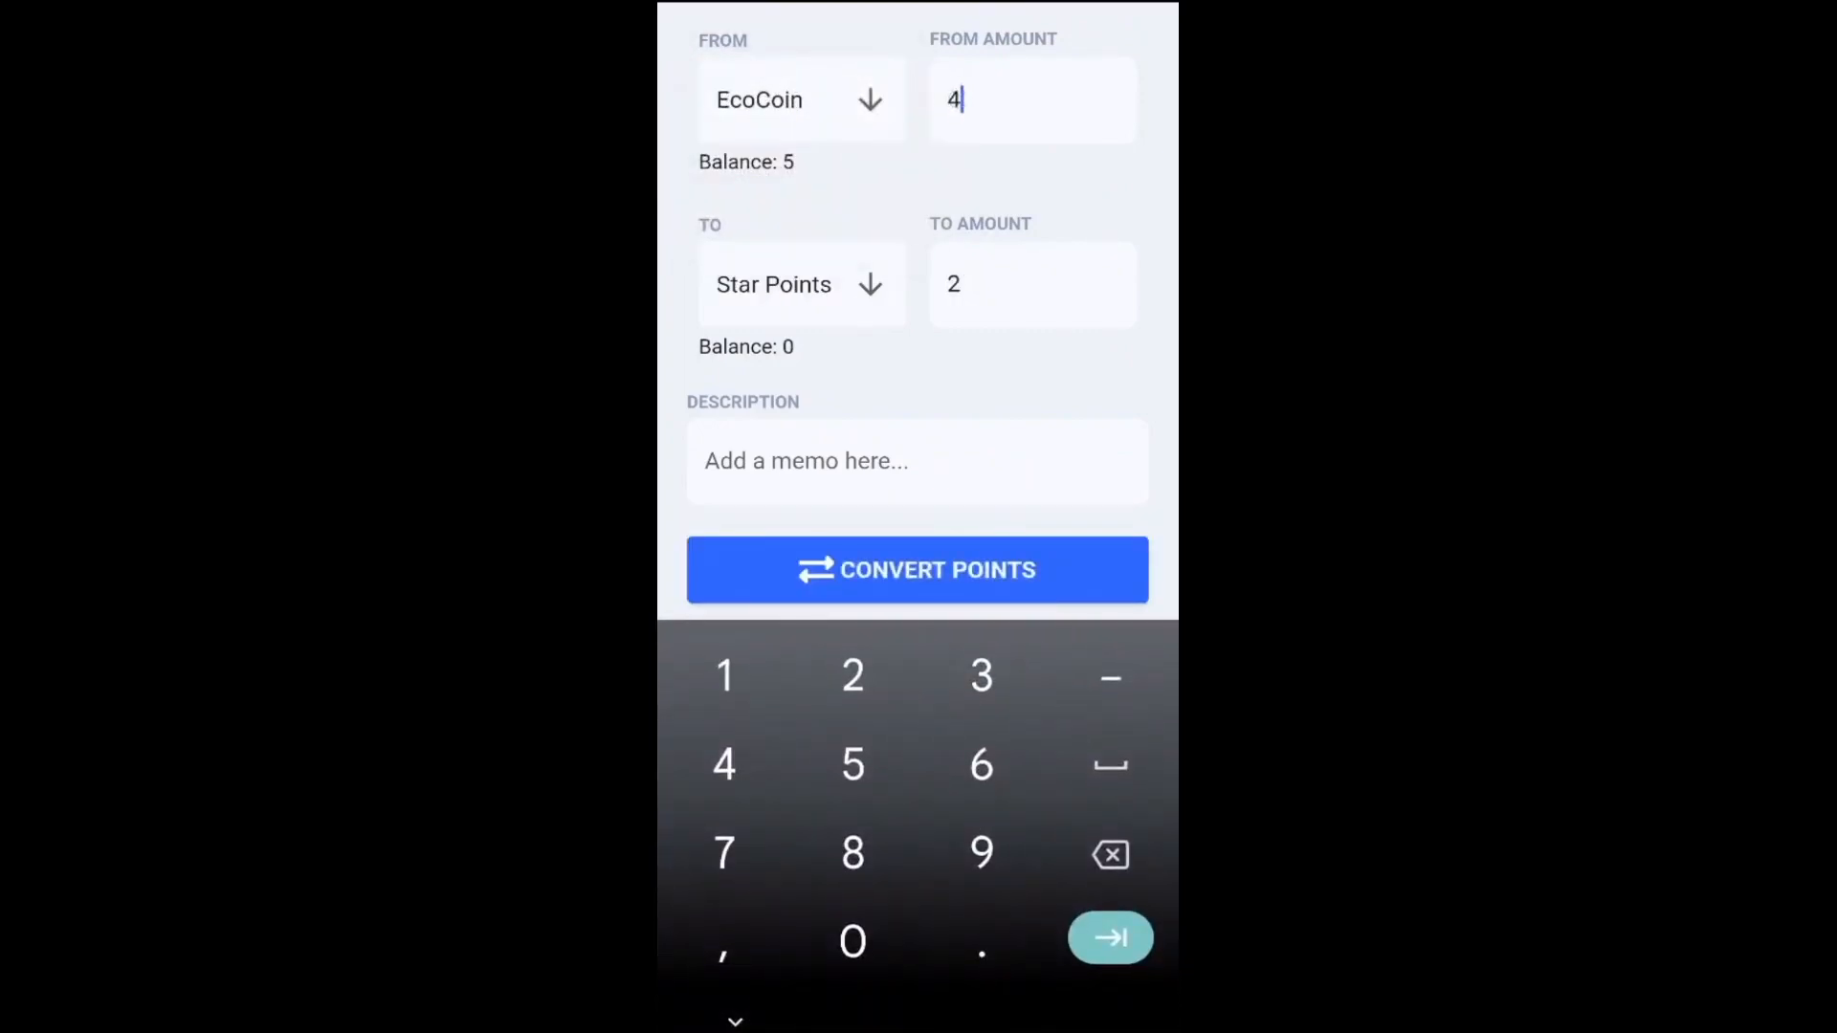
{"action": "left_click_drag", "start_coordinate": [1176, 299], "coordinate": [1109, 299]}
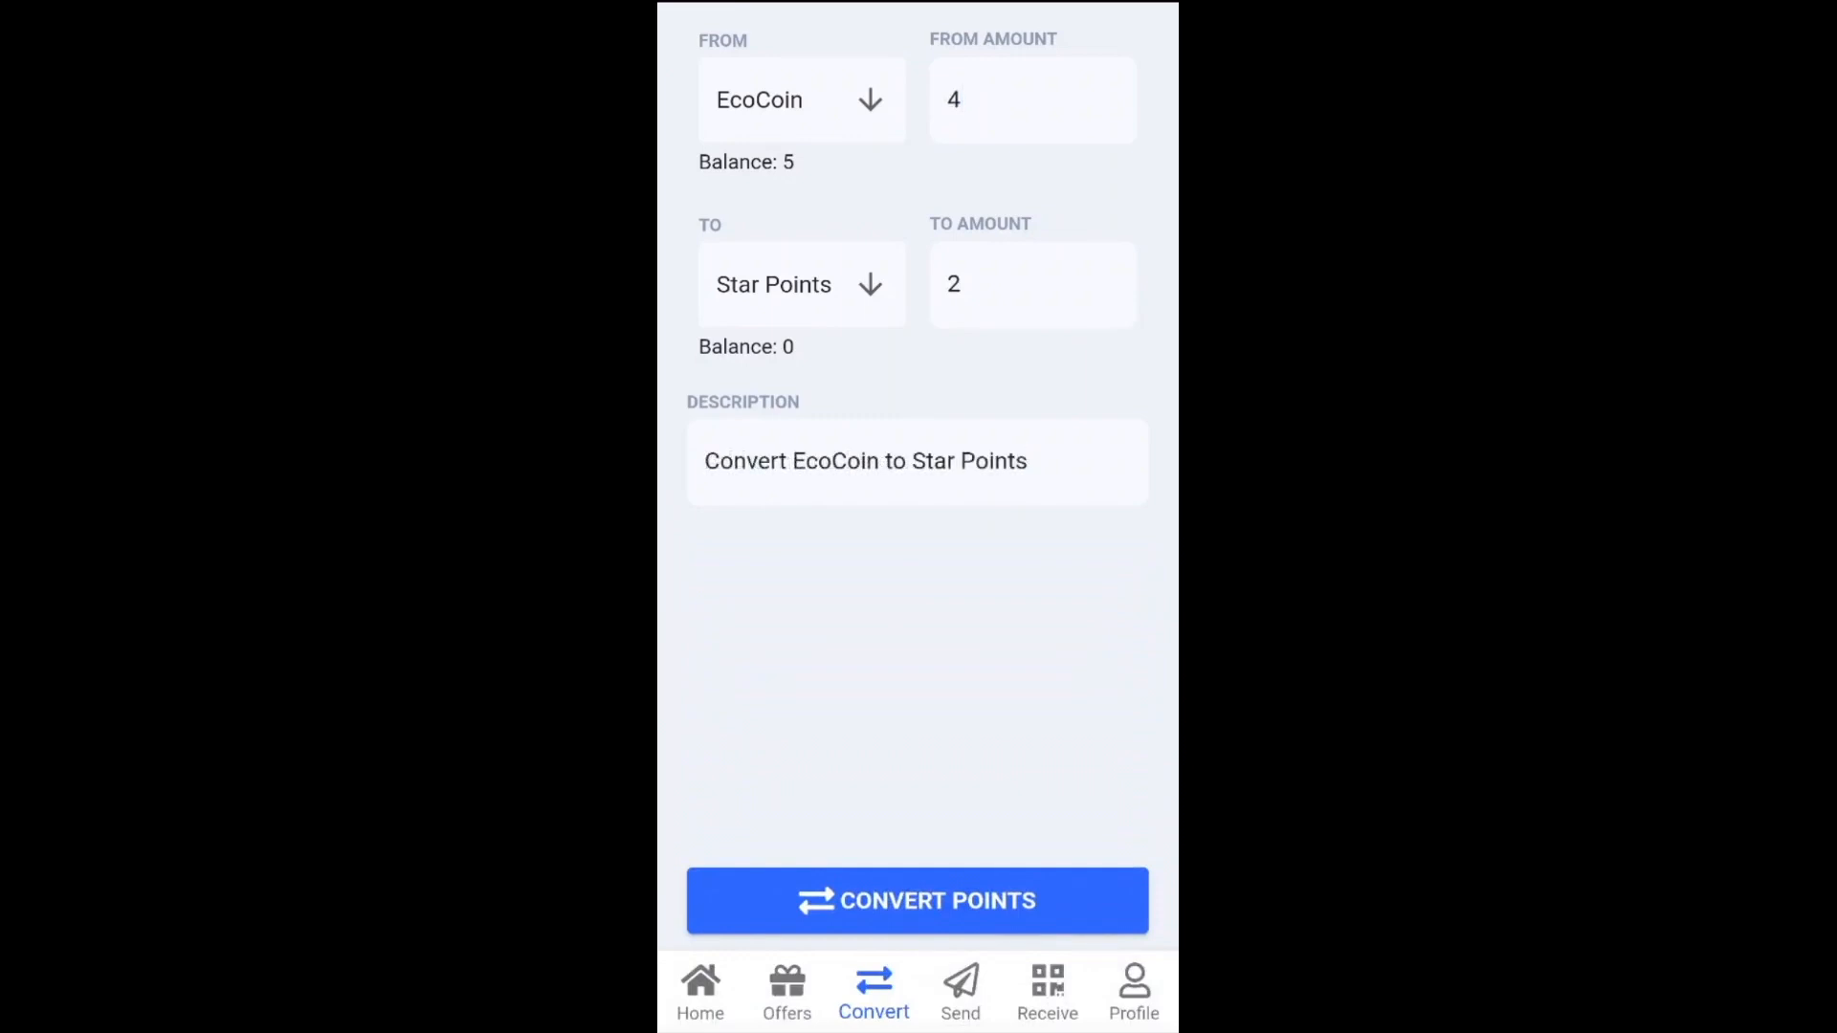
{"action": "left_click", "coordinate": [917, 901]}
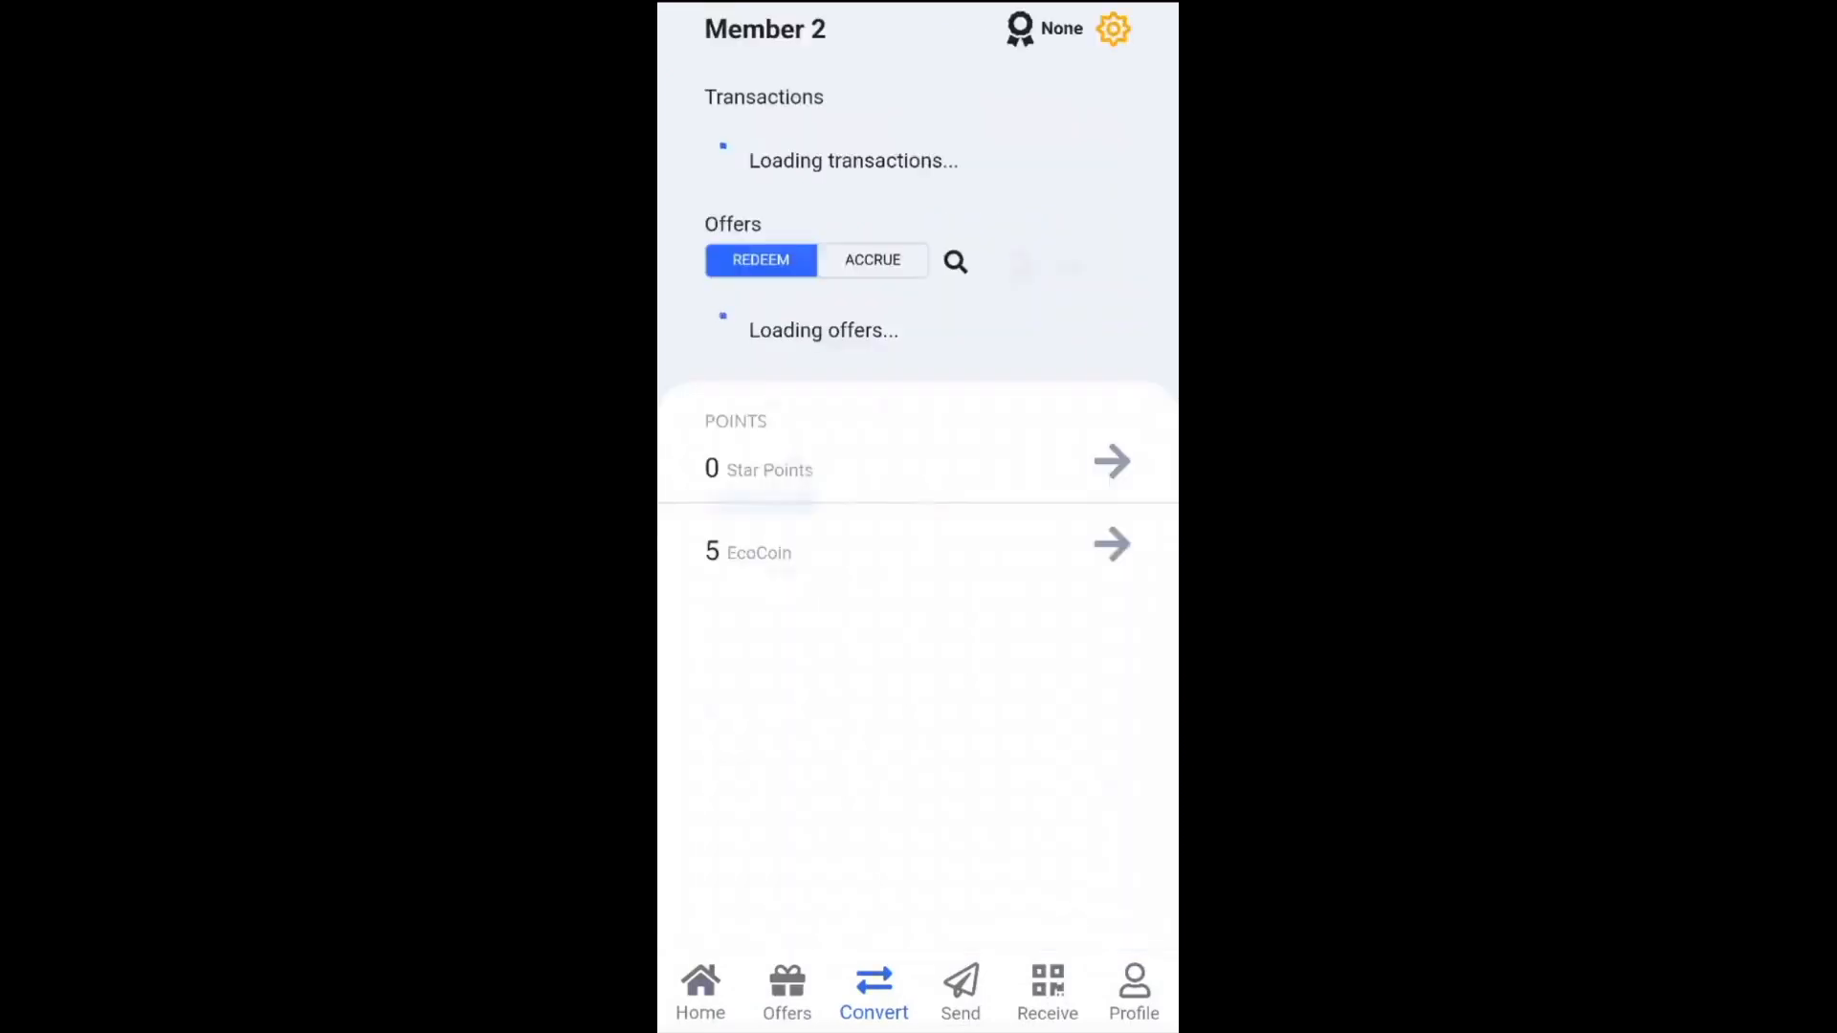